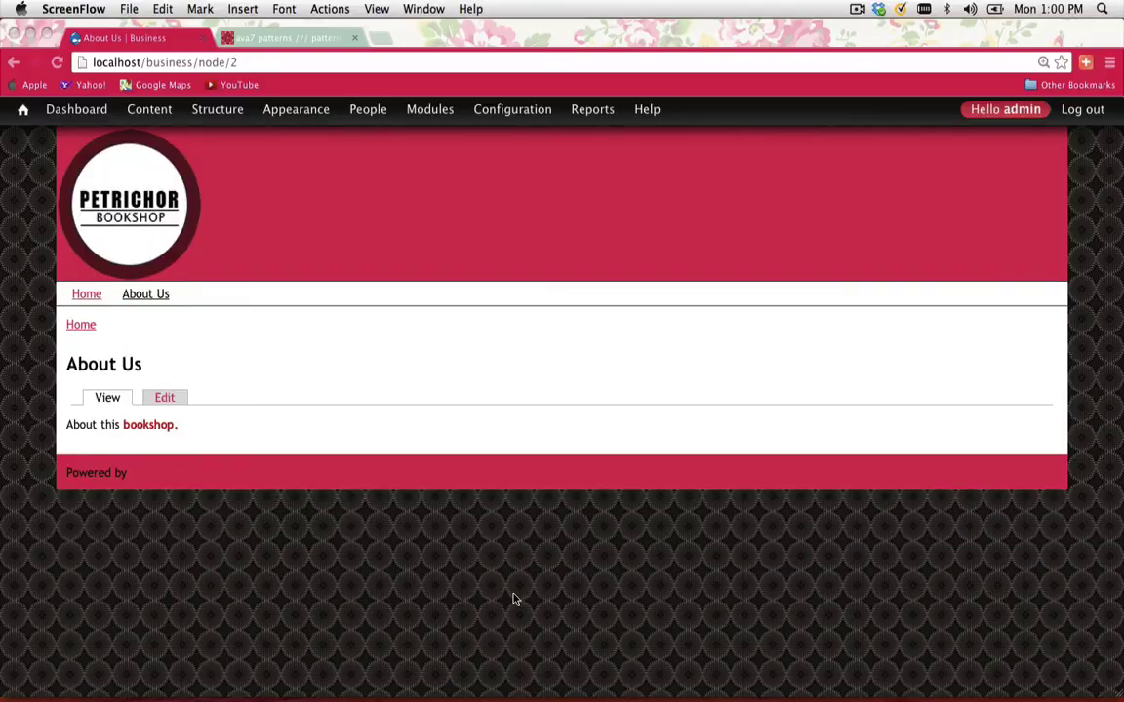
- Search the web for "views drupal" and download the Views 7.x-3.7 zip from its drupal.org project page
{"action": "left_click", "coordinate": [380, 37]}
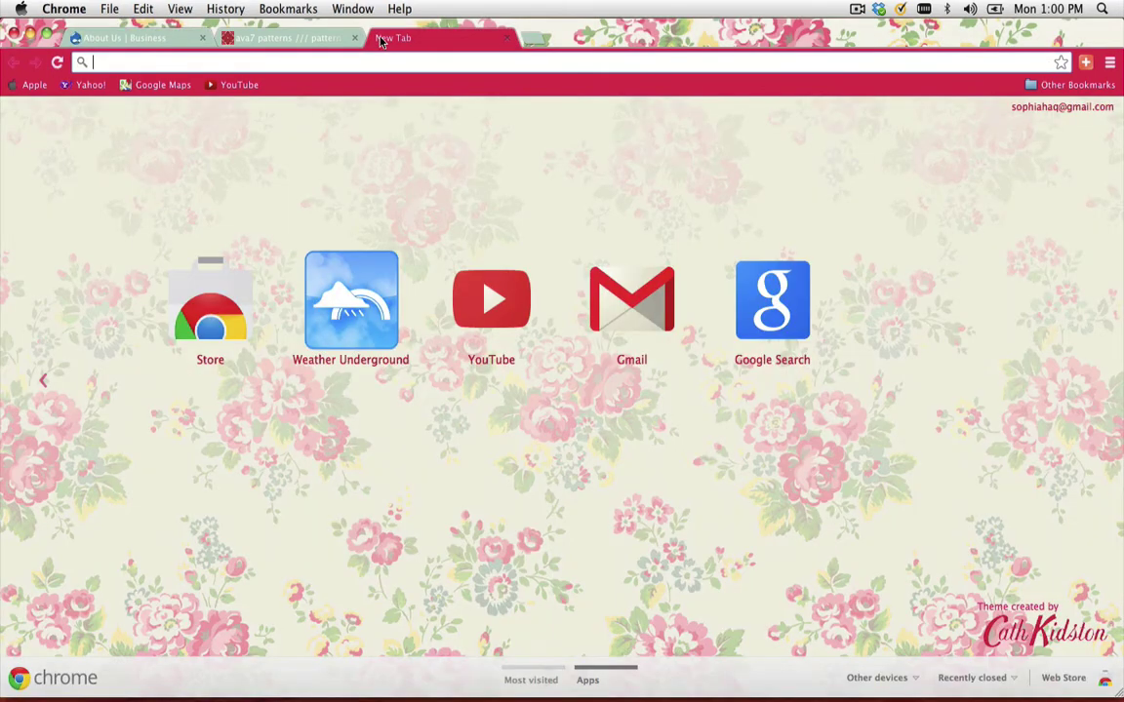
{"action": "type", "text": "views drupal"}
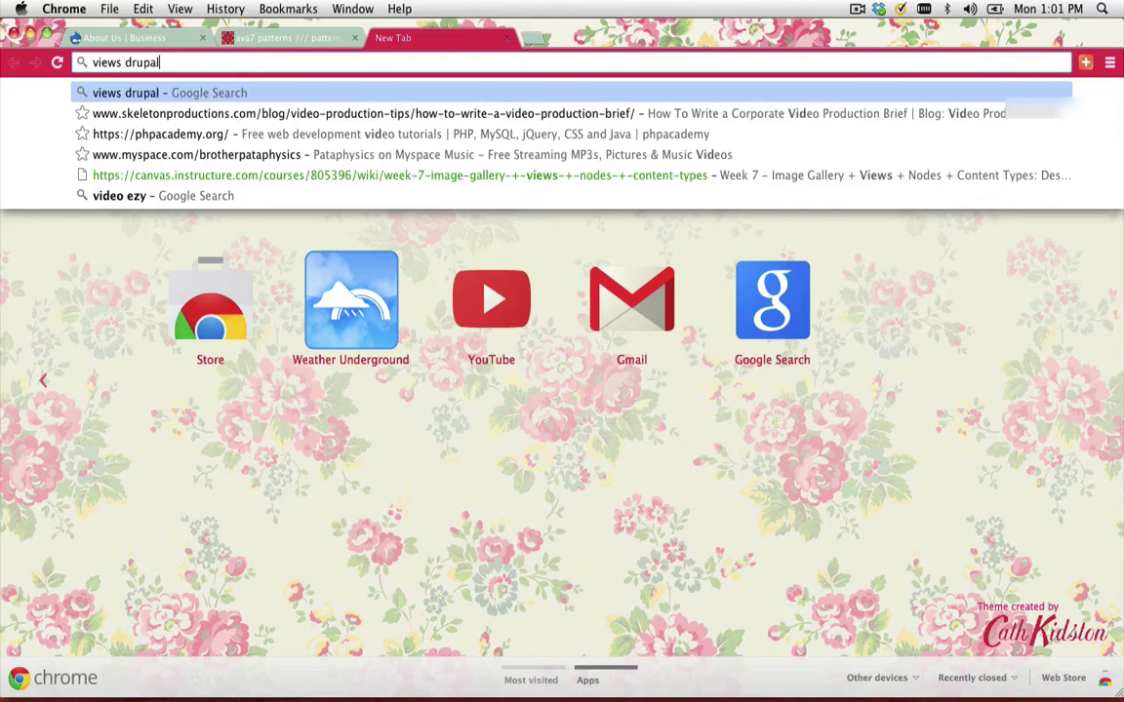
{"action": "key", "text": "Return"}
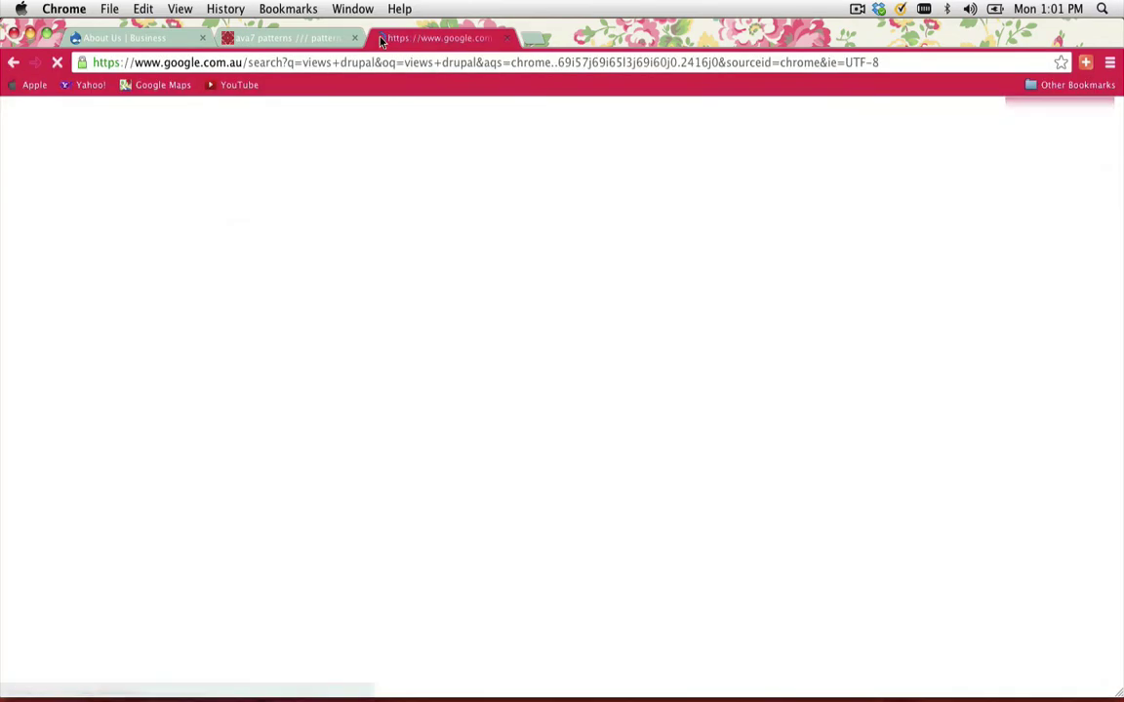
{"action": "left_click", "coordinate": [155, 260]}
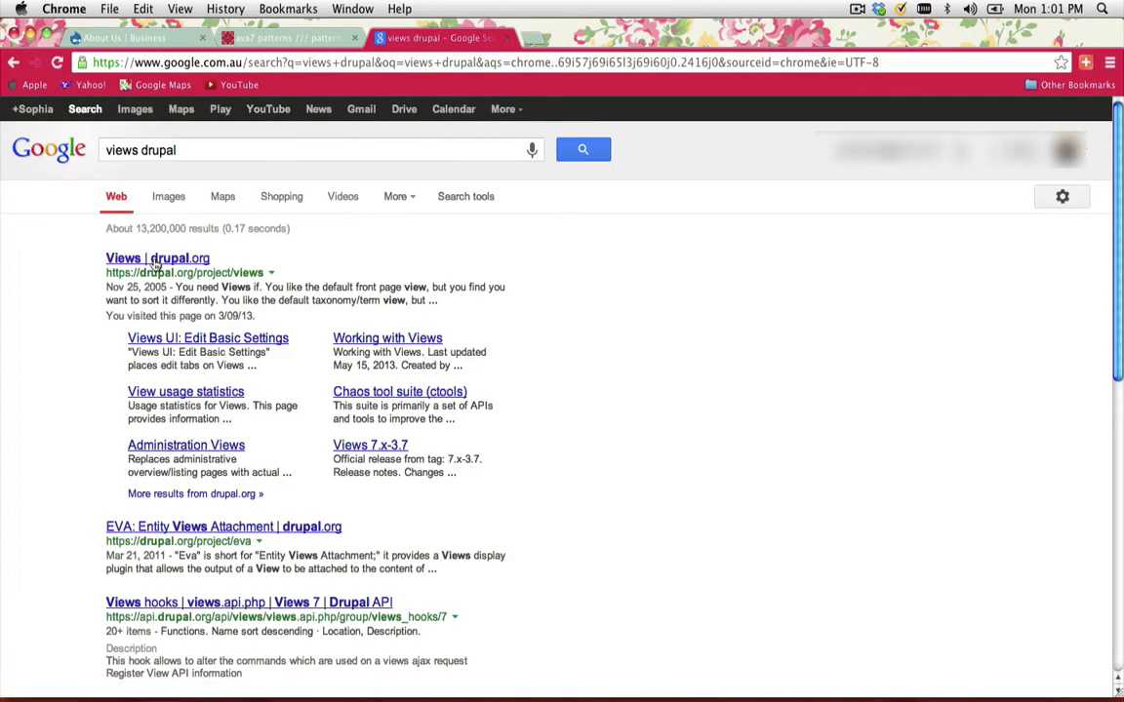
{"action": "scroll", "coordinate": [421, 429], "scroll_direction": "down", "scroll_amount": 10}
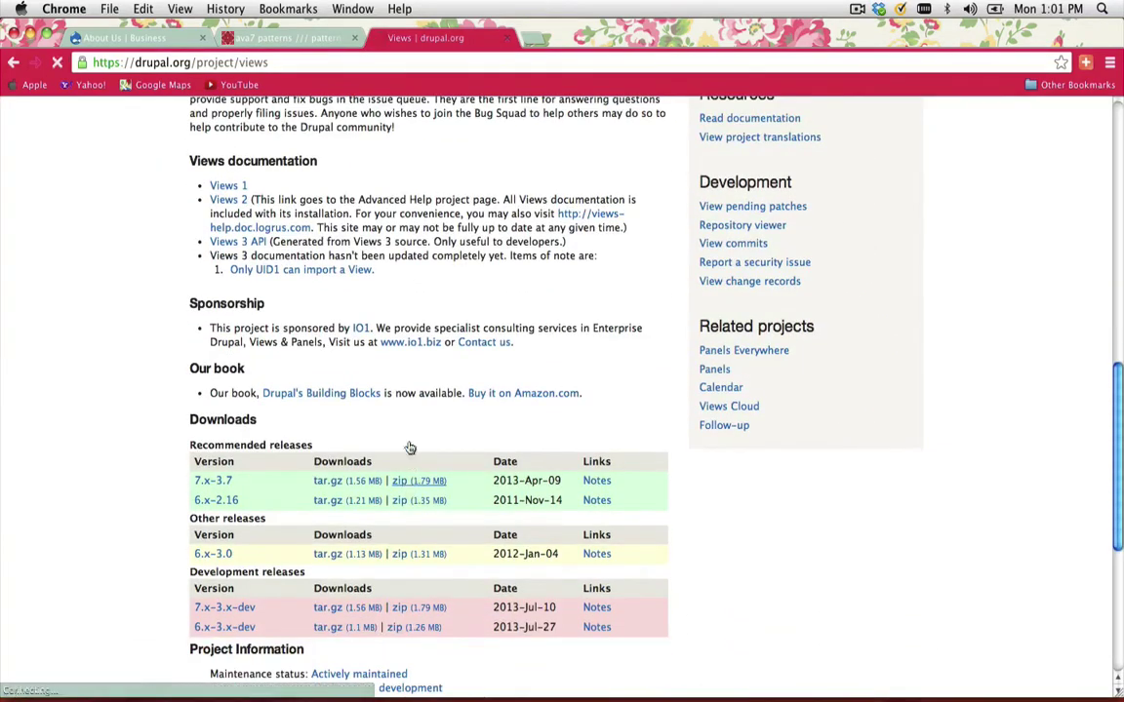
- Search for "ctools drupal" in a new browser tab and download the Chaos tool suite 7.x-1.3 zip from drupal.org
{"action": "left_click", "coordinate": [532, 38]}
{"action": "type", "text": "ct"}
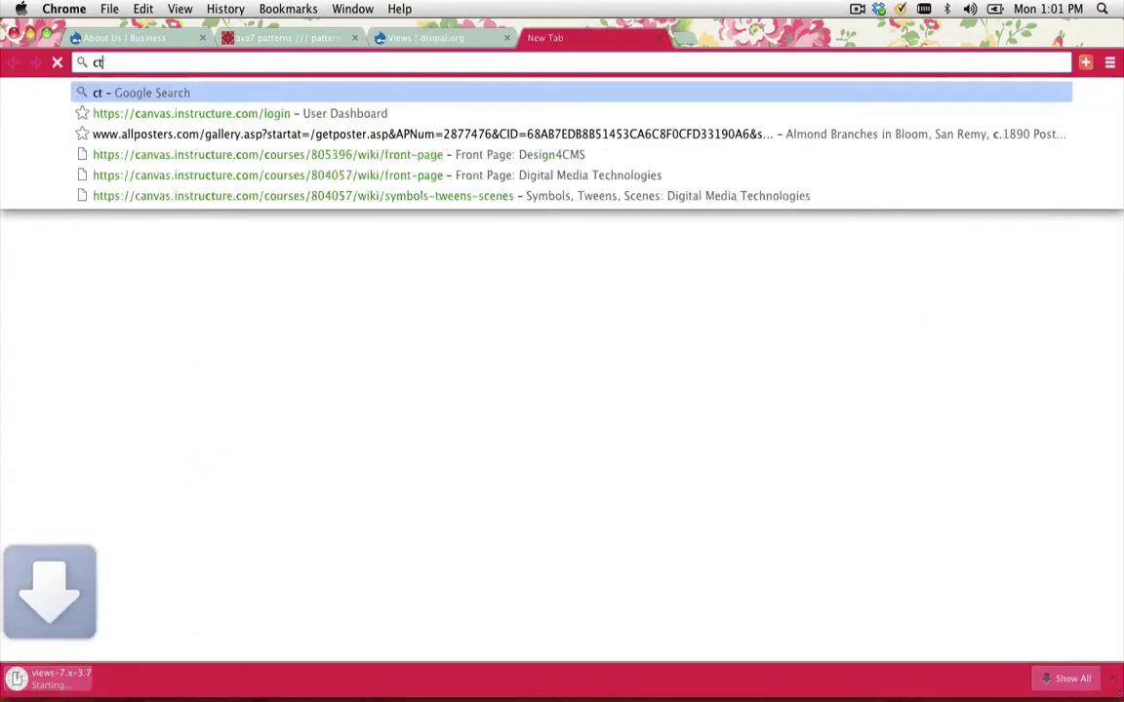
{"action": "type", "text": "ools dru"}
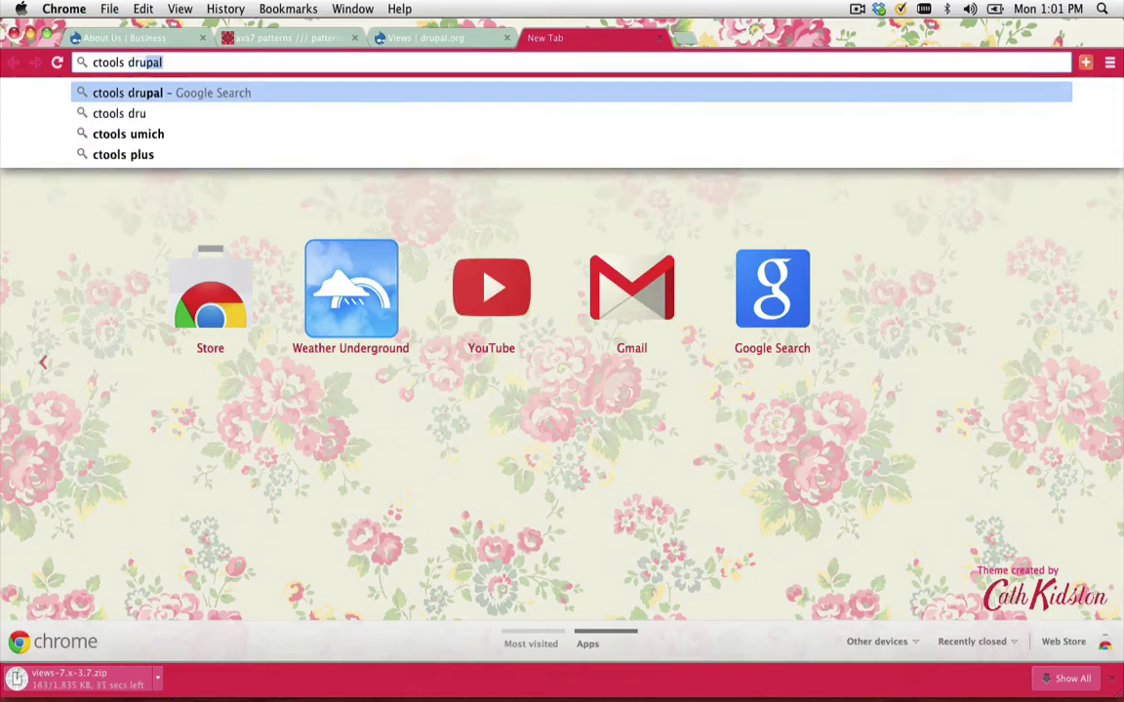
{"action": "key", "text": "Return"}
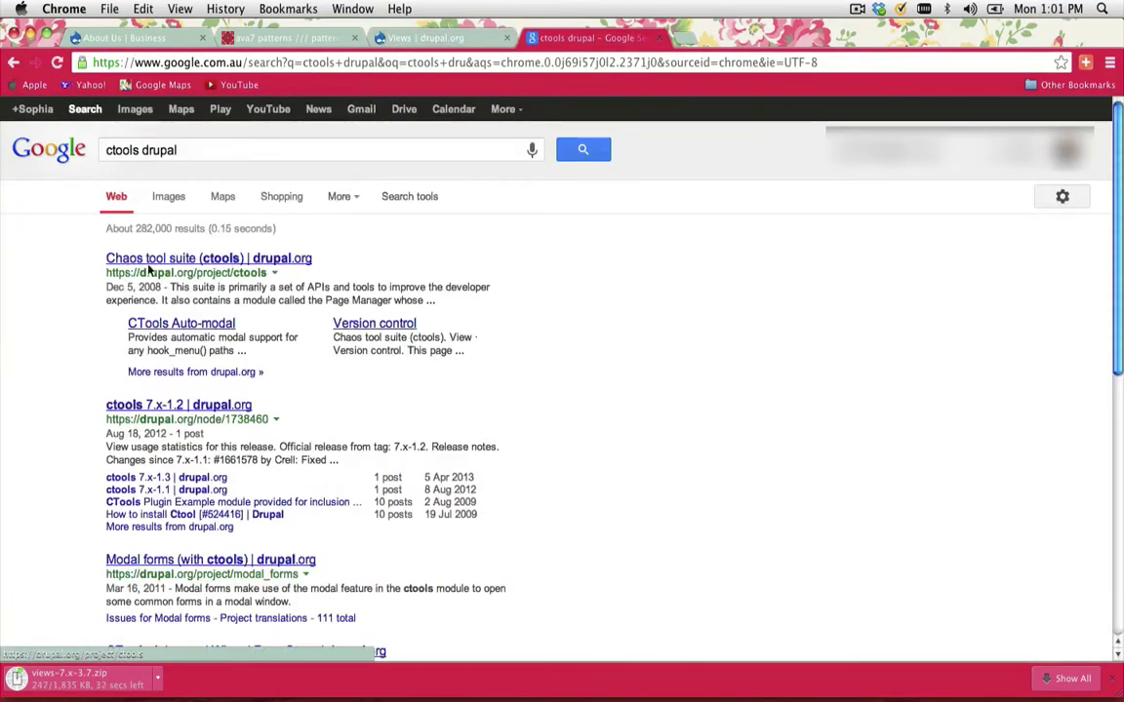
{"action": "left_click", "coordinate": [223, 260]}
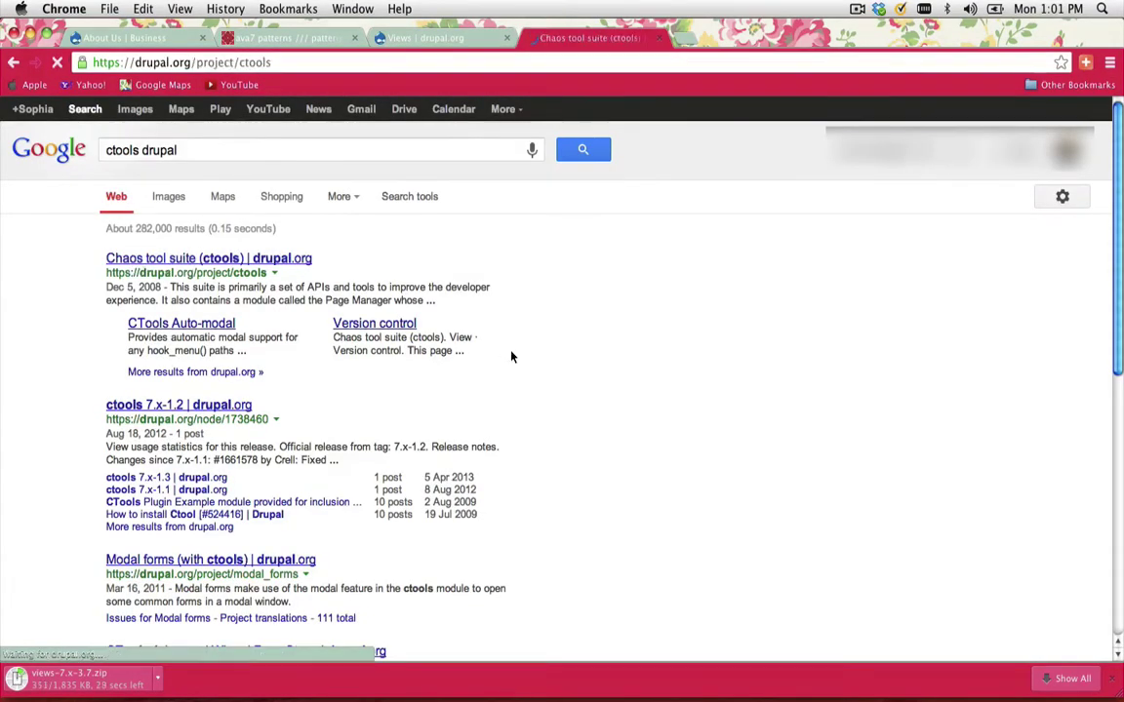
{"action": "scroll", "coordinate": [511, 353], "scroll_direction": "down", "scroll_amount": 5}
{"action": "scroll", "coordinate": [511, 356], "scroll_direction": "down", "scroll_amount": 3}
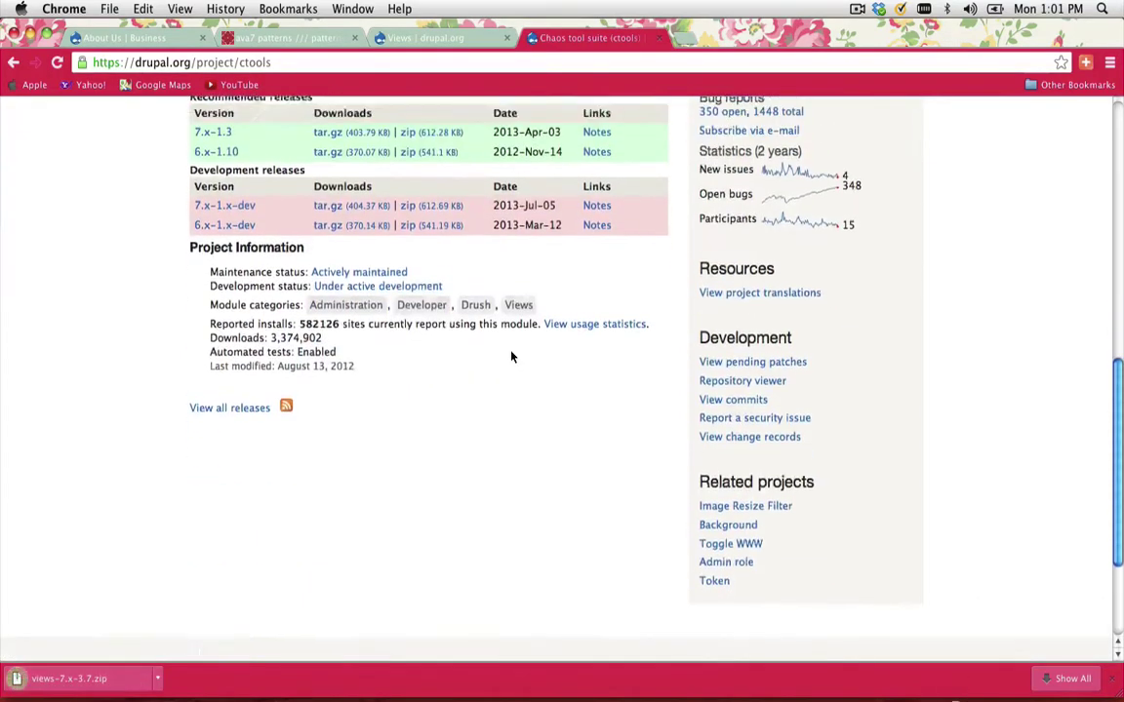
{"action": "scroll", "coordinate": [514, 353], "scroll_direction": "up", "scroll_amount": 2}
{"action": "left_click", "coordinate": [444, 248]}
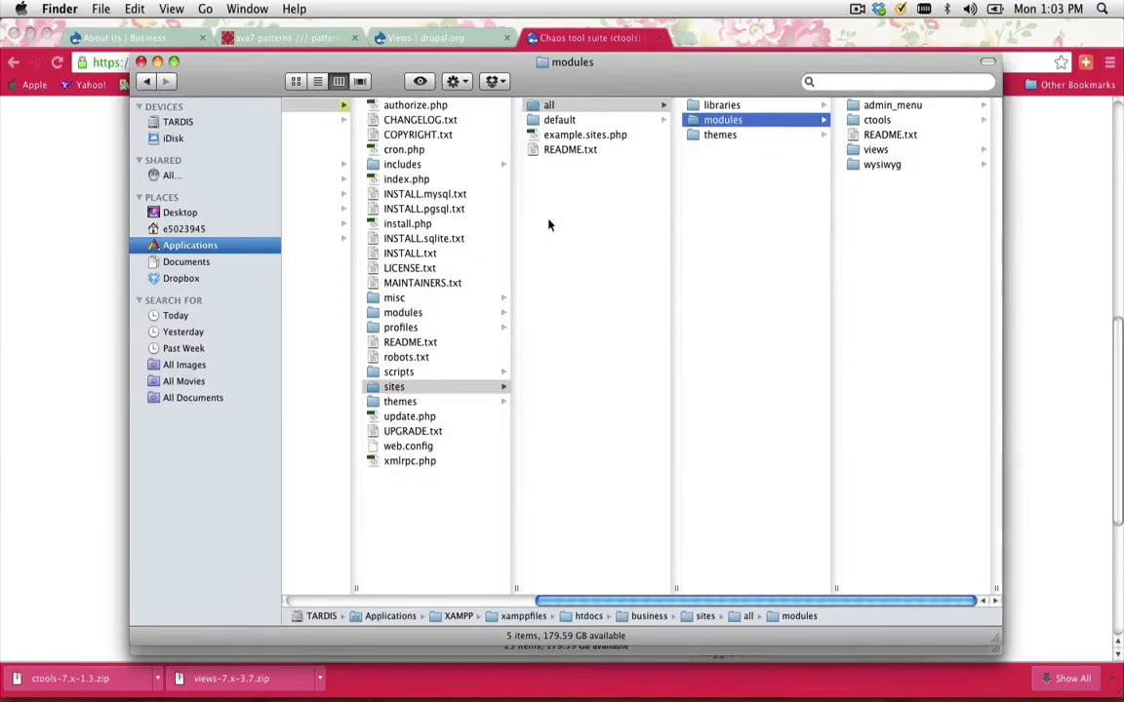
- Inspect the contents of the views and ctools folders inside sites/all/modules in Finder
{"action": "left_click", "coordinate": [859, 150]}
{"action": "left_click", "coordinate": [742, 119]}
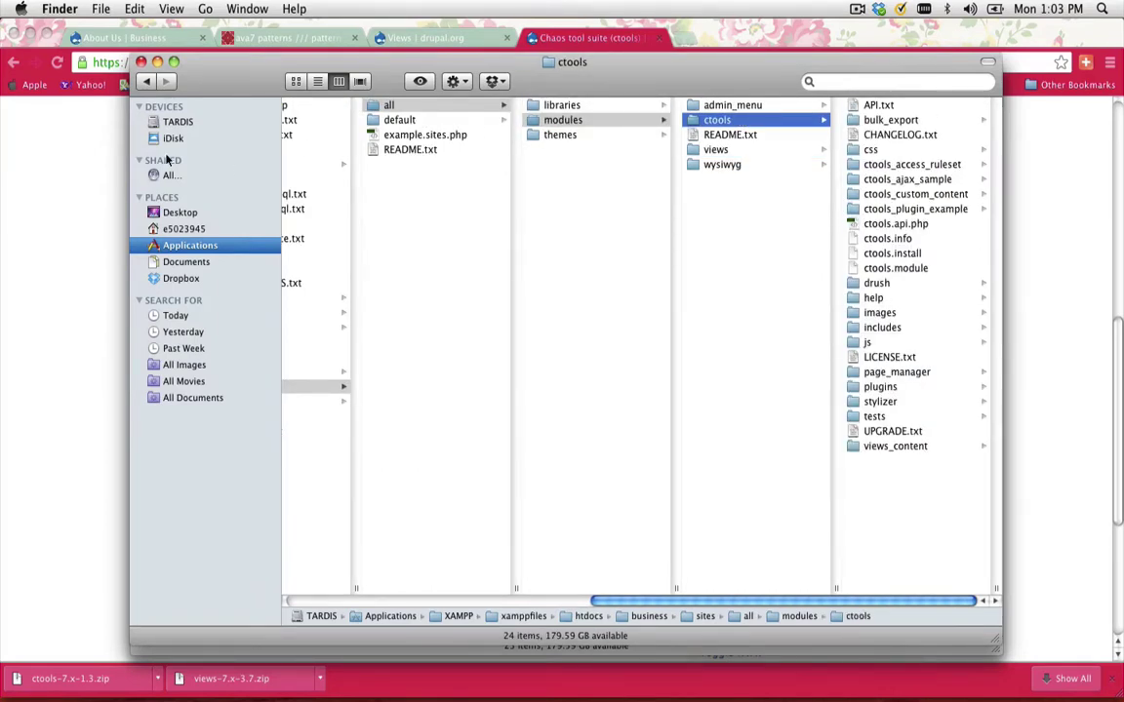
- Switch to the Drupal site in Chrome and select all Chaos Tool Suite modules for enabling except the CTools Plugin Example
{"action": "left_click", "coordinate": [127, 36]}
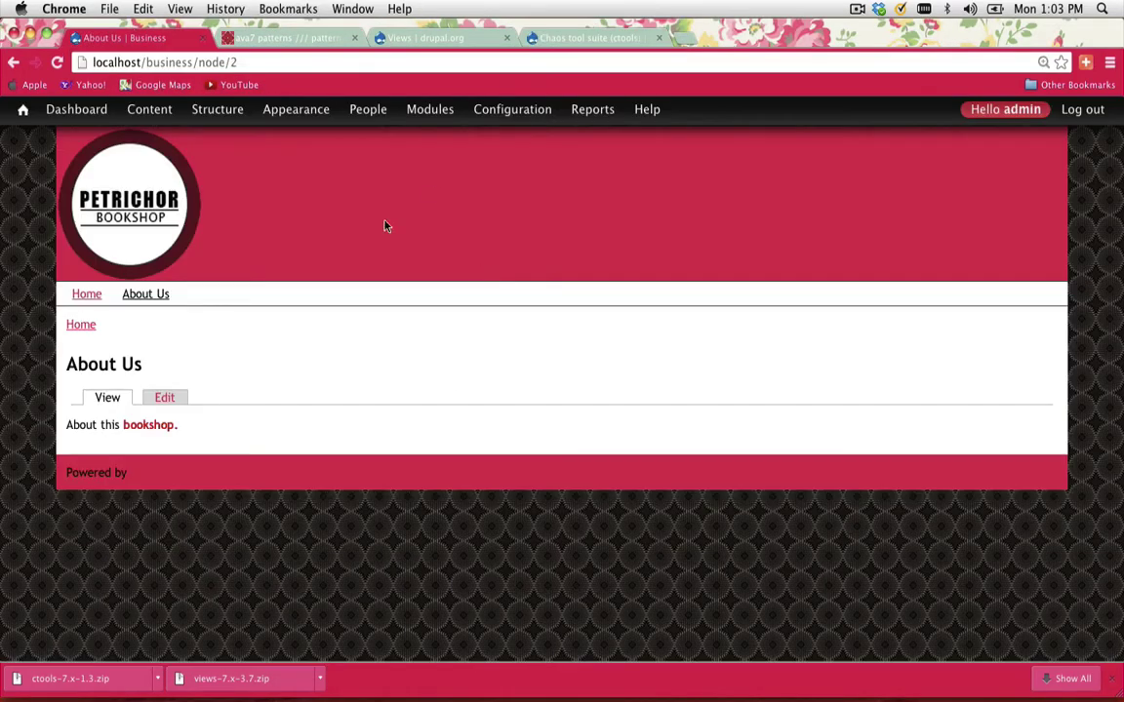
{"action": "left_click", "coordinate": [430, 112]}
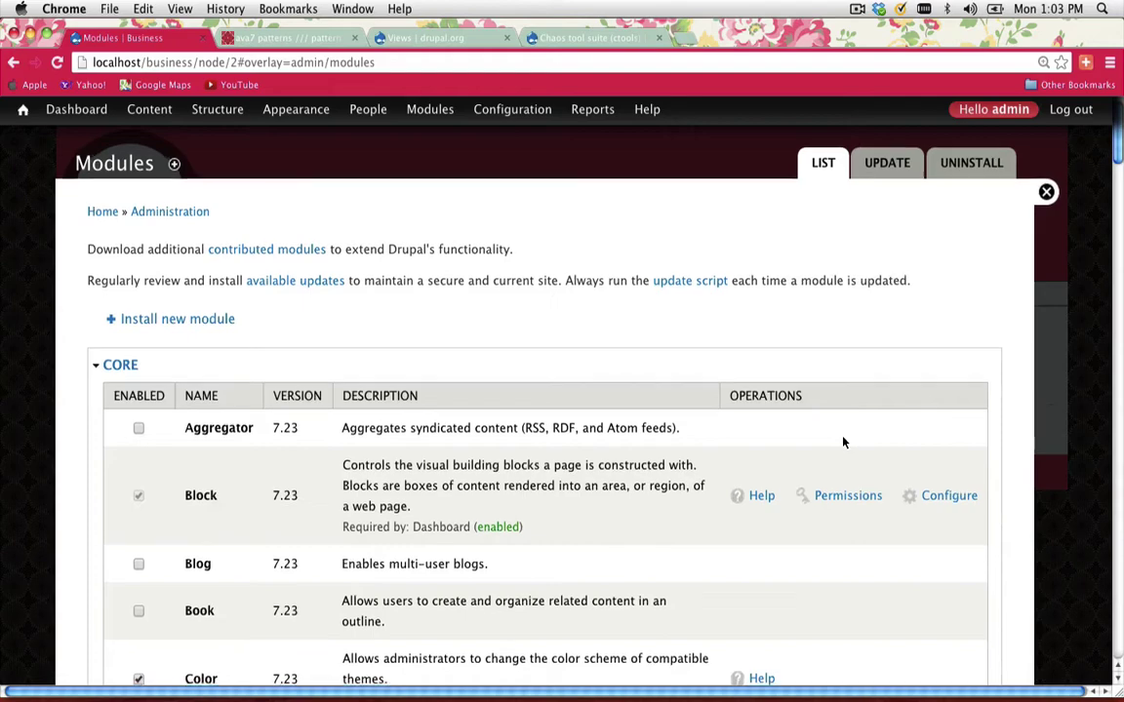
{"action": "scroll", "coordinate": [845, 467], "scroll_direction": "down", "scroll_amount": 20}
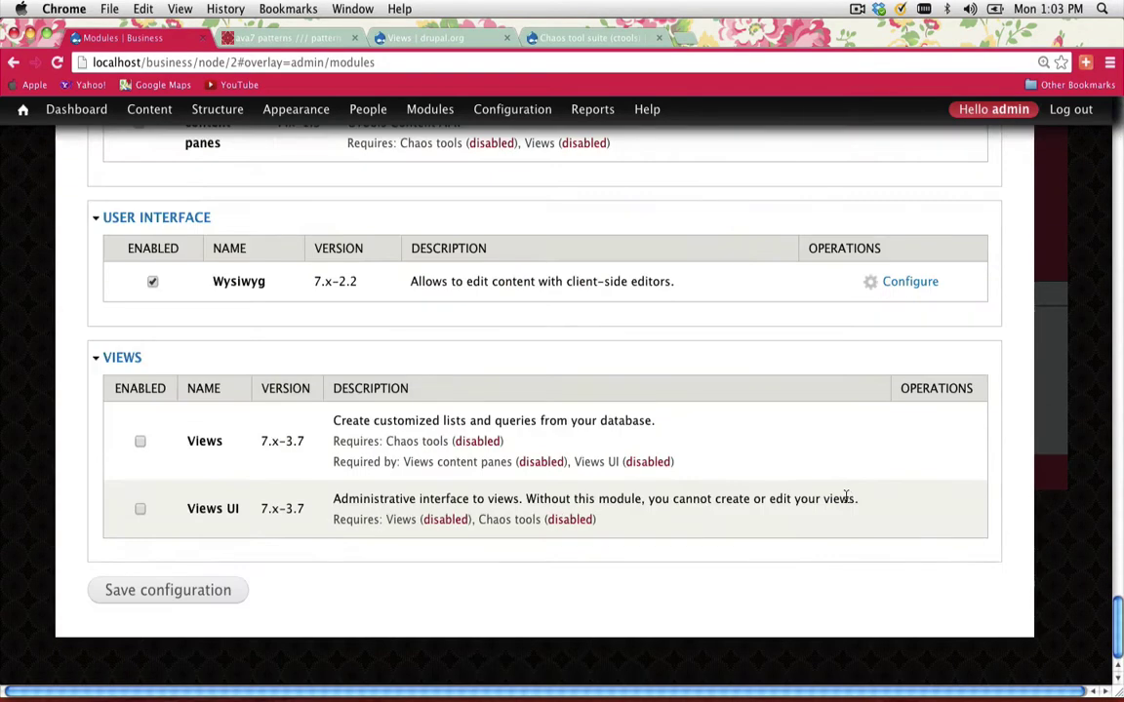
{"action": "scroll", "coordinate": [156, 392], "scroll_direction": "up", "scroll_amount": 10}
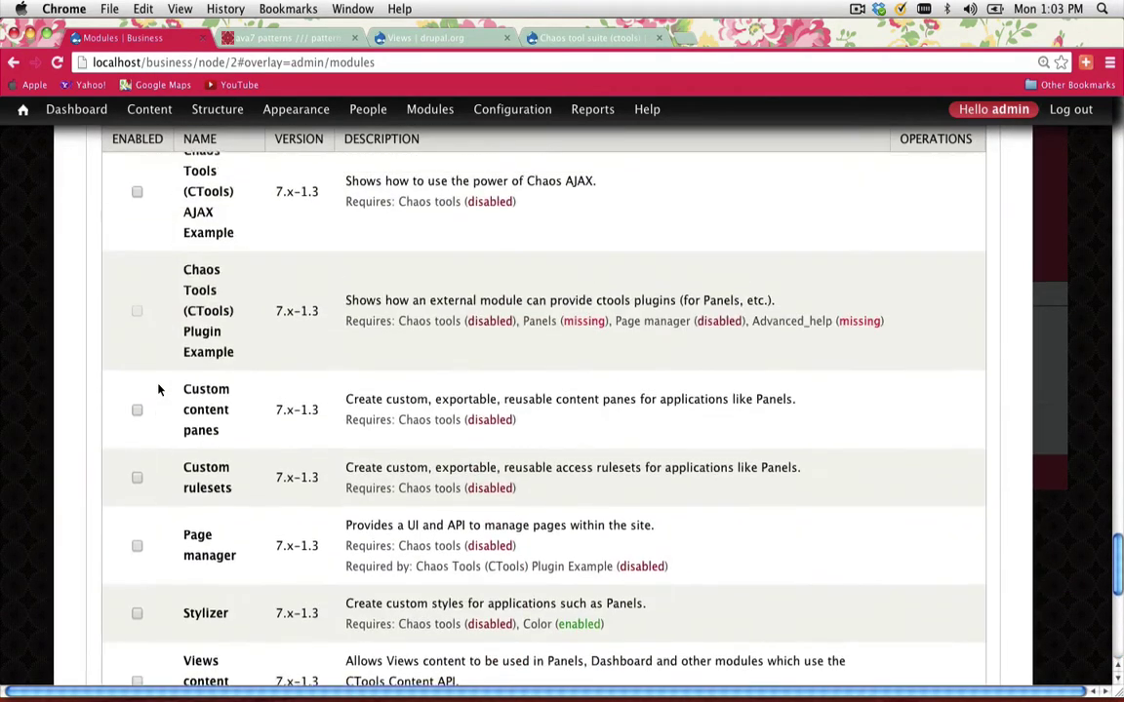
{"action": "scroll", "coordinate": [159, 389], "scroll_direction": "up", "scroll_amount": 5}
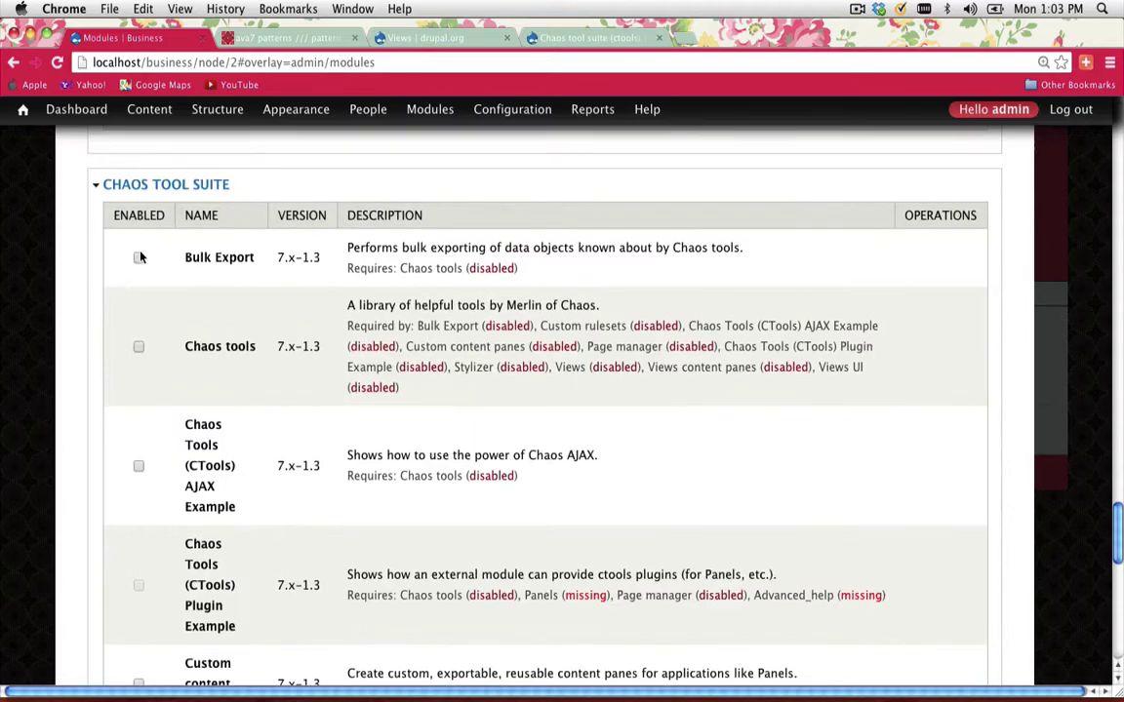
{"action": "left_click", "coordinate": [138, 258]}
{"action": "left_click", "coordinate": [139, 346]}
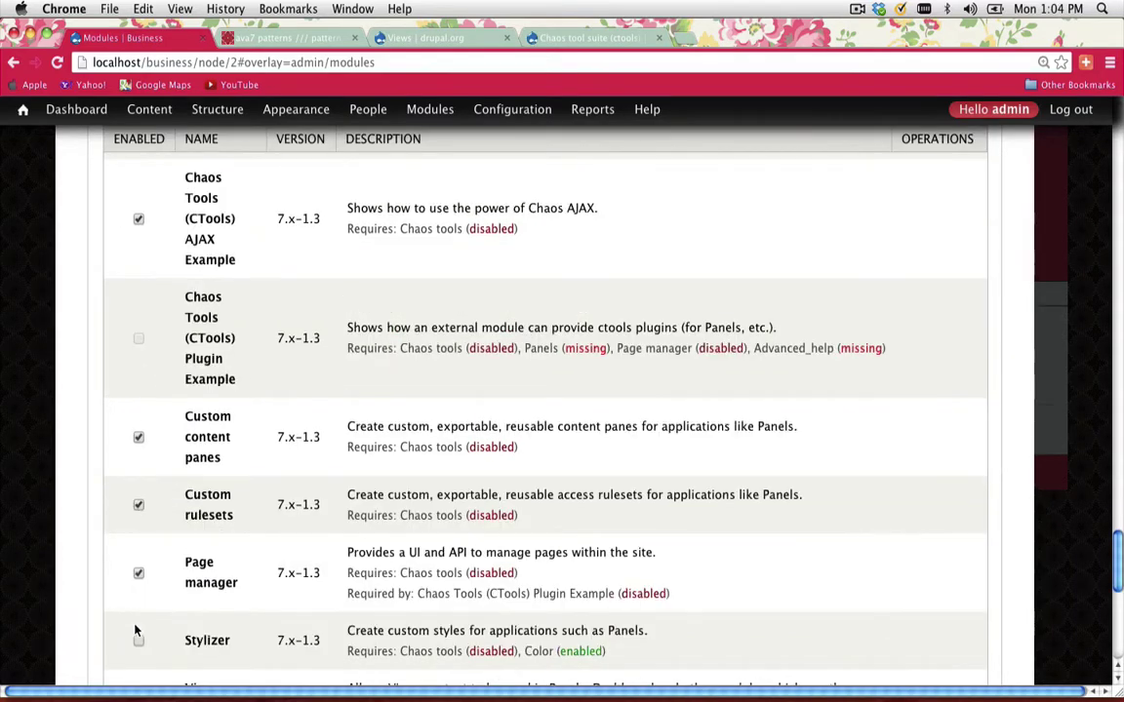
{"action": "left_click", "coordinate": [139, 639]}
{"action": "scroll", "coordinate": [137, 642], "scroll_direction": "down", "scroll_amount": 3}
{"action": "left_click", "coordinate": [139, 449]}
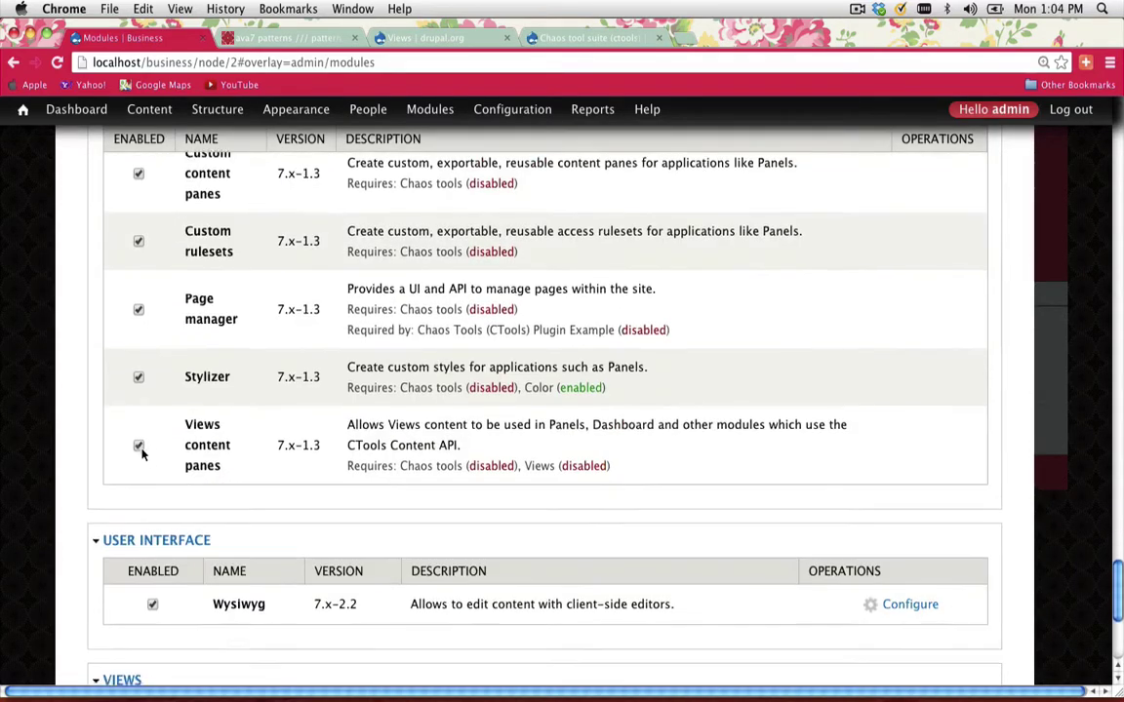
- Enable the Views and Views UI modules, save the module configuration and close the Modules overlay
{"action": "scroll", "coordinate": [140, 448], "scroll_direction": "down", "scroll_amount": 3}
{"action": "left_click", "coordinate": [139, 444]}
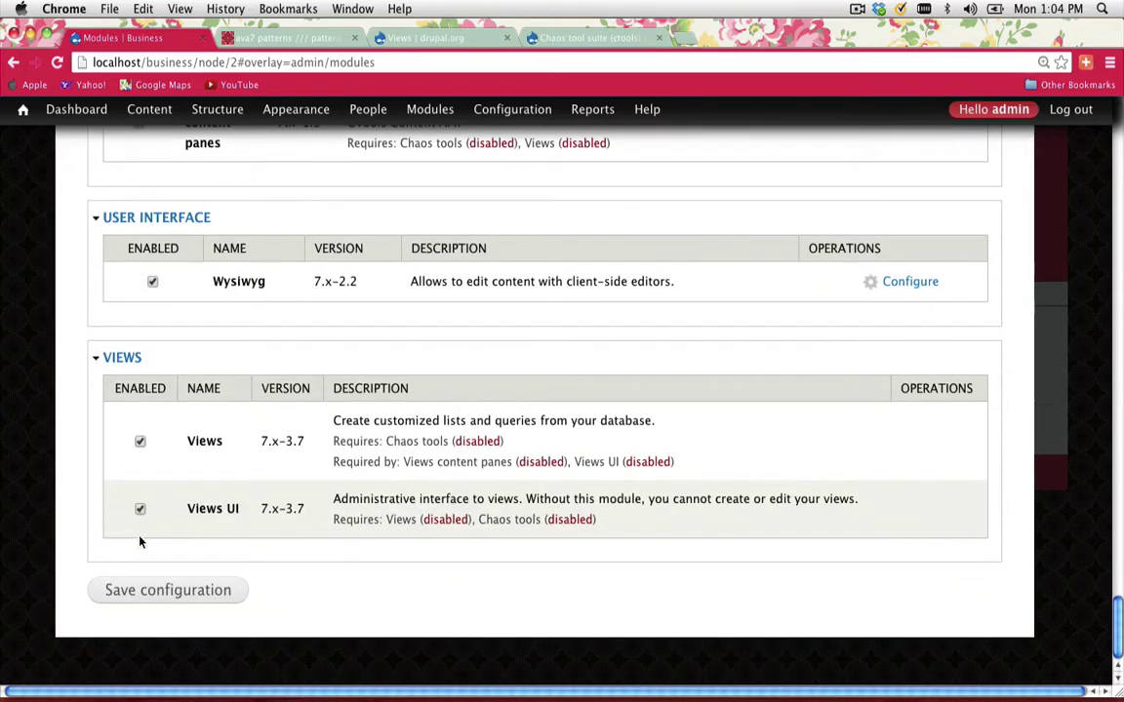
{"action": "left_click", "coordinate": [145, 594]}
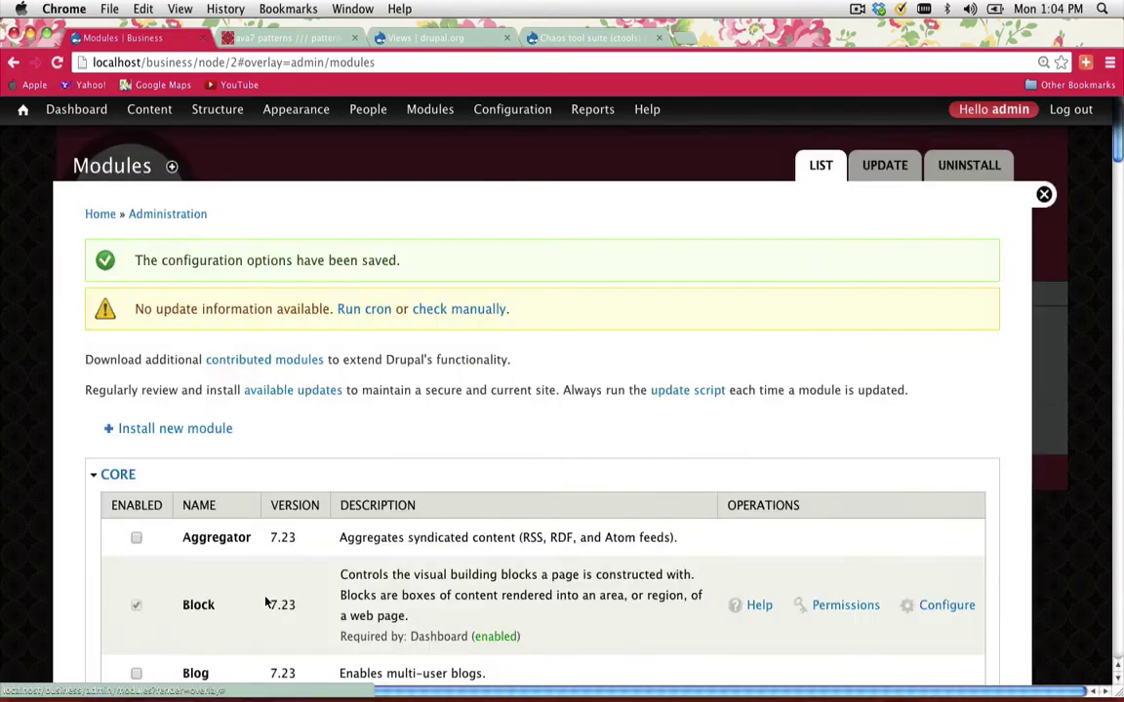
{"action": "left_click", "coordinate": [1044, 195]}
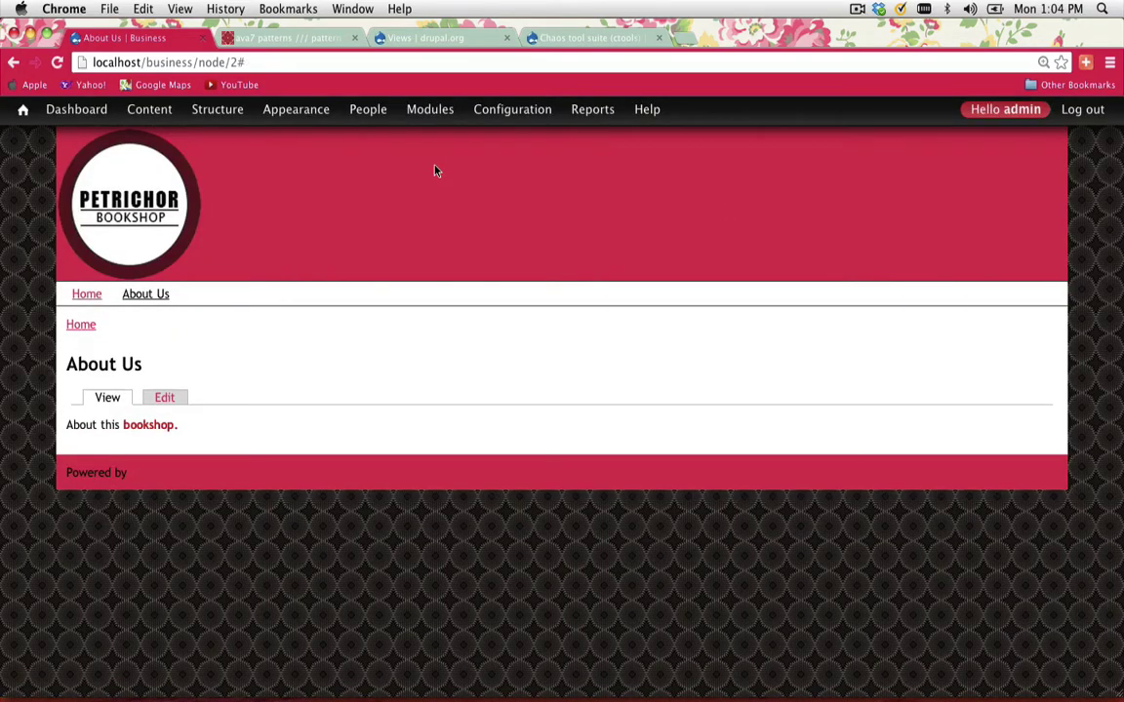
- Browse in Finder to the petrichor theme's assets/images/edited folder, examine its JPG images, and return to the site in Chrome
{"action": "left_click", "coordinate": [31, 698]}
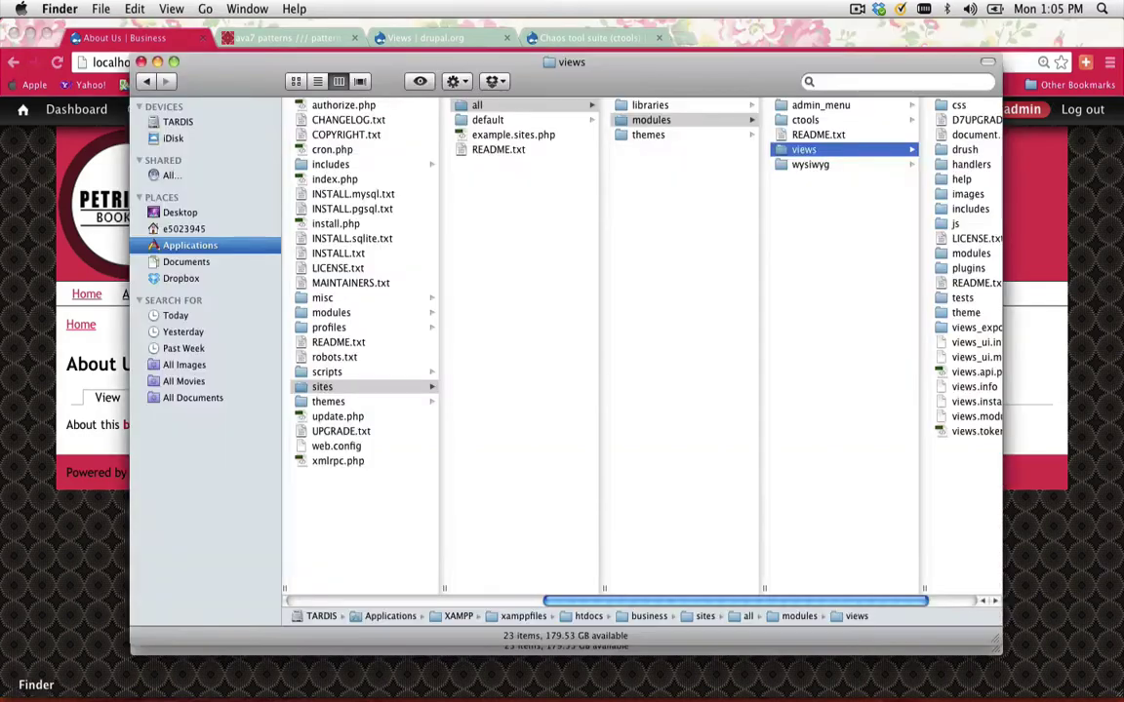
{"action": "scroll", "coordinate": [740, 210], "scroll_direction": "left", "scroll_amount": 3}
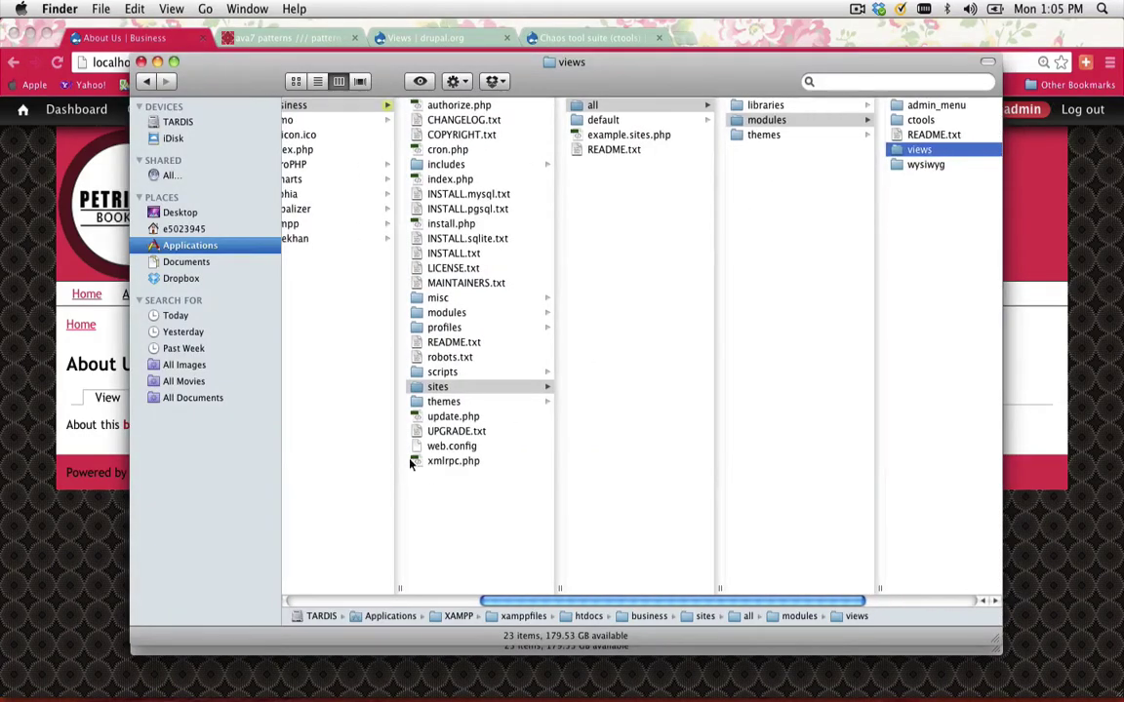
{"action": "left_click", "coordinate": [769, 137]}
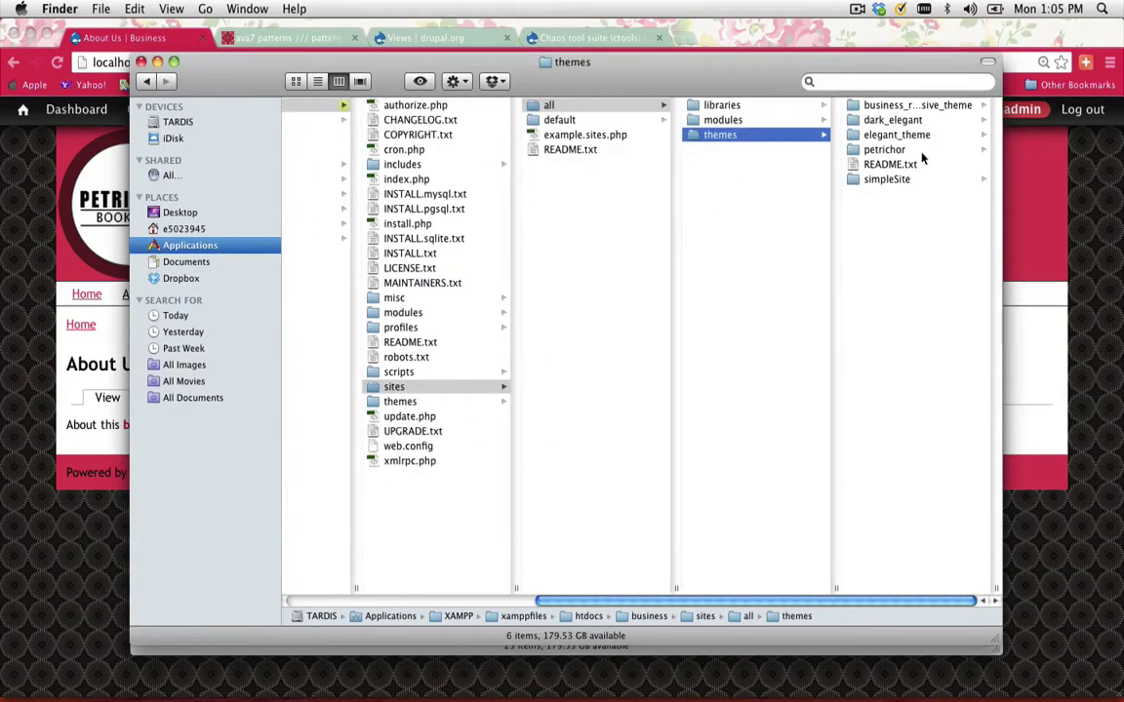
{"action": "left_click", "coordinate": [895, 152]}
{"action": "left_click", "coordinate": [889, 109]}
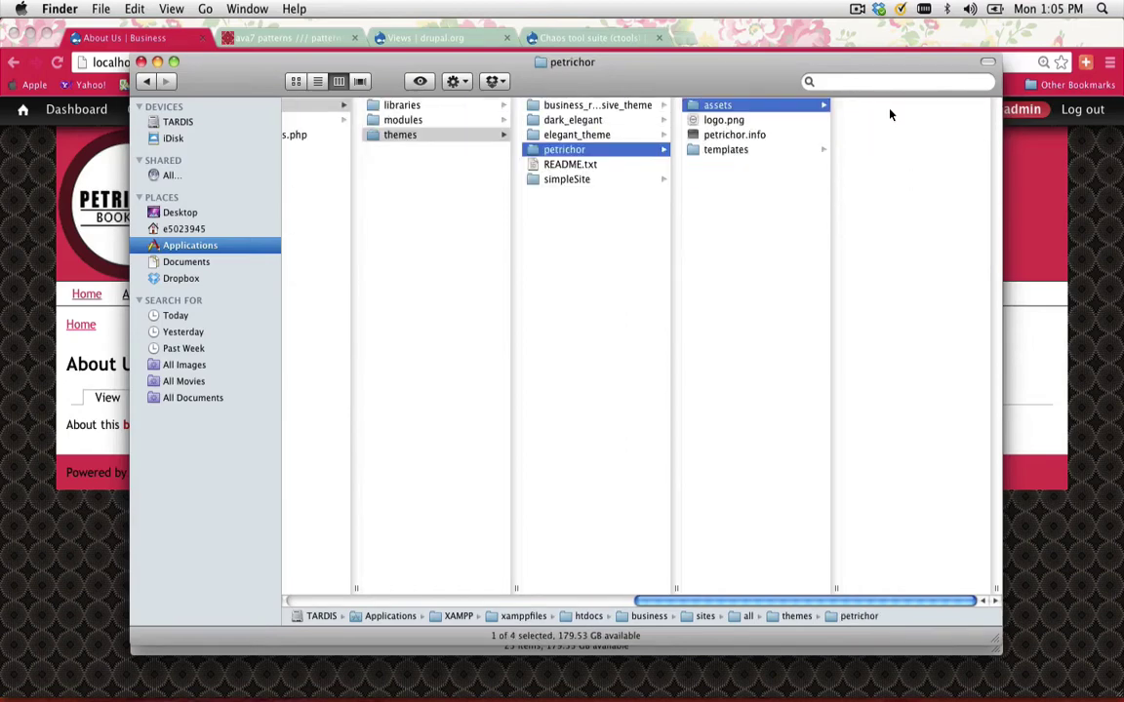
{"action": "left_click", "coordinate": [874, 119]}
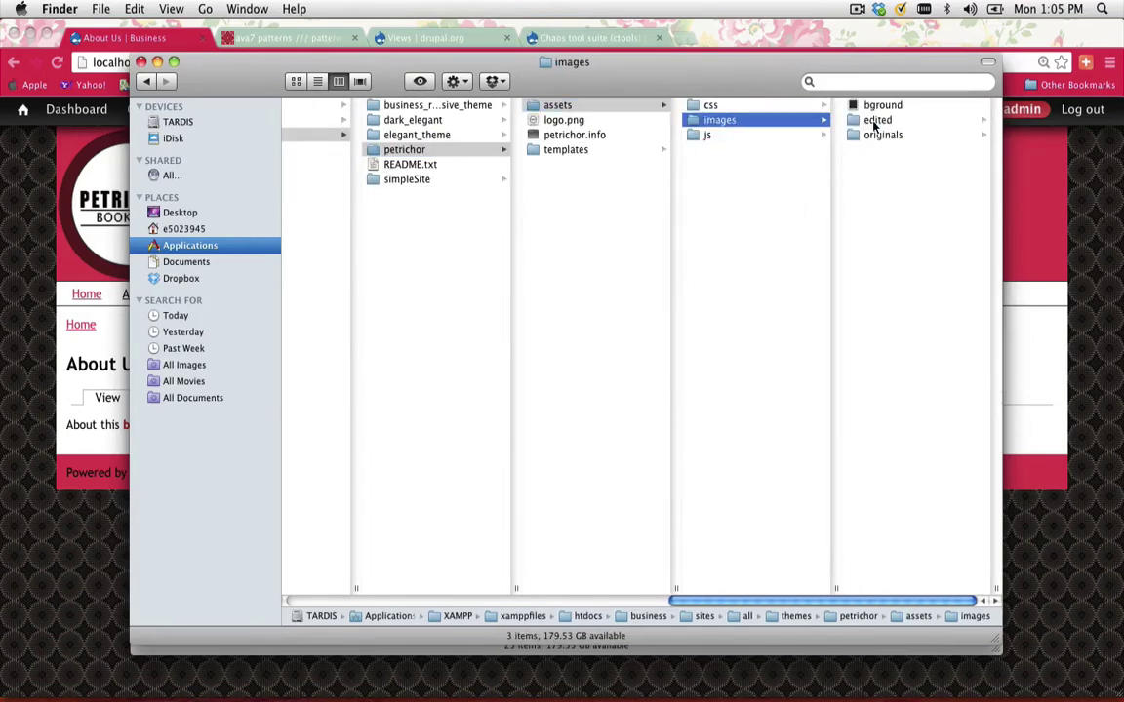
{"action": "left_click", "coordinate": [874, 121]}
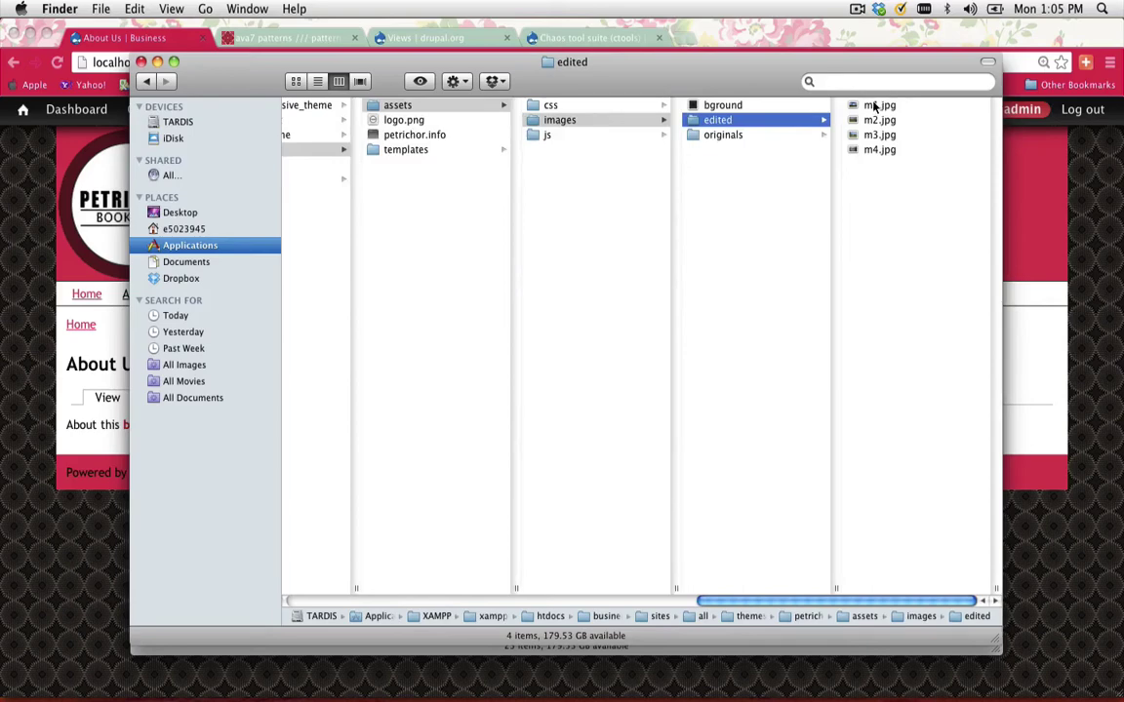
{"action": "left_click", "coordinate": [873, 150]}
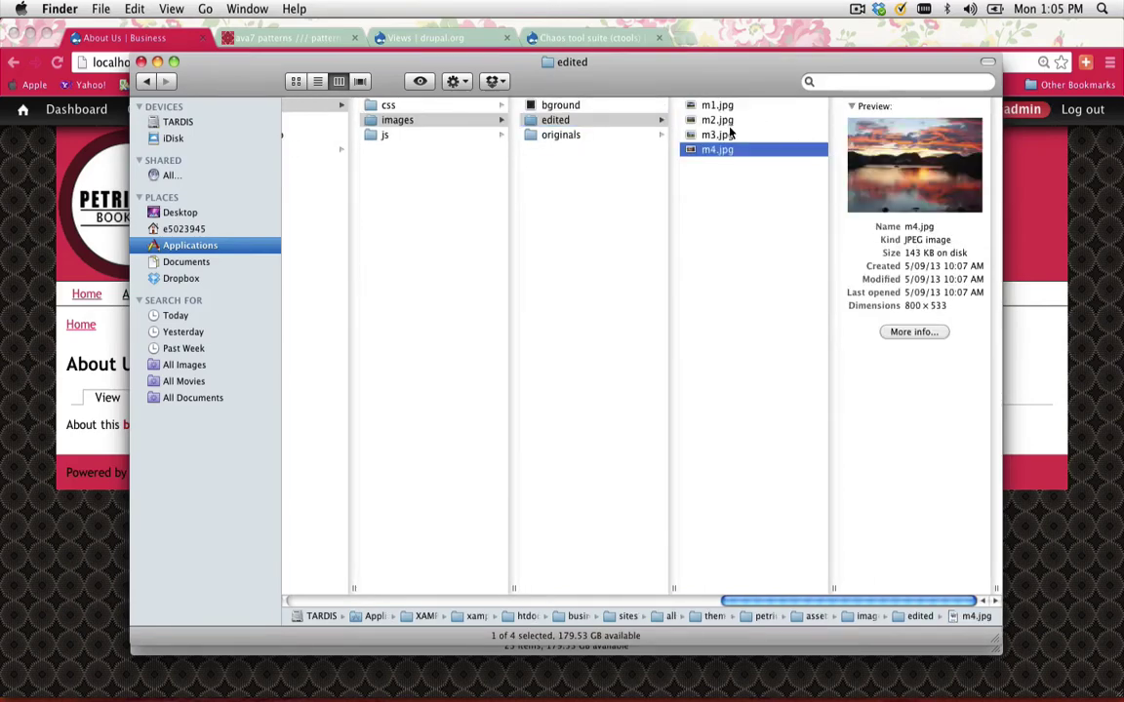
{"action": "left_click", "coordinate": [728, 134]}
{"action": "left_click", "coordinate": [719, 27]}
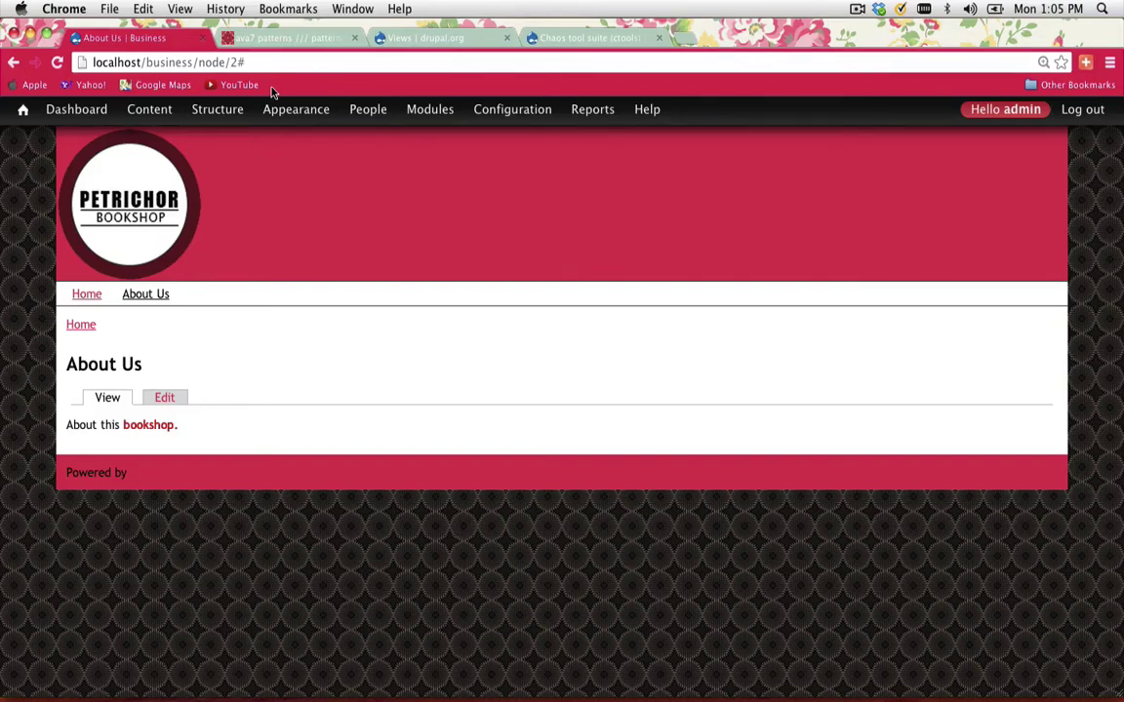
- Create a new content type named Image and save it, continuing to its field management
{"action": "mouse_move", "coordinate": [252, 147]}
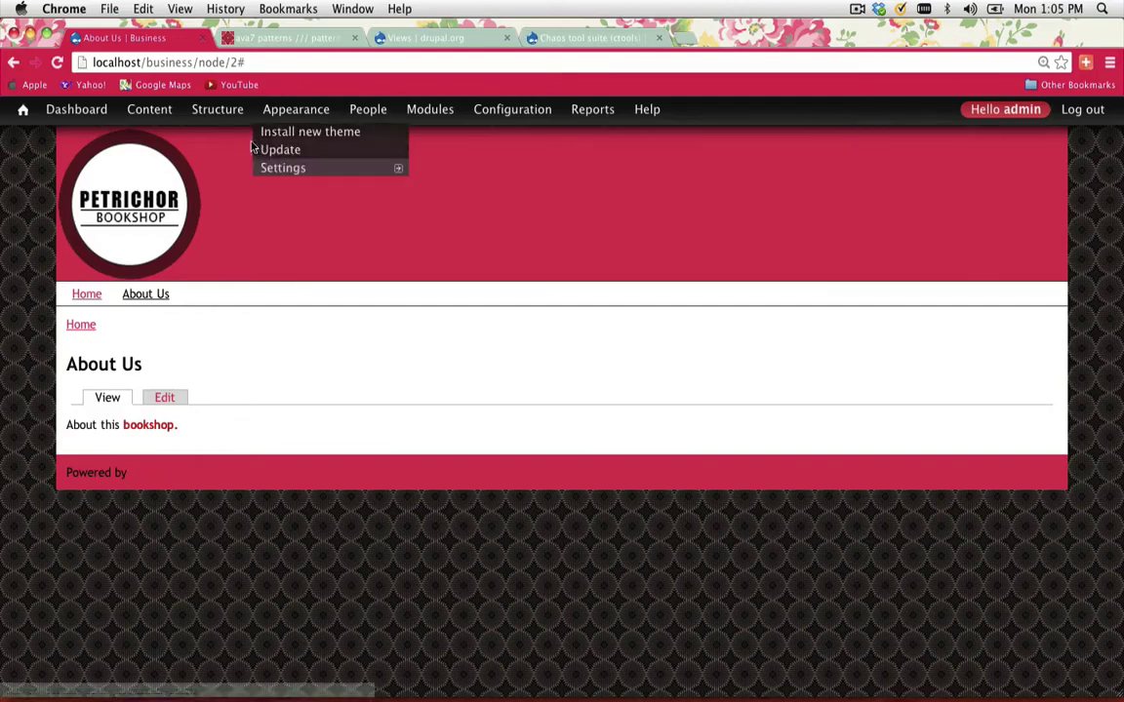
{"action": "mouse_move", "coordinate": [210, 113]}
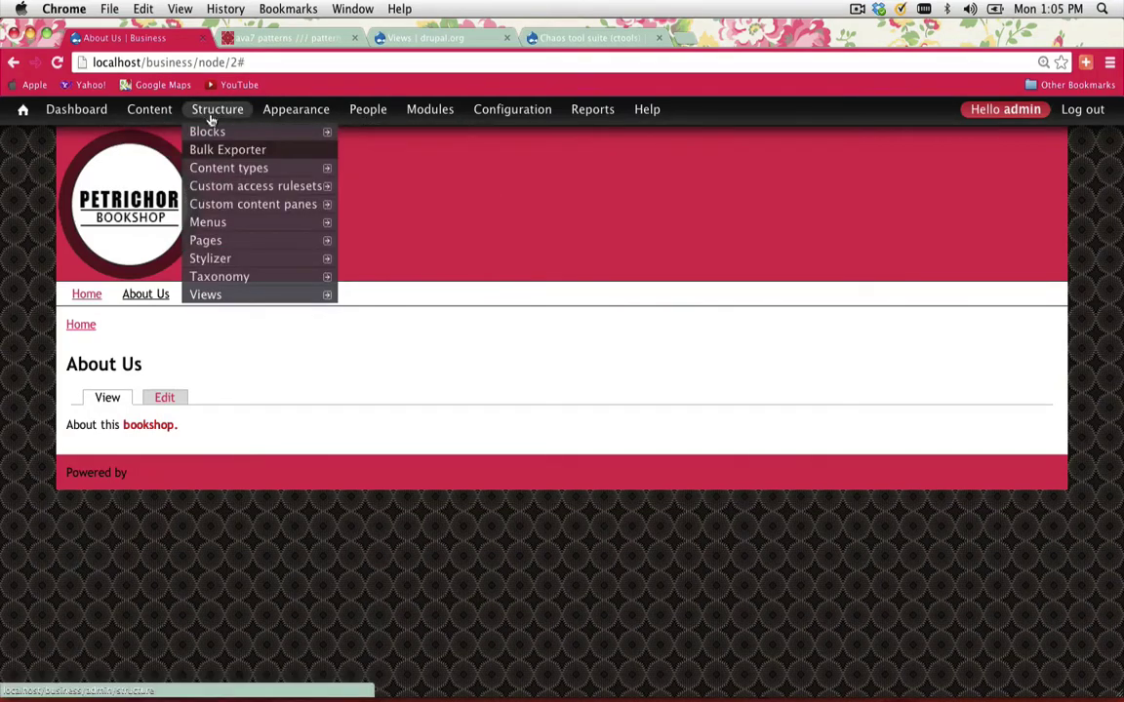
{"action": "mouse_move", "coordinate": [210, 169]}
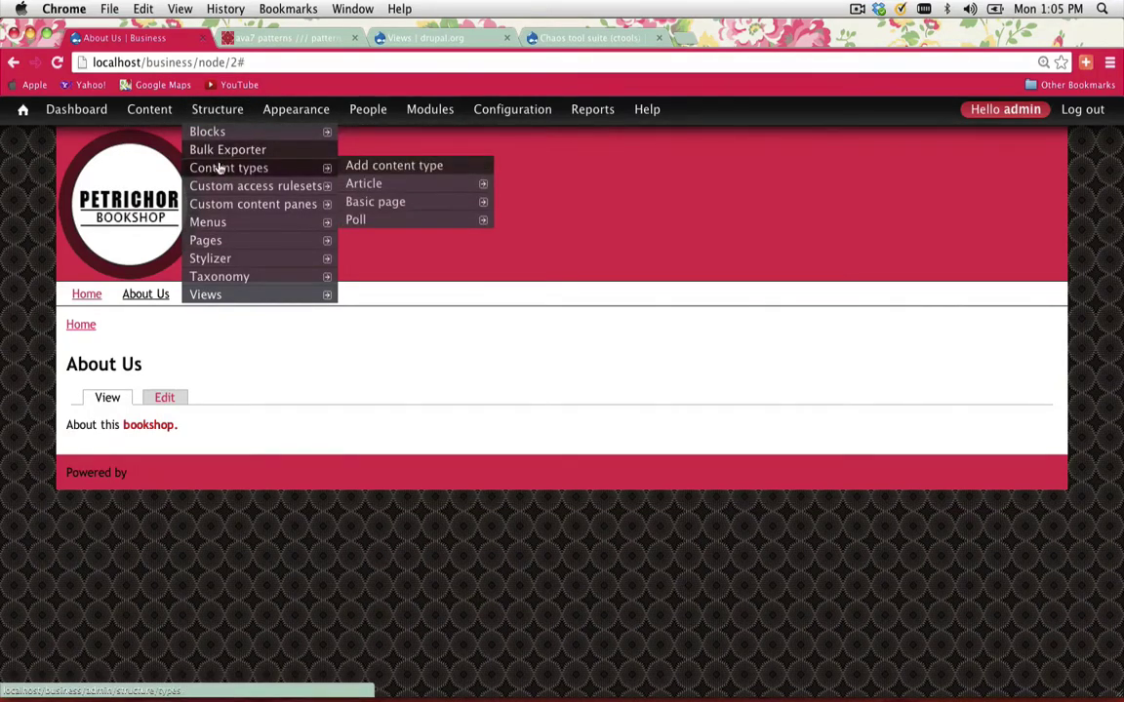
{"action": "left_click", "coordinate": [408, 172]}
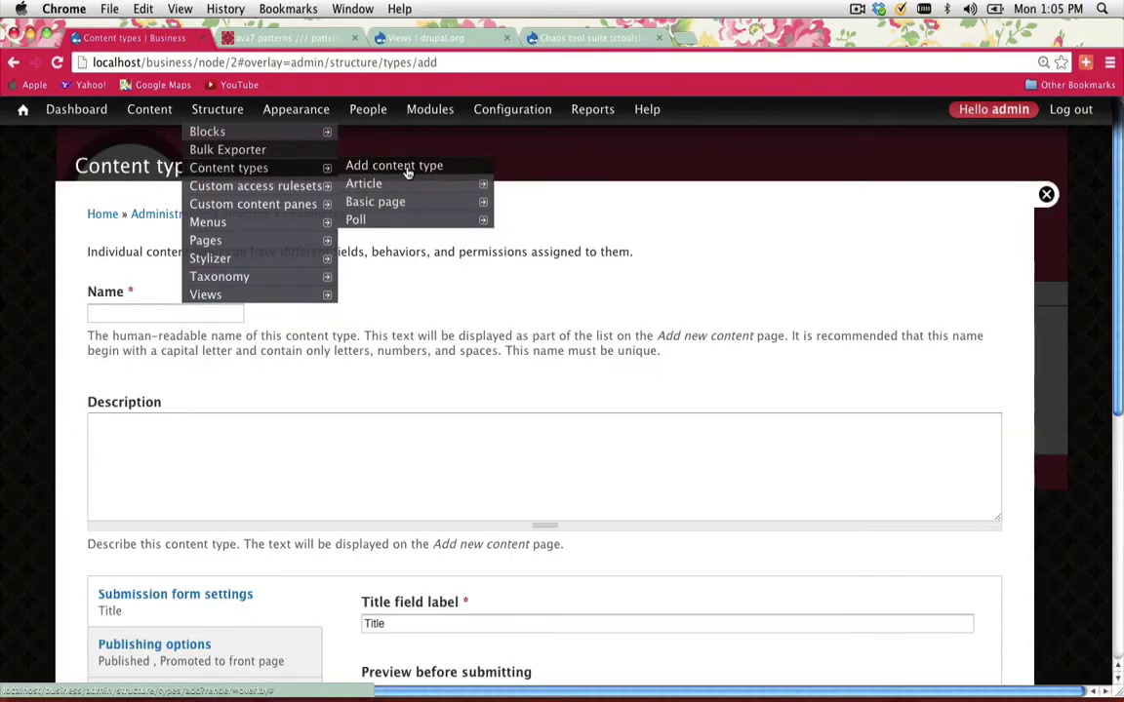
{"action": "left_click", "coordinate": [125, 318]}
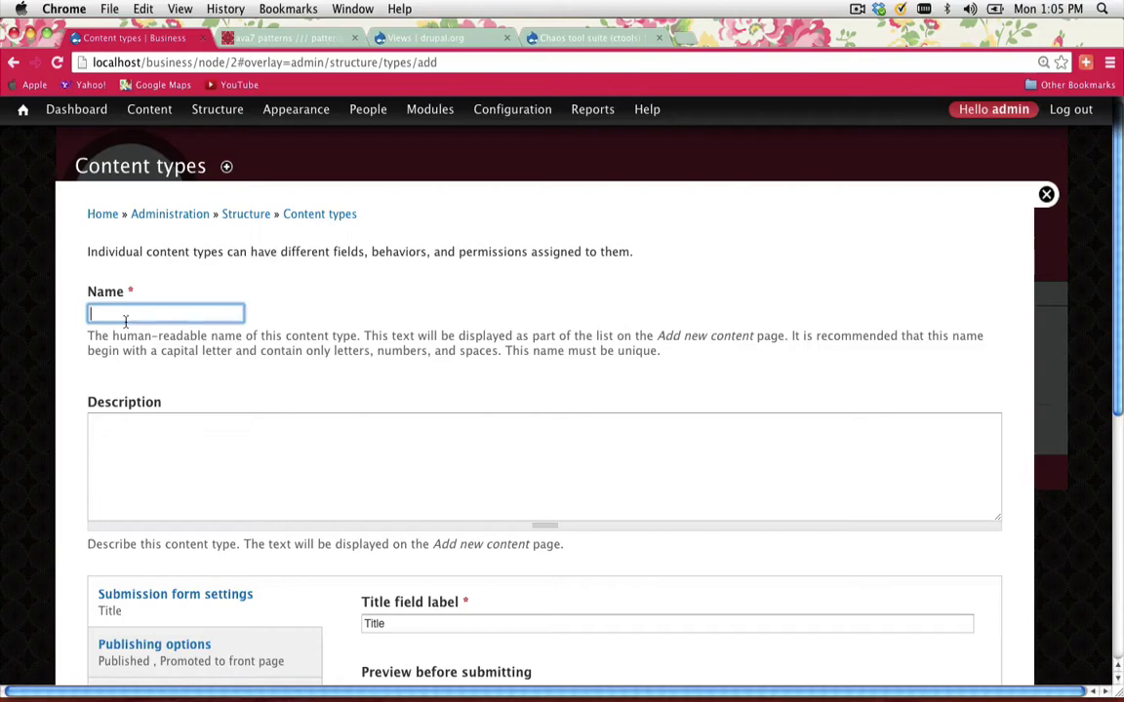
{"action": "type", "text": "img"}
{"action": "key", "text": "BackSpace"}
{"action": "key", "text": "BackSpace"}
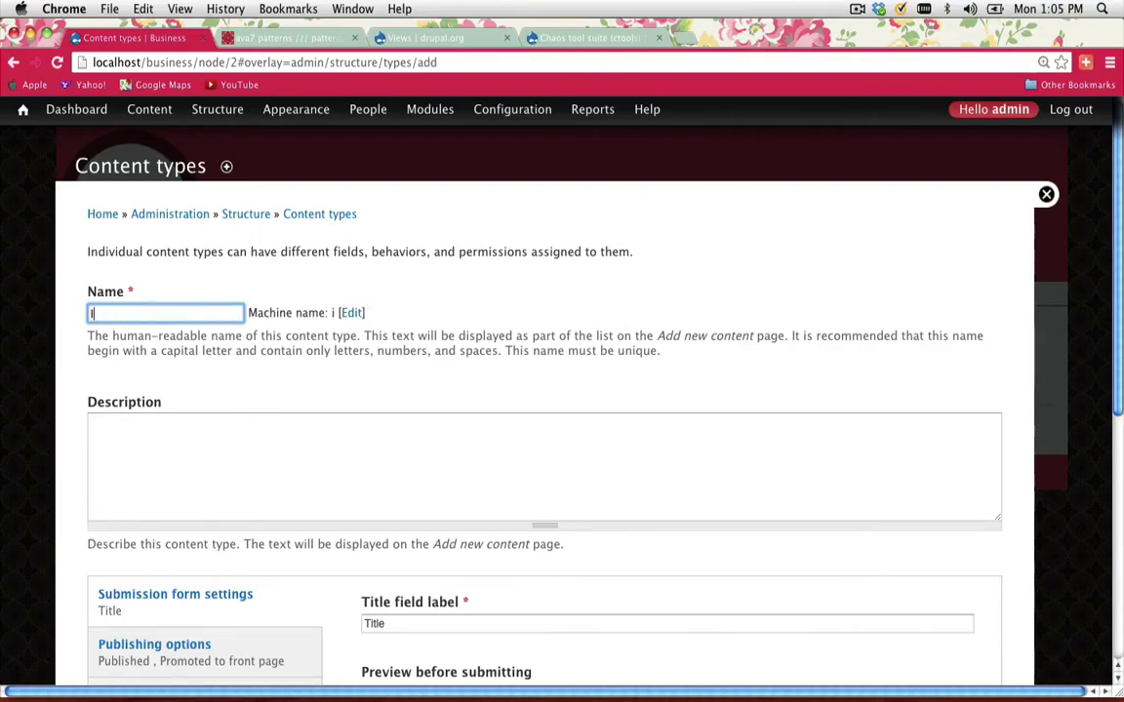
{"action": "type", "text": "mage"}
{"action": "scroll", "coordinate": [546, 410], "scroll_direction": "down", "scroll_amount": 5}
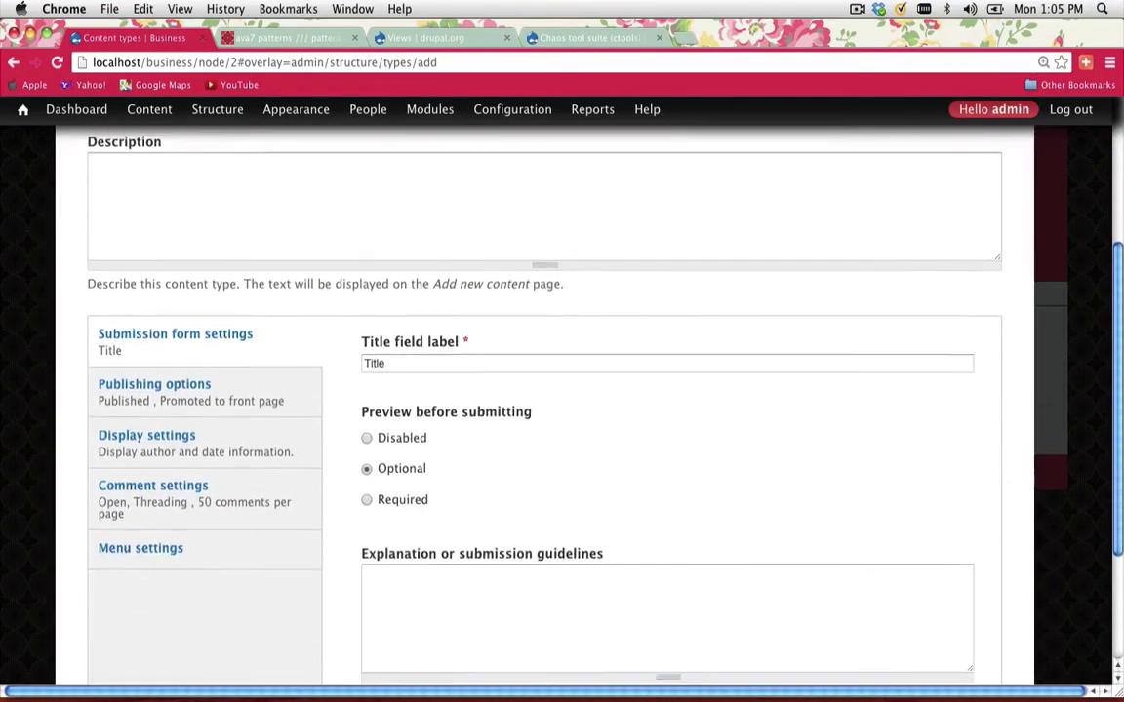
{"action": "scroll", "coordinate": [205, 390], "scroll_direction": "down", "scroll_amount": 3}
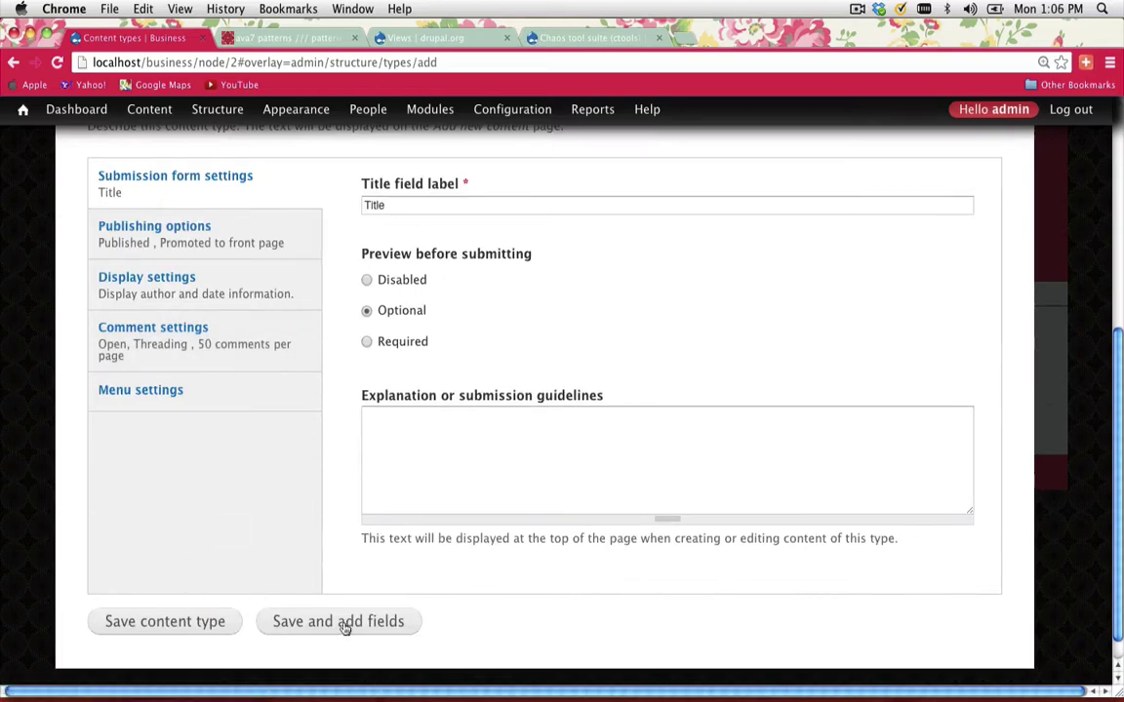
{"action": "left_click", "coordinate": [342, 625]}
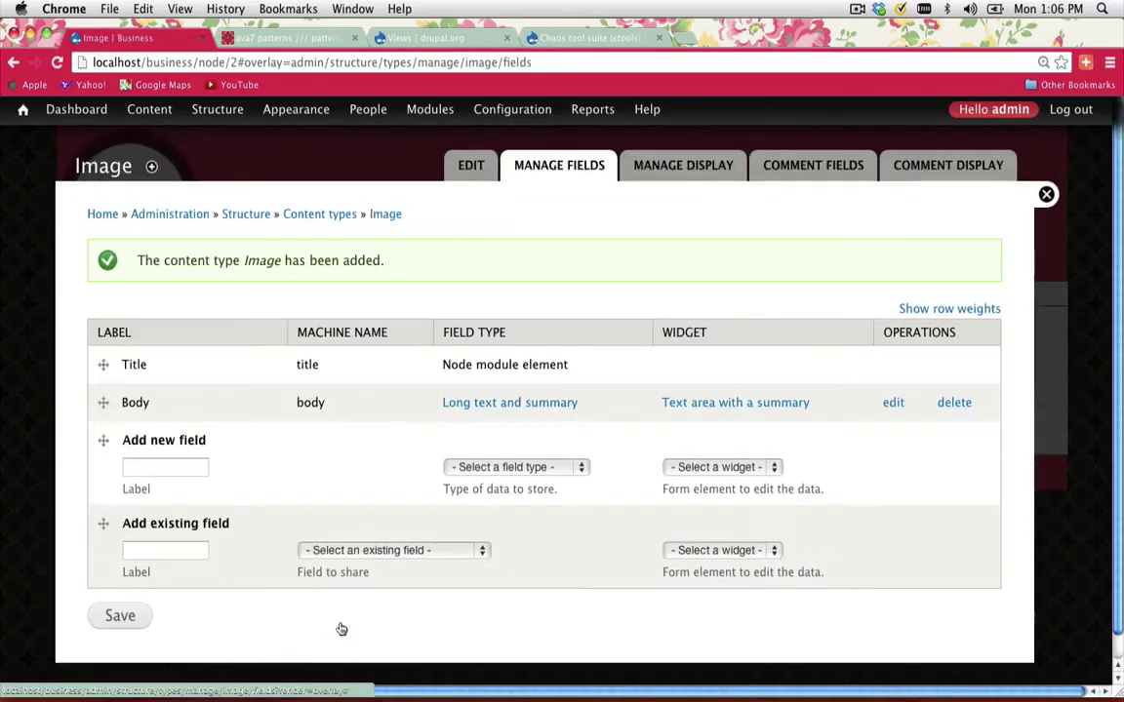
- Add a new field labelled gallery with the Image field type and Image widget, and save its default field settings
{"action": "left_click", "coordinate": [157, 469]}
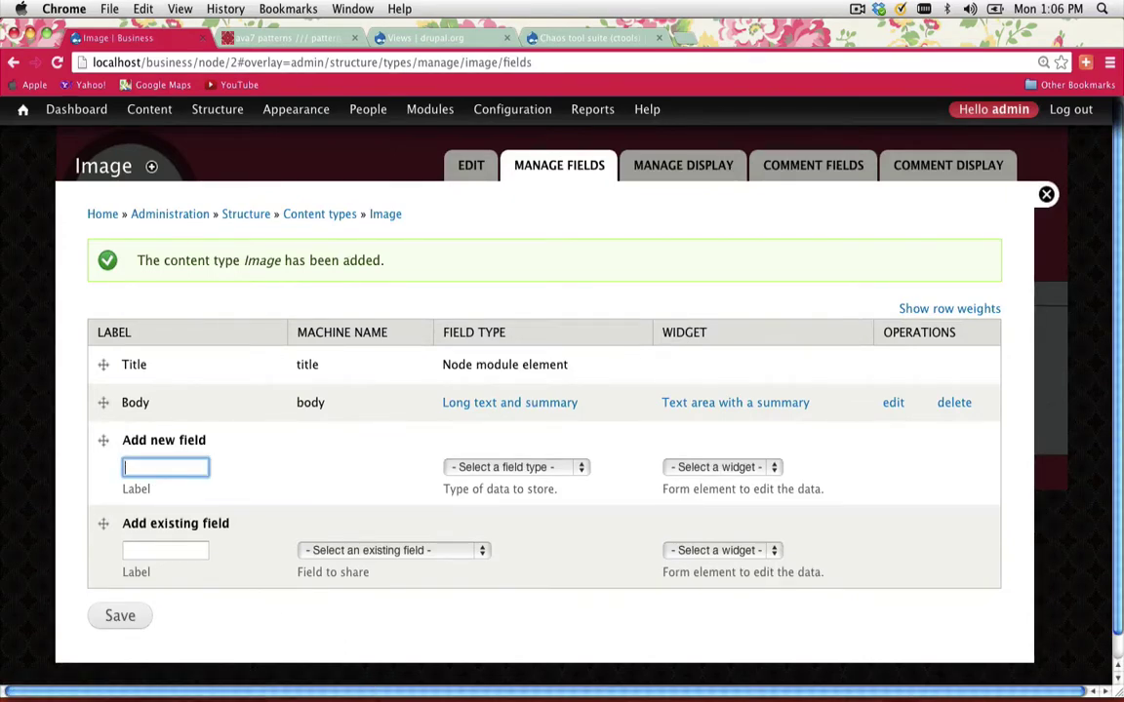
{"action": "type", "text": "gallery"}
{"action": "key", "text": "Tab"}
{"action": "key", "text": "Tab"}
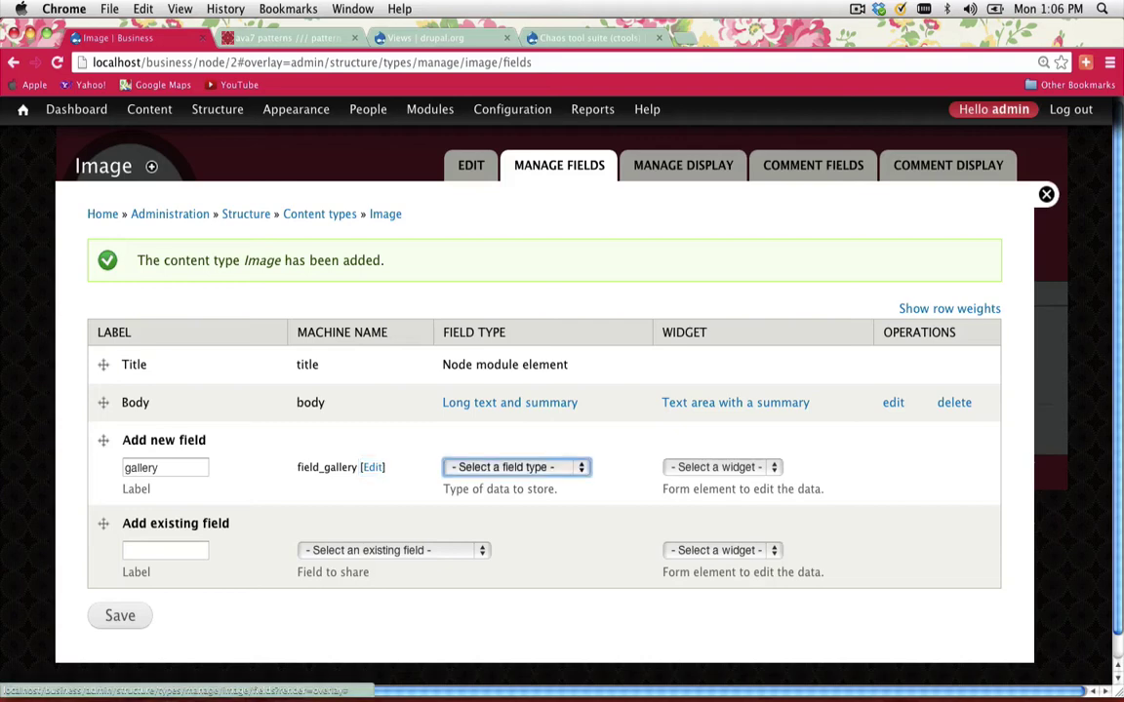
{"action": "left_click", "coordinate": [451, 470]}
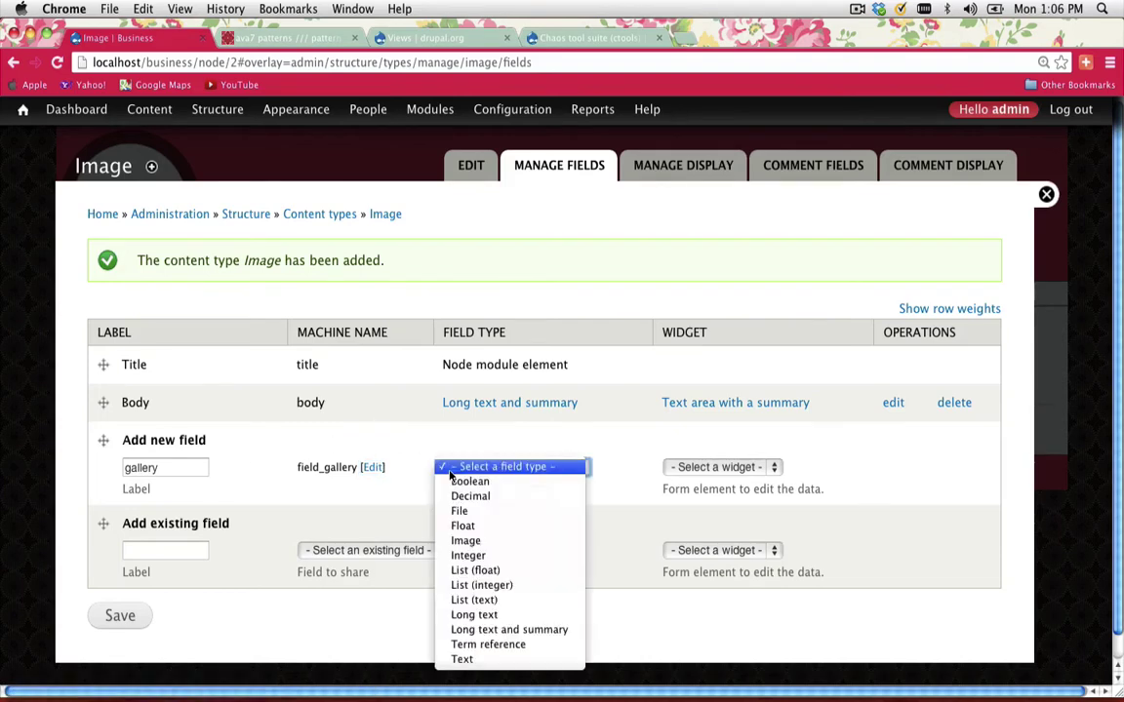
{"action": "left_click", "coordinate": [472, 542]}
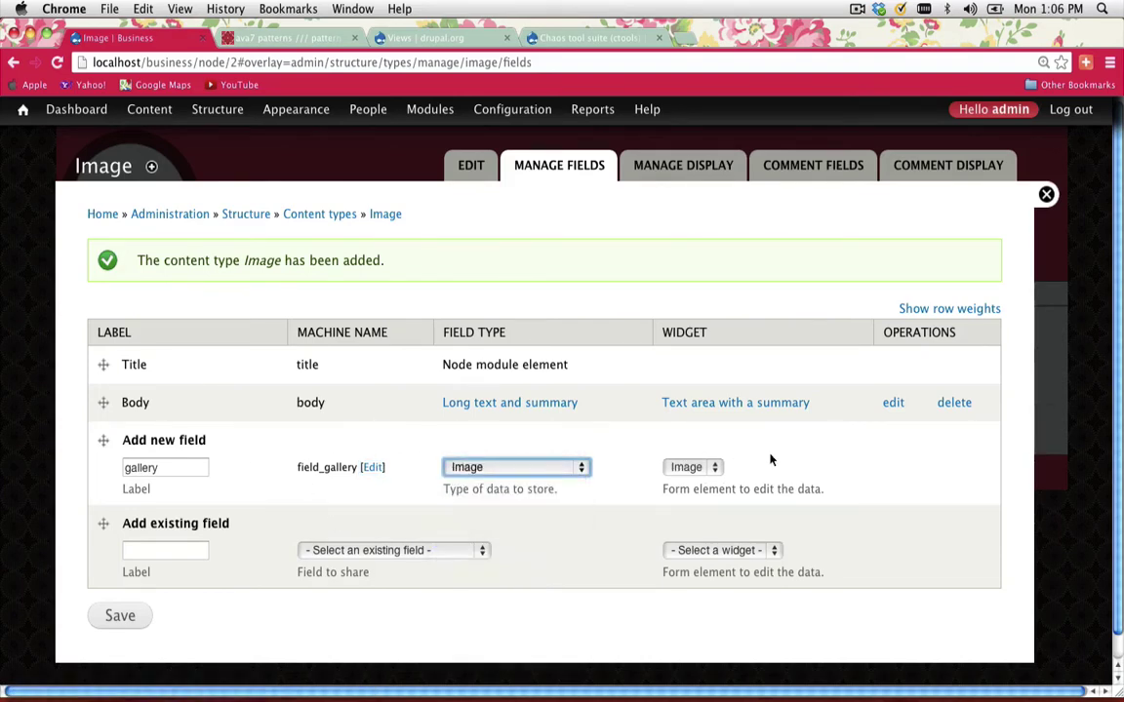
{"action": "left_click", "coordinate": [697, 472]}
{"action": "left_click", "coordinate": [694, 471]}
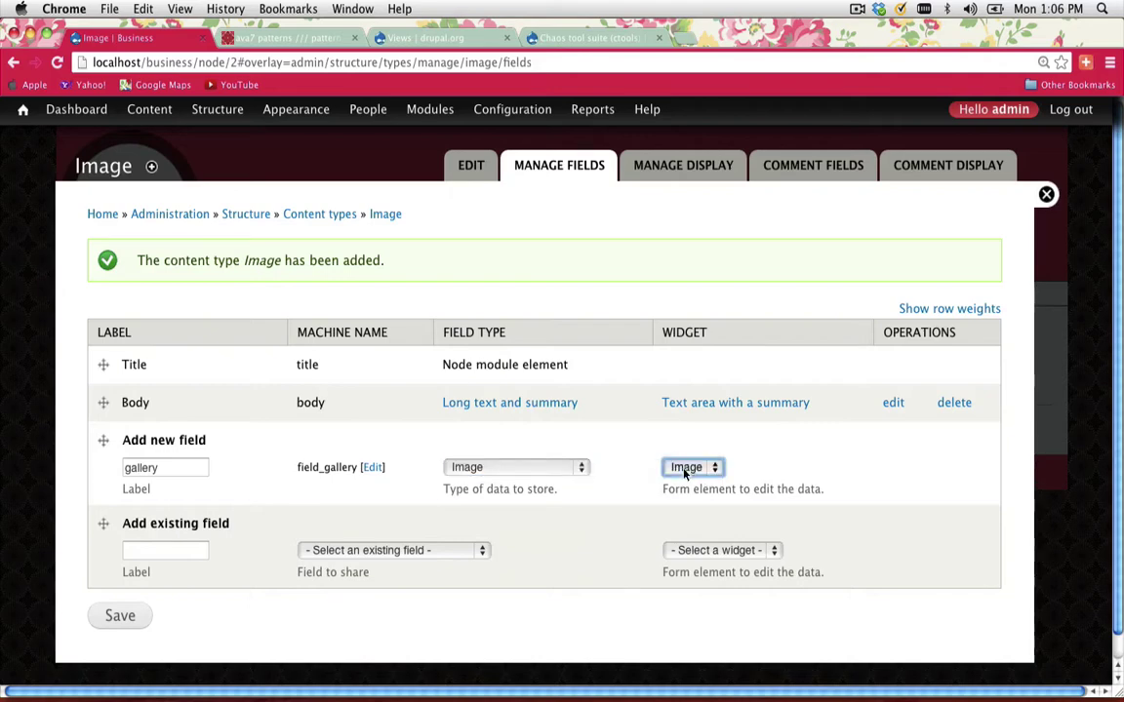
{"action": "left_click", "coordinate": [123, 621]}
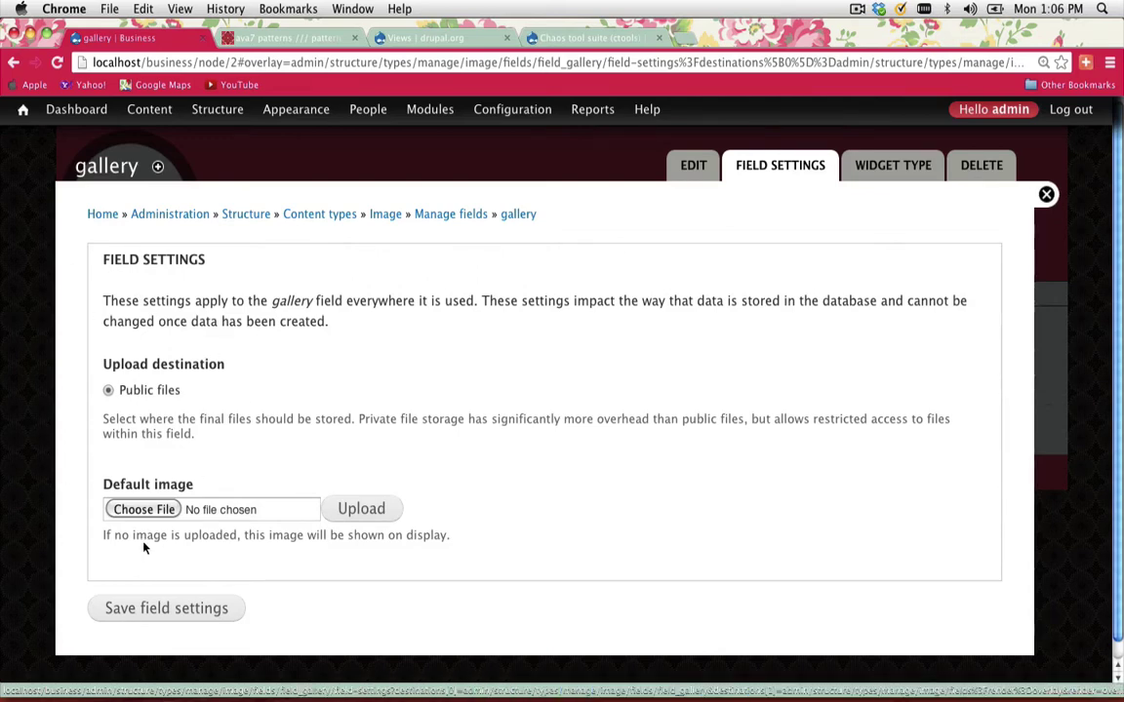
{"action": "left_click", "coordinate": [152, 615]}
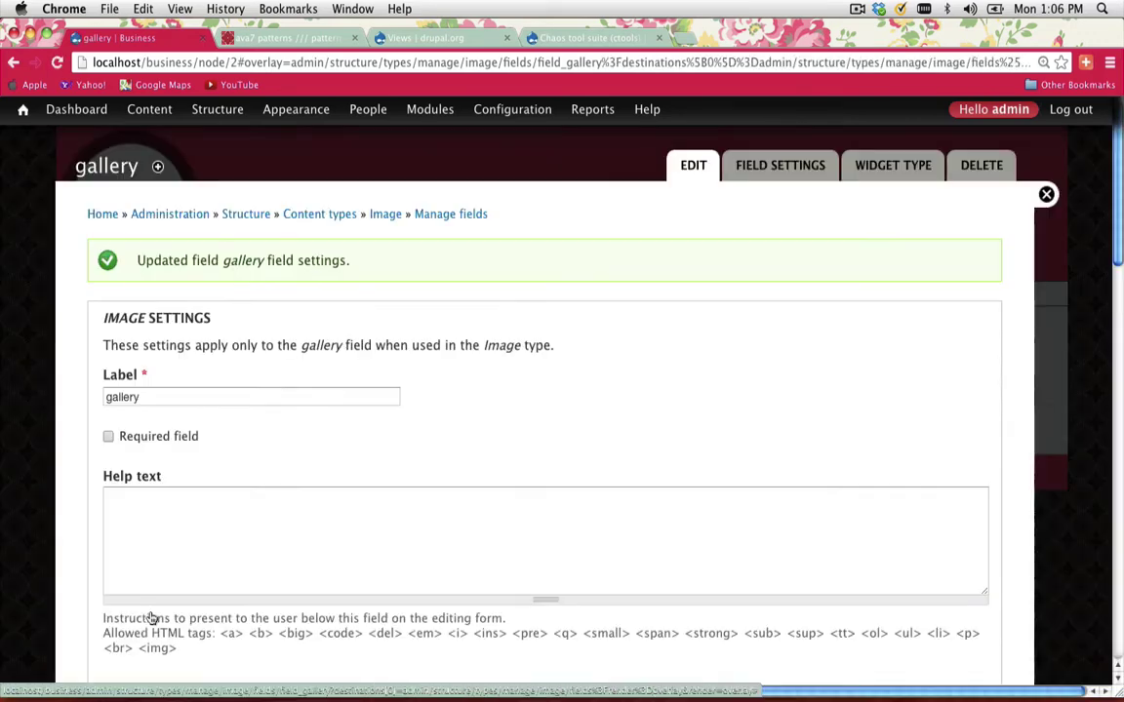
- Change the gallery field's label to Image
{"action": "double_click", "coordinate": [144, 397]}
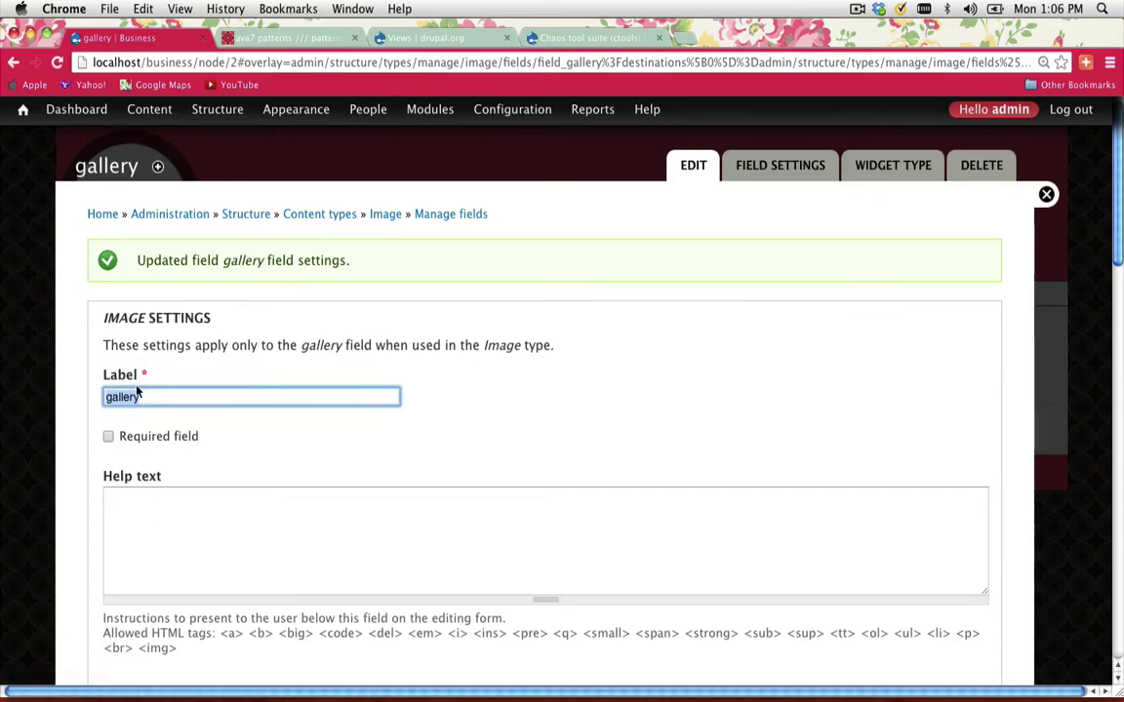
{"action": "type", "text": "ImAGE"}
{"action": "key", "text": "BackSpace"}
{"action": "key", "text": "BackSpace"}
{"action": "key", "text": "BackSpace"}
{"action": "type", "text": "age"}
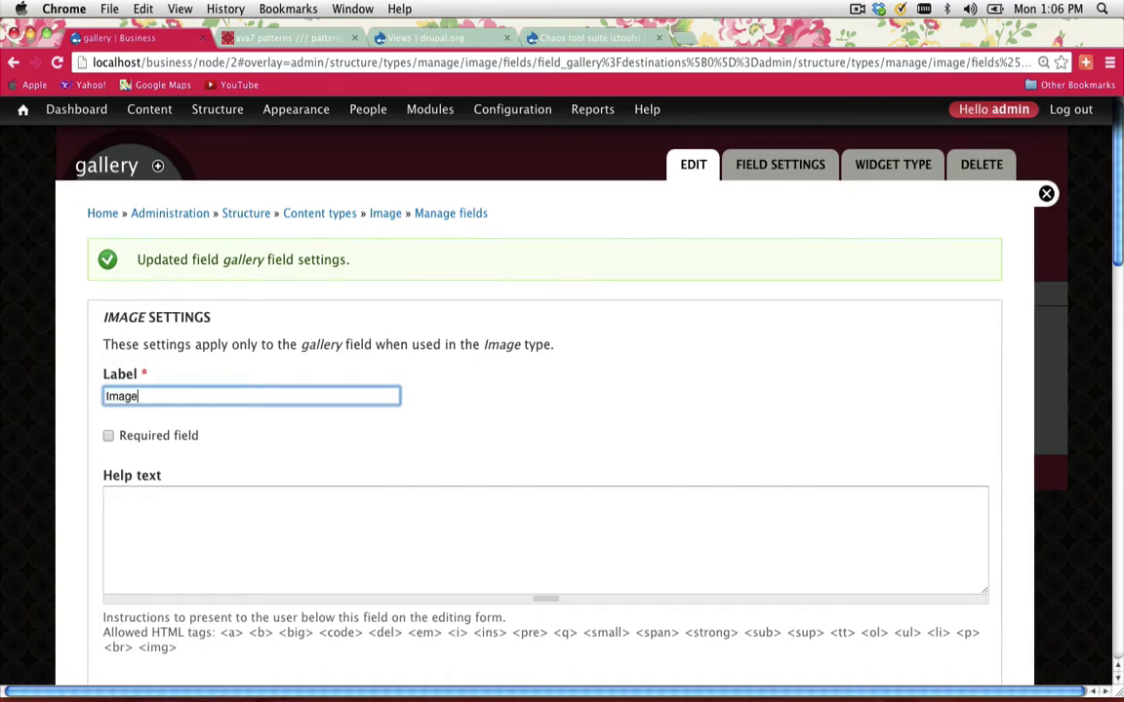
{"action": "scroll", "coordinate": [547, 439], "scroll_direction": "down", "scroll_amount": 9}
{"action": "scroll", "coordinate": [546, 390], "scroll_direction": "down", "scroll_amount": 3}
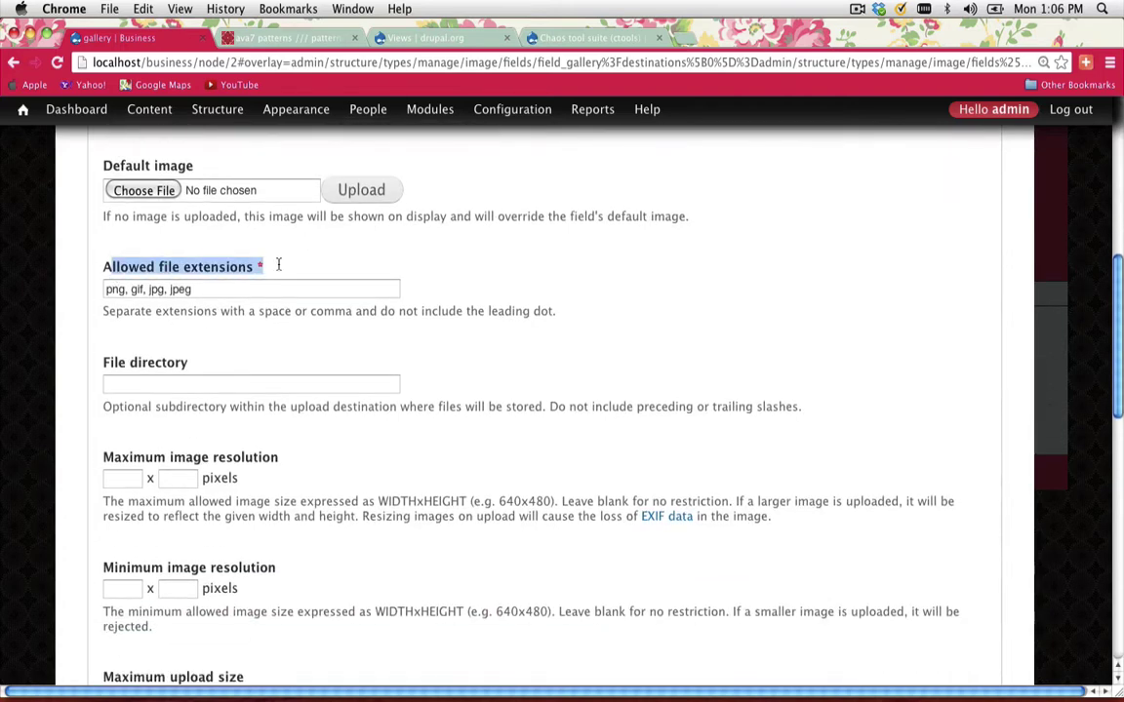
{"action": "left_click", "coordinate": [220, 290]}
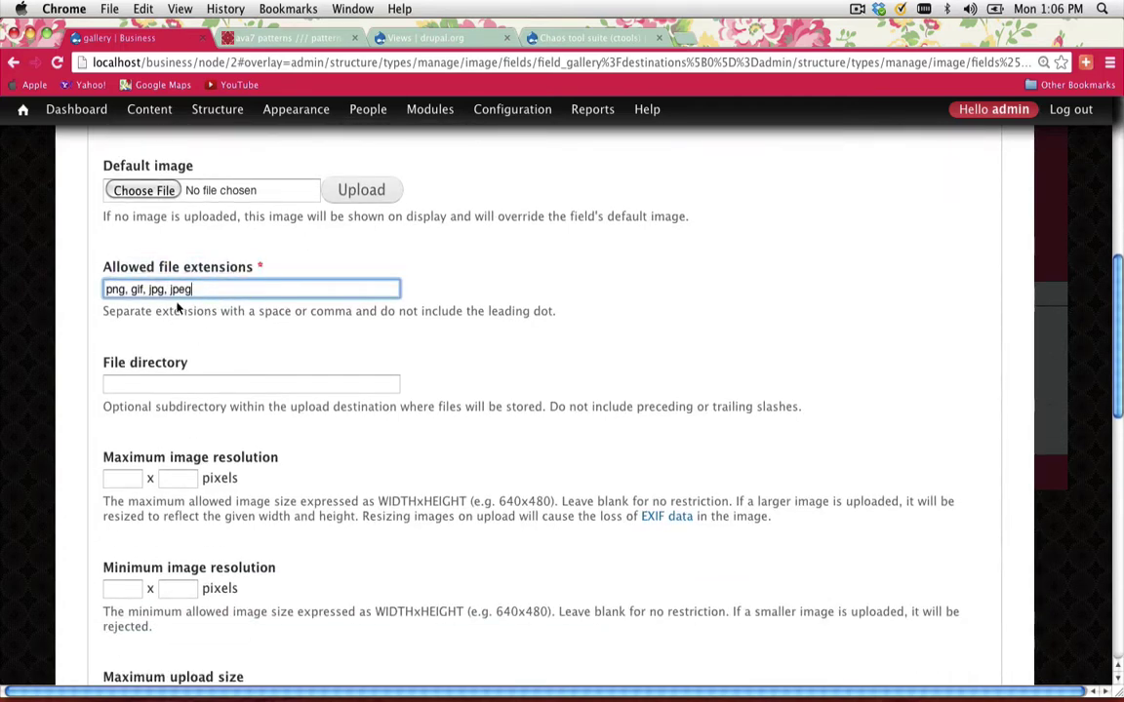
{"action": "type", "text": ","}
{"action": "scroll", "coordinate": [195, 285], "scroll_direction": "down", "scroll_amount": 1}
{"action": "key", "text": "BackSpace"}
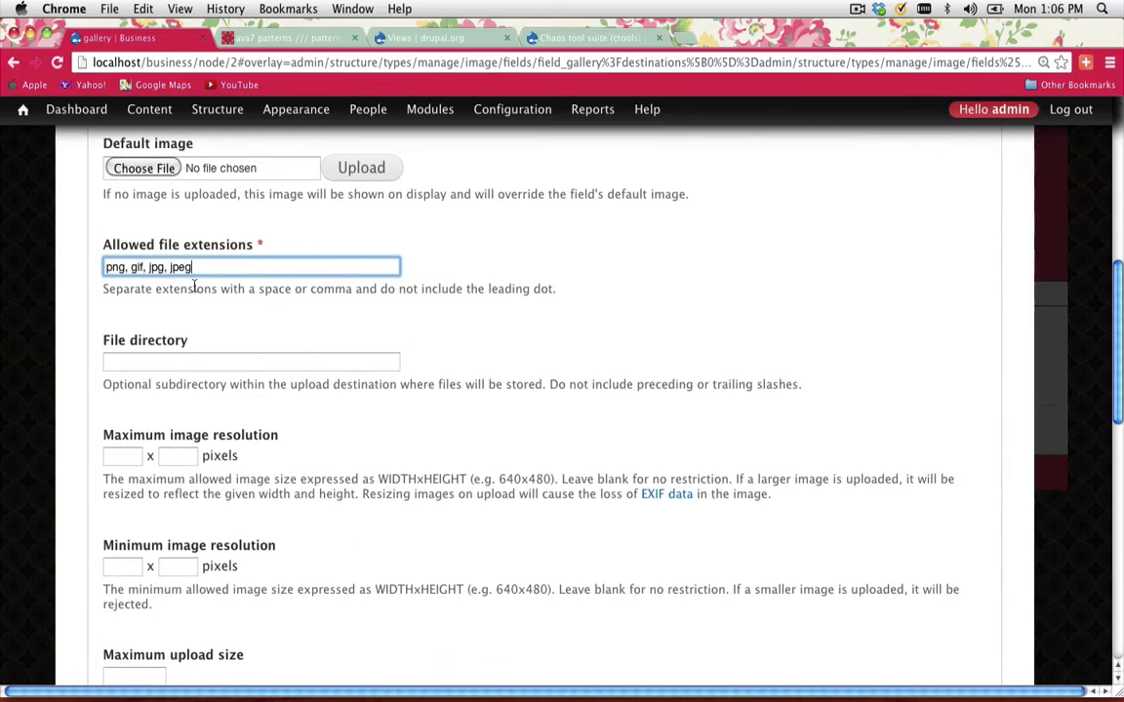
- Set the field's maximum image resolution to 800 x 600 pixels and its minimum image resolution to 200 x 200 pixels
{"action": "scroll", "coordinate": [195, 283], "scroll_direction": "down", "scroll_amount": 5}
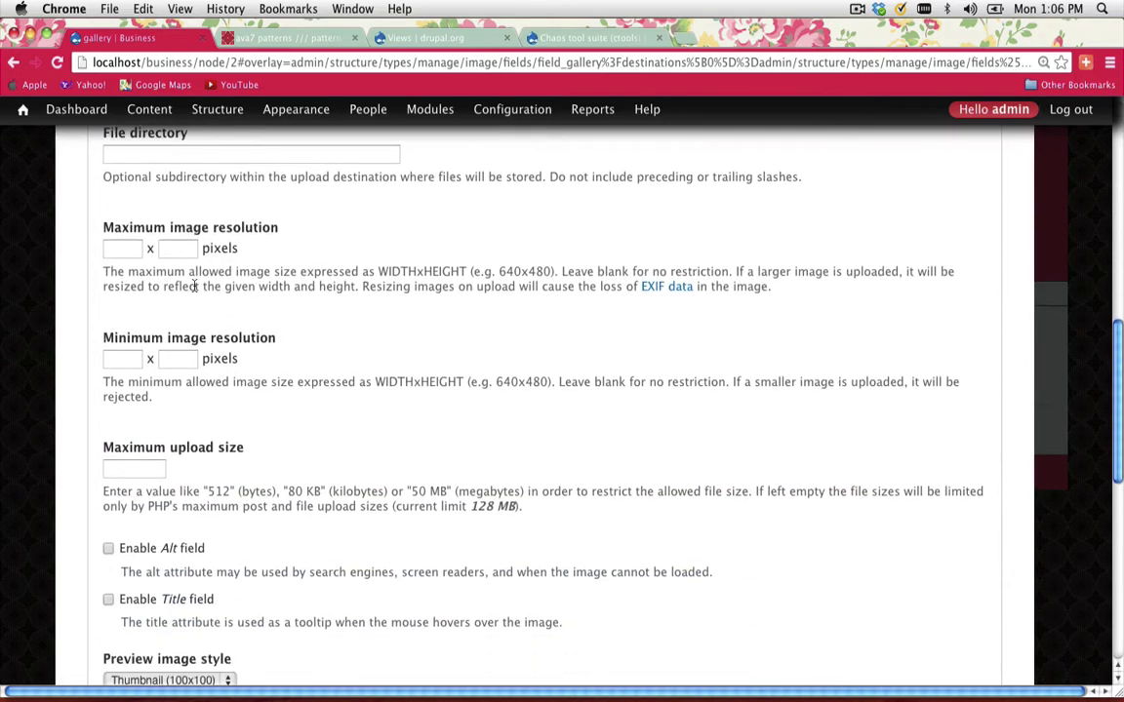
{"action": "left_click", "coordinate": [124, 250]}
{"action": "type", "text": "800"}
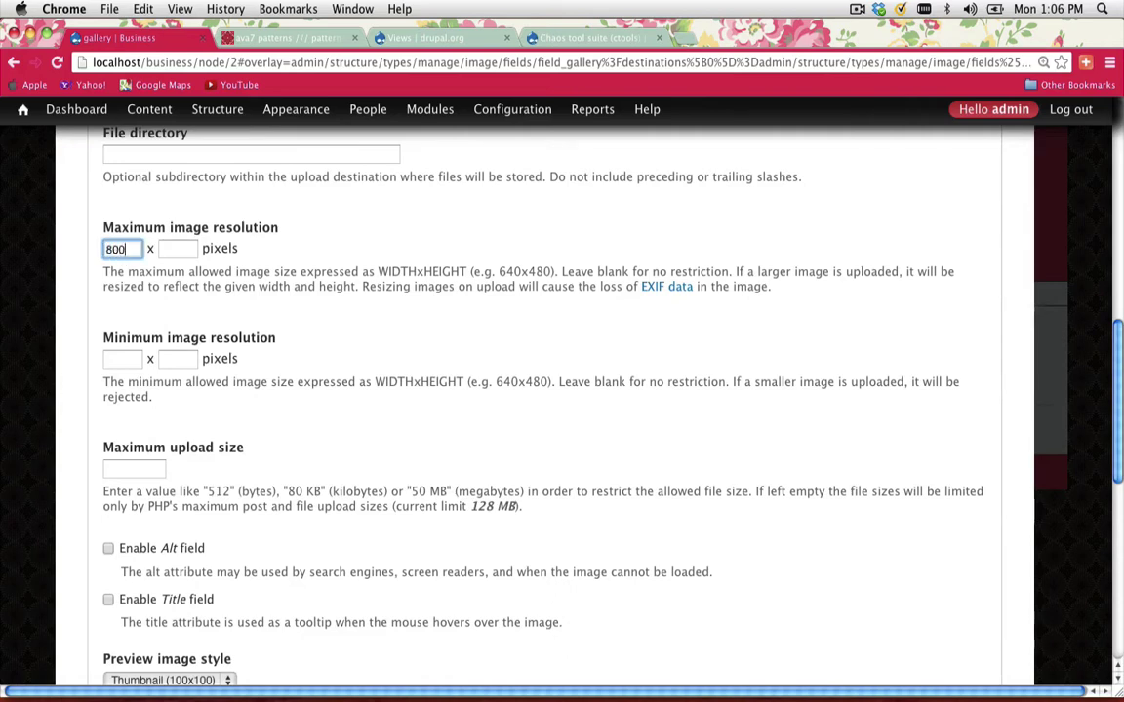
{"action": "key", "text": "Tab"}
{"action": "type", "text": "60"}
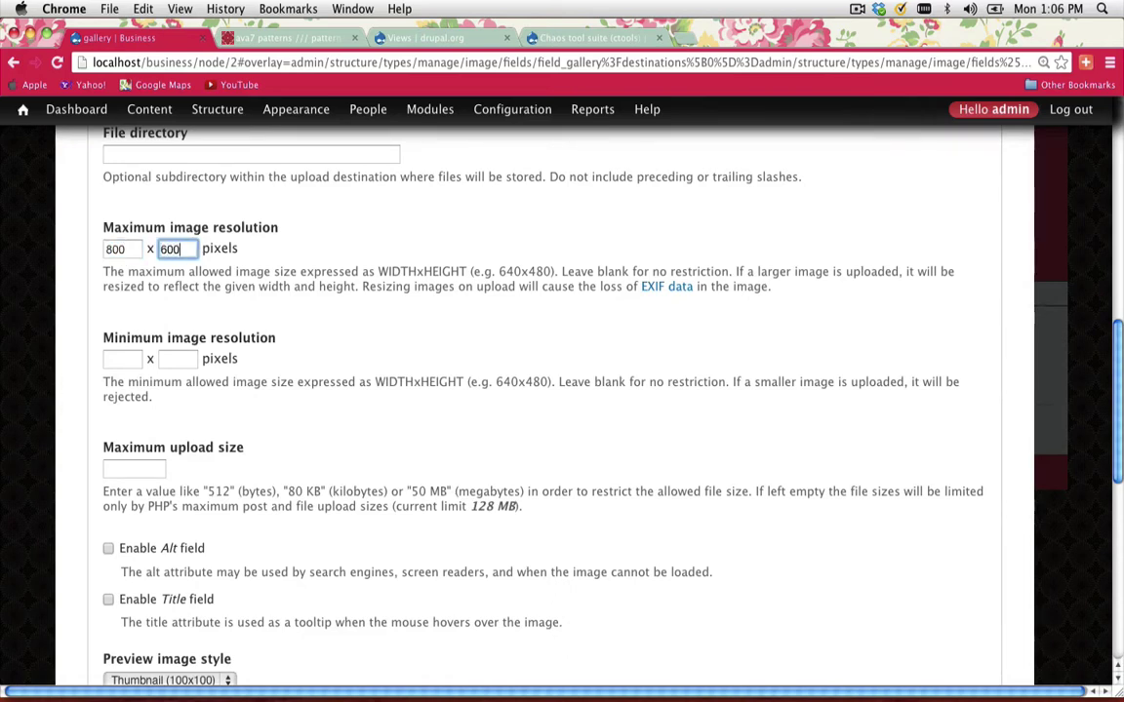
{"action": "left_click", "coordinate": [125, 363]}
{"action": "type", "text": "200"}
{"action": "key", "text": "Tab"}
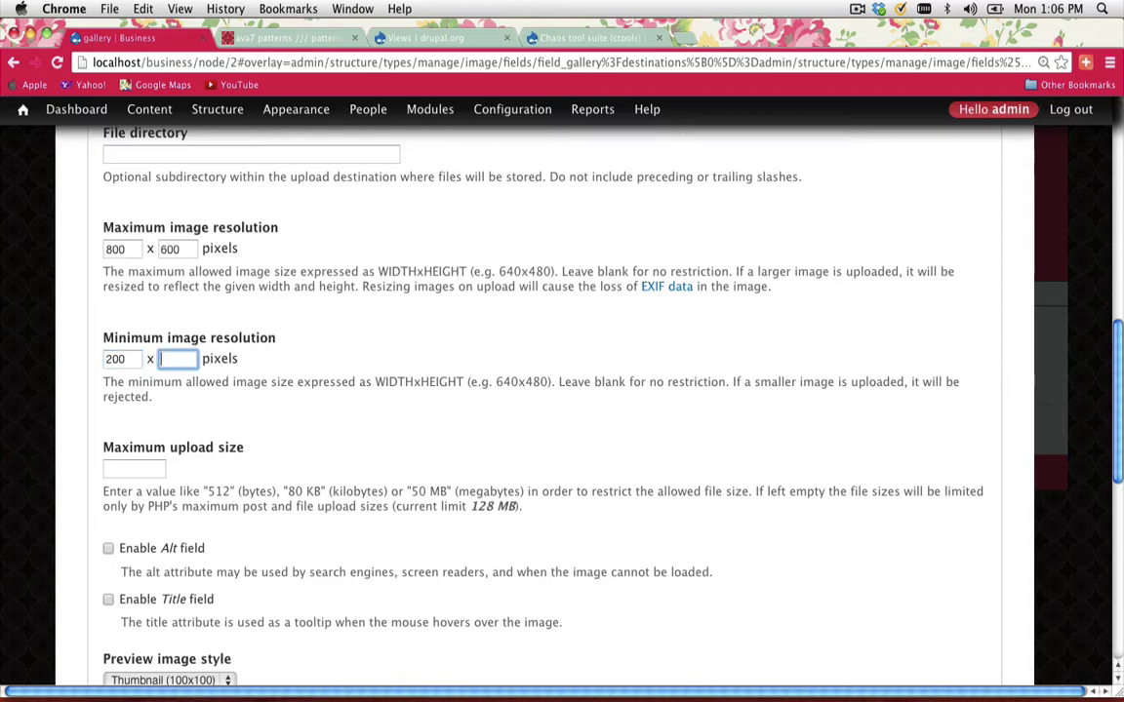
{"action": "type", "text": "200"}
- Keep the field's number of values at 1 and save the field's settings
{"action": "scroll", "coordinate": [156, 337], "scroll_direction": "down", "scroll_amount": 3}
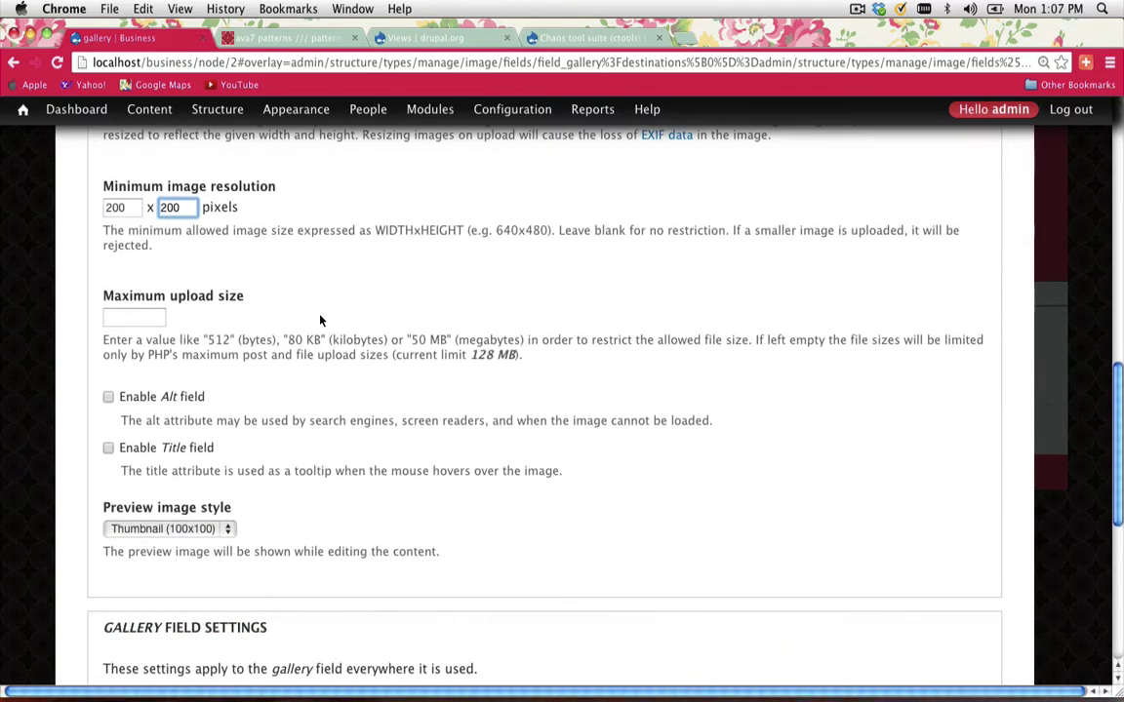
{"action": "double_click", "coordinate": [487, 355]}
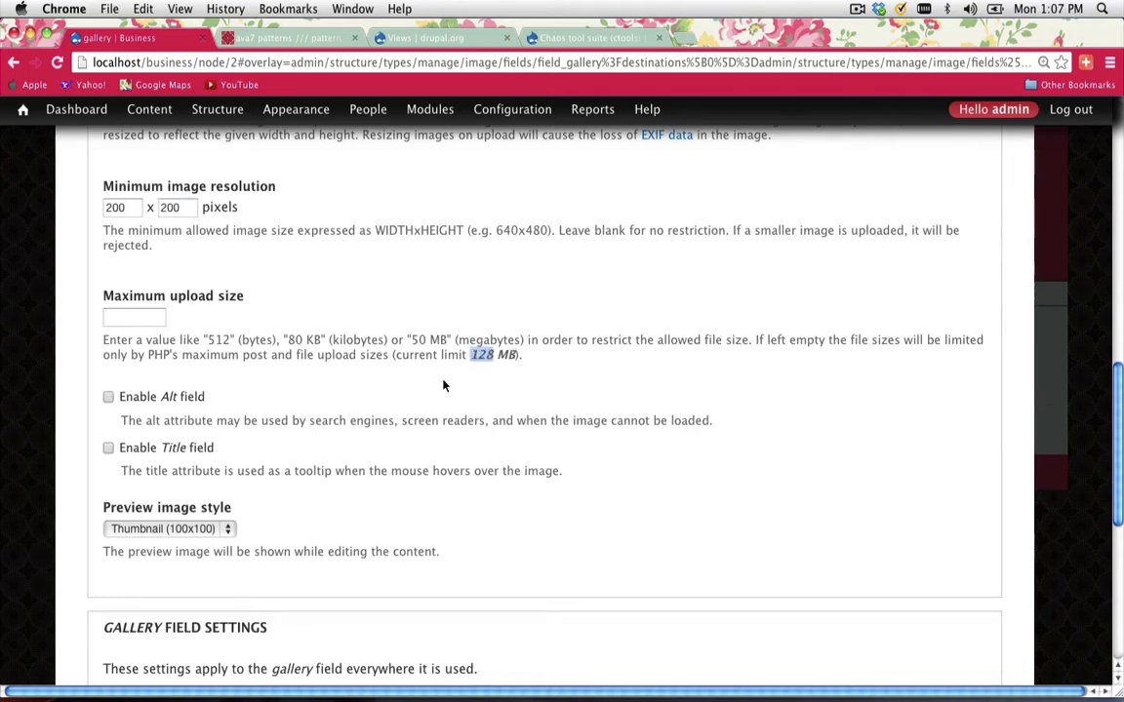
{"action": "scroll", "coordinate": [225, 396], "scroll_direction": "down", "scroll_amount": 5}
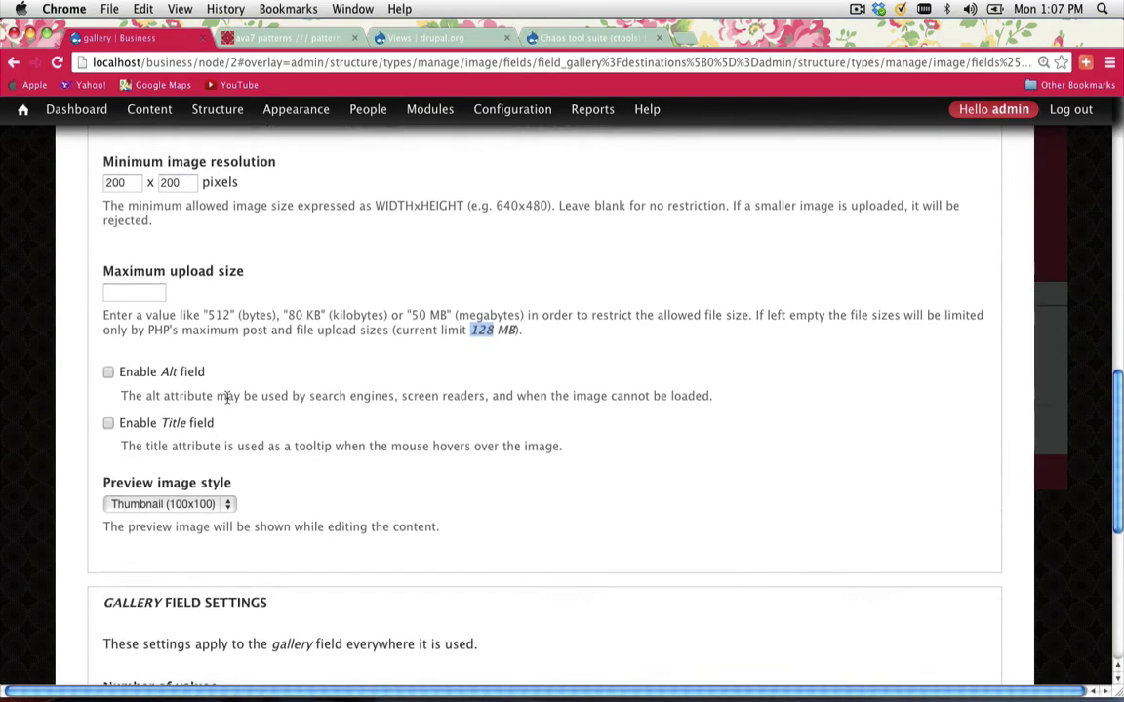
{"action": "scroll", "coordinate": [225, 396], "scroll_direction": "down", "scroll_amount": 3}
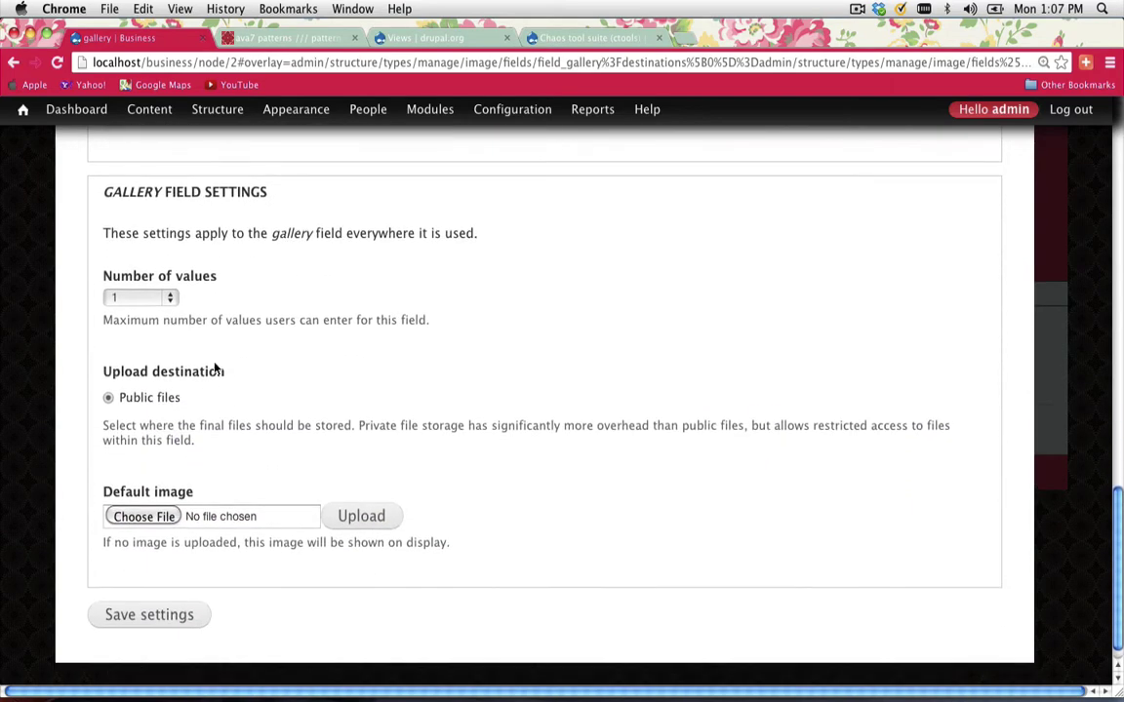
{"action": "left_click", "coordinate": [154, 299]}
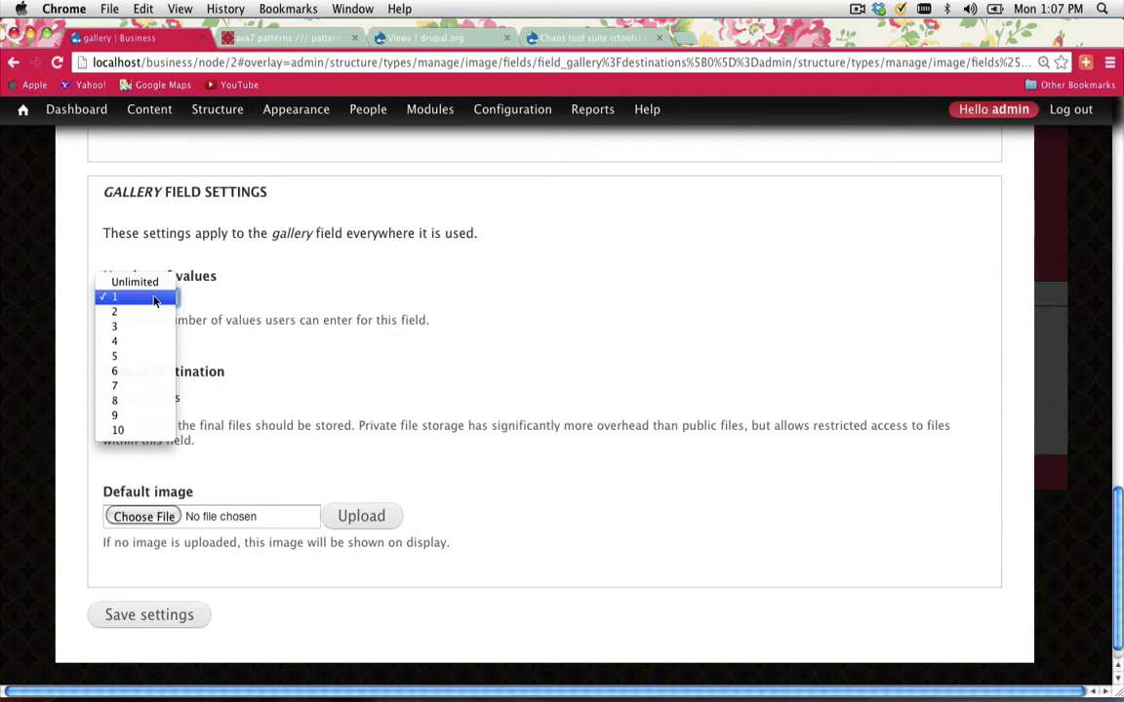
{"action": "left_click", "coordinate": [153, 297]}
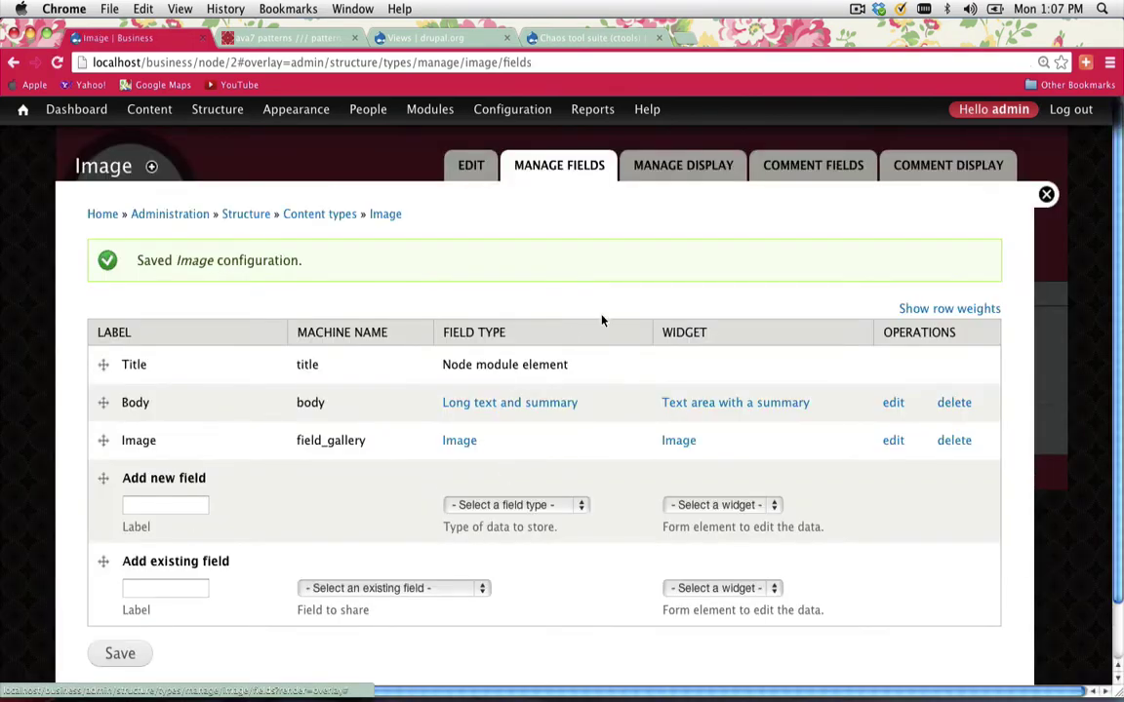
- Save the Image content type's list of fields and close the overlay
{"action": "scroll", "coordinate": [672, 270], "scroll_direction": "down", "scroll_amount": 1}
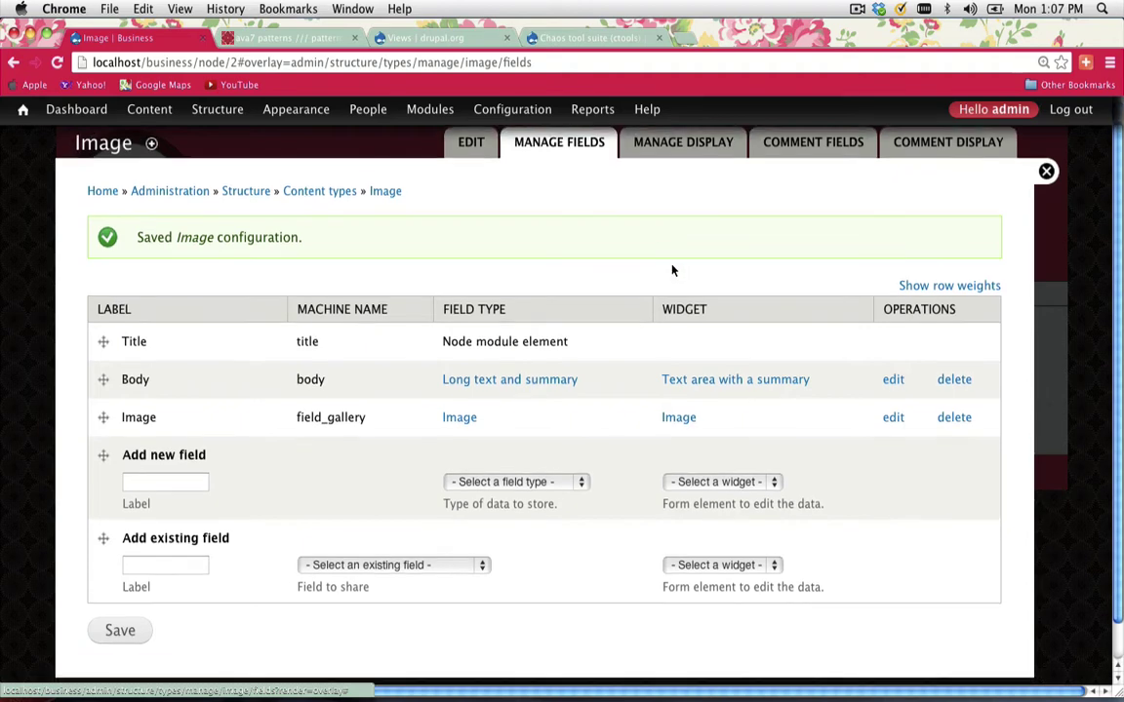
{"action": "left_click", "coordinate": [122, 631]}
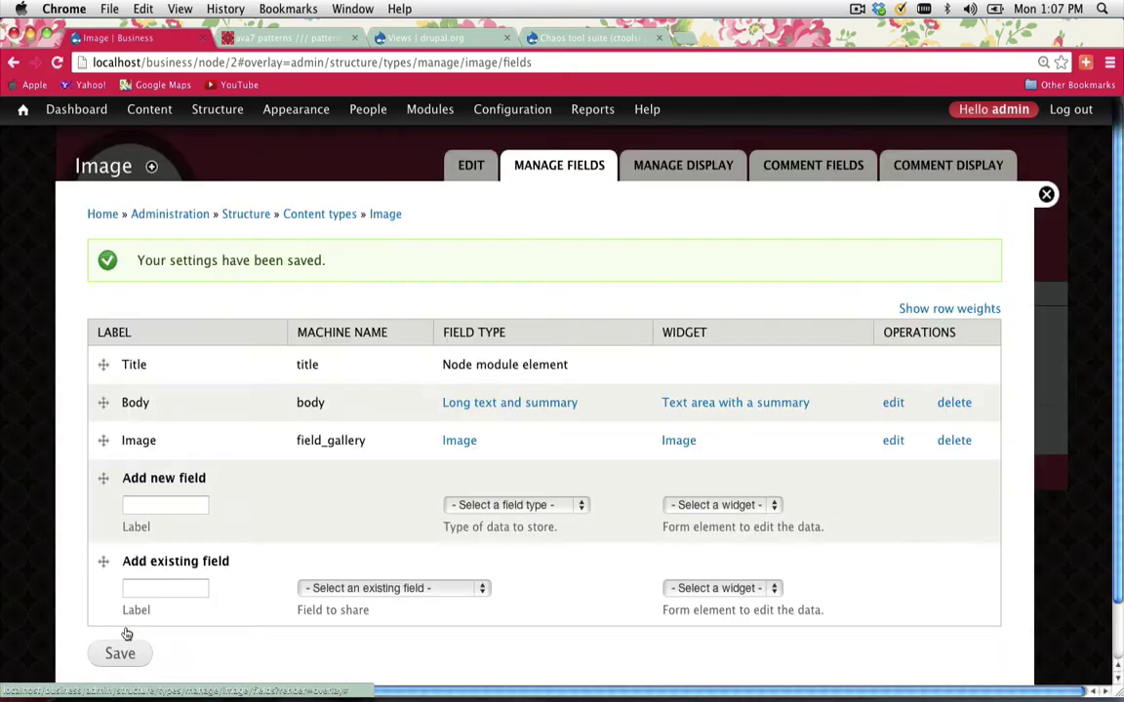
{"action": "key", "text": "Escape"}
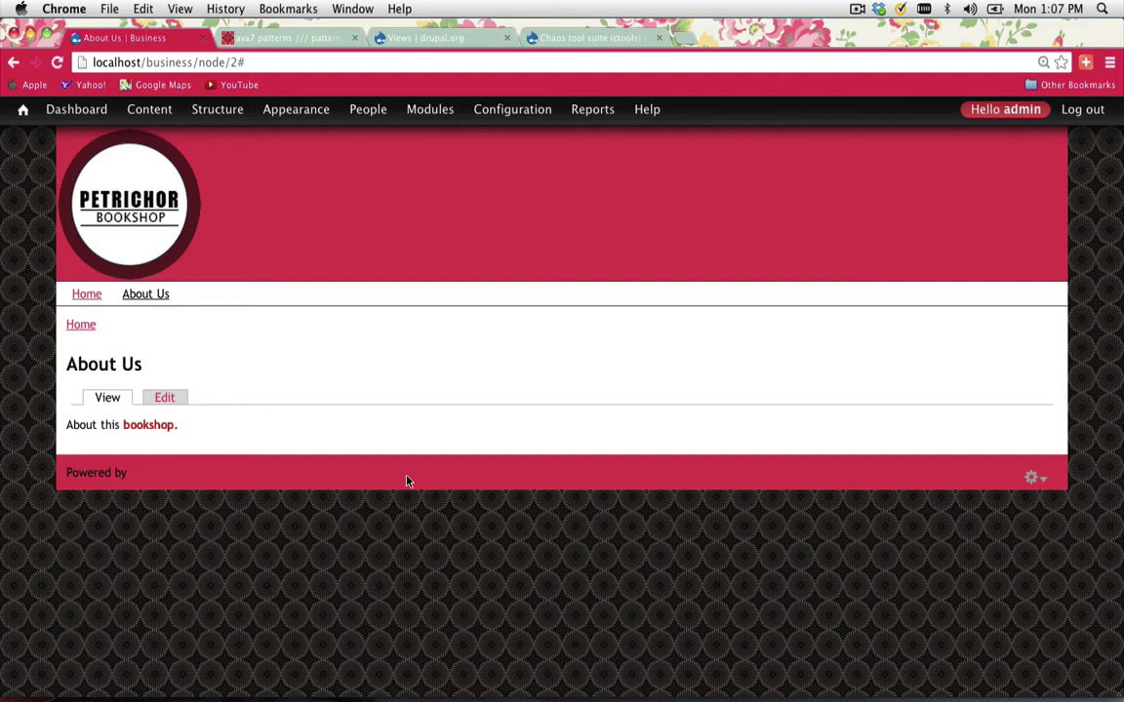
- Add an Image content item titled Church with m3.jpg uploaded as its image, and save it
{"action": "mouse_move", "coordinate": [153, 116]}
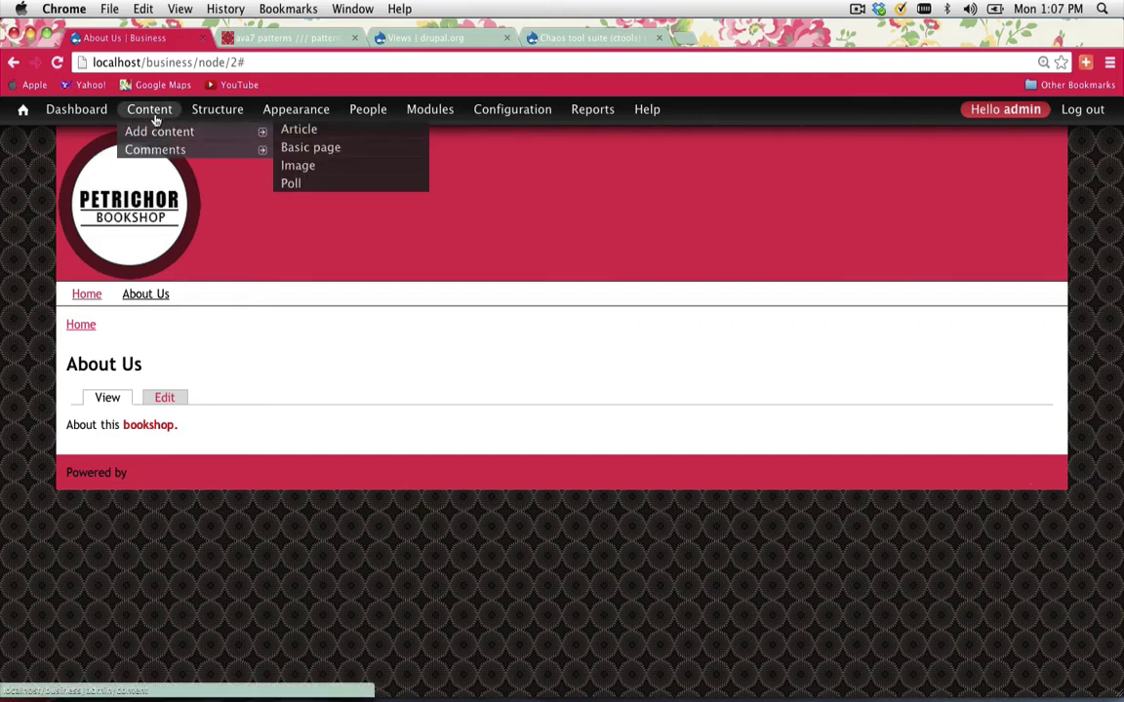
{"action": "left_click", "coordinate": [301, 171]}
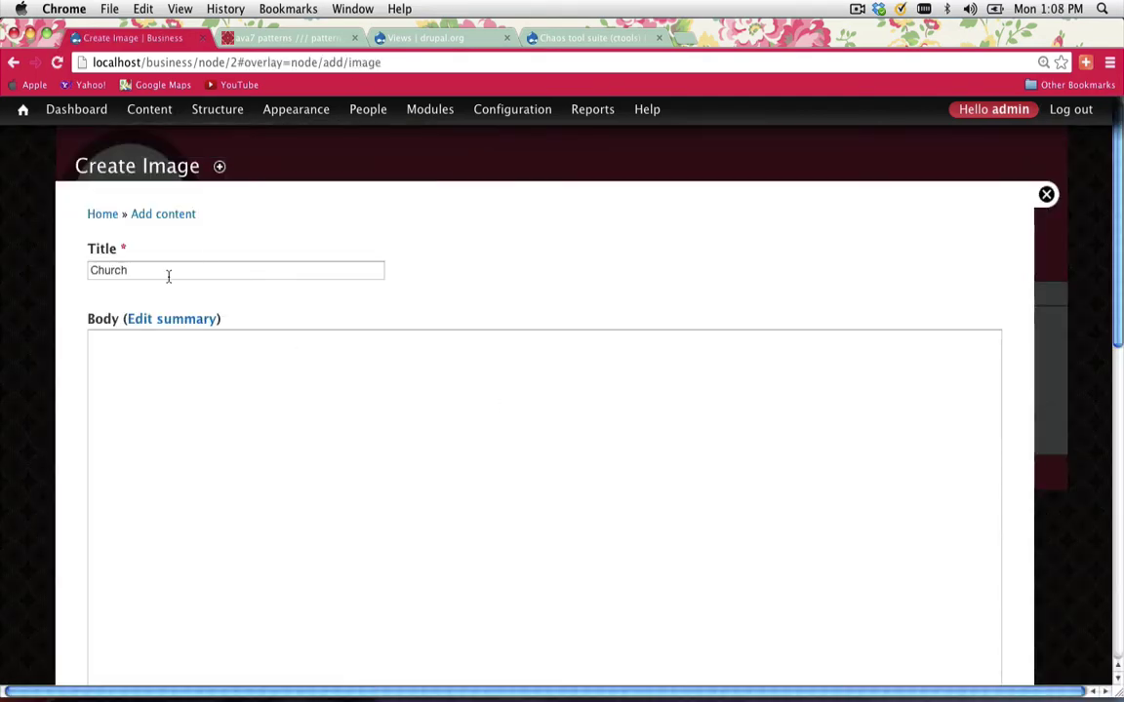
{"action": "left_click_drag", "start_coordinate": [167, 276], "coordinate": [39, 273]}
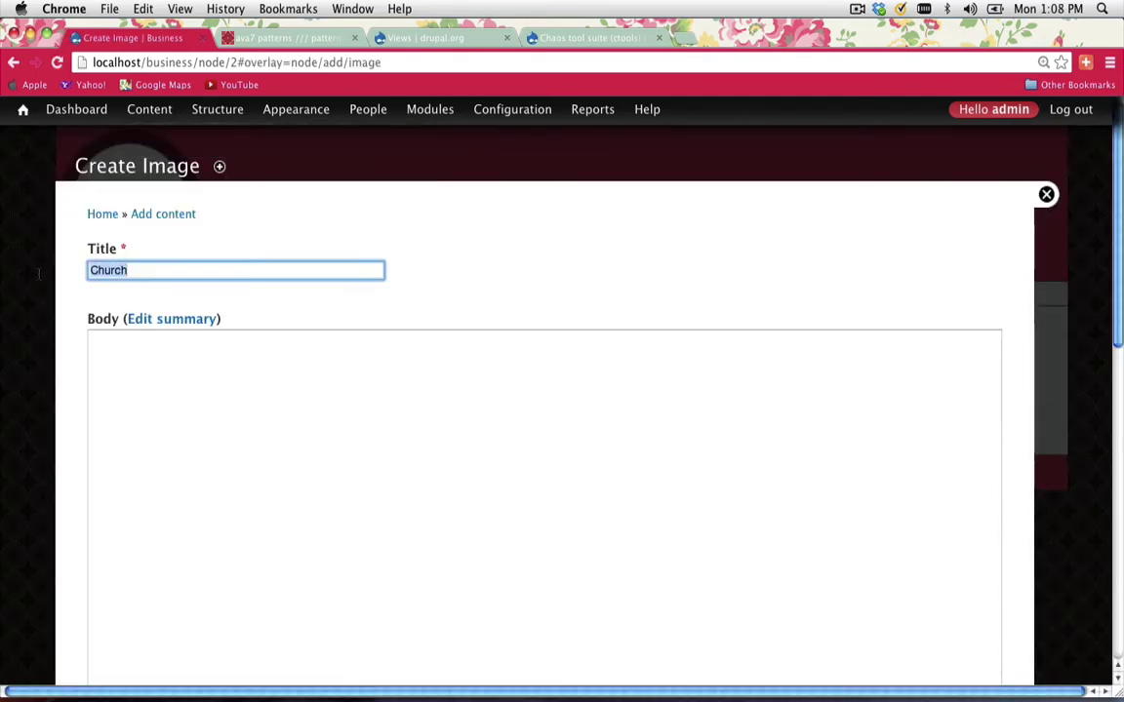
{"action": "scroll", "coordinate": [195, 322], "scroll_direction": "down", "scroll_amount": 10}
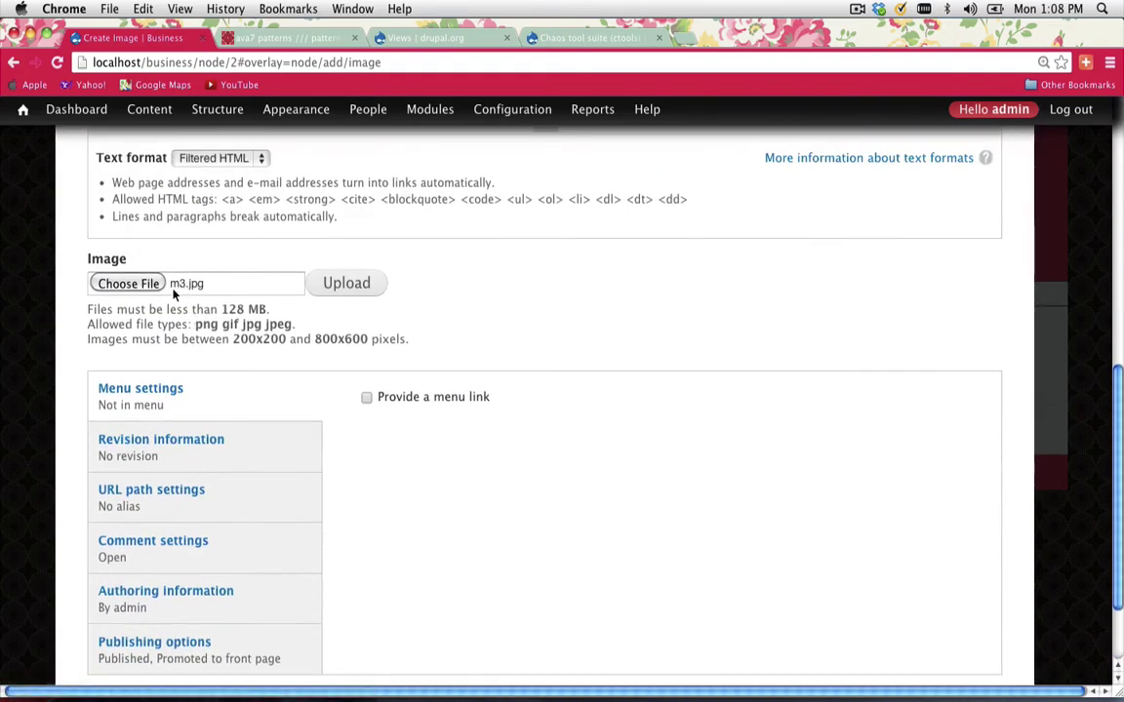
{"action": "left_click", "coordinate": [353, 284]}
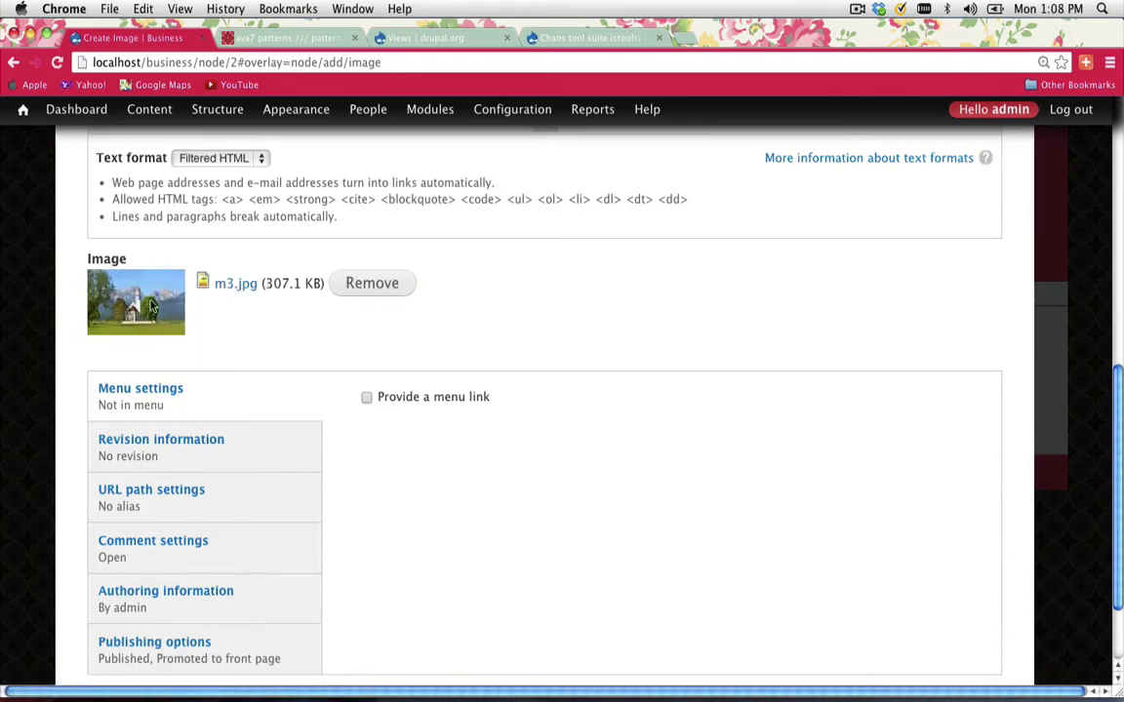
{"action": "scroll", "coordinate": [532, 407], "scroll_direction": "down", "scroll_amount": 3}
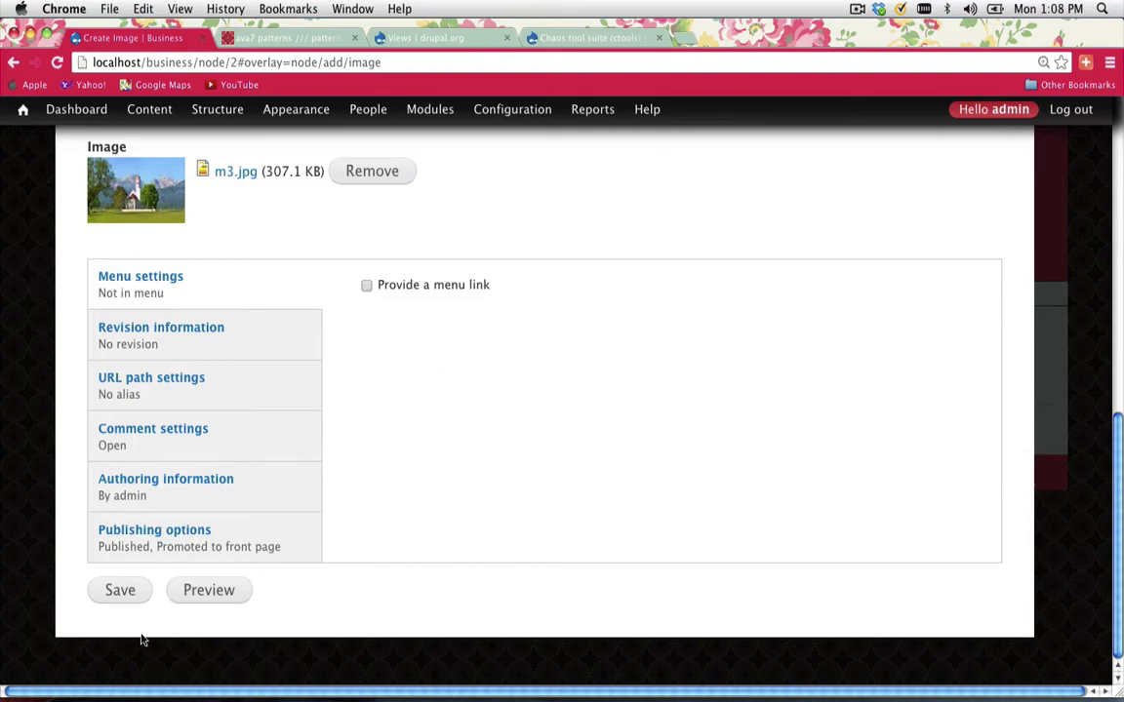
{"action": "left_click", "coordinate": [120, 591]}
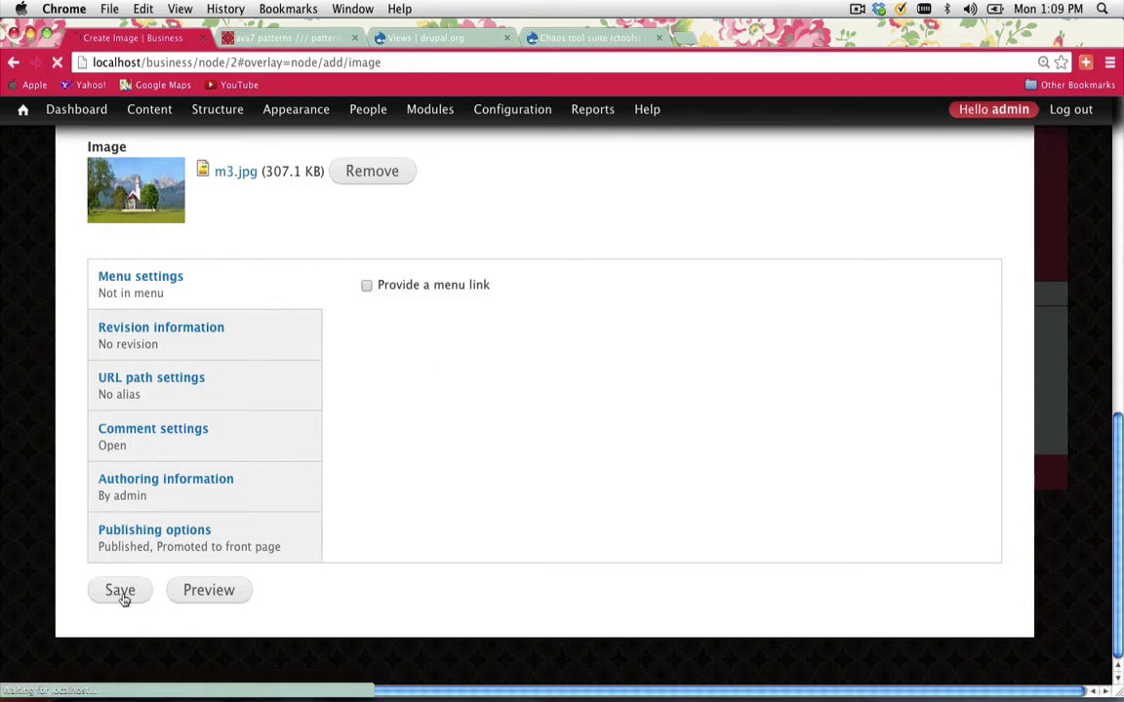
- Examine the published Church page, including its full-size image and the comment form below it
{"action": "scroll", "coordinate": [124, 599], "scroll_direction": "down", "scroll_amount": 5}
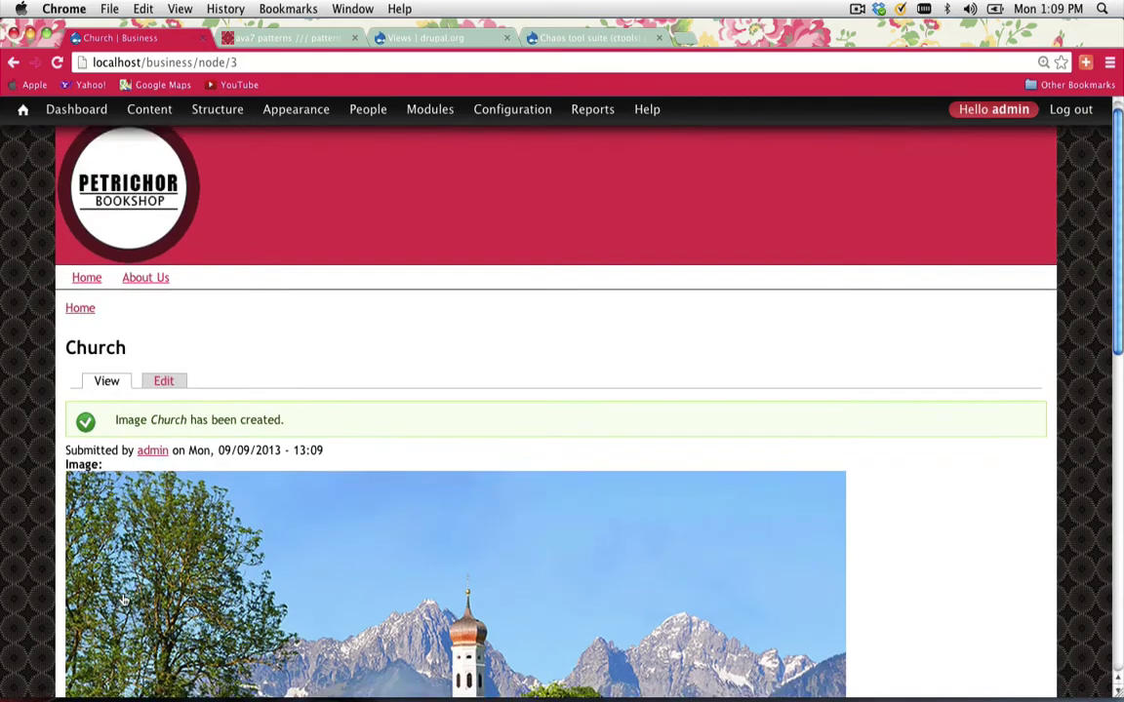
{"action": "scroll", "coordinate": [124, 600], "scroll_direction": "down", "scroll_amount": 2}
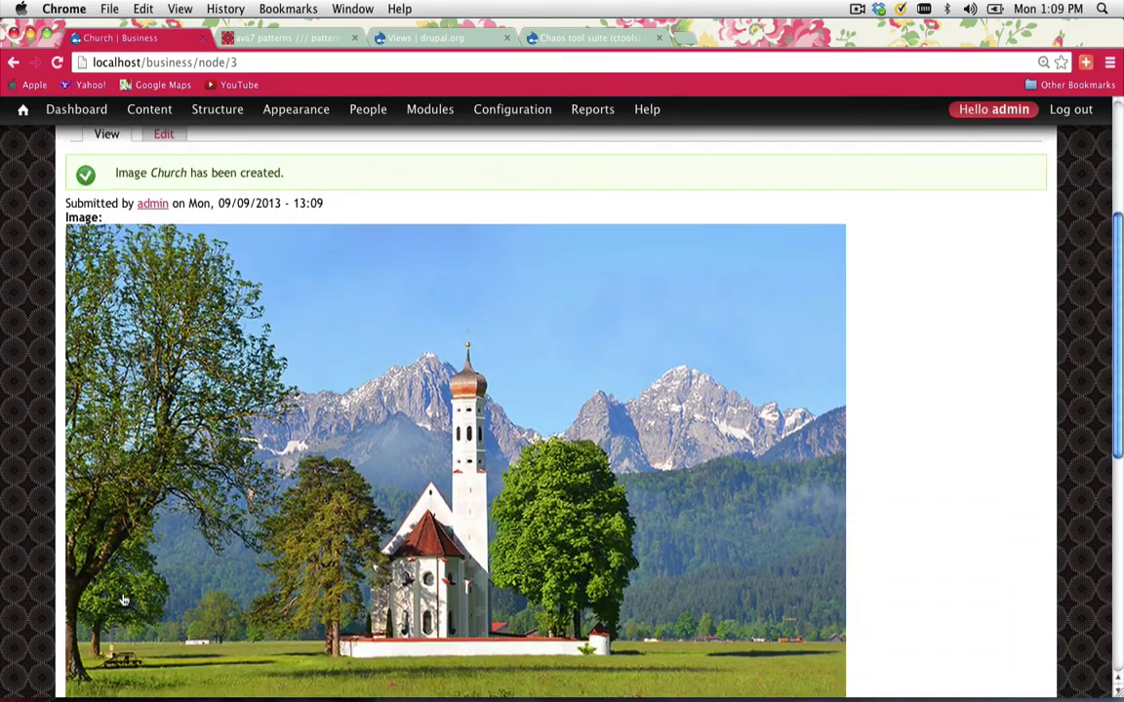
{"action": "scroll", "coordinate": [124, 591], "scroll_direction": "down", "scroll_amount": 5}
{"action": "scroll", "coordinate": [123, 591], "scroll_direction": "up", "scroll_amount": 5}
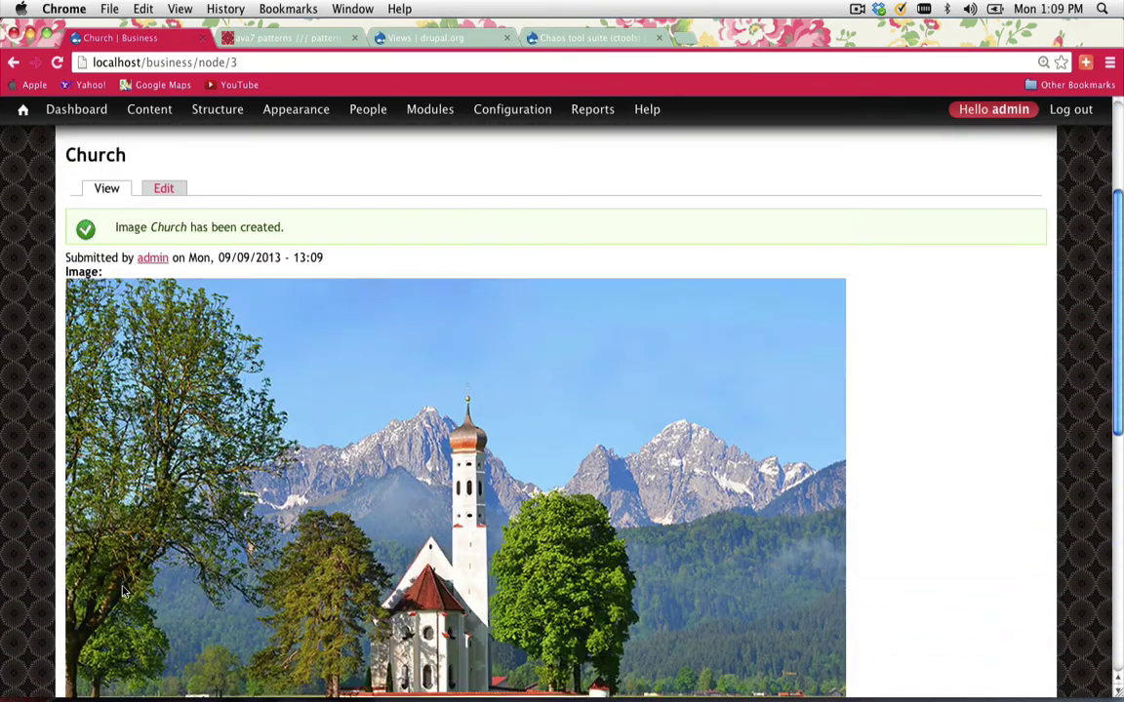
{"action": "scroll", "coordinate": [124, 591], "scroll_direction": "down", "scroll_amount": 2}
{"action": "scroll", "coordinate": [124, 591], "scroll_direction": "down", "scroll_amount": 2}
{"action": "scroll", "coordinate": [124, 591], "scroll_direction": "up", "scroll_amount": 6}
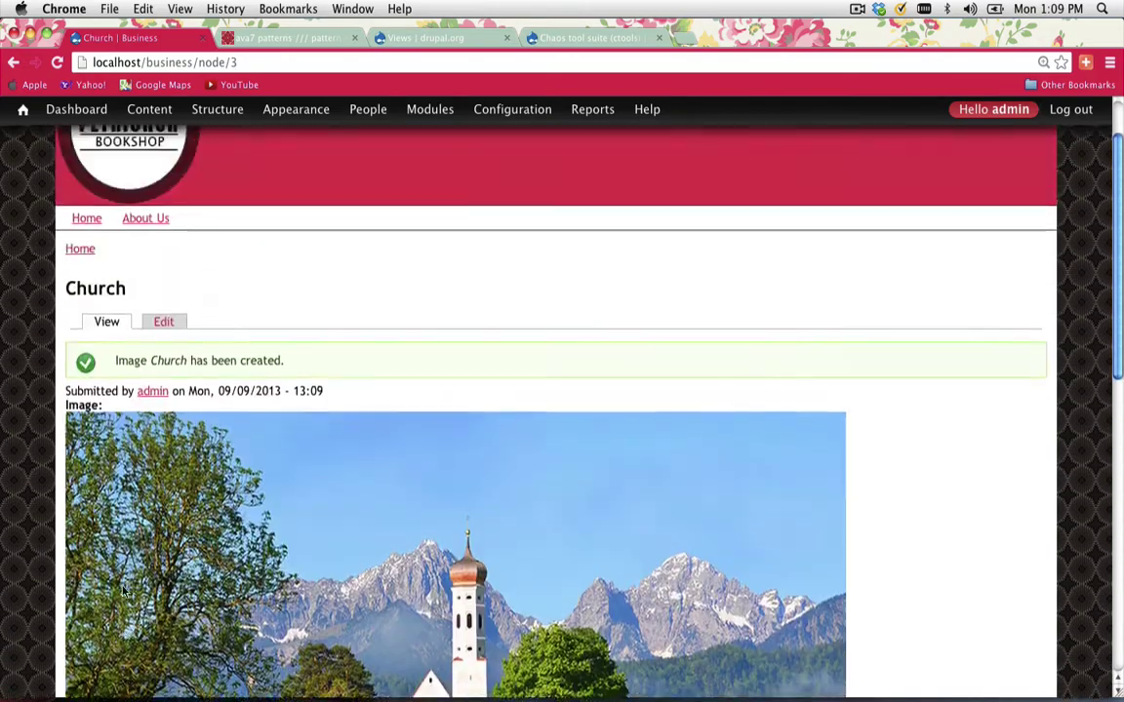
{"action": "scroll", "coordinate": [124, 592], "scroll_direction": "down", "scroll_amount": 3}
{"action": "scroll", "coordinate": [124, 591], "scroll_direction": "down", "scroll_amount": 10}
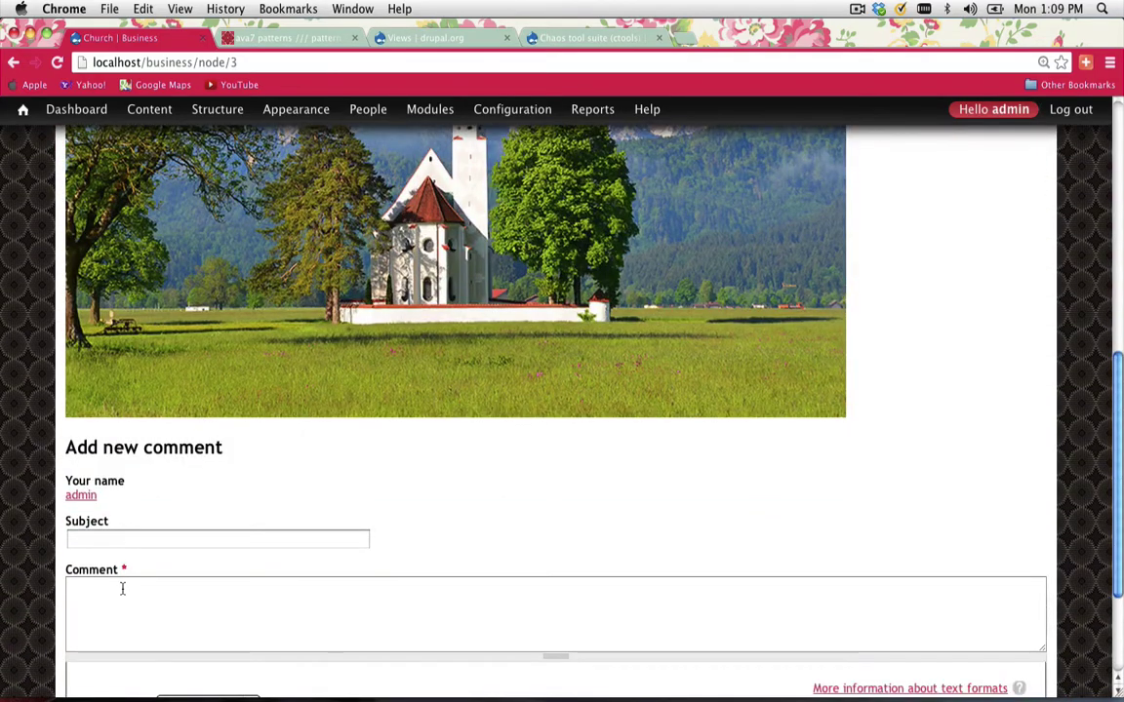
{"action": "scroll", "coordinate": [123, 589], "scroll_direction": "up", "scroll_amount": 7}
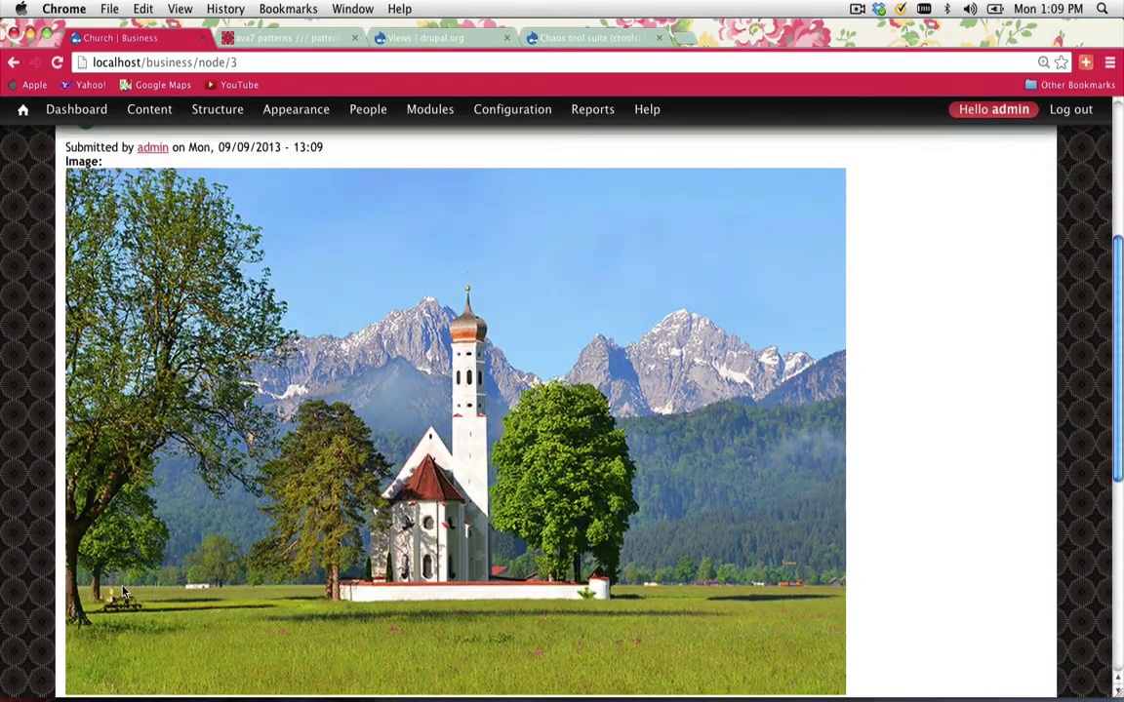
{"action": "scroll", "coordinate": [124, 591], "scroll_direction": "up", "scroll_amount": 8}
- Start another Image content item and title it Sheep
{"action": "mouse_move", "coordinate": [150, 109]}
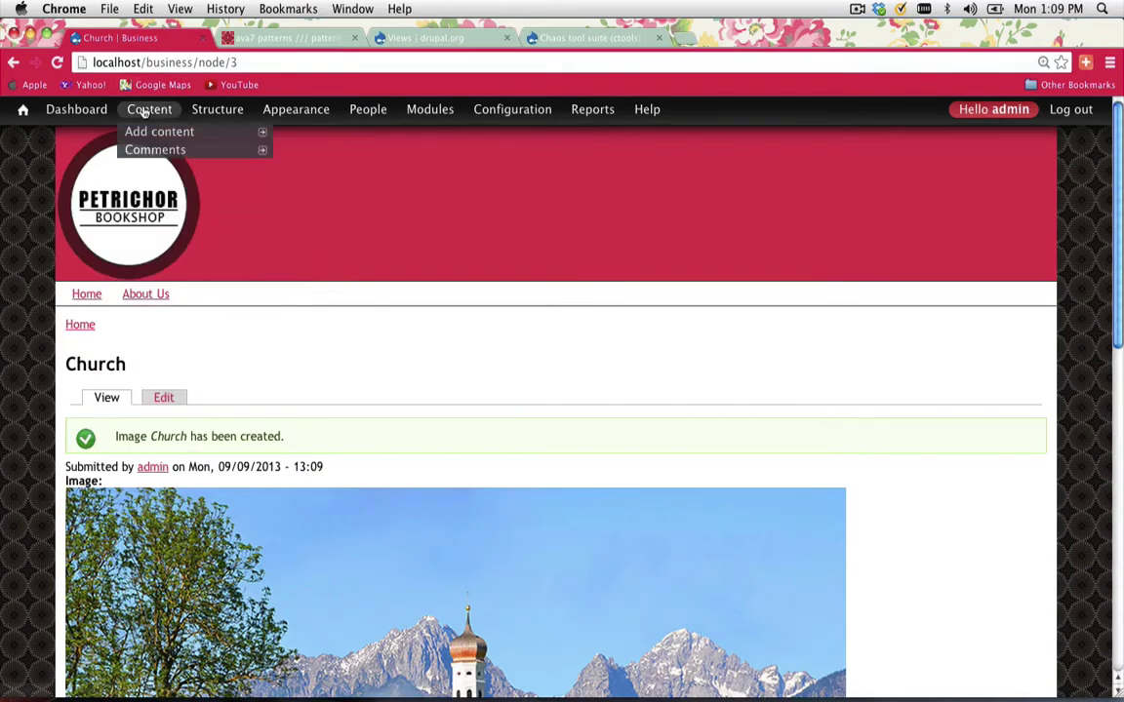
{"action": "mouse_move", "coordinate": [154, 151]}
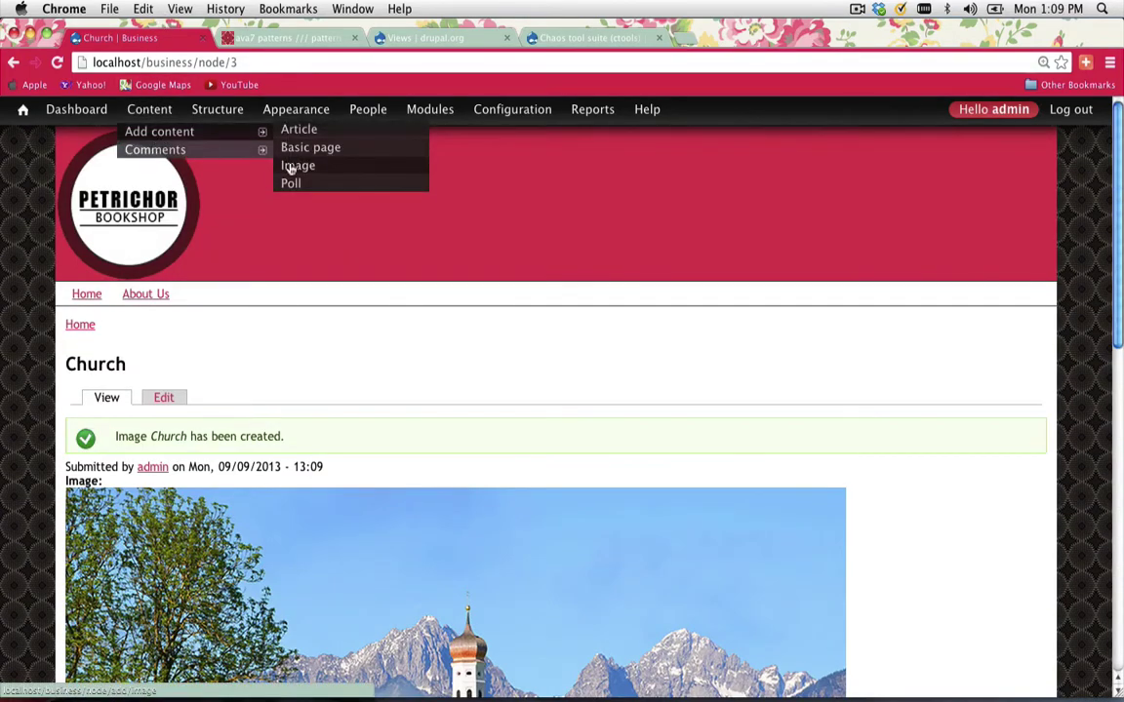
{"action": "left_click", "coordinate": [290, 167]}
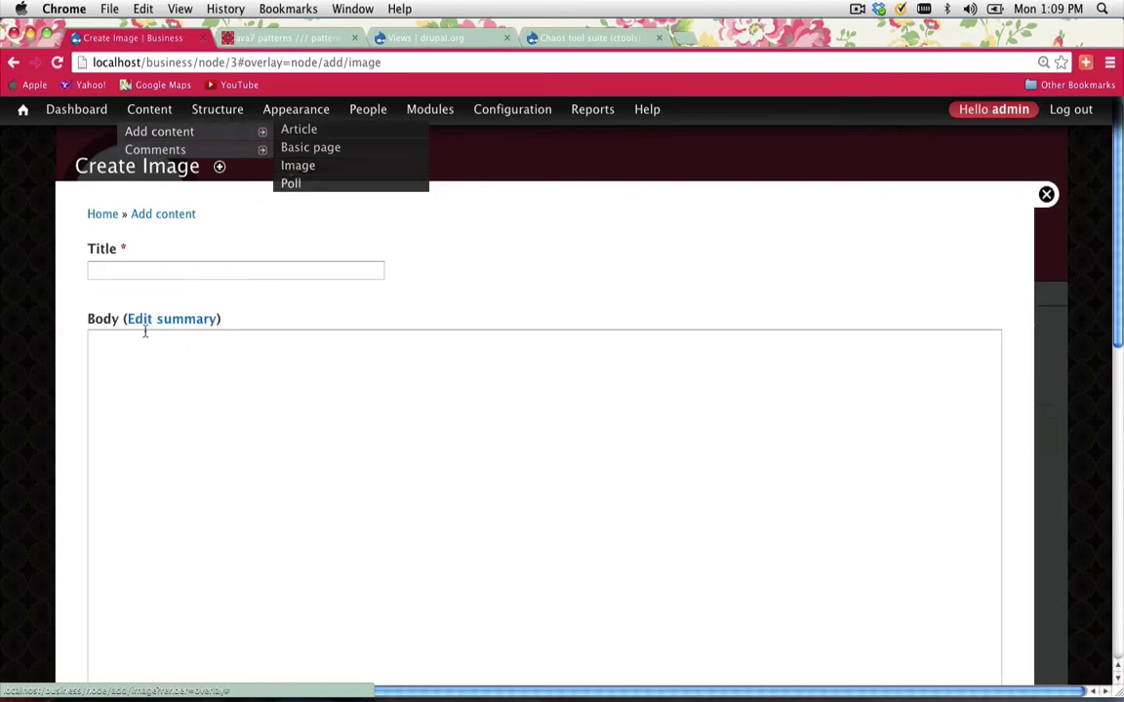
{"action": "left_click", "coordinate": [190, 273]}
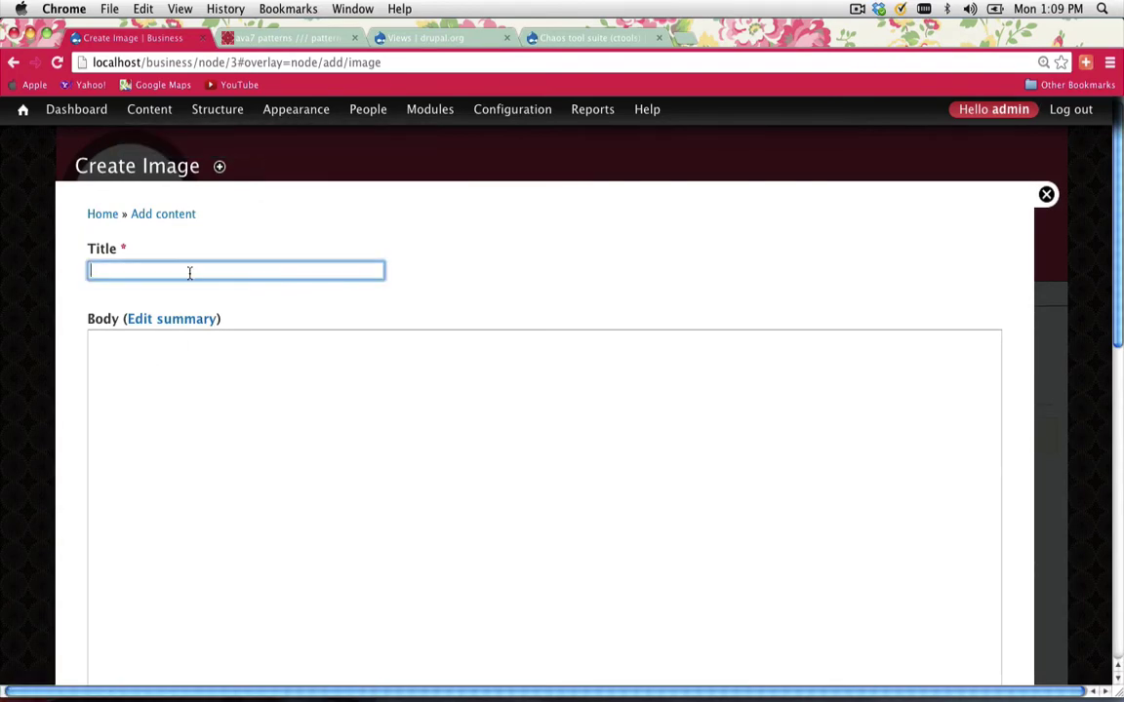
{"action": "type", "text": "Sheep"}
- Upload m2.jpg from the edited folder to the Sheep item's image field and save the content
{"action": "scroll", "coordinate": [112, 354], "scroll_direction": "down", "scroll_amount": 10}
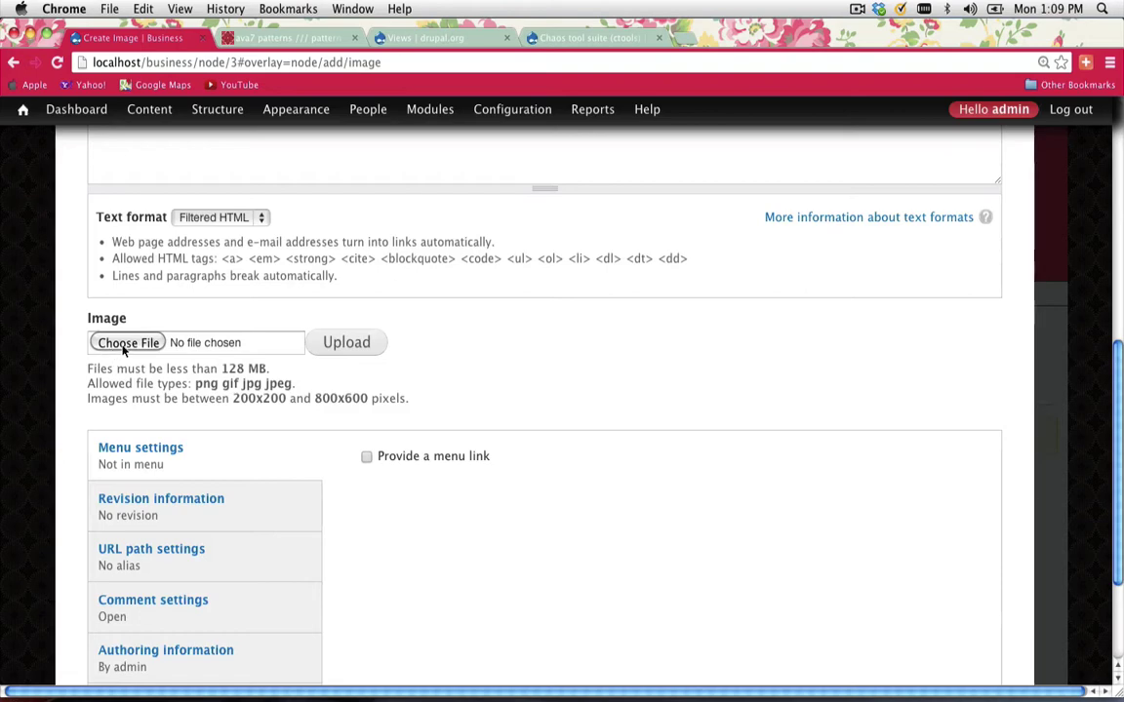
{"action": "left_click", "coordinate": [114, 347]}
{"action": "left_click", "coordinate": [321, 184]}
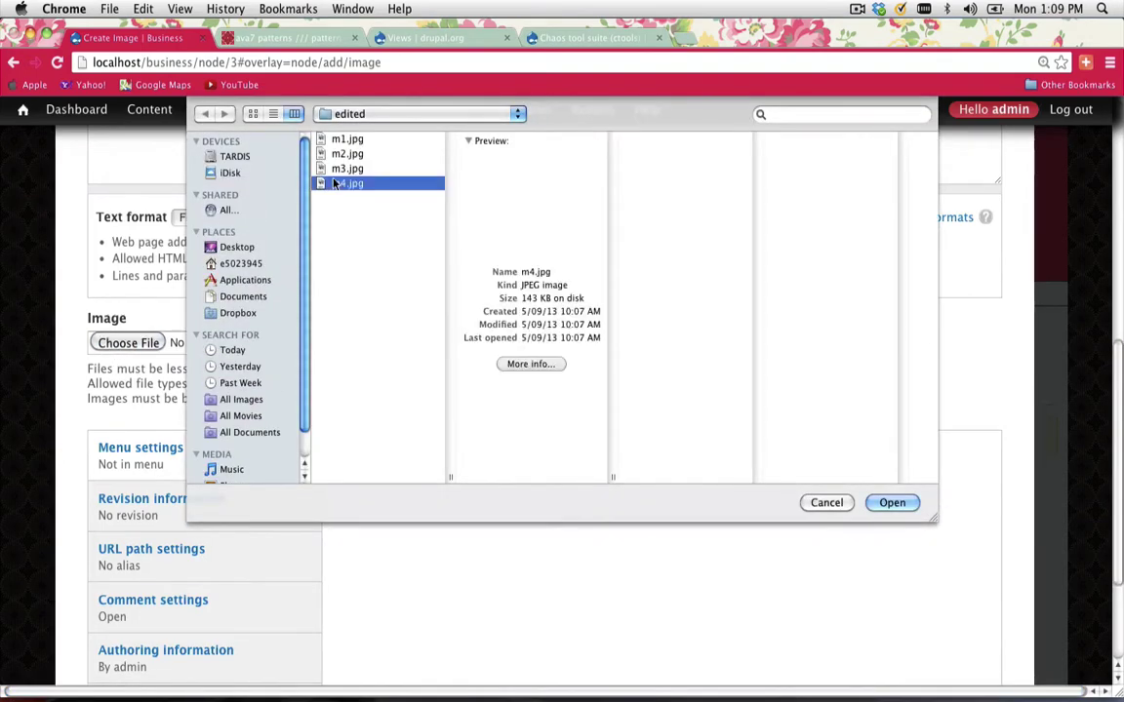
{"action": "left_click", "coordinate": [336, 155]}
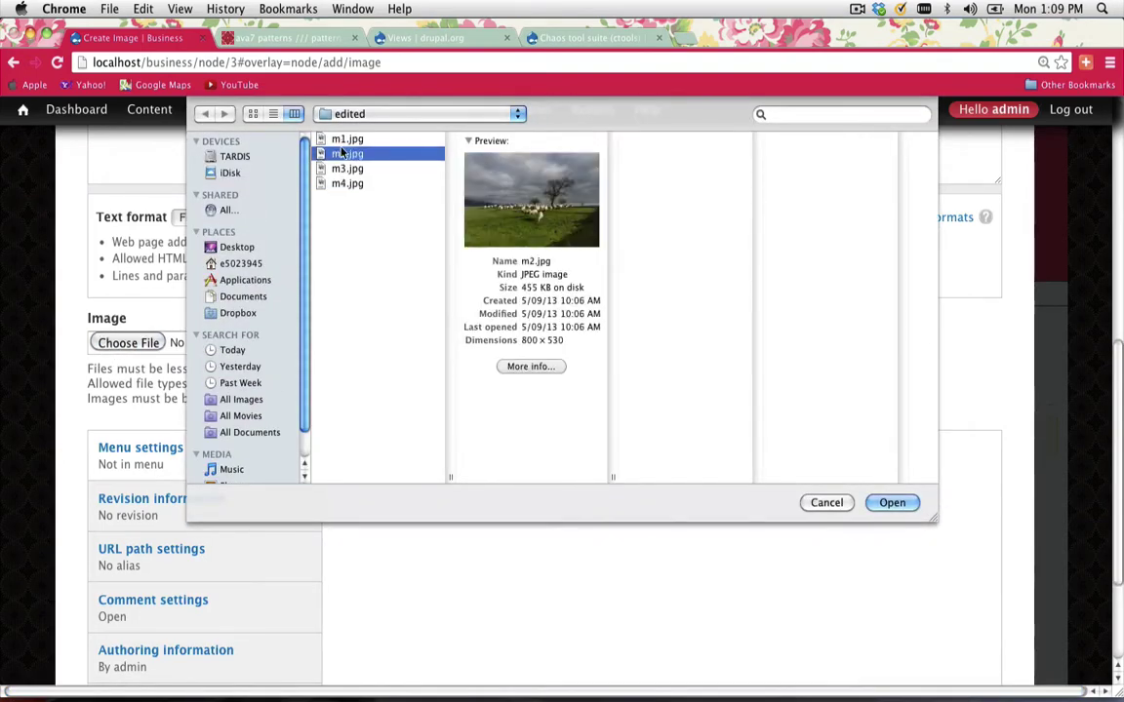
{"action": "left_click", "coordinate": [894, 505]}
{"action": "left_click", "coordinate": [372, 344]}
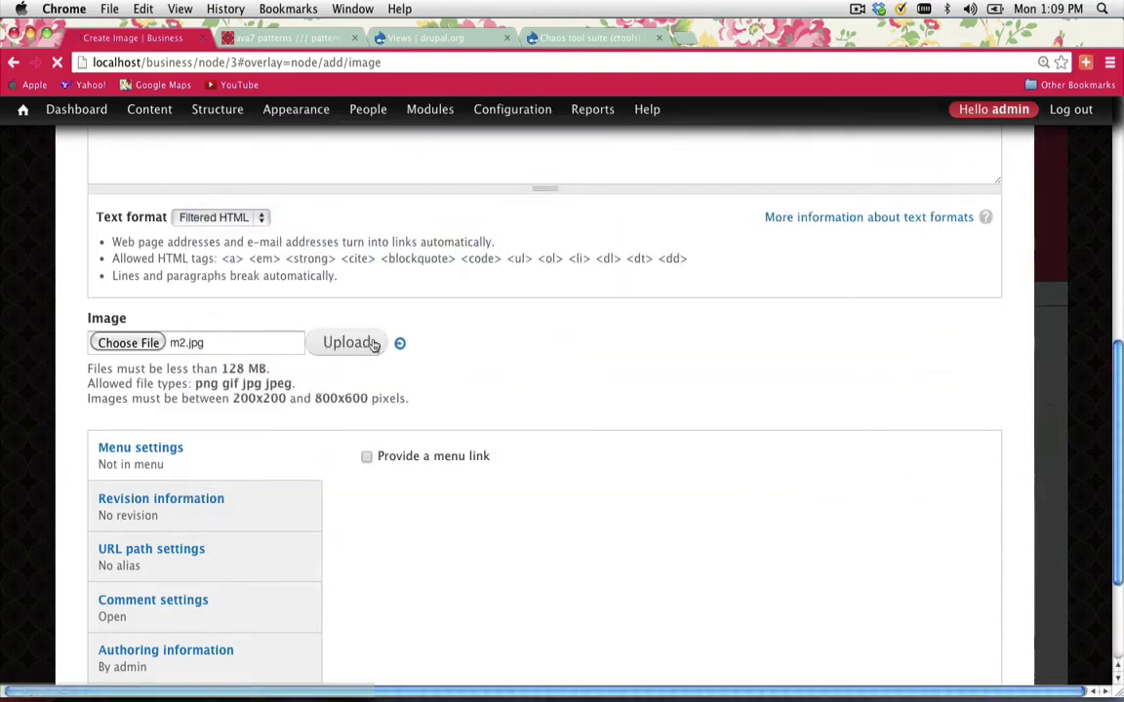
{"action": "scroll", "coordinate": [371, 343], "scroll_direction": "down", "scroll_amount": 3}
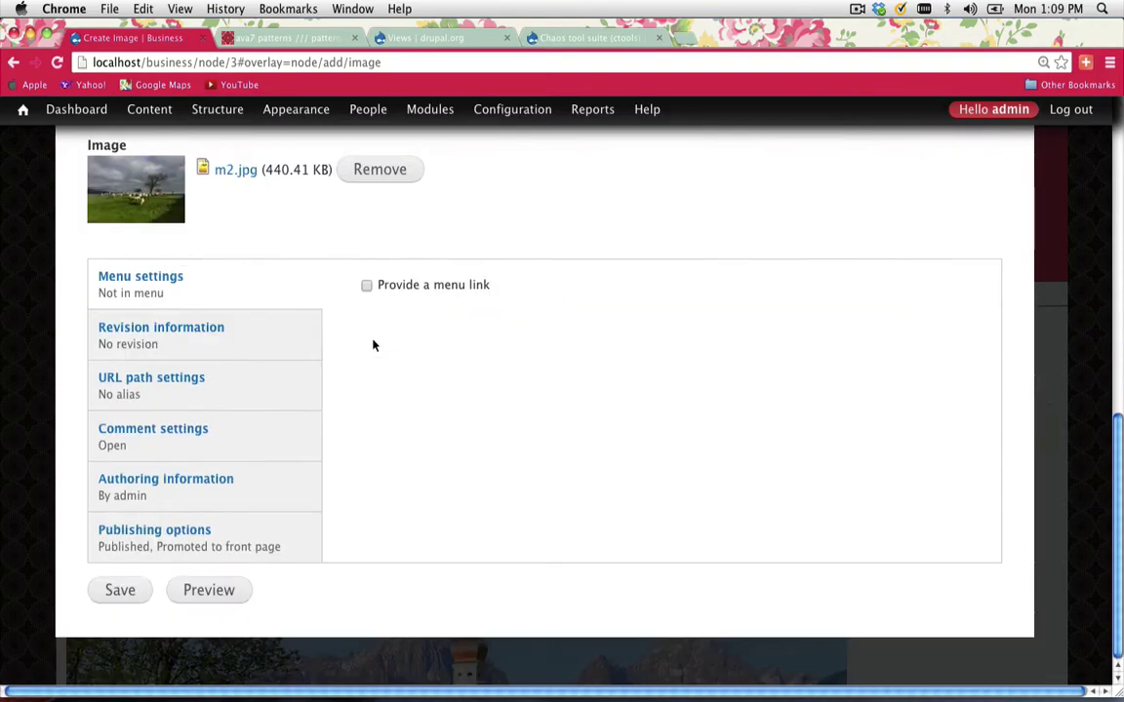
{"action": "left_click", "coordinate": [111, 591]}
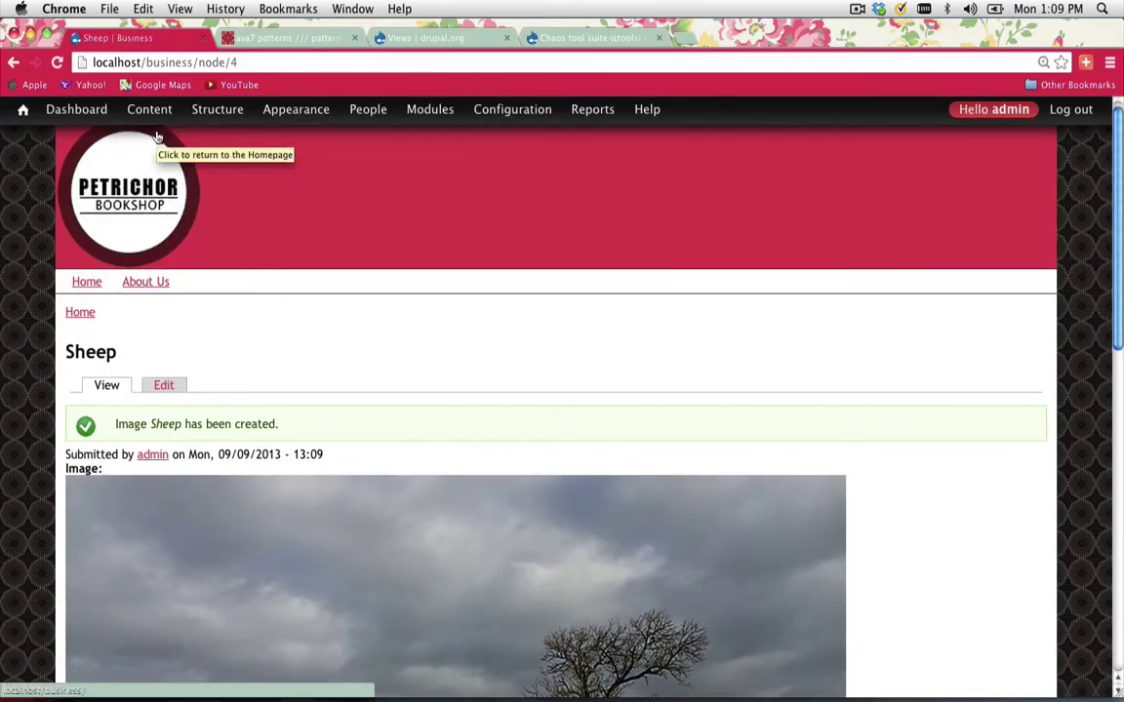
- Start a new view under the site's structure and name it Gallery
{"action": "mouse_move", "coordinate": [208, 110]}
{"action": "mouse_move", "coordinate": [196, 276]}
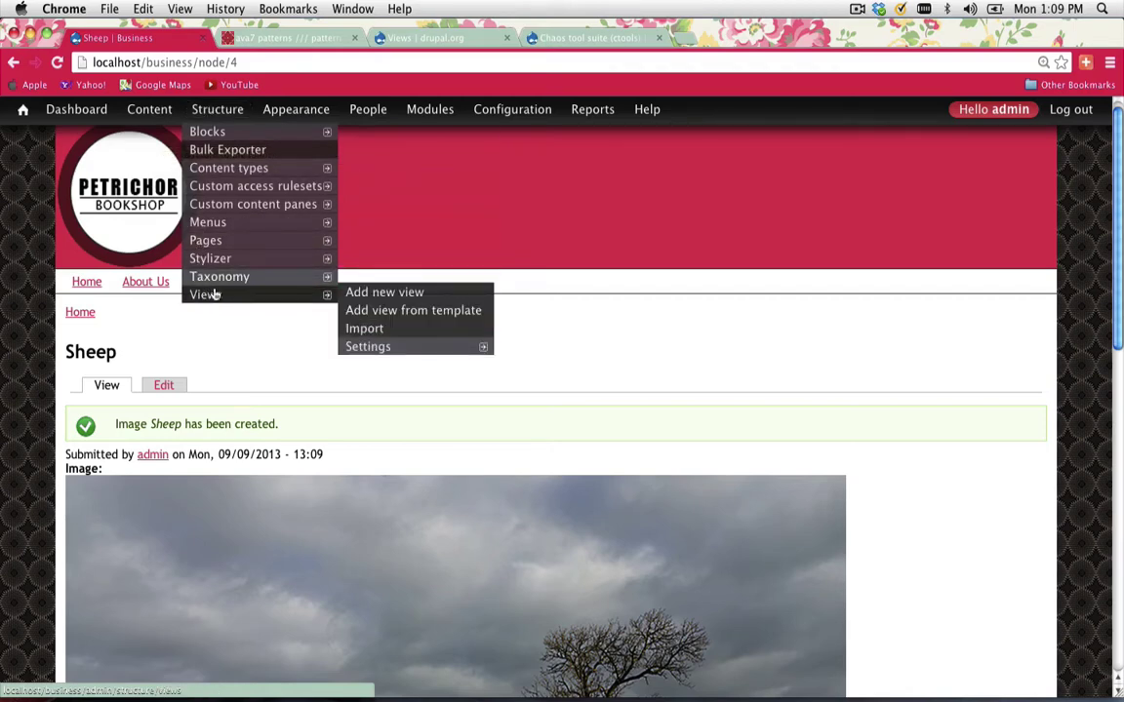
{"action": "left_click", "coordinate": [399, 294]}
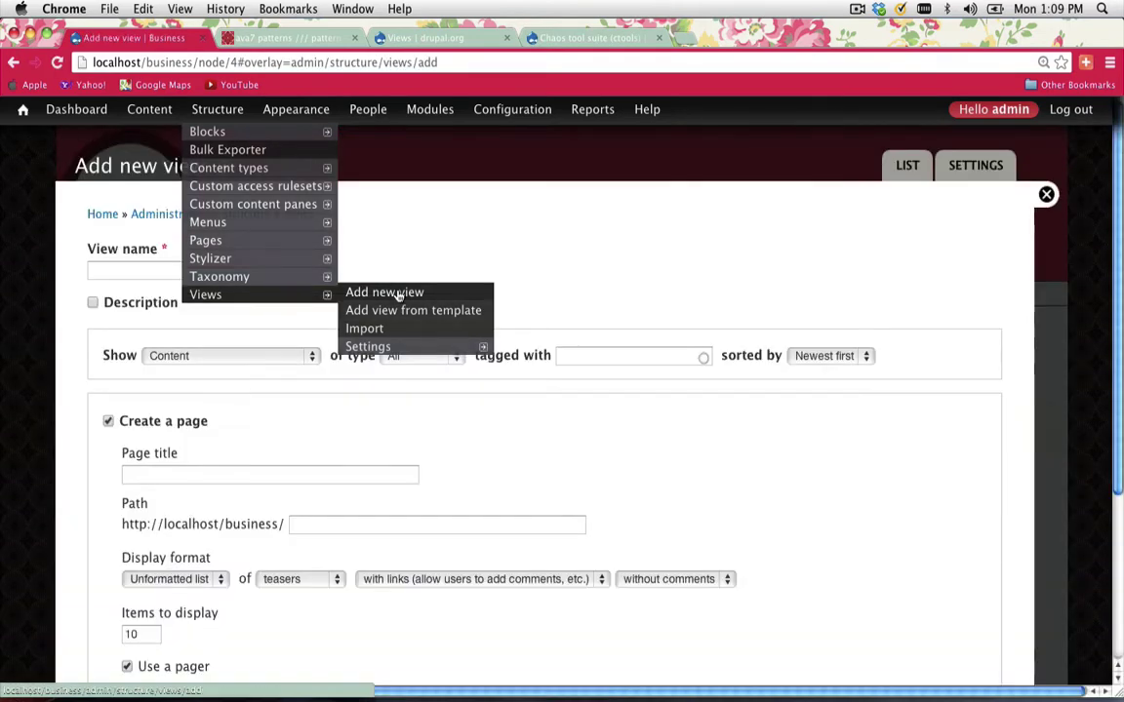
{"action": "type", "text": "G"}
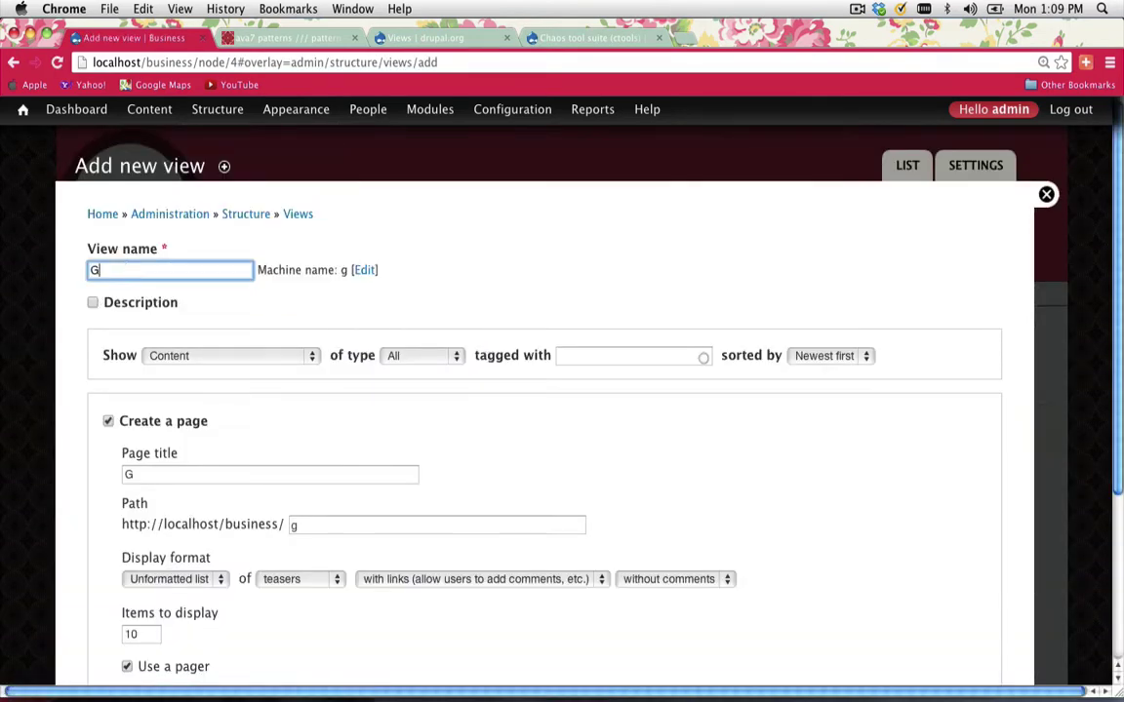
{"action": "type", "text": "allery"}
{"action": "key", "text": "Tab"}
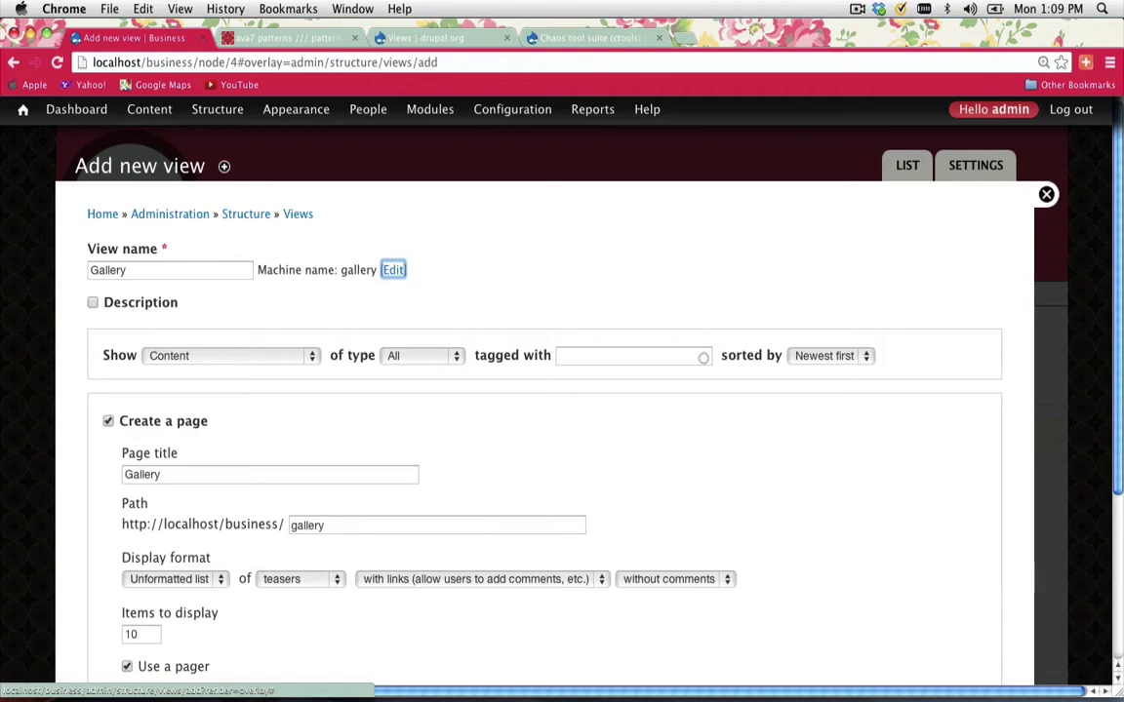
{"action": "left_click", "coordinate": [251, 314]}
- Set the Gallery view to show Content of type Image, sorted by Newest first
{"action": "left_click", "coordinate": [222, 355]}
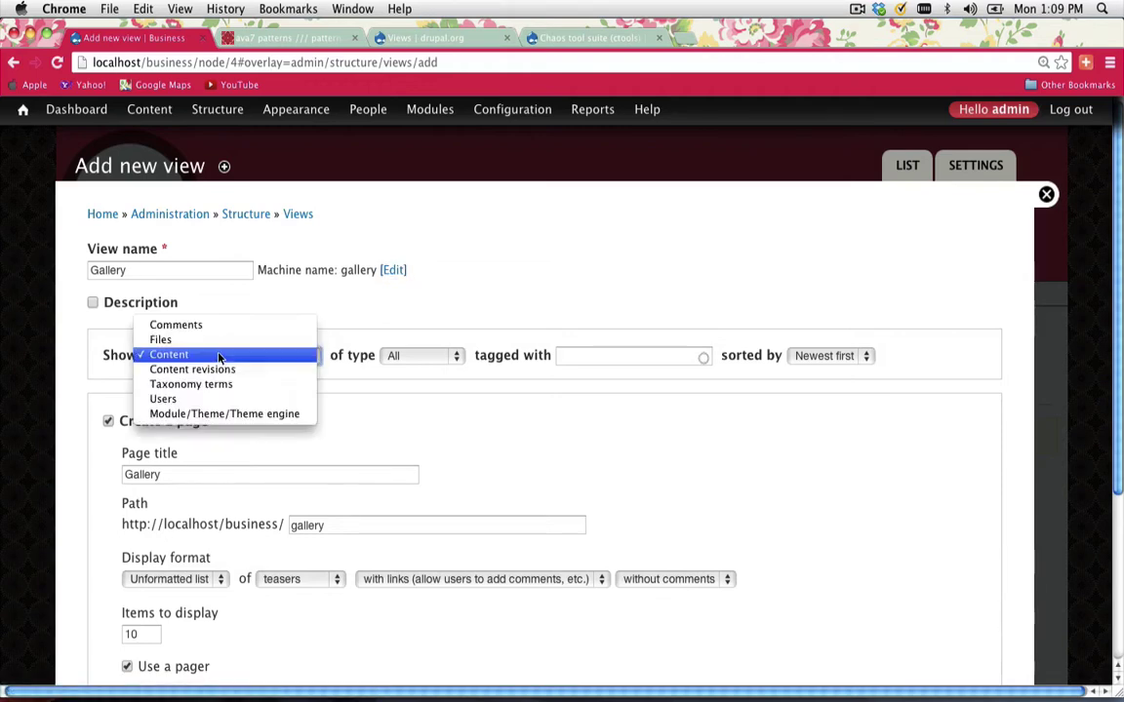
{"action": "left_click", "coordinate": [226, 357]}
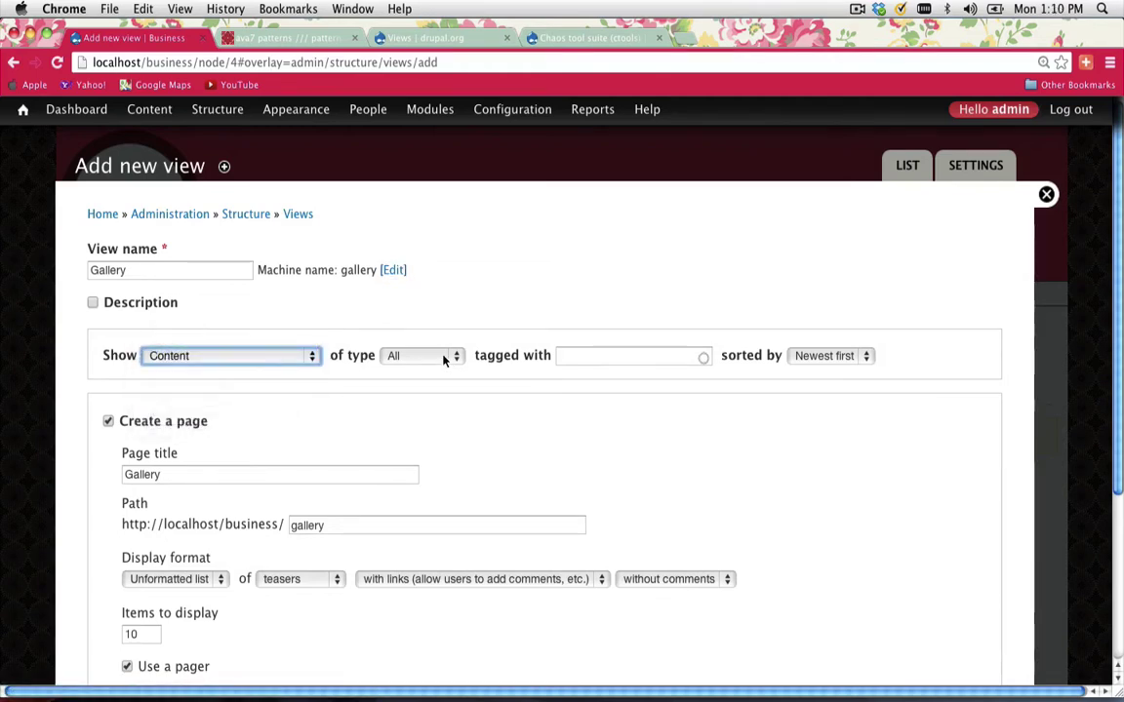
{"action": "left_click", "coordinate": [445, 357]}
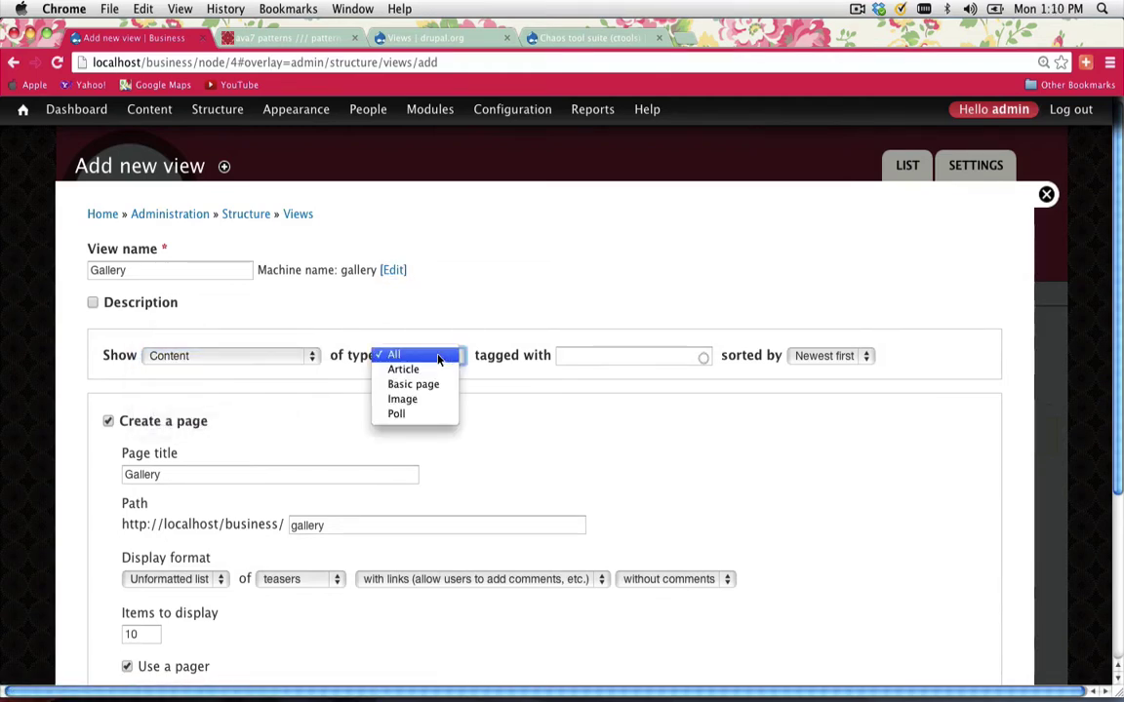
{"action": "left_click", "coordinate": [409, 401]}
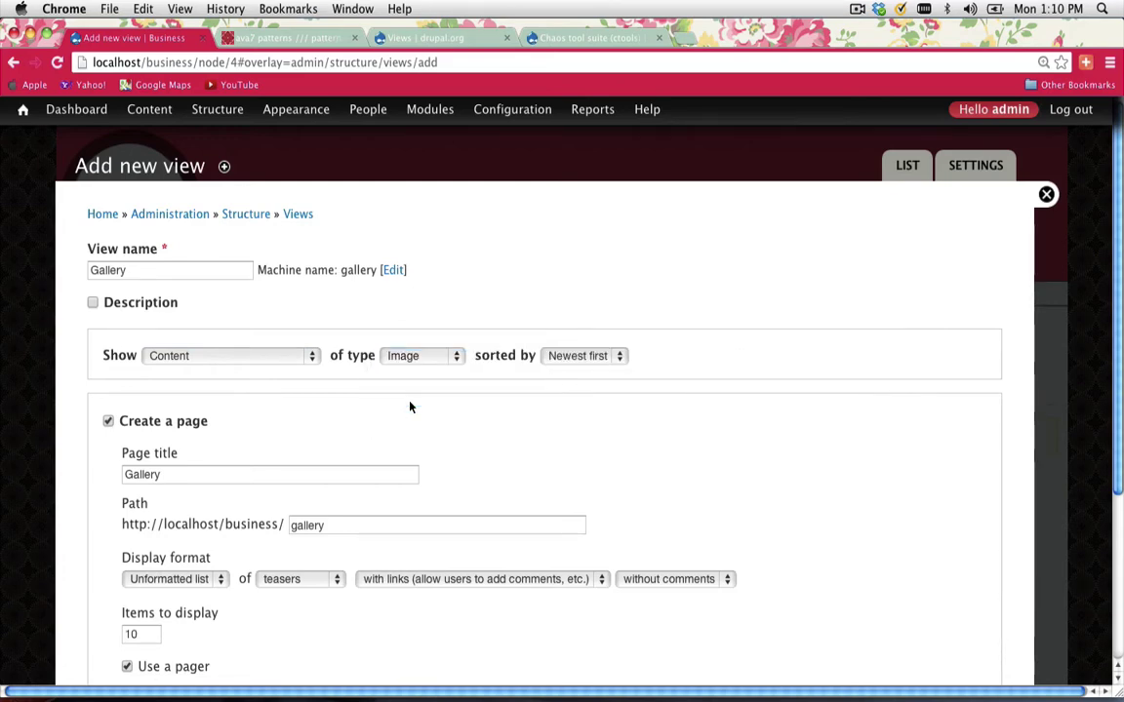
{"action": "left_click", "coordinate": [610, 353]}
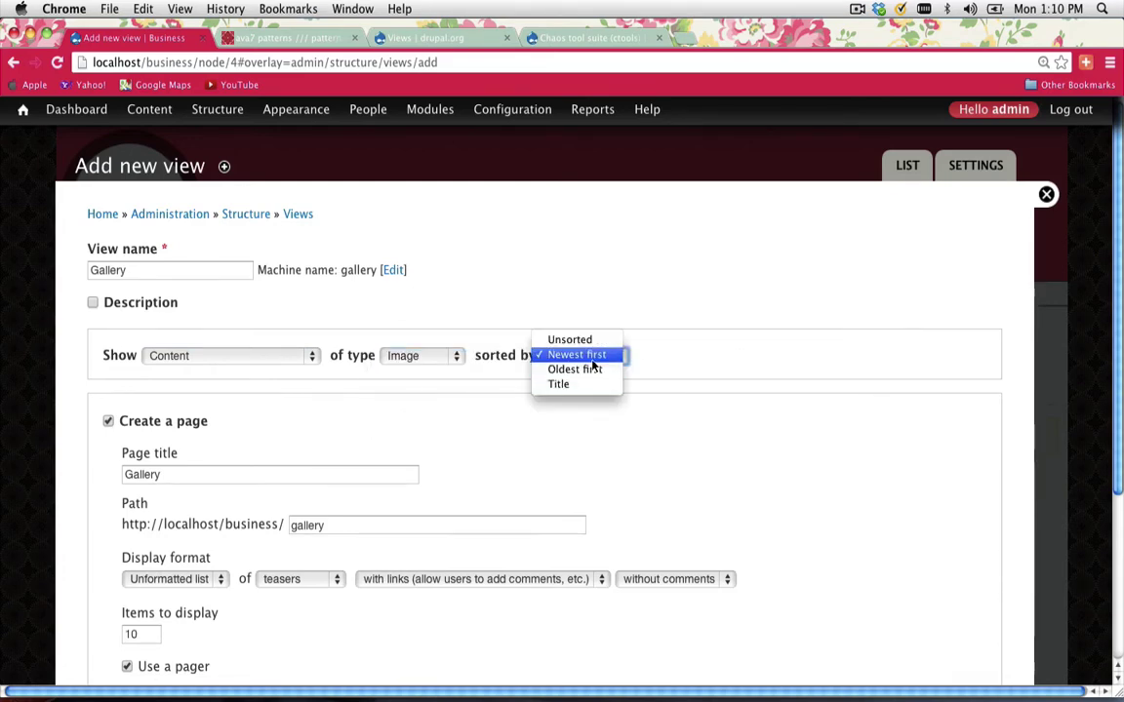
{"action": "left_click", "coordinate": [574, 355]}
- Turn the Gallery view's page creation option off and on again
{"action": "scroll", "coordinate": [292, 474], "scroll_direction": "down", "scroll_amount": 3}
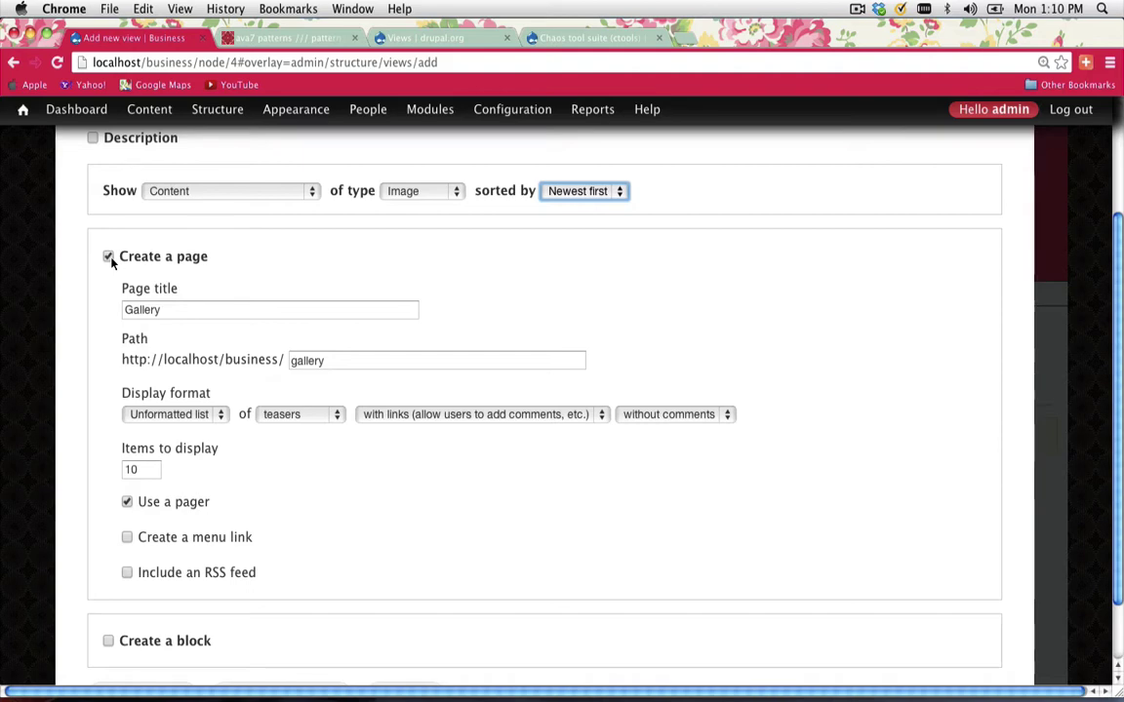
{"action": "left_click", "coordinate": [109, 257]}
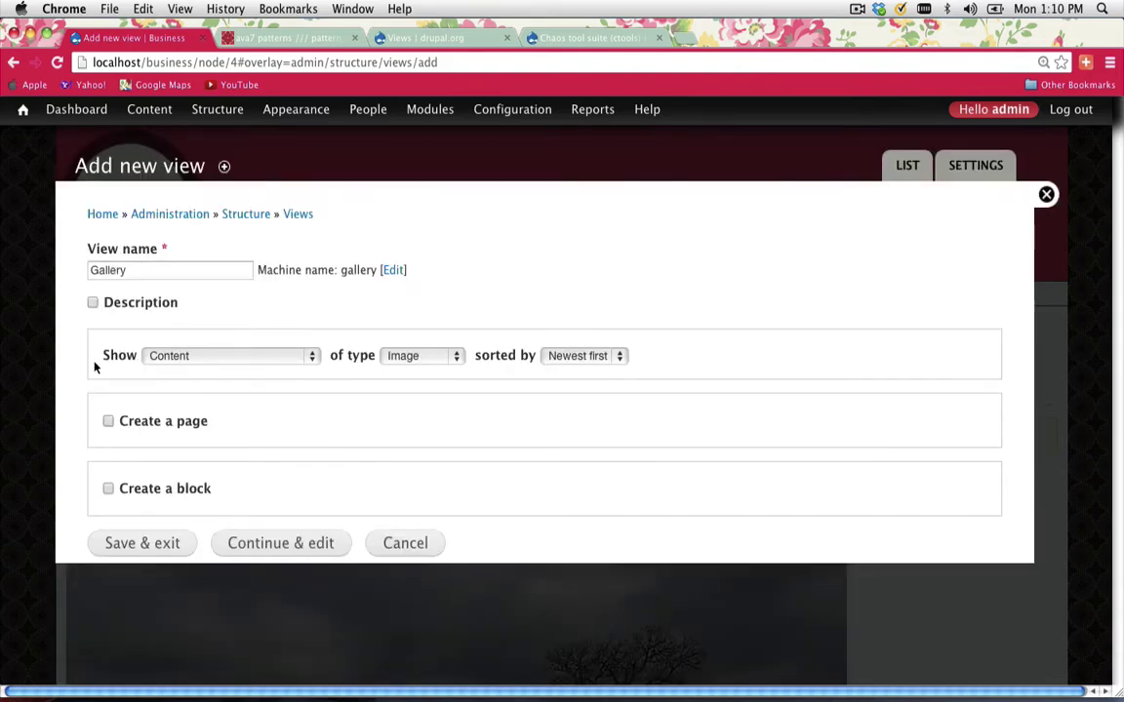
{"action": "left_click", "coordinate": [108, 422]}
{"action": "scroll", "coordinate": [221, 436], "scroll_direction": "down", "scroll_amount": 3}
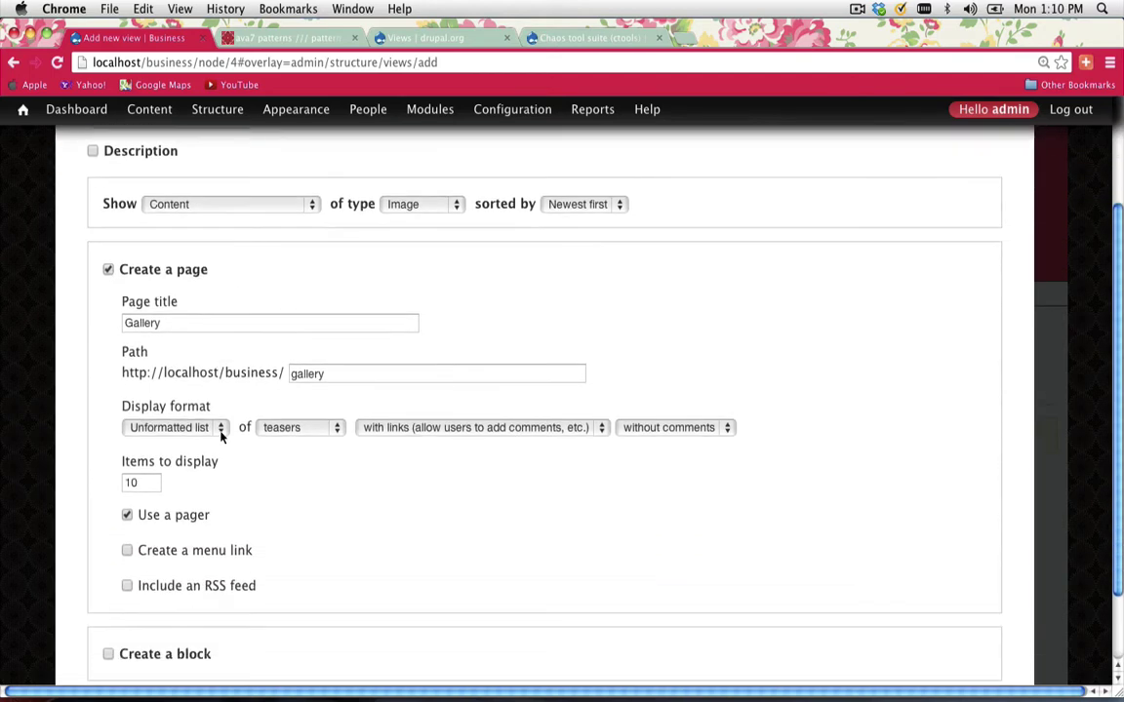
- Set the Gallery page's display format to a Grid of fields and continue to the view's detailed editing
{"action": "scroll", "coordinate": [222, 436], "scroll_direction": "down", "scroll_amount": 2}
{"action": "left_click_drag", "start_coordinate": [133, 282], "coordinate": [348, 284]}
{"action": "left_click", "coordinate": [291, 283]}
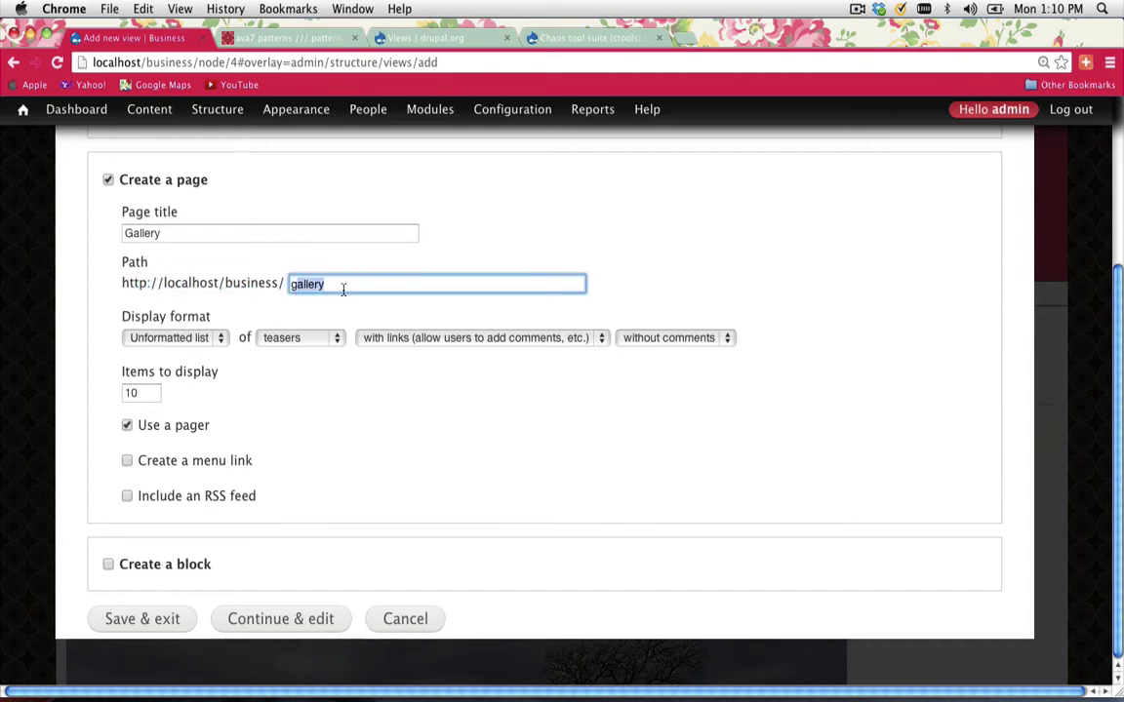
{"action": "left_click", "coordinate": [348, 284]}
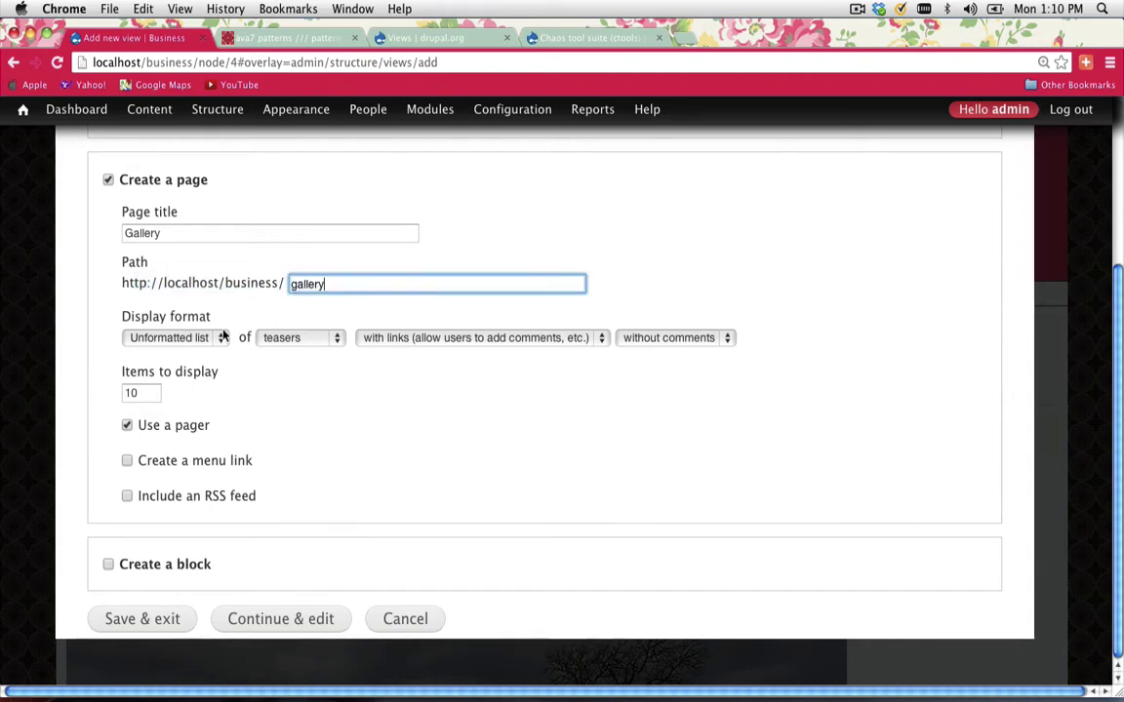
{"action": "left_click", "coordinate": [193, 336]}
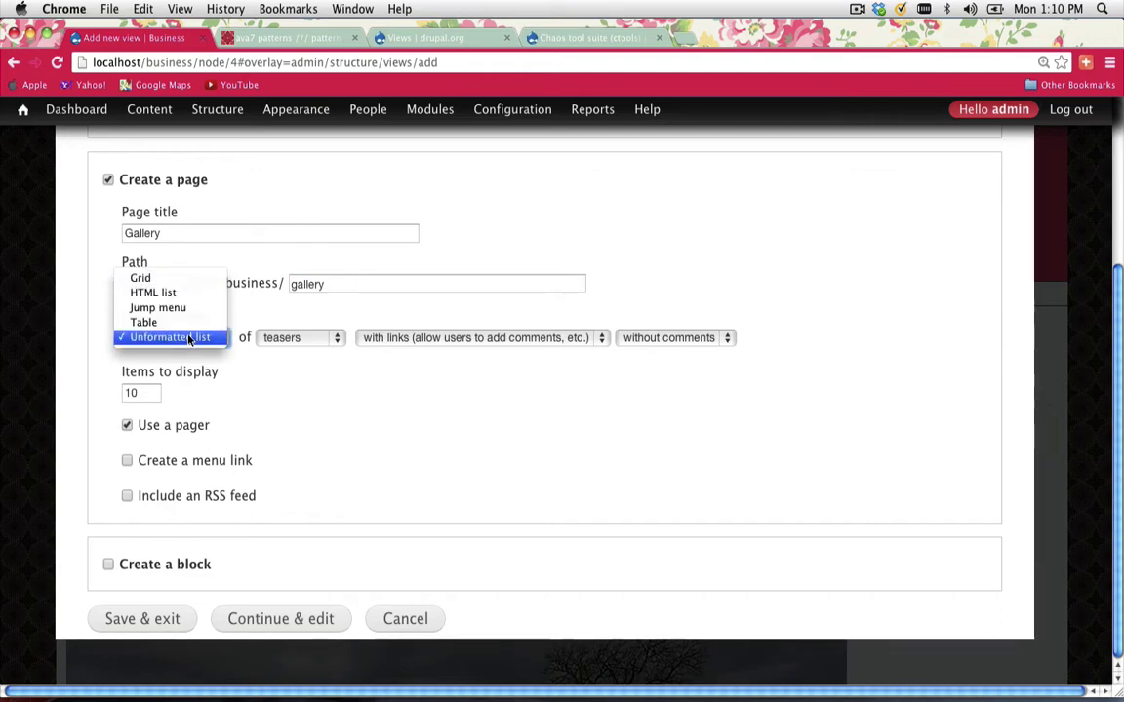
{"action": "left_click", "coordinate": [156, 280]}
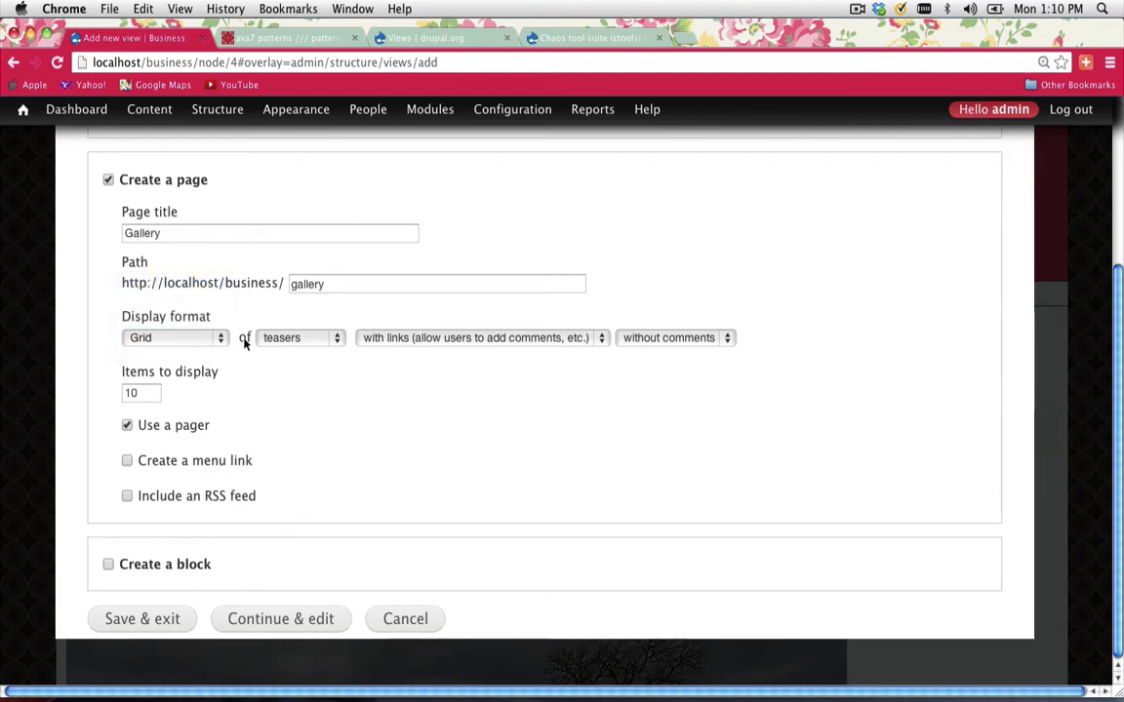
{"action": "left_click", "coordinate": [276, 338]}
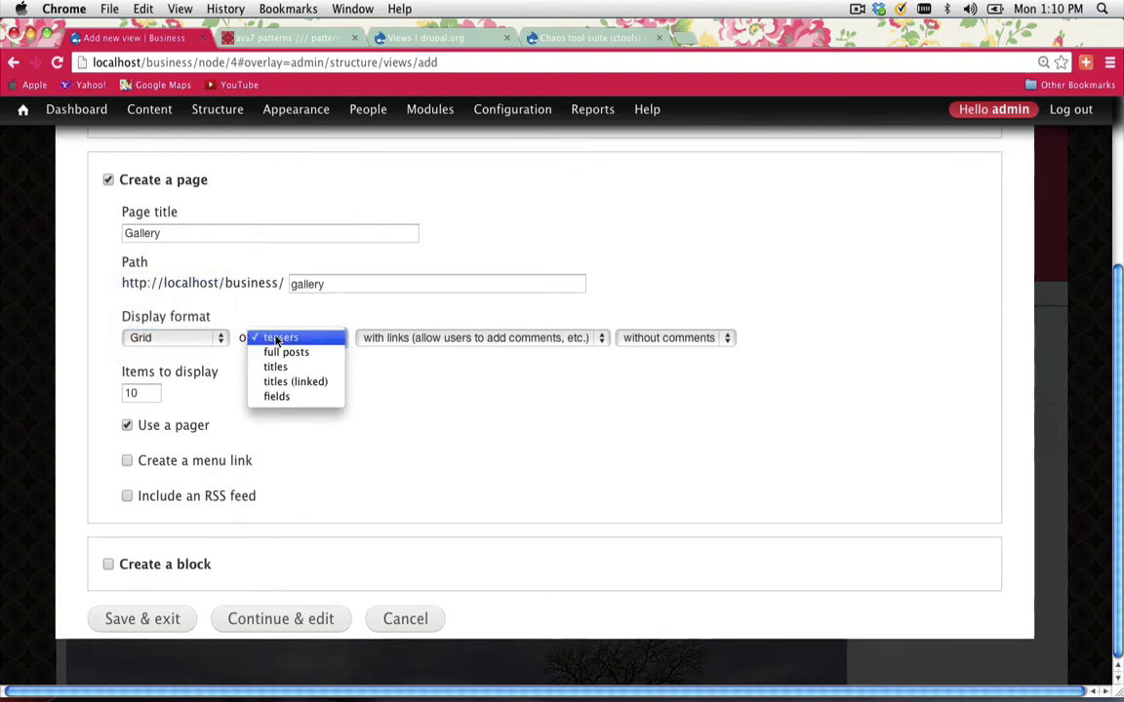
{"action": "left_click", "coordinate": [282, 397]}
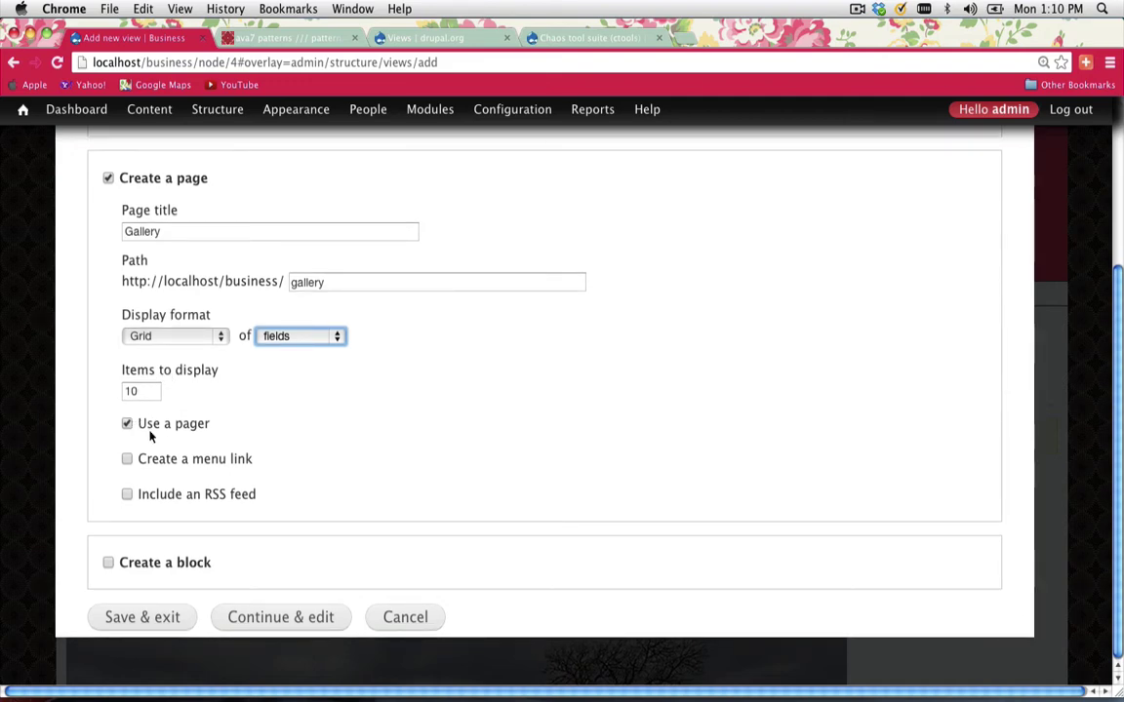
{"action": "left_click_drag", "start_coordinate": [138, 424], "coordinate": [213, 425]}
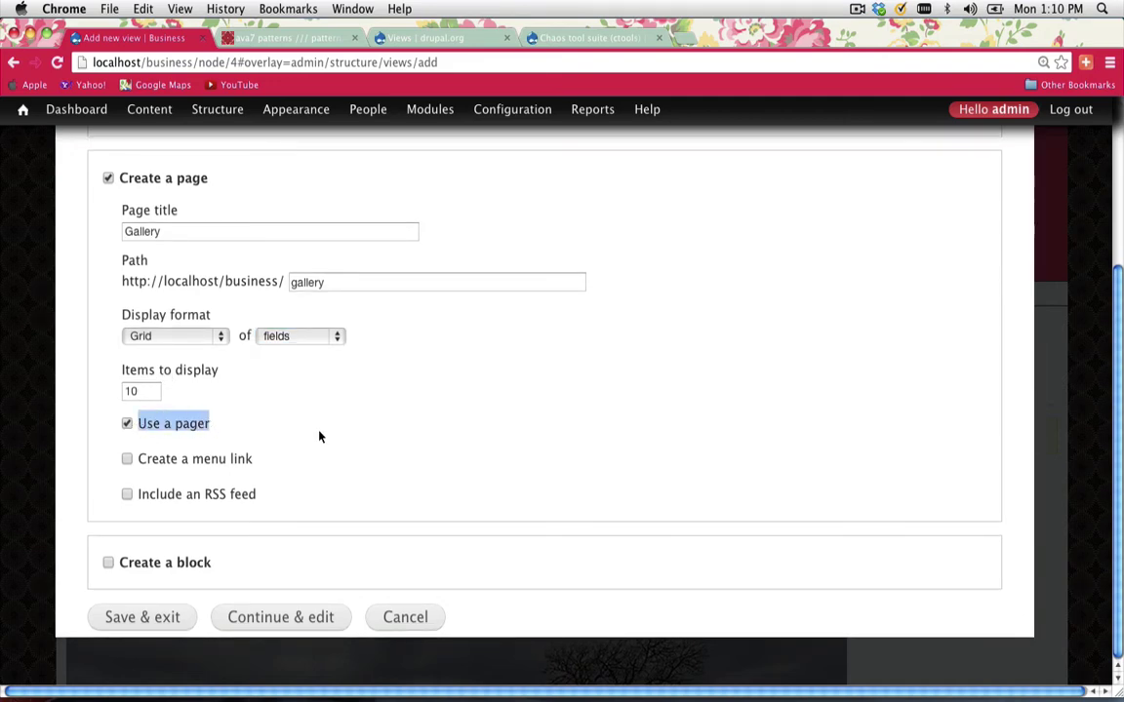
{"action": "left_click", "coordinate": [269, 618]}
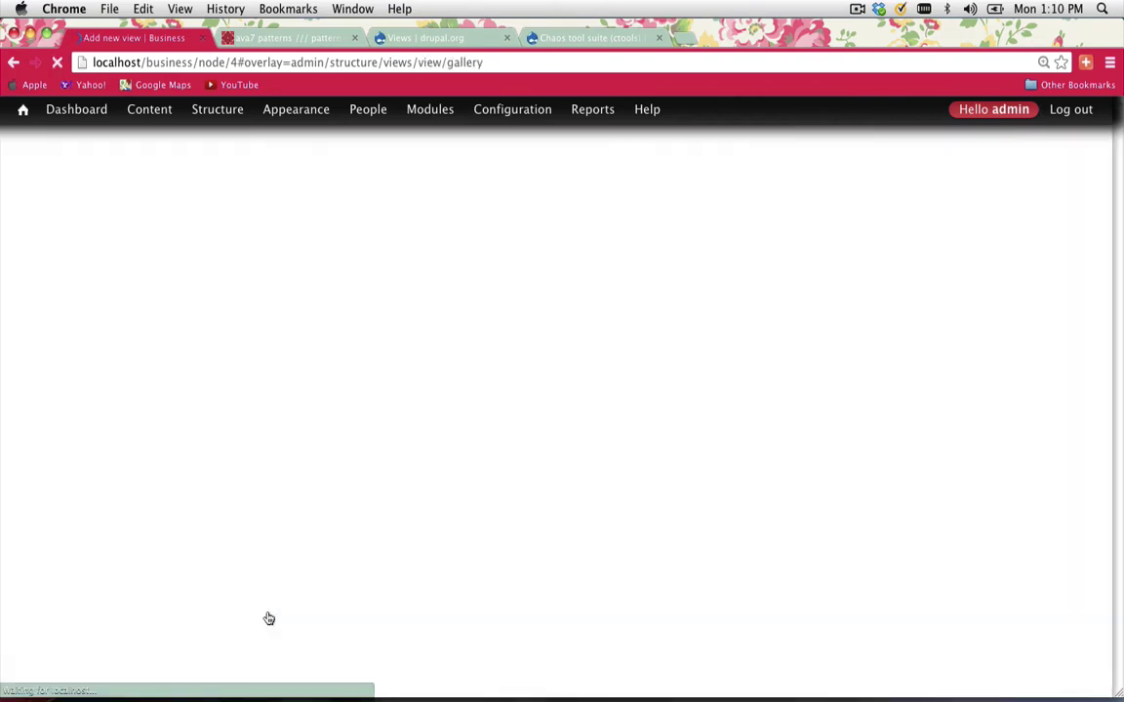
- Examine the Gallery view's preview content and compare it with the entries under Fields
{"action": "scroll", "coordinate": [329, 427], "scroll_direction": "down", "scroll_amount": 5}
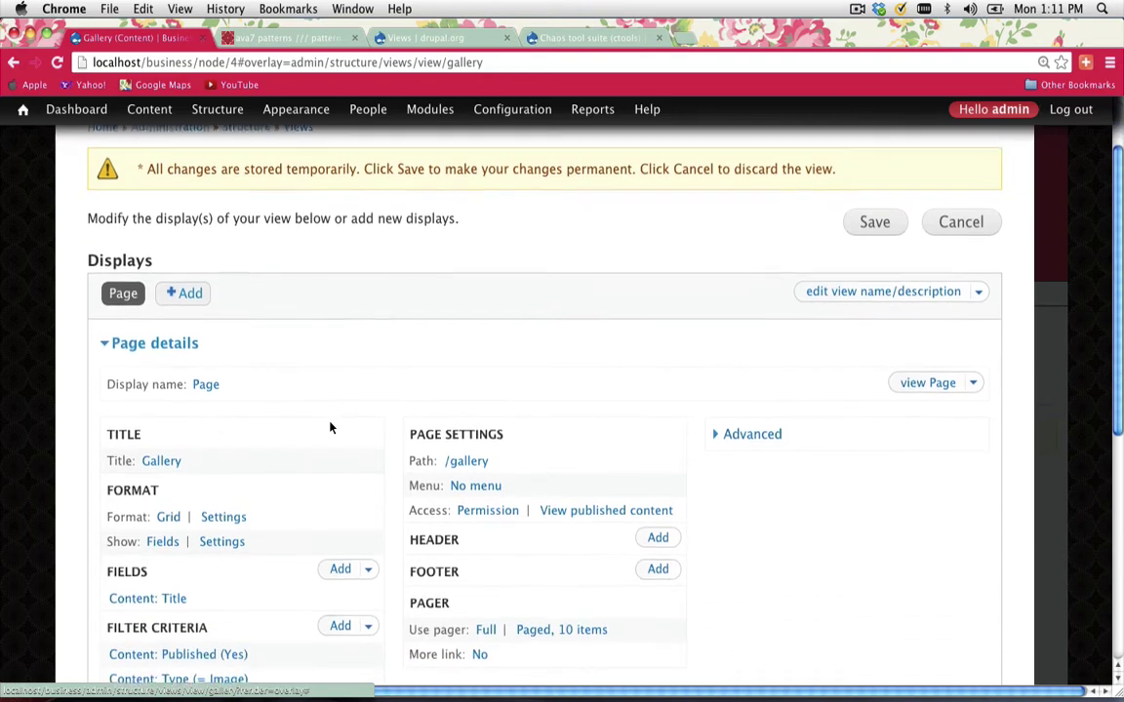
{"action": "scroll", "coordinate": [330, 427], "scroll_direction": "down", "scroll_amount": 3}
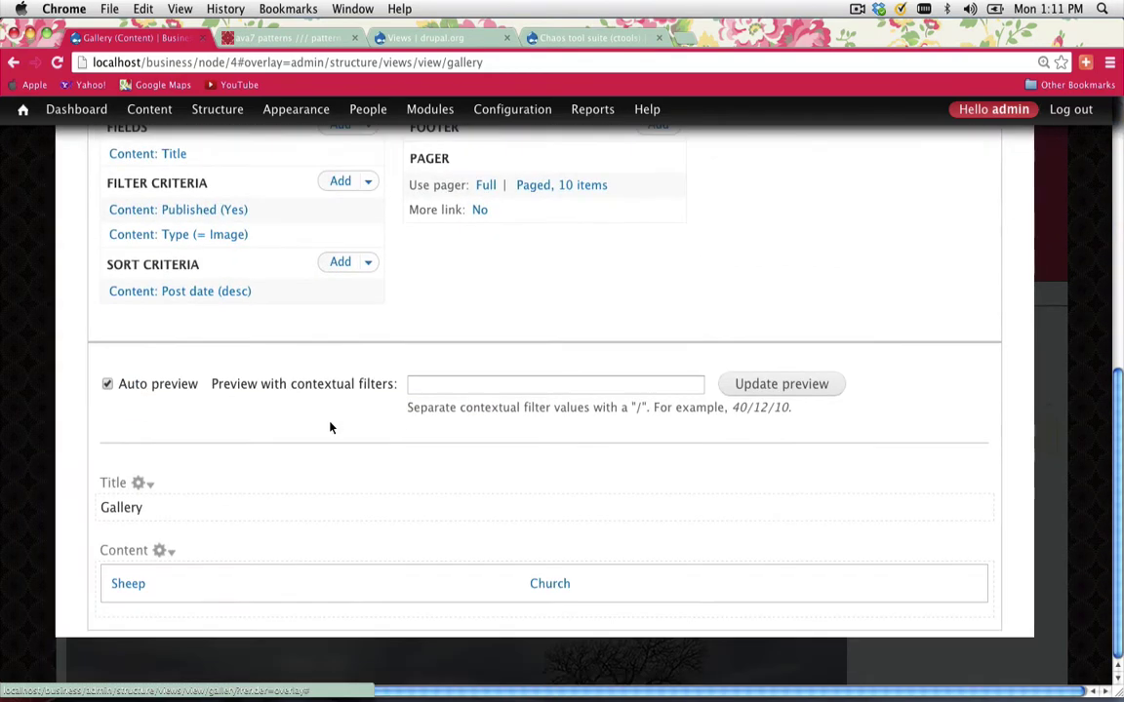
{"action": "double_click", "coordinate": [146, 581]}
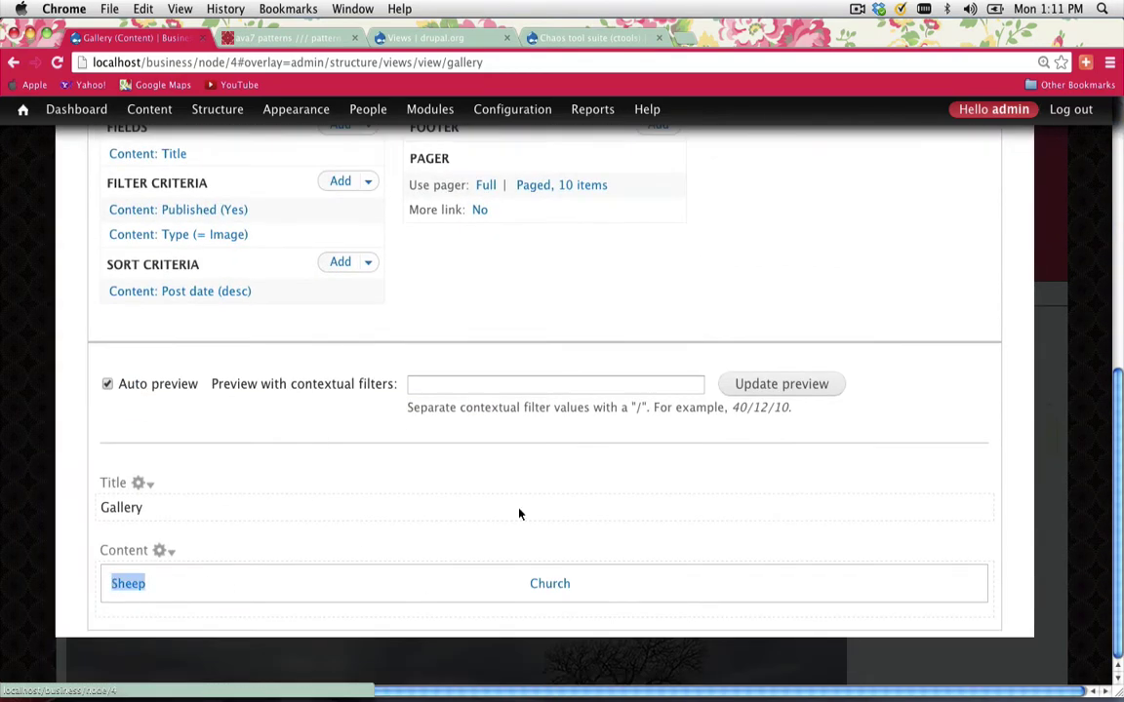
{"action": "triple_click", "coordinate": [520, 586]}
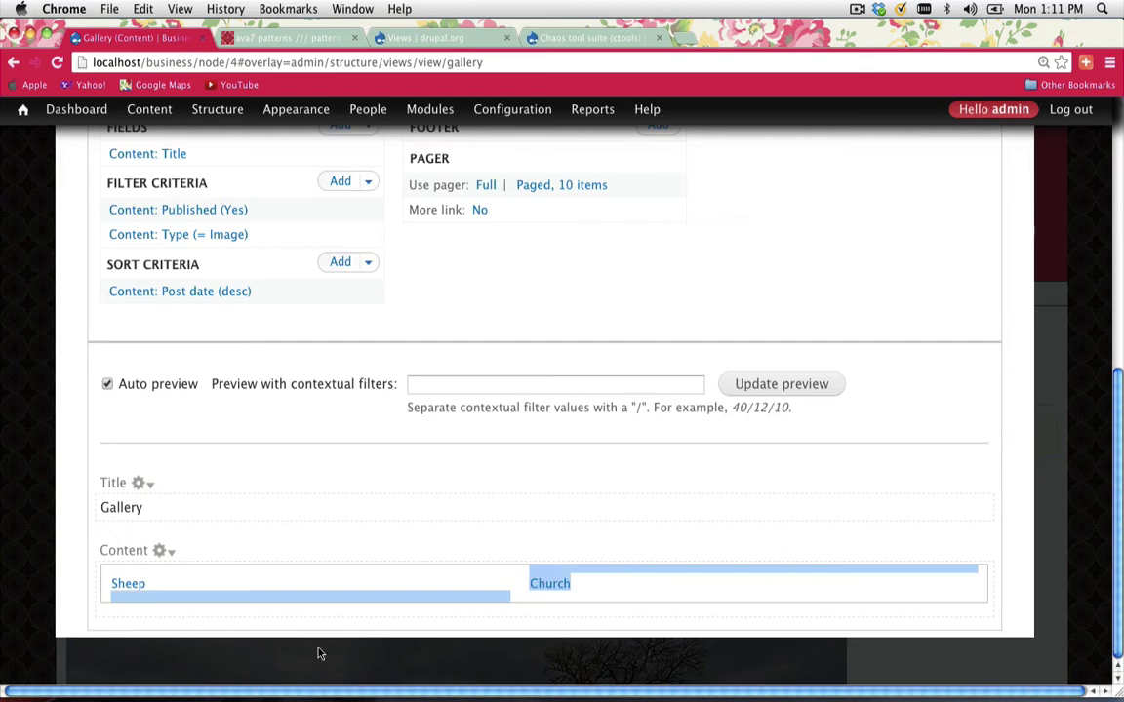
{"action": "left_click", "coordinate": [577, 531]}
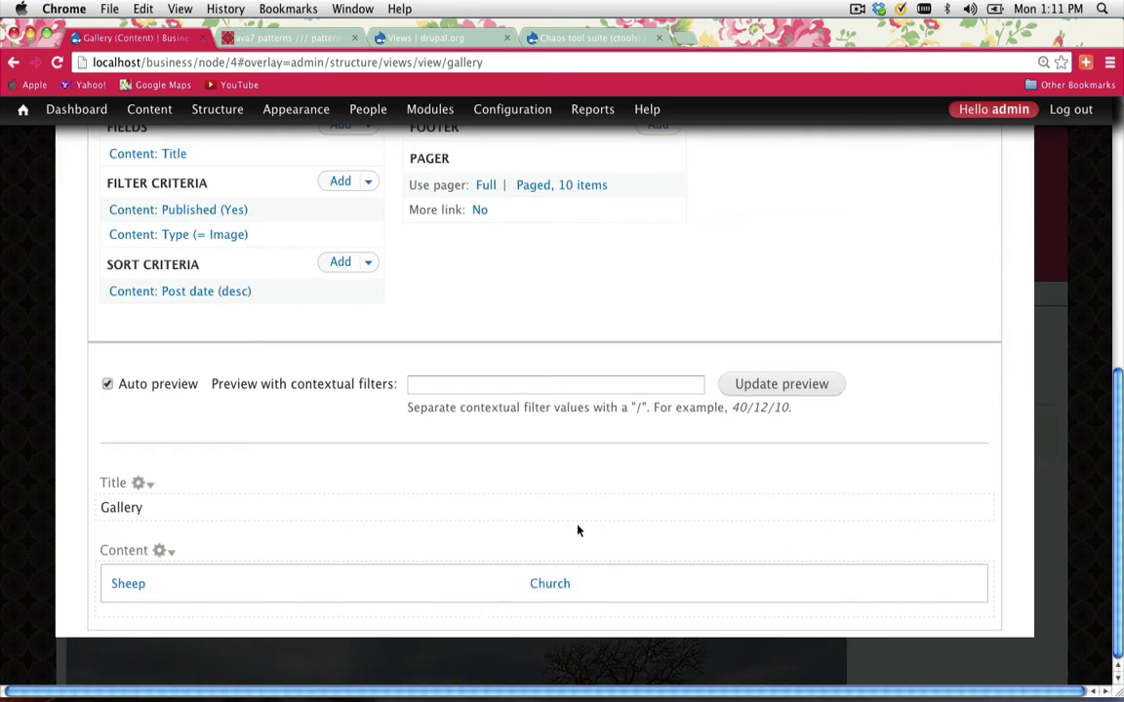
{"action": "scroll", "coordinate": [576, 531], "scroll_direction": "up", "scroll_amount": 6}
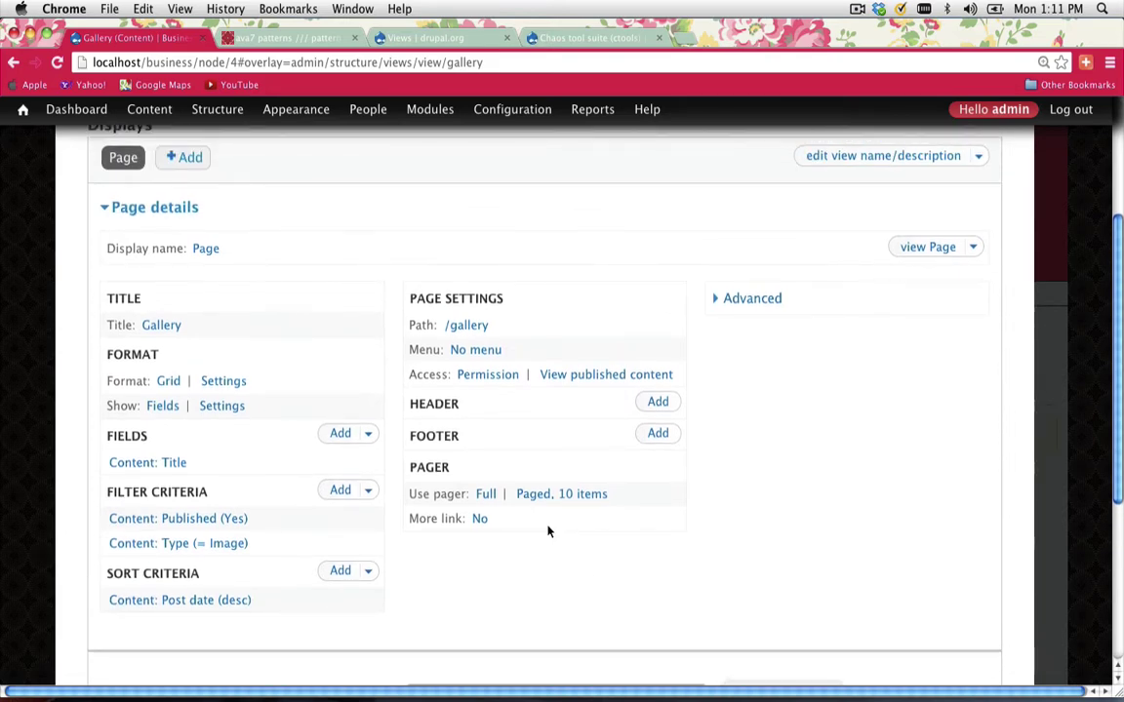
{"action": "left_click_drag", "start_coordinate": [109, 440], "coordinate": [150, 441]}
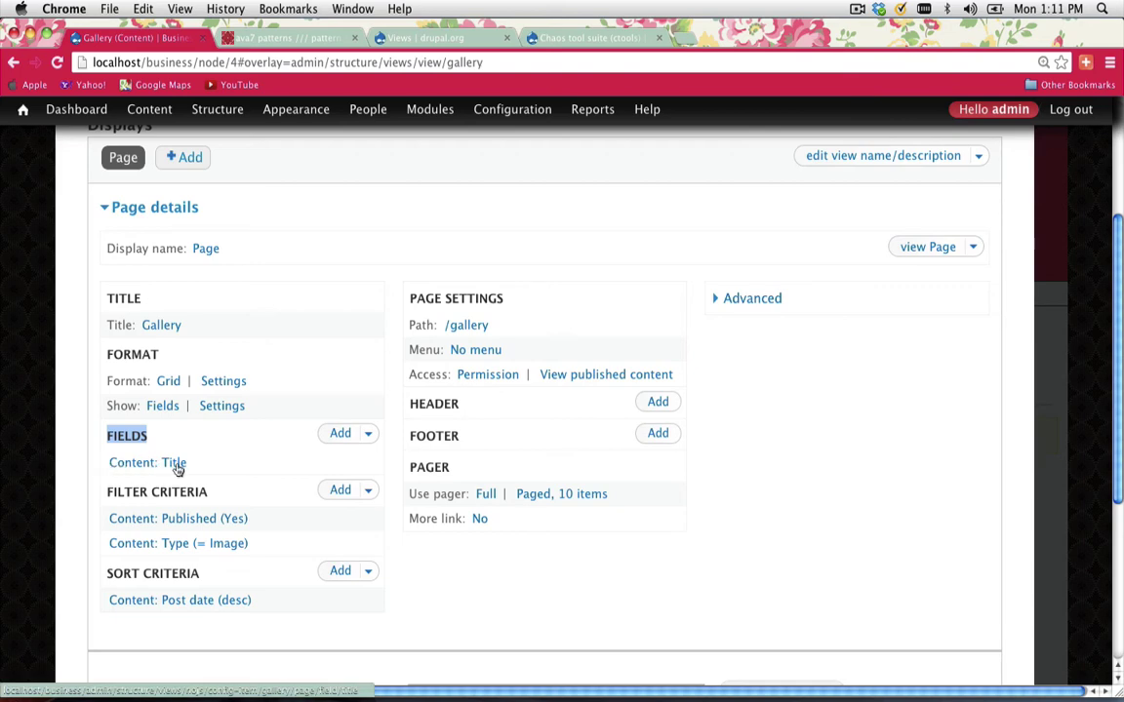
{"action": "scroll", "coordinate": [177, 470], "scroll_direction": "down", "scroll_amount": 5}
{"action": "double_click", "coordinate": [131, 583]}
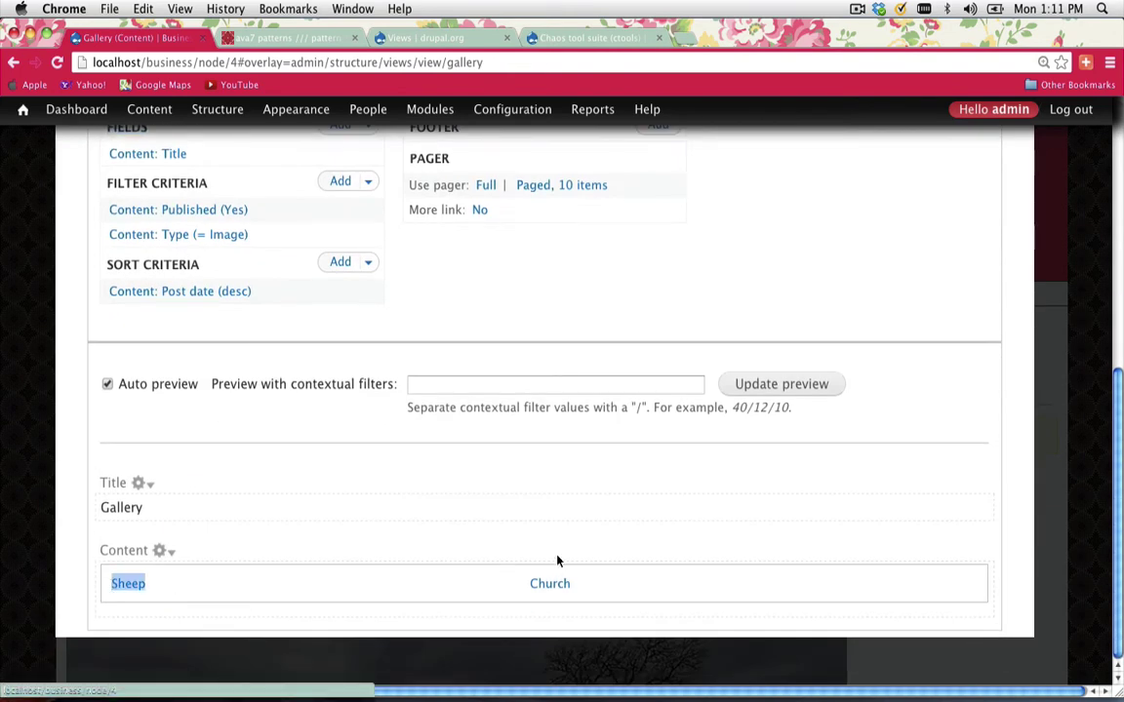
{"action": "left_click_drag", "start_coordinate": [558, 561], "coordinate": [516, 584]}
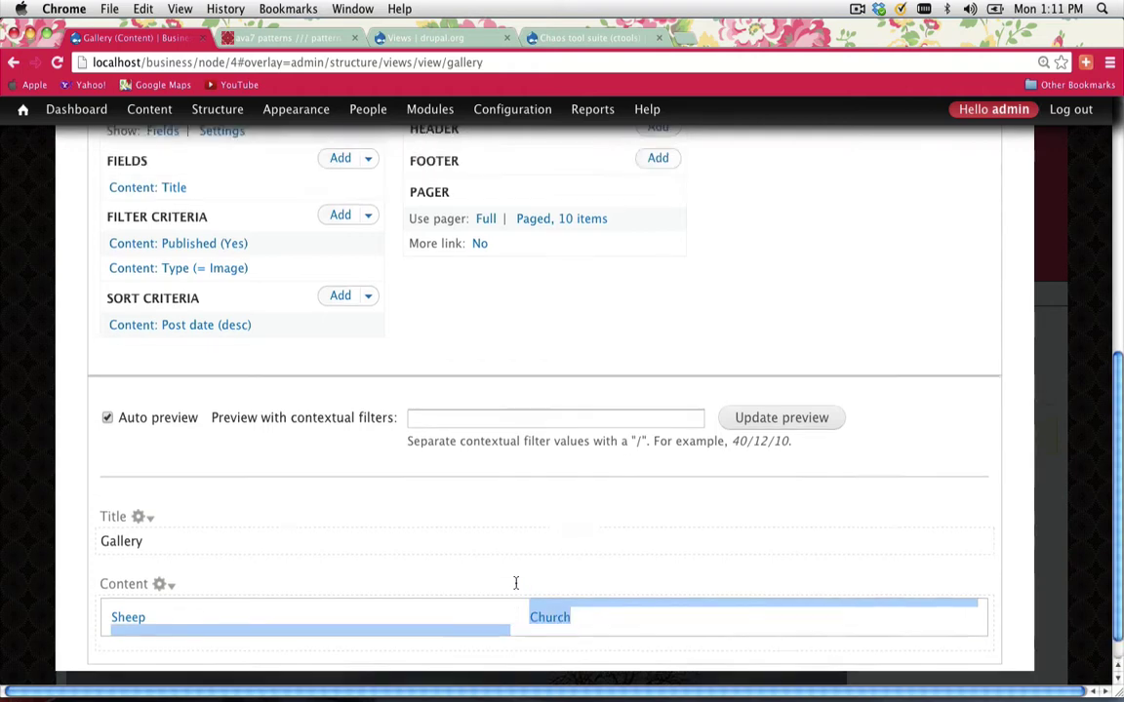
- Add the Content: Image field that appears in node:image to the Gallery view for all displays
{"action": "scroll", "coordinate": [394, 547], "scroll_direction": "up", "scroll_amount": 5}
{"action": "left_click", "coordinate": [340, 350]}
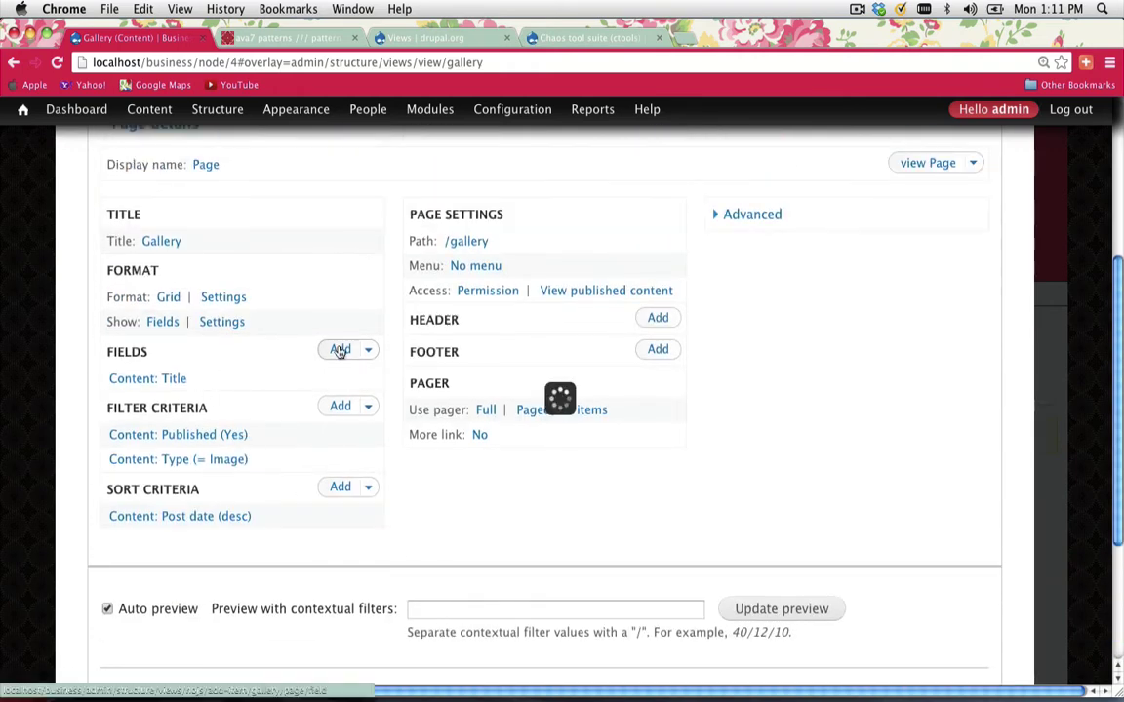
{"action": "scroll", "coordinate": [312, 377], "scroll_direction": "down", "scroll_amount": 10}
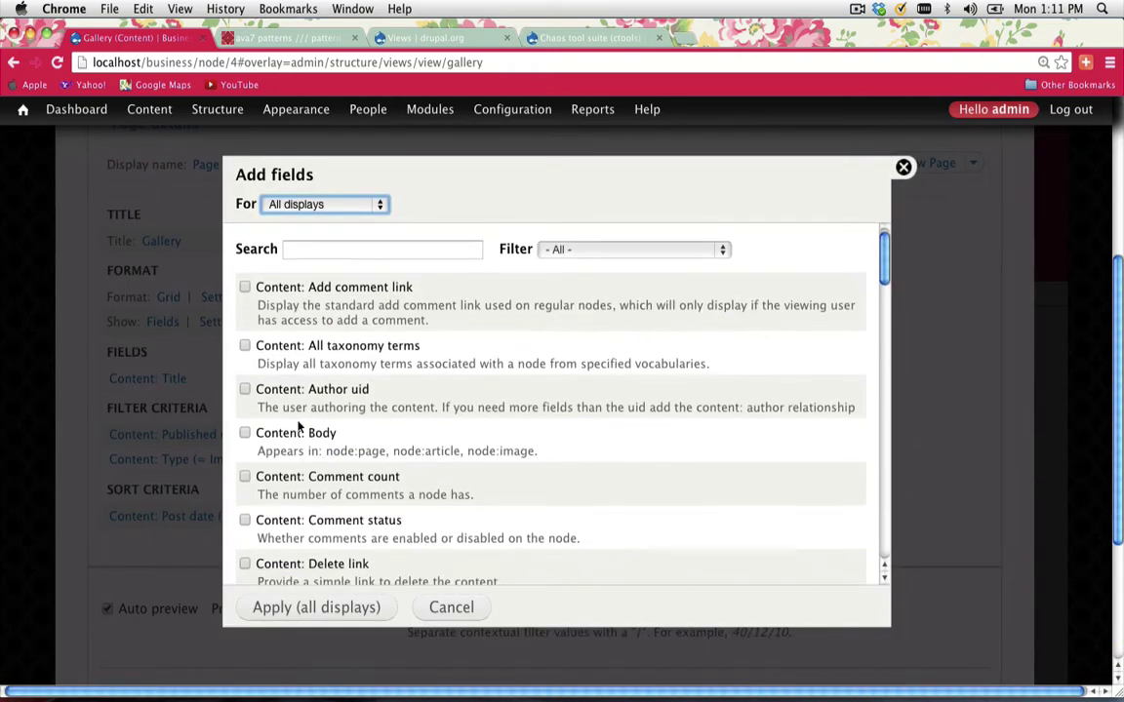
{"action": "scroll", "coordinate": [299, 423], "scroll_direction": "down", "scroll_amount": 15}
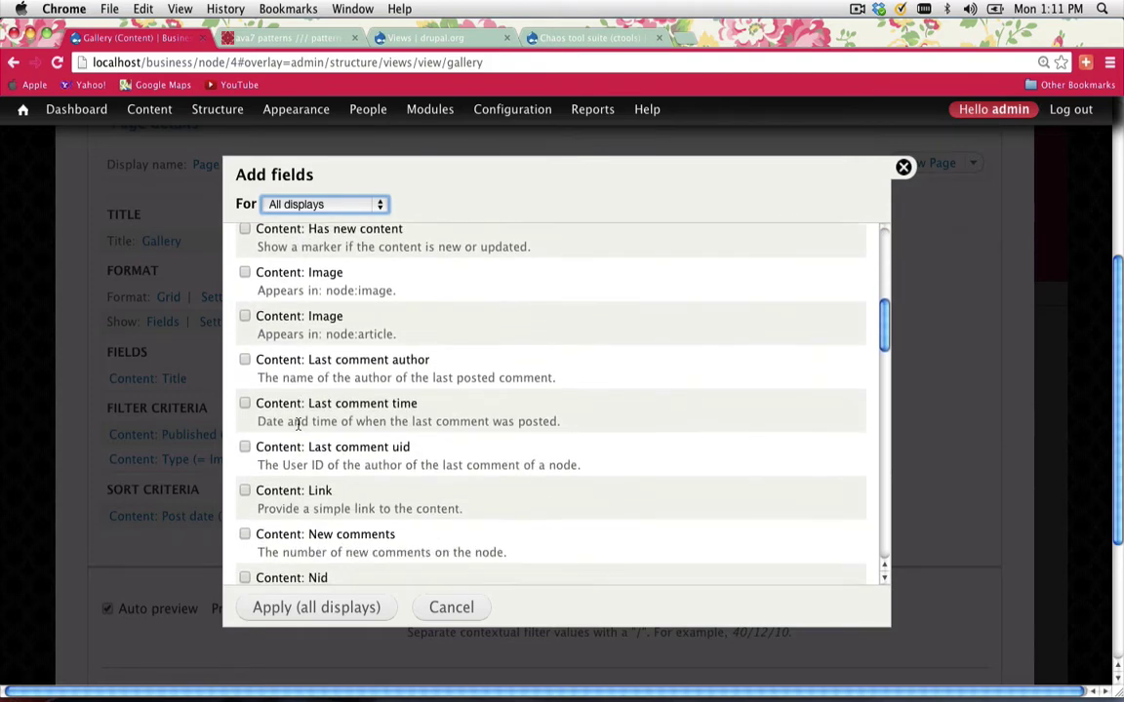
{"action": "scroll", "coordinate": [298, 423], "scroll_direction": "down", "scroll_amount": 7}
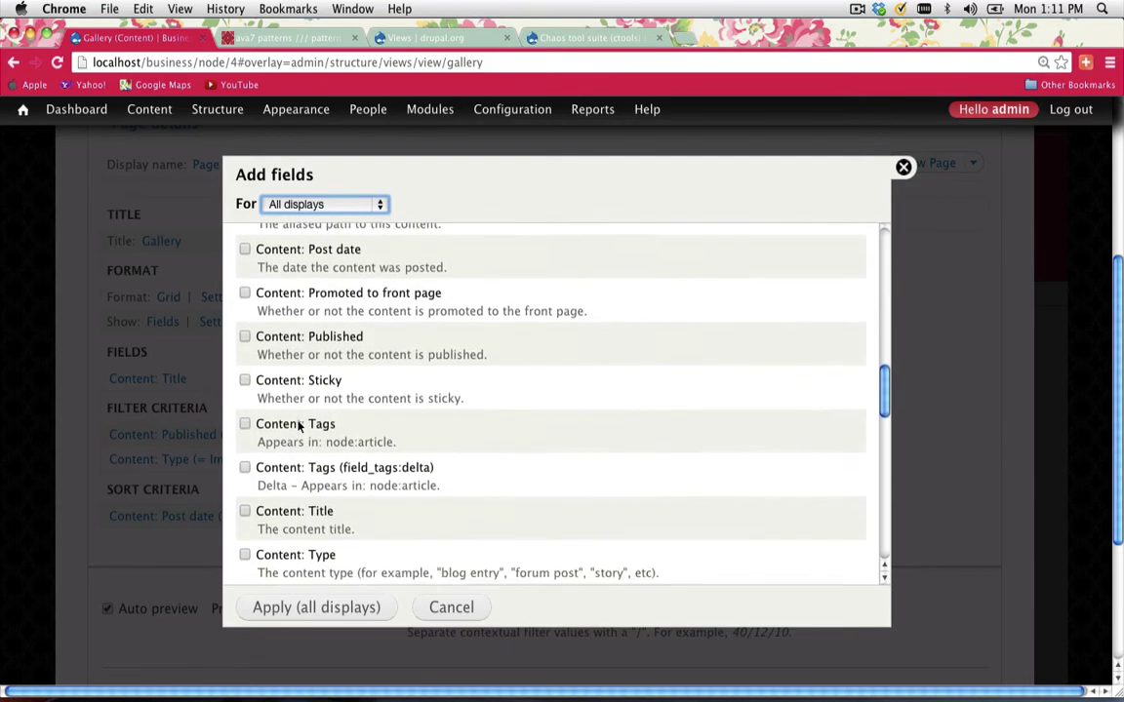
{"action": "scroll", "coordinate": [345, 439], "scroll_direction": "up", "scroll_amount": 20}
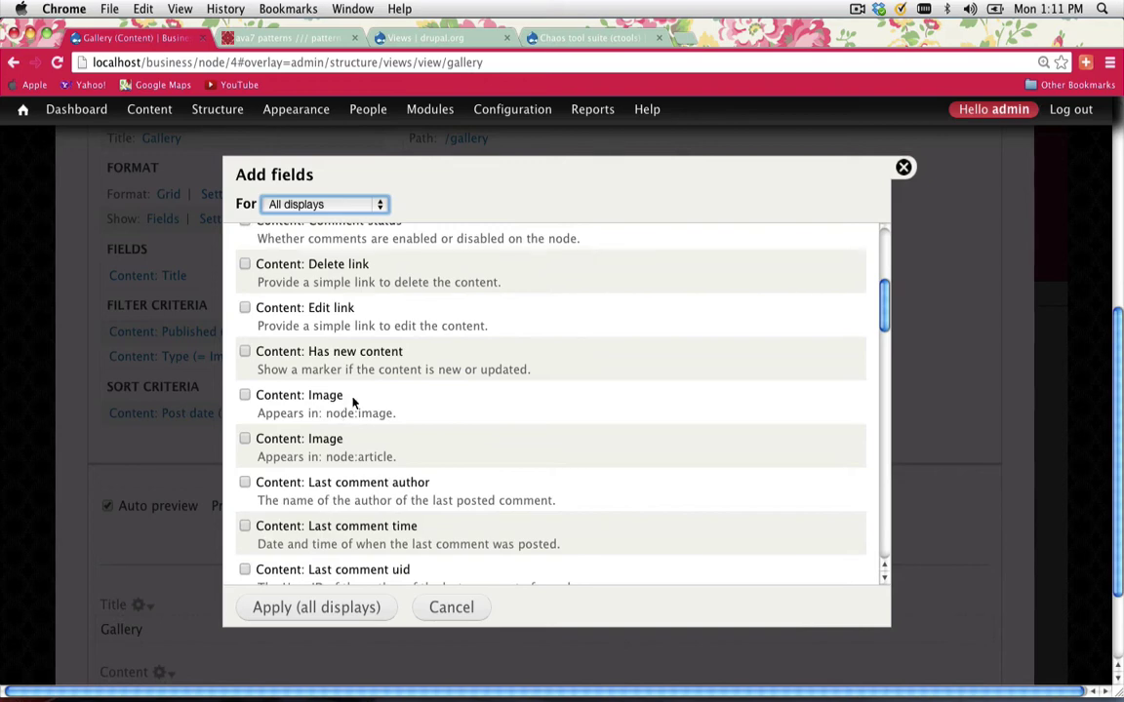
{"action": "left_click_drag", "start_coordinate": [353, 402], "coordinate": [254, 403]}
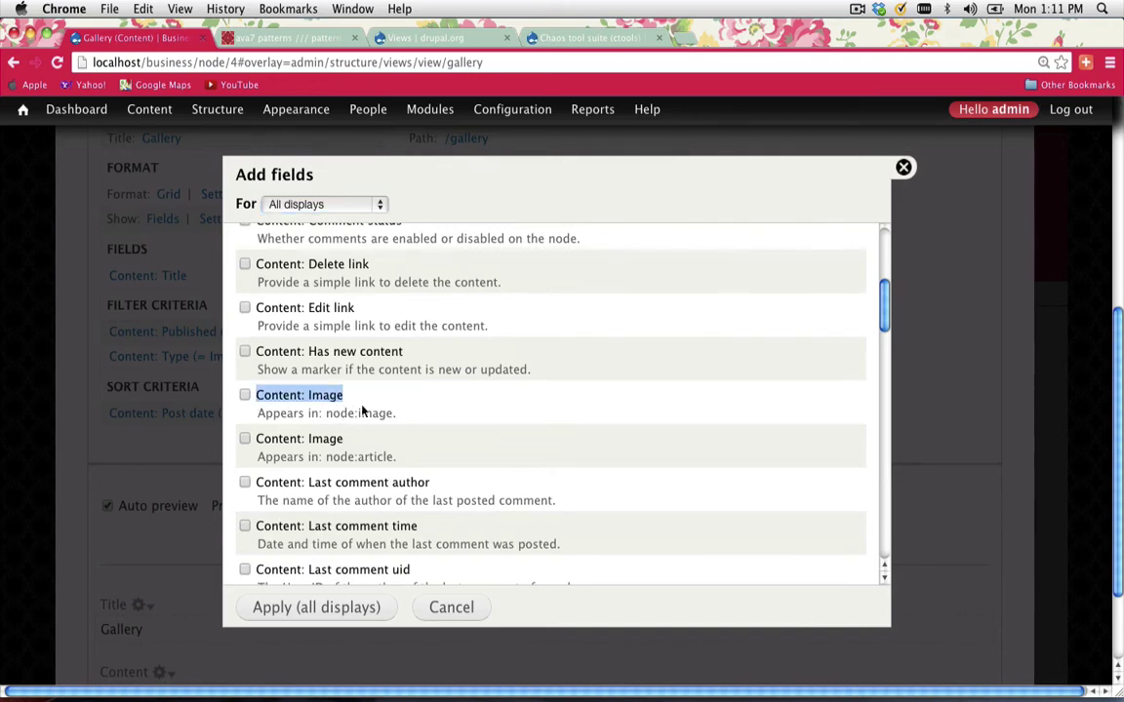
{"action": "left_click", "coordinate": [245, 398]}
{"action": "left_click", "coordinate": [323, 609]}
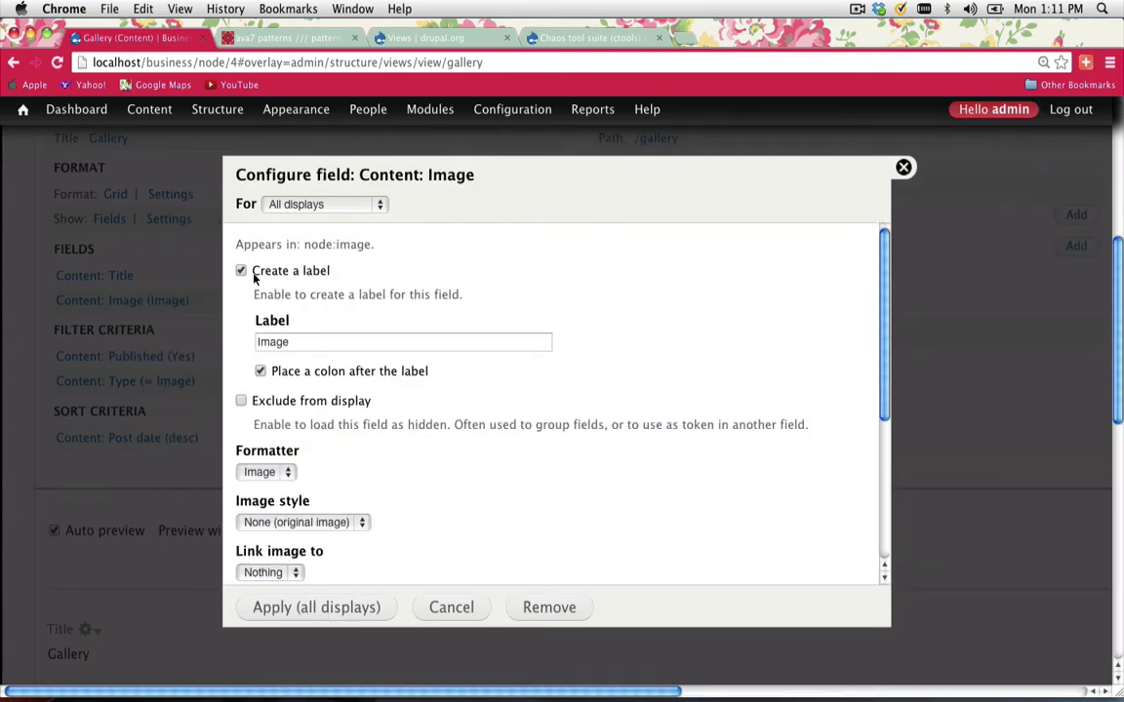
- Turn off the Image field's label and set its image style to Medium (220x220), keeping the Image formatter
{"action": "left_click", "coordinate": [240, 271]}
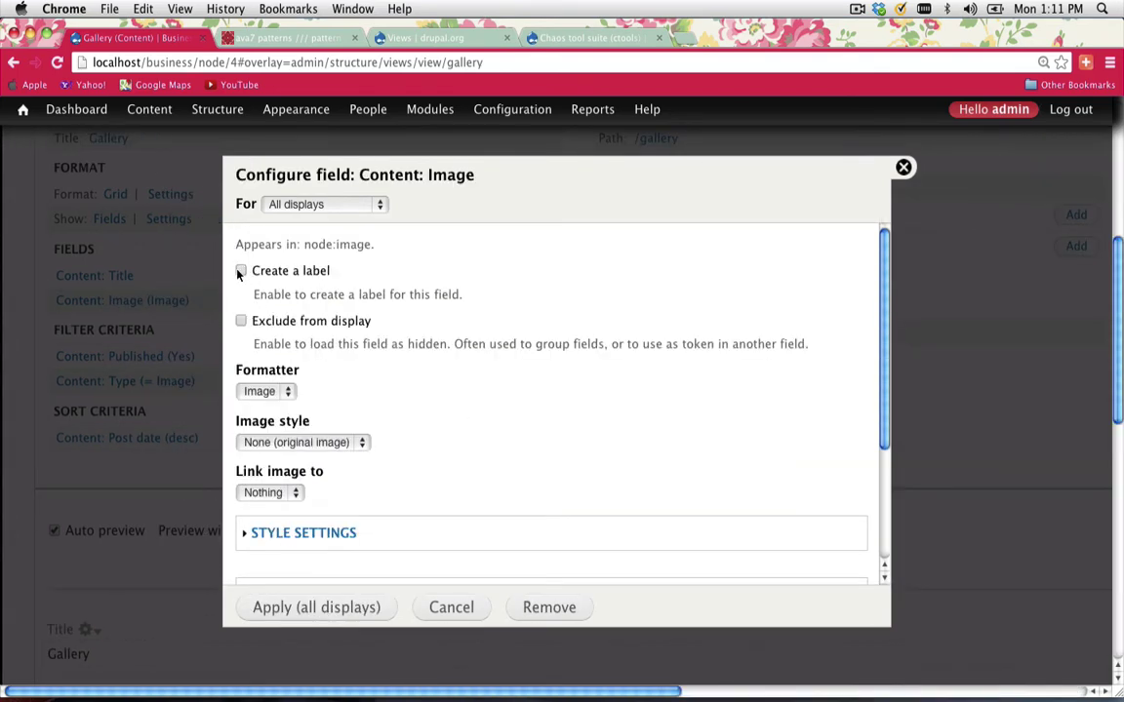
{"action": "scroll", "coordinate": [268, 401], "scroll_direction": "down", "scroll_amount": 1}
{"action": "left_click", "coordinate": [274, 342]}
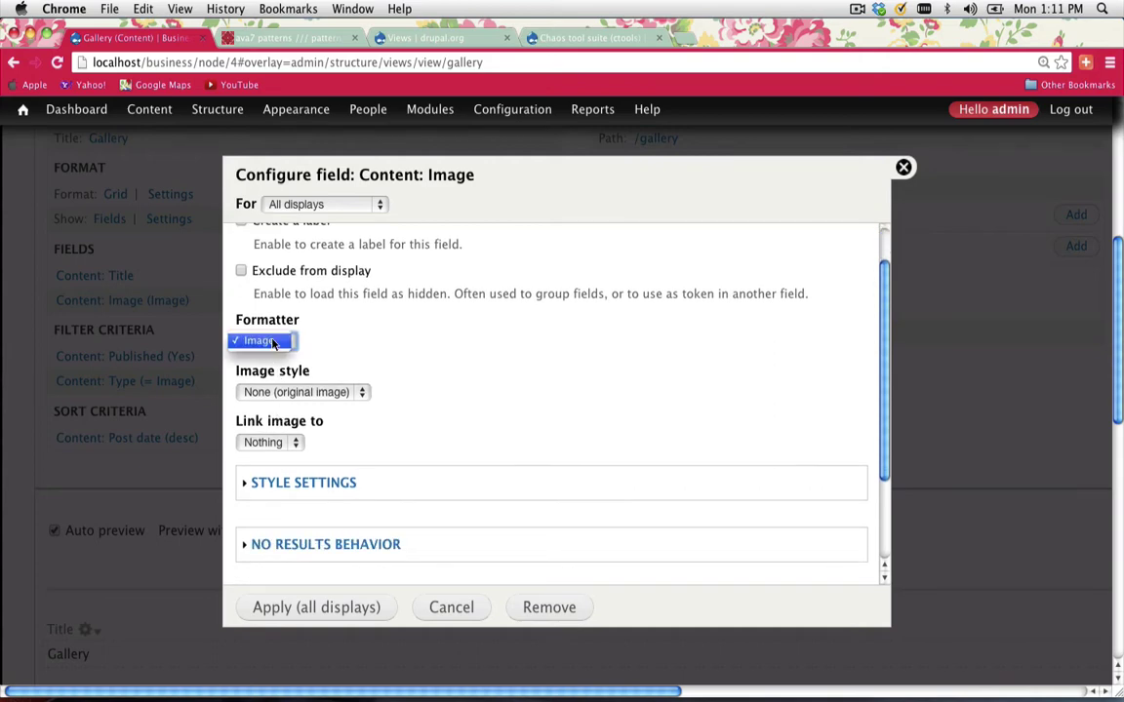
{"action": "left_click", "coordinate": [274, 342]}
{"action": "left_click", "coordinate": [276, 393]}
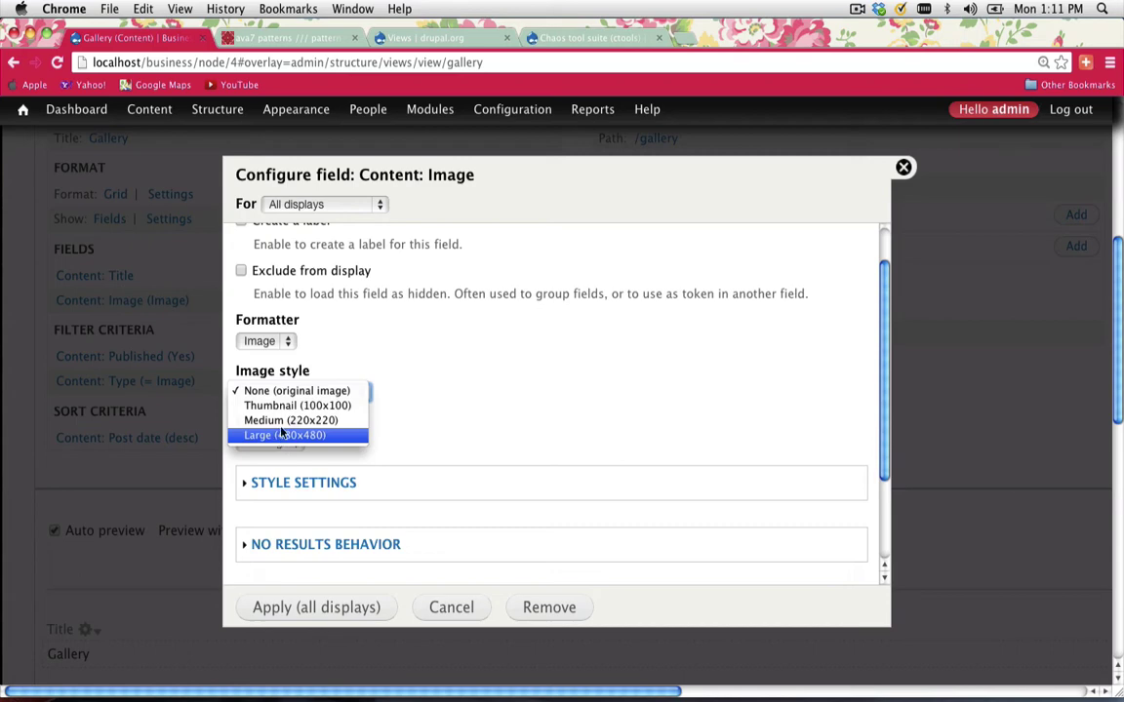
{"action": "key", "text": "Escape"}
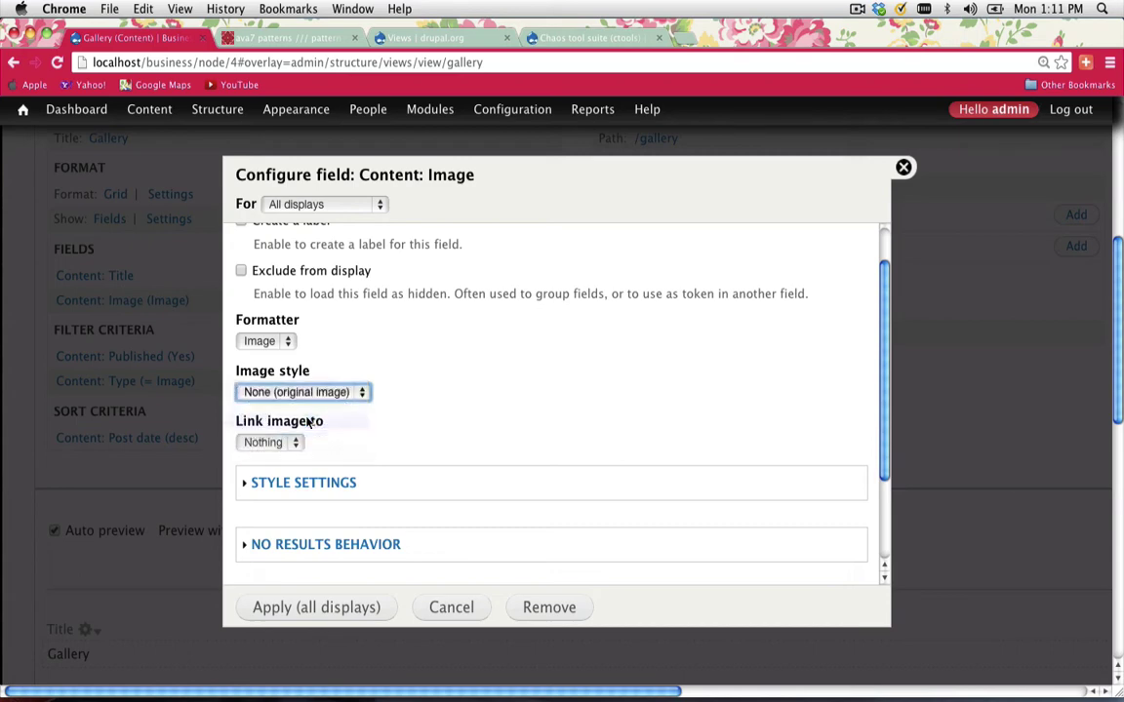
- Link the Image field to Content, apply its configuration to all displays, and check the preview
{"action": "left_click", "coordinate": [273, 444]}
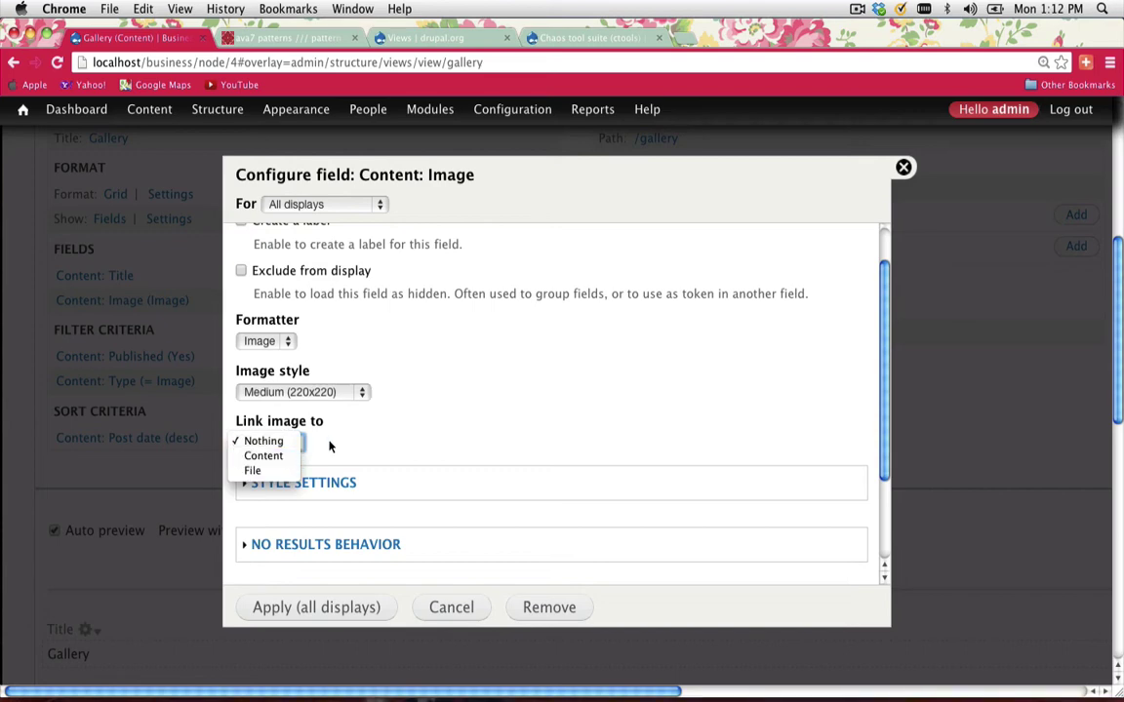
{"action": "left_click", "coordinate": [277, 456]}
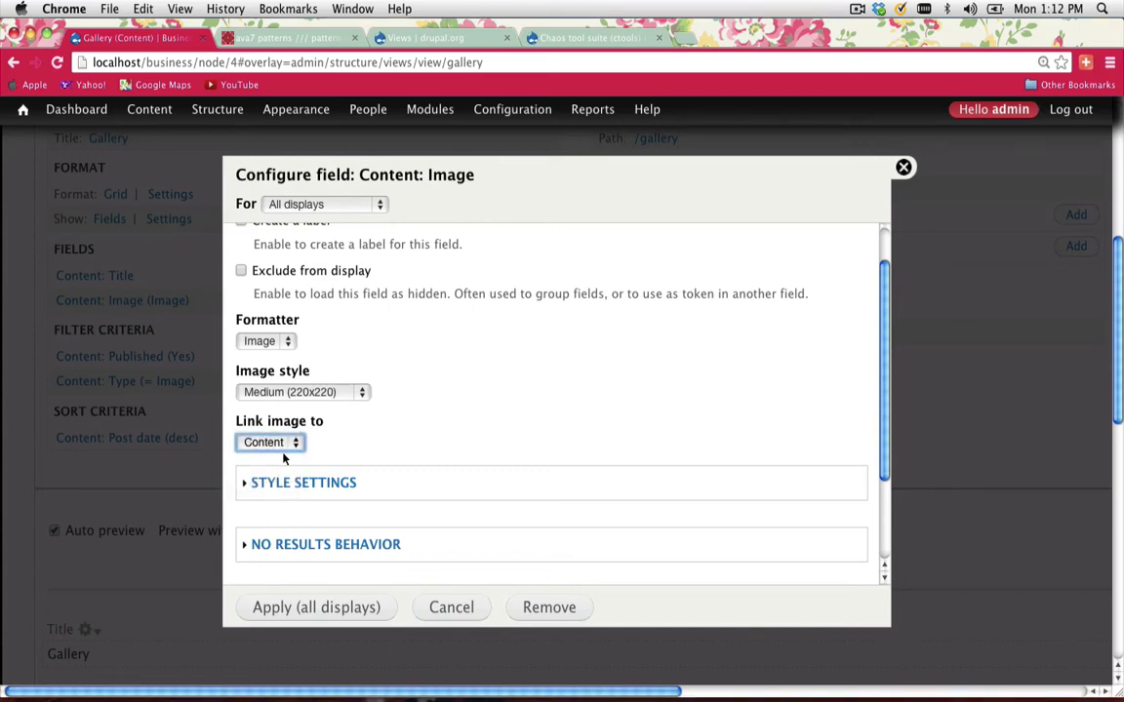
{"action": "scroll", "coordinate": [390, 459], "scroll_direction": "down", "scroll_amount": 1}
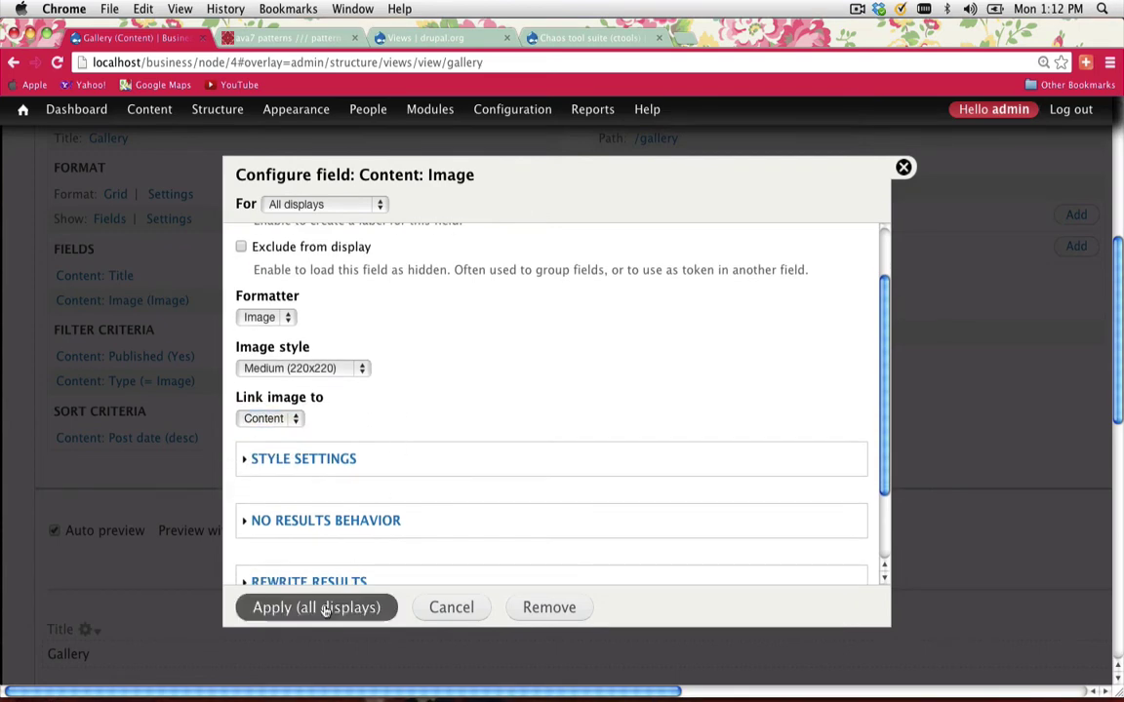
{"action": "left_click", "coordinate": [325, 607]}
{"action": "scroll", "coordinate": [403, 572], "scroll_direction": "down", "scroll_amount": 5}
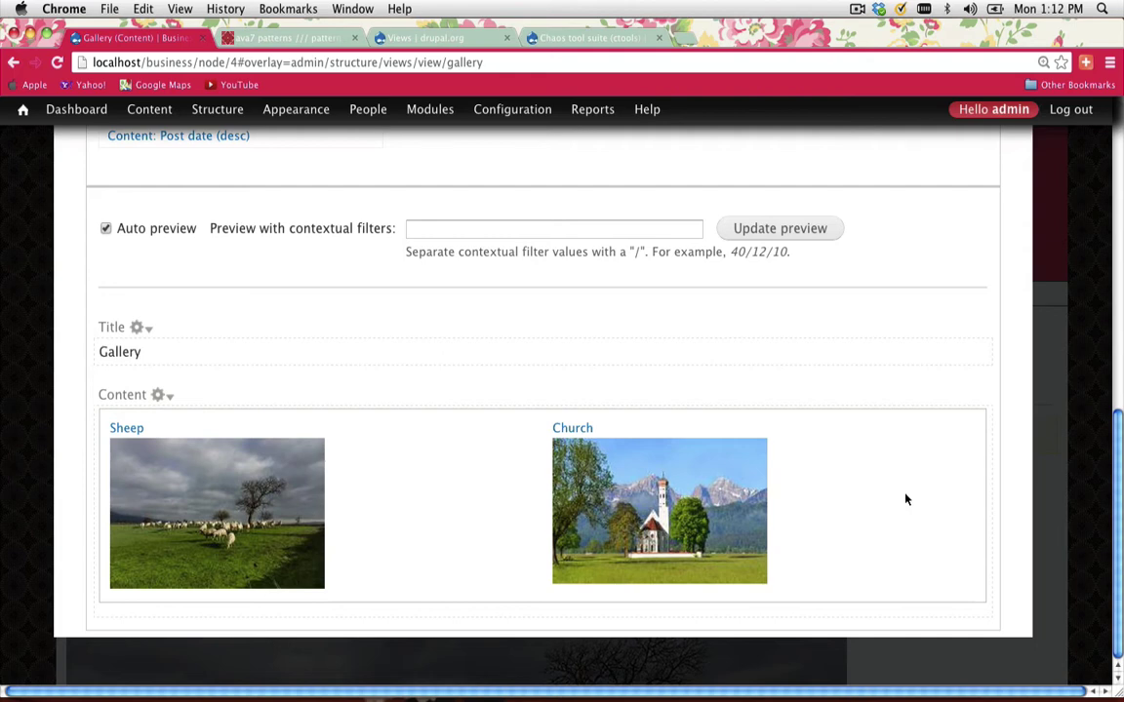
{"action": "left_click_drag", "start_coordinate": [598, 433], "coordinate": [552, 429]}
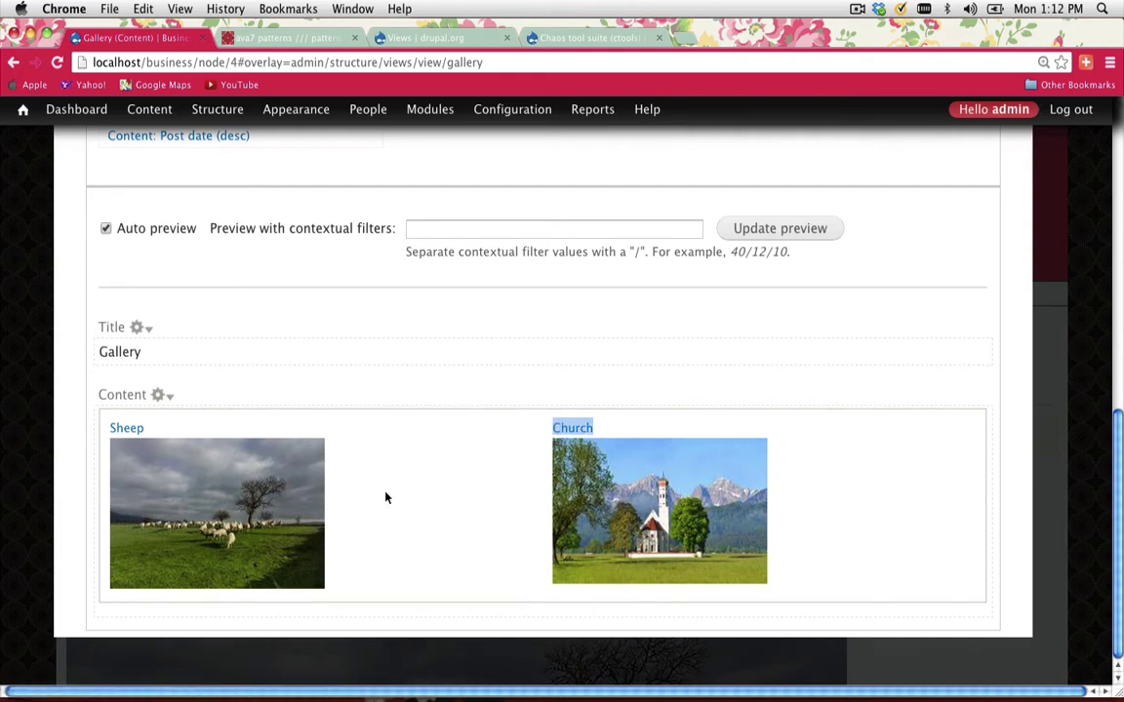
- Rearrange the Gallery view's fields for all displays so Content: Image comes before Content: Title, and check the preview
{"action": "scroll", "coordinate": [383, 496], "scroll_direction": "up", "scroll_amount": 5}
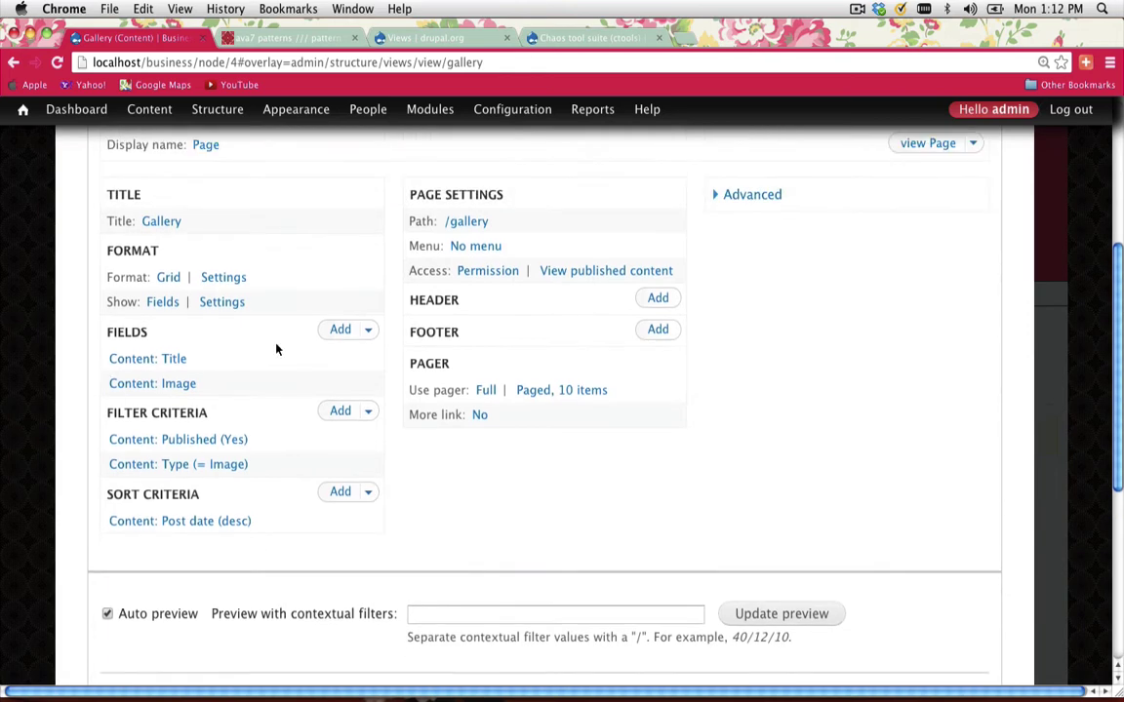
{"action": "left_click", "coordinate": [370, 331]}
{"action": "left_click", "coordinate": [339, 353]}
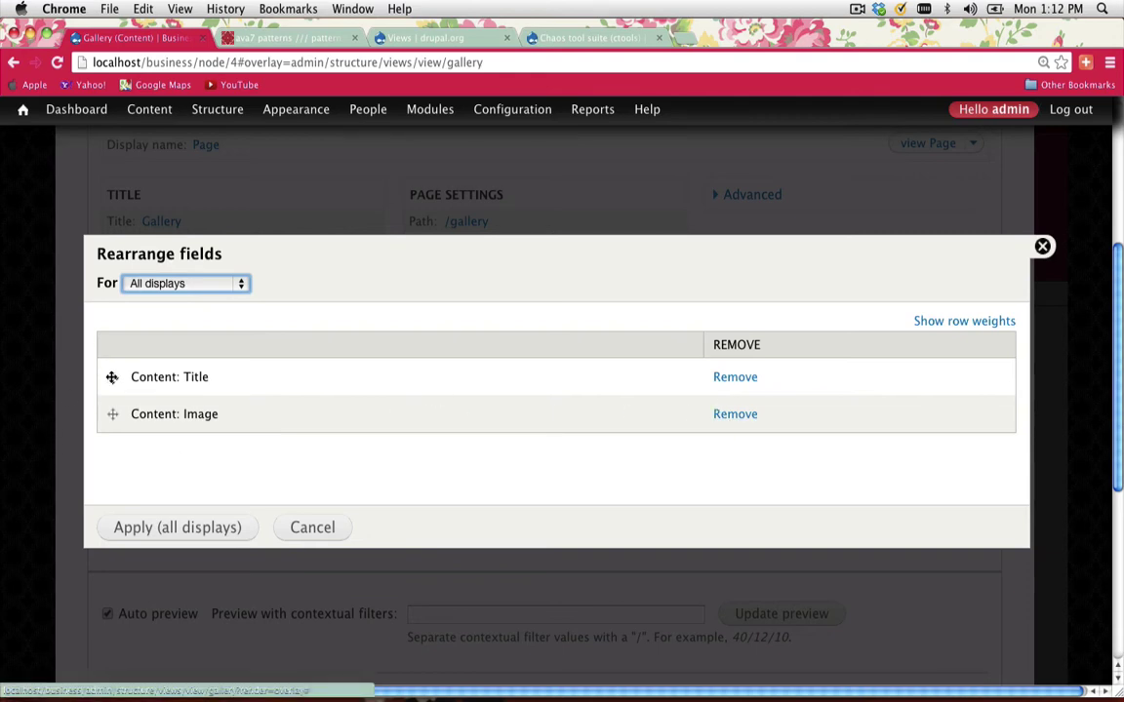
{"action": "left_click_drag", "start_coordinate": [112, 377], "coordinate": [111, 413]}
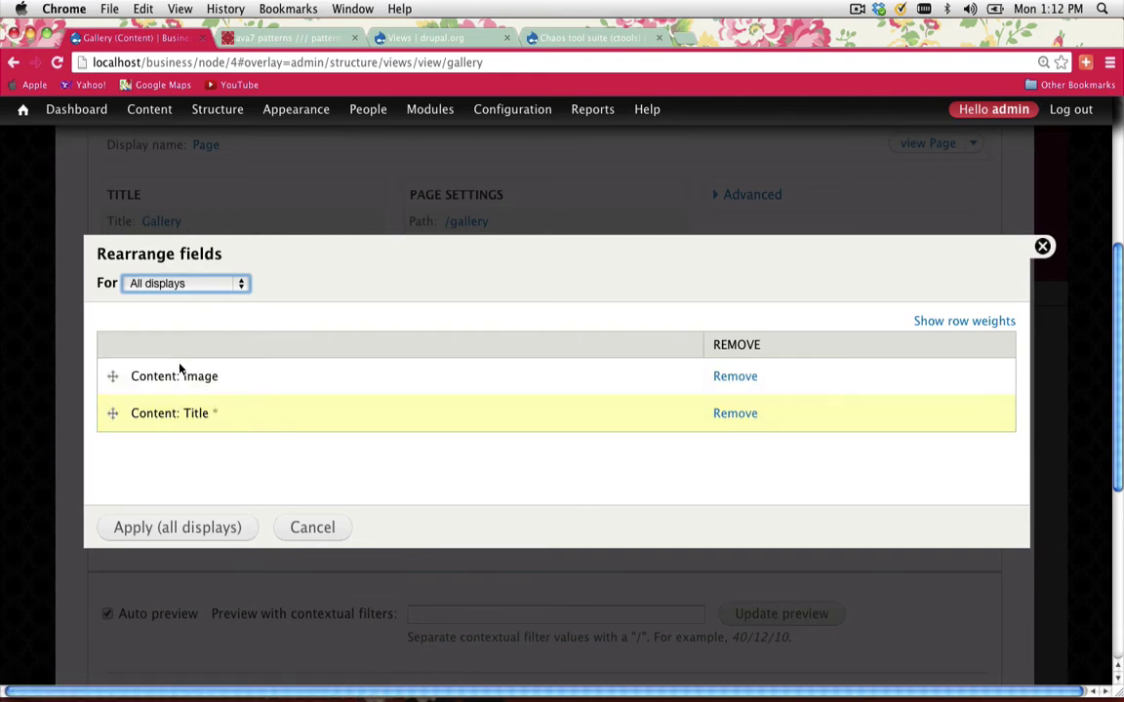
{"action": "left_click", "coordinate": [171, 528]}
{"action": "scroll", "coordinate": [342, 546], "scroll_direction": "down", "scroll_amount": 1}
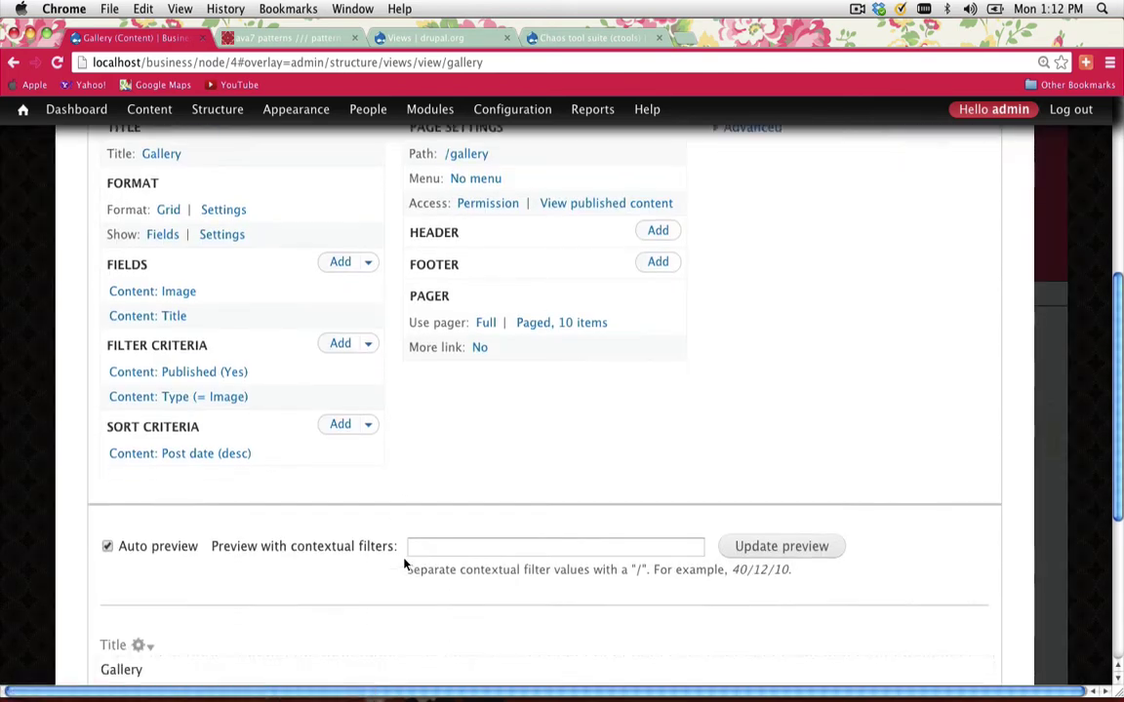
{"action": "scroll", "coordinate": [404, 563], "scroll_direction": "down", "scroll_amount": 3}
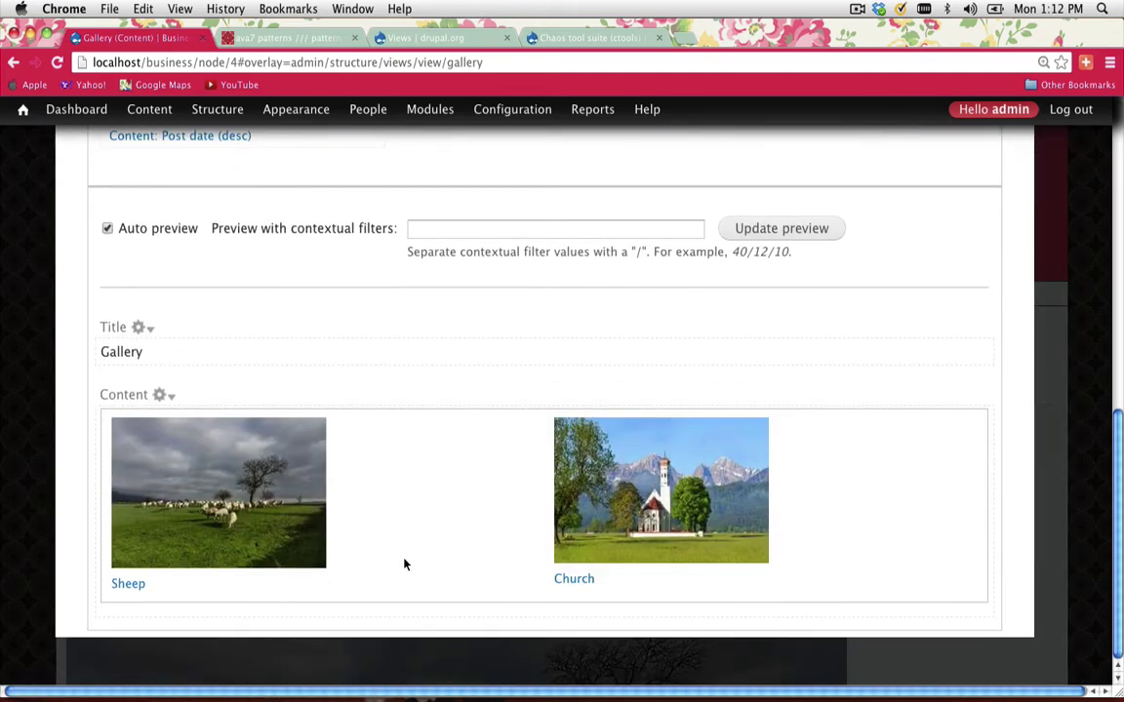
- Save the Gallery view and close its administration overlay
{"action": "scroll", "coordinate": [405, 564], "scroll_direction": "up", "scroll_amount": 10}
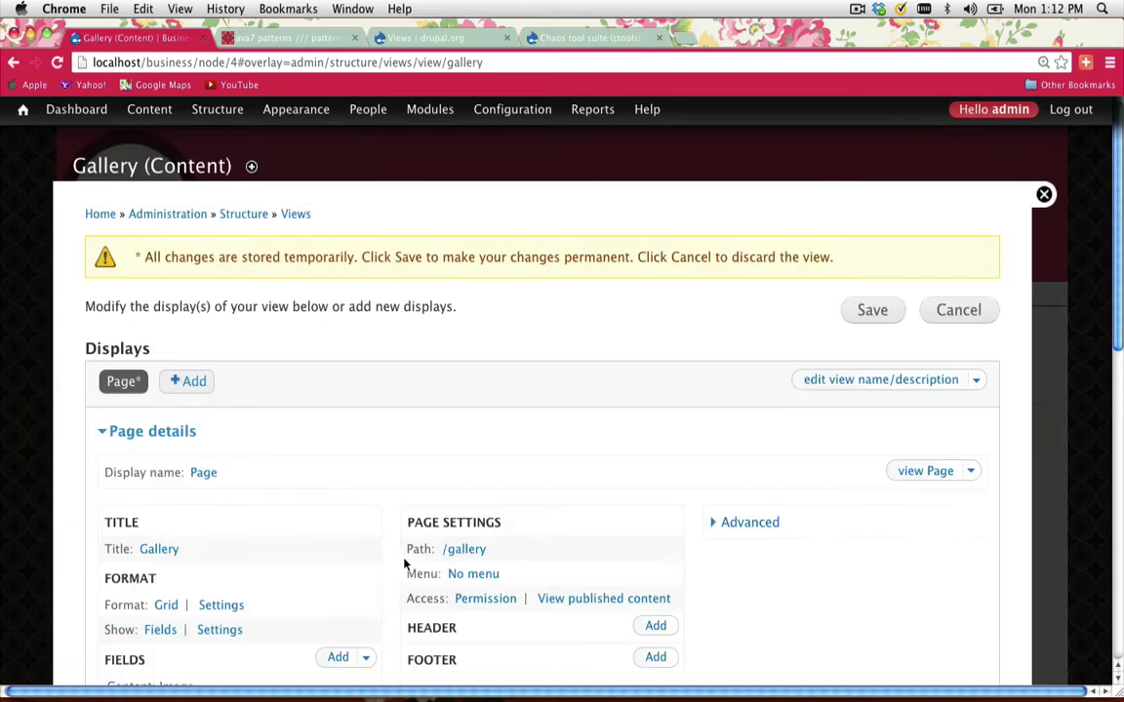
{"action": "left_click", "coordinate": [872, 314]}
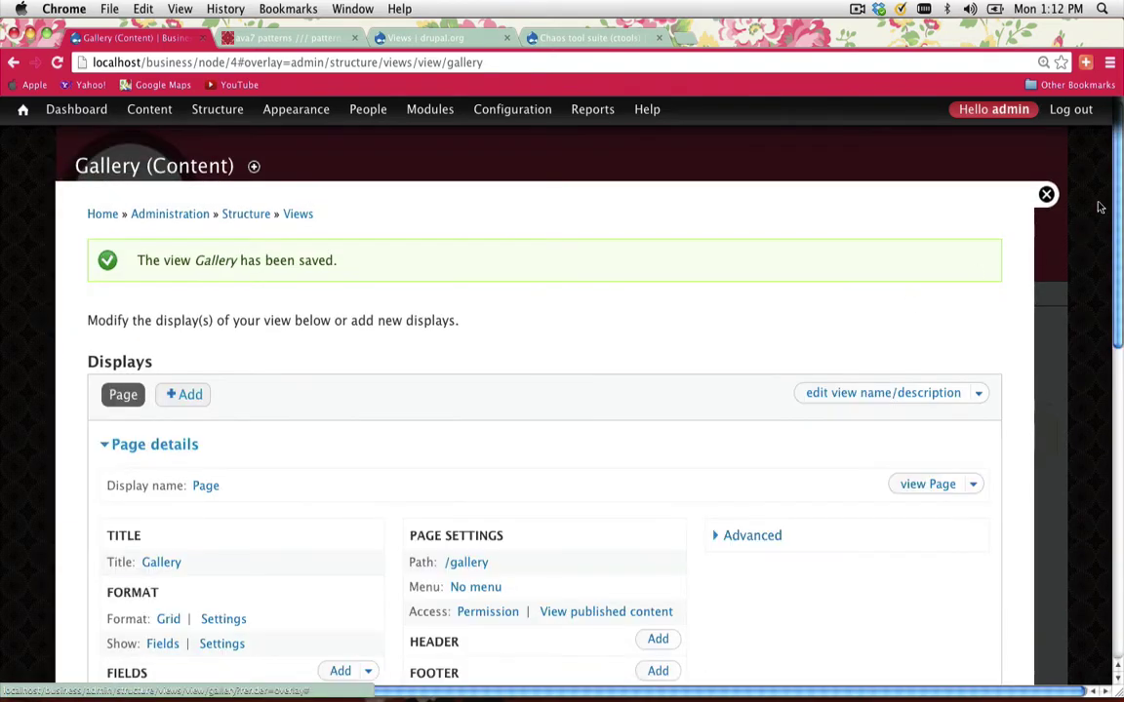
{"action": "left_click", "coordinate": [1045, 195]}
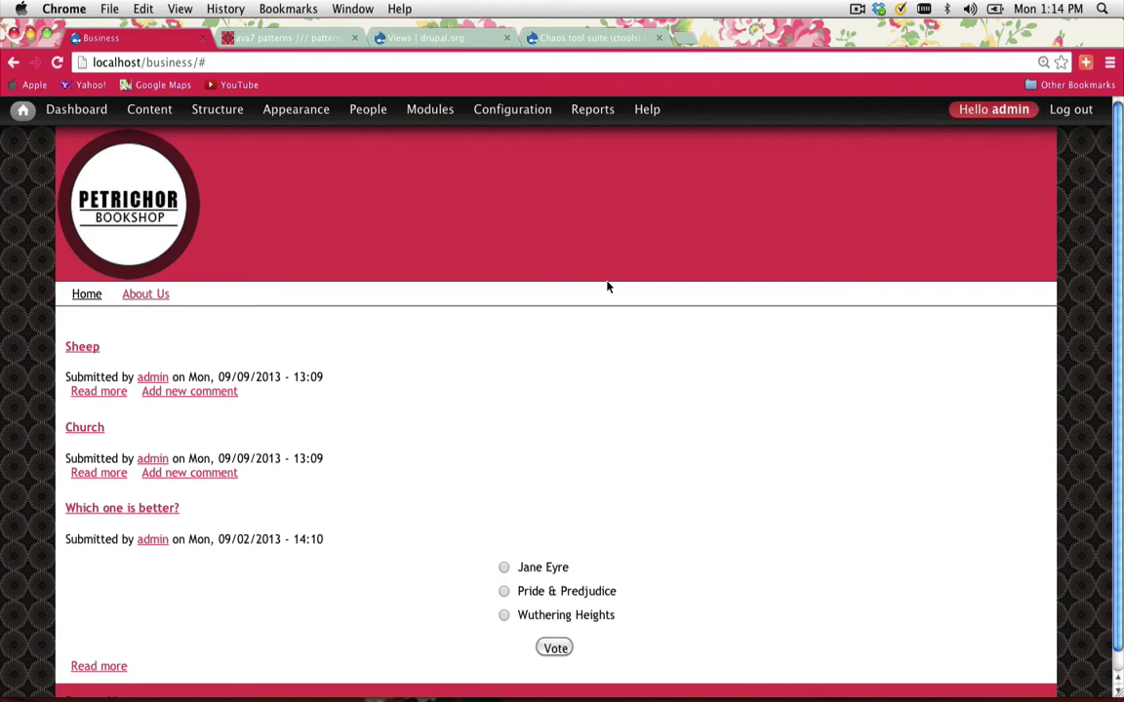
- Create a new link in the Main menu with the title Gallery and the path gallery
{"action": "mouse_move", "coordinate": [216, 109]}
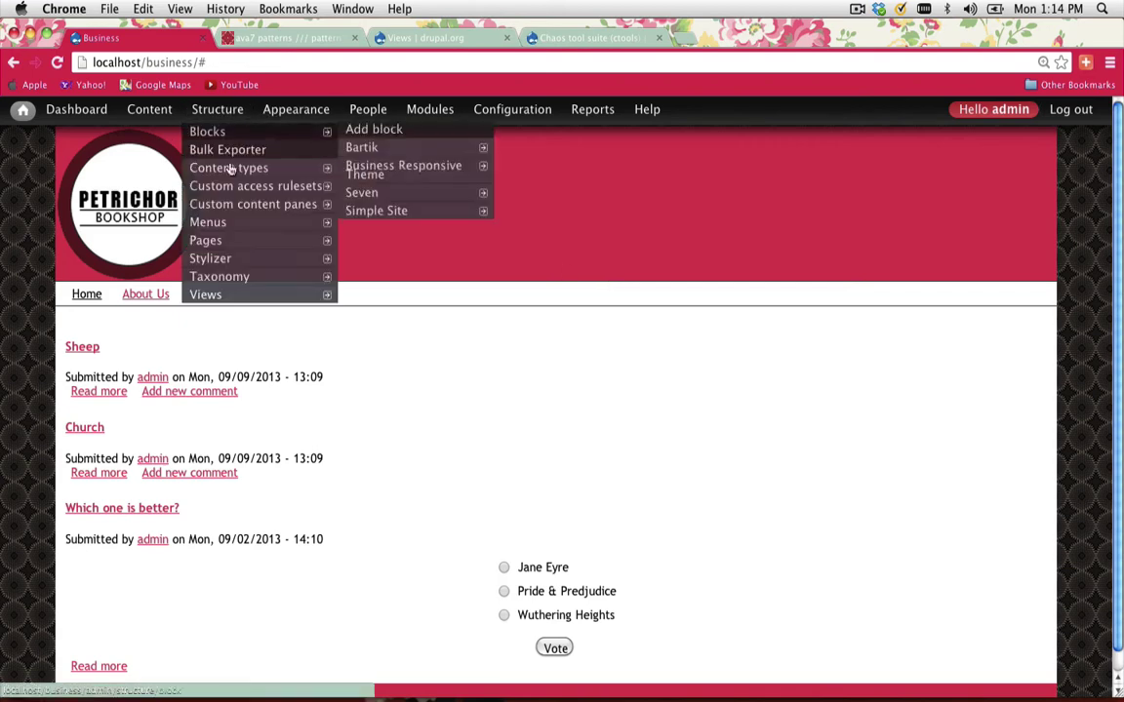
{"action": "mouse_move", "coordinate": [241, 225]}
{"action": "mouse_move", "coordinate": [416, 238]}
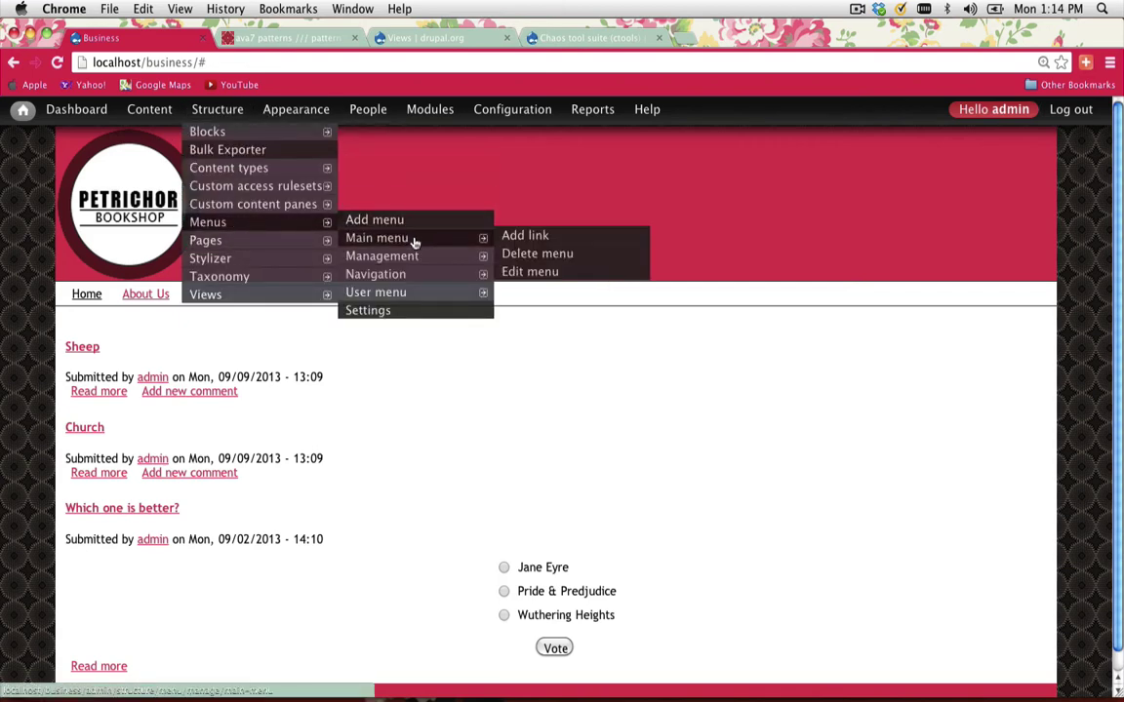
{"action": "left_click", "coordinate": [541, 237]}
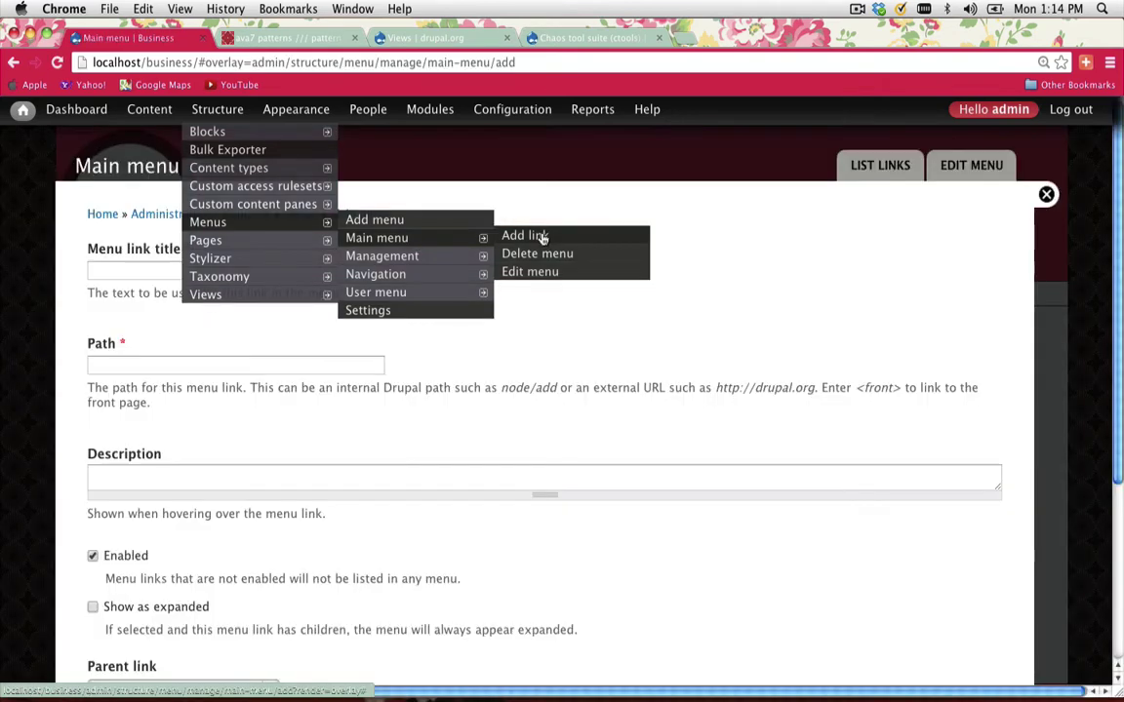
{"action": "left_click", "coordinate": [116, 273]}
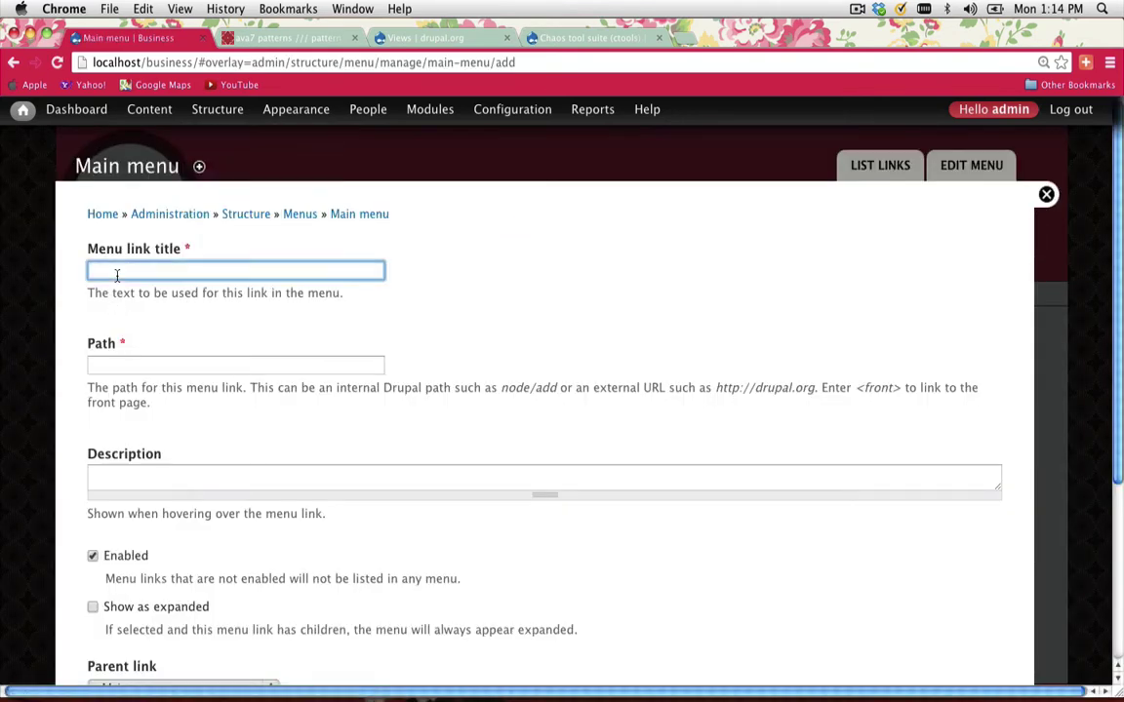
{"action": "type", "text": "galler"}
{"action": "type", "text": "alle"}
{"action": "left_click", "coordinate": [178, 381]}
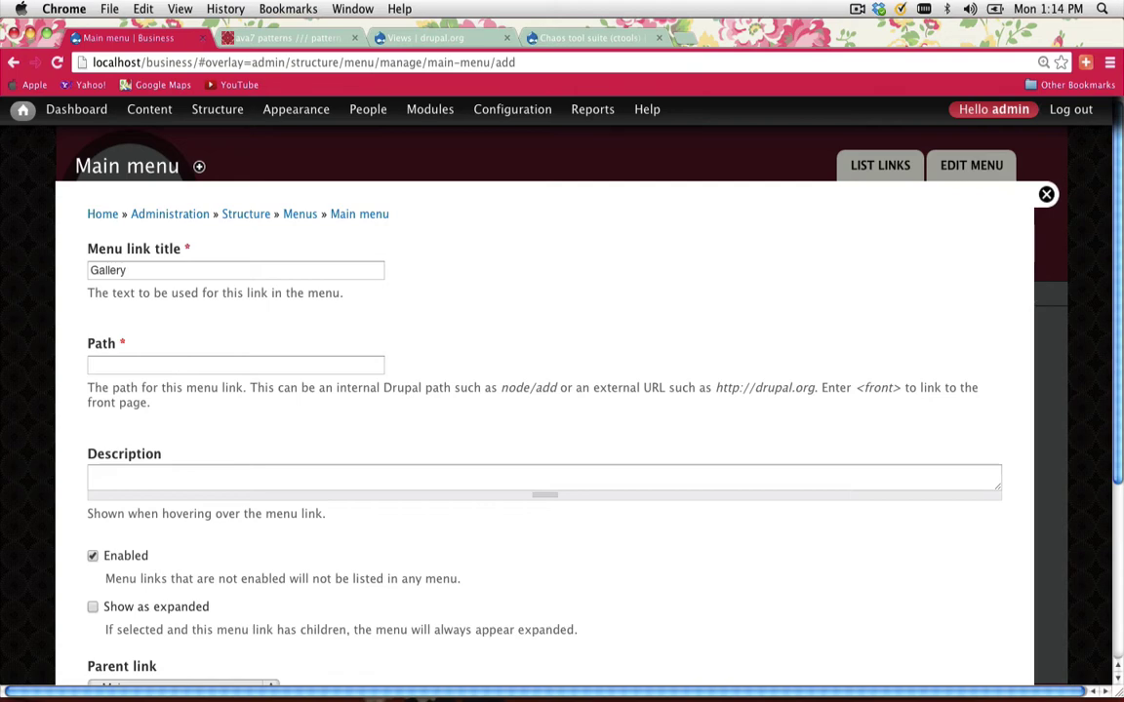
{"action": "left_click", "coordinate": [166, 364]}
{"action": "type", "text": "gallery"}
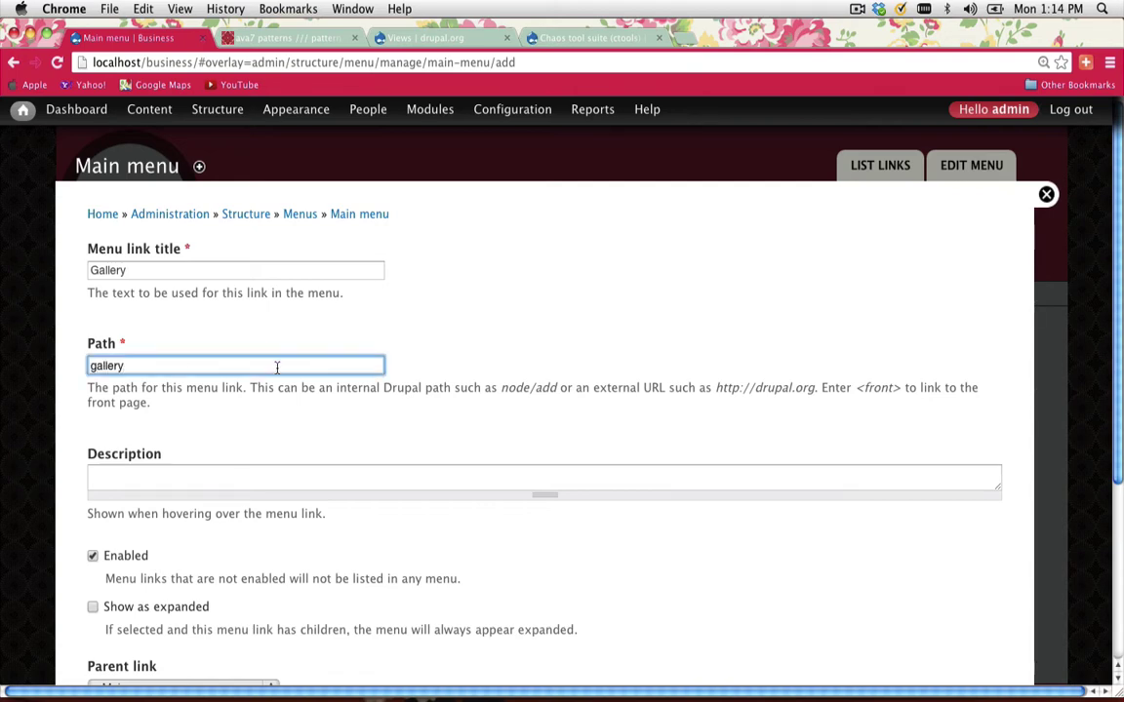
- Choose a weight for the Gallery menu link, keep <Main menu> as its parent, and save the link
{"action": "scroll", "coordinate": [254, 394], "scroll_direction": "down", "scroll_amount": 5}
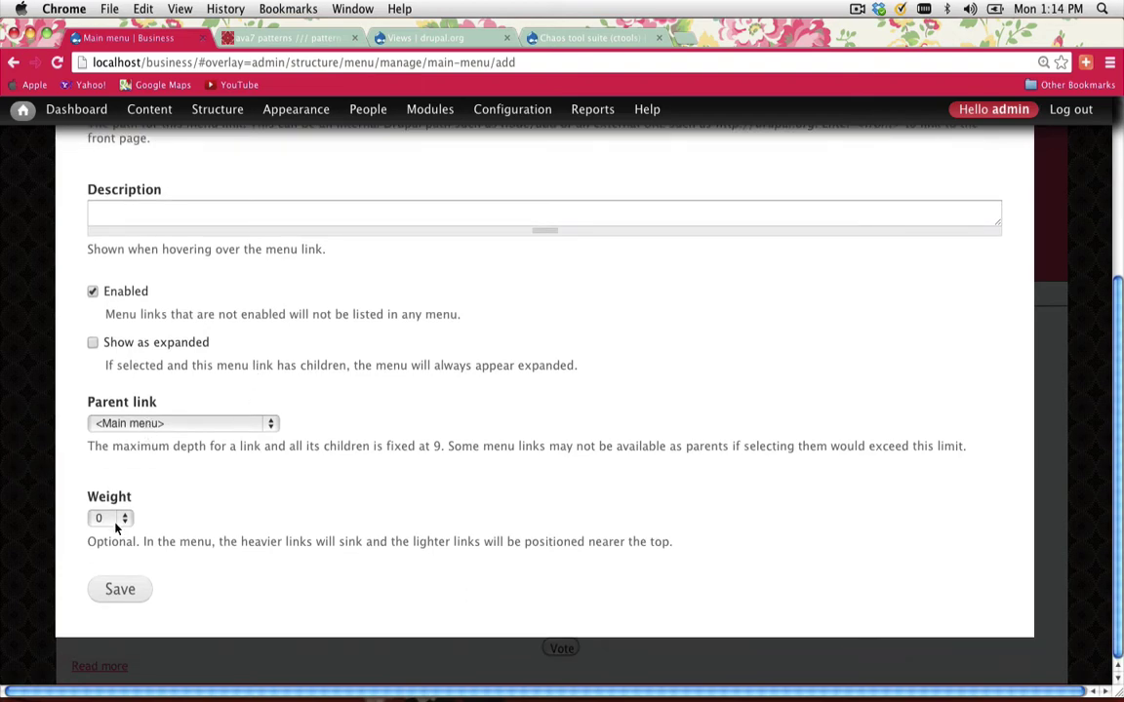
{"action": "left_click", "coordinate": [115, 526]}
{"action": "left_click", "coordinate": [110, 562]}
{"action": "left_click", "coordinate": [118, 590]}
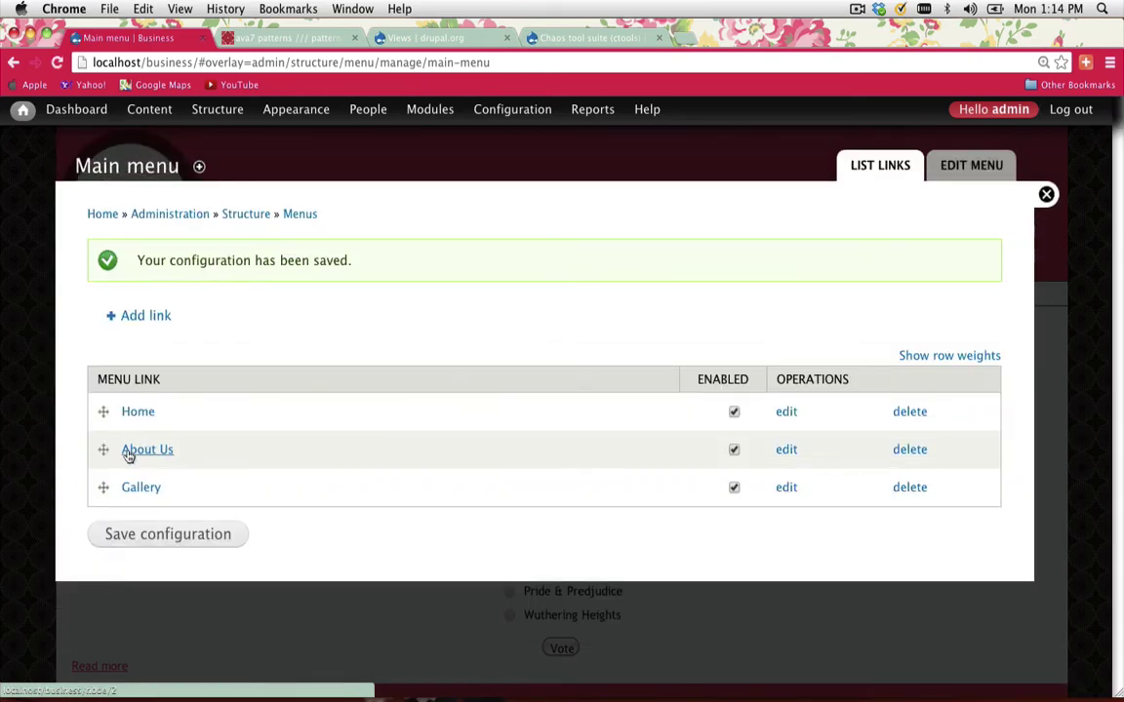
- Save the Main menu configuration, close the overlay and open the Gallery page from the site's navigation
{"action": "left_click", "coordinate": [146, 532]}
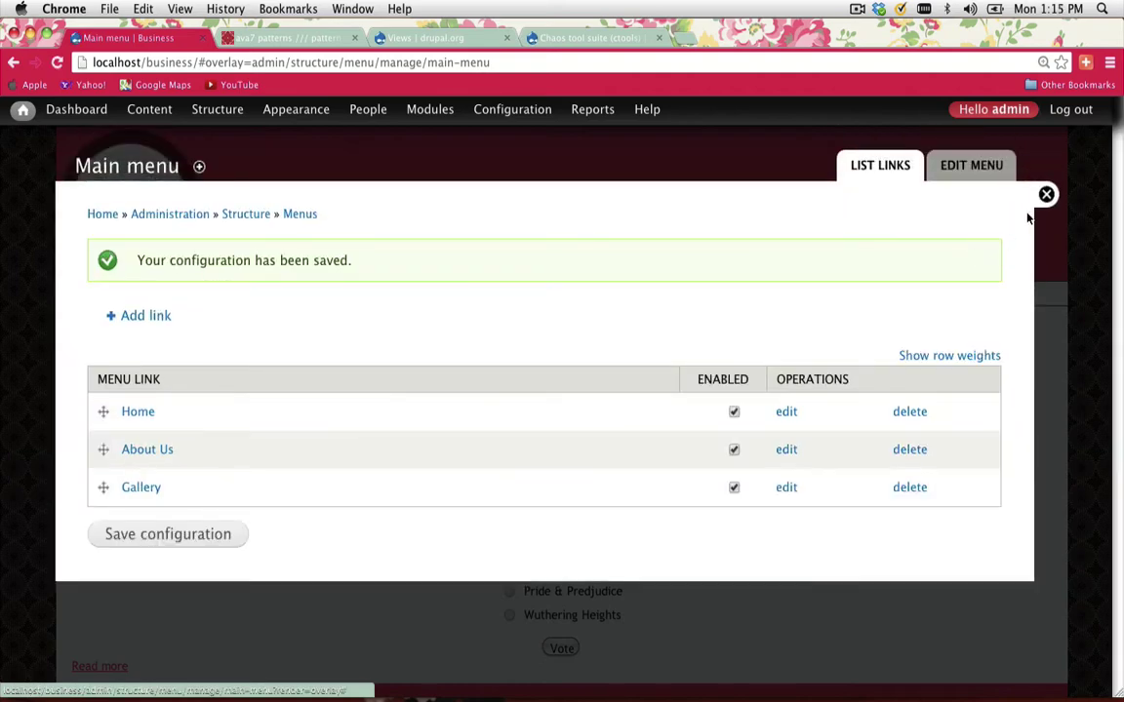
{"action": "left_click", "coordinate": [1045, 193]}
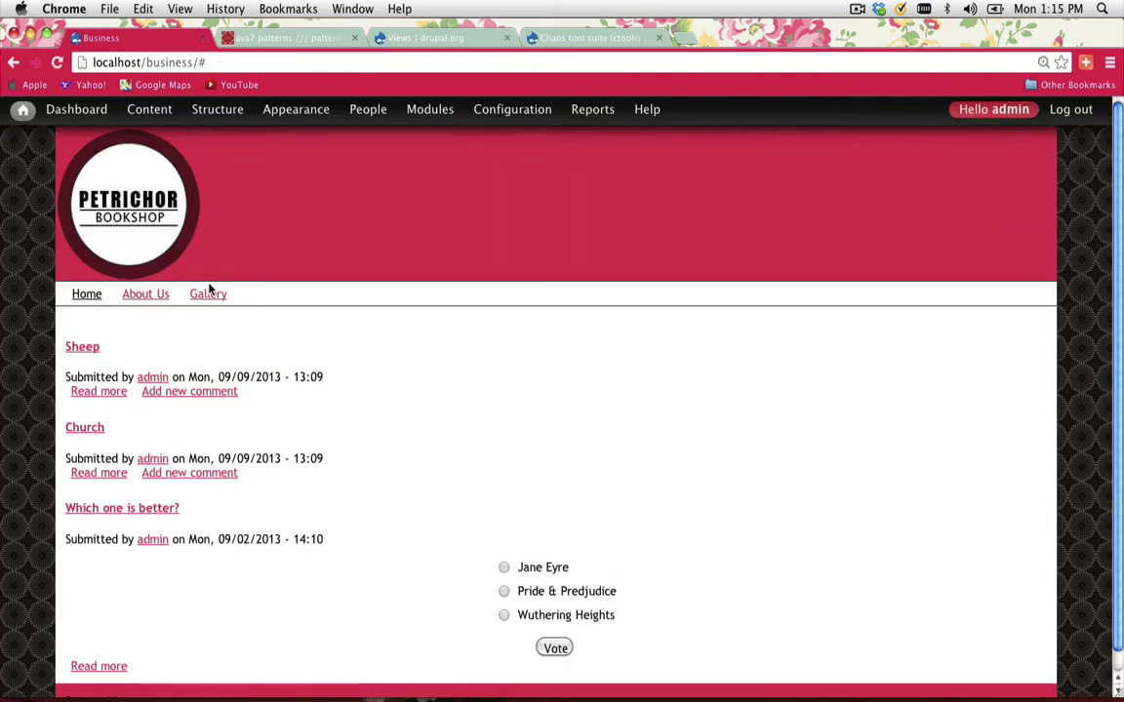
{"action": "left_click", "coordinate": [214, 304]}
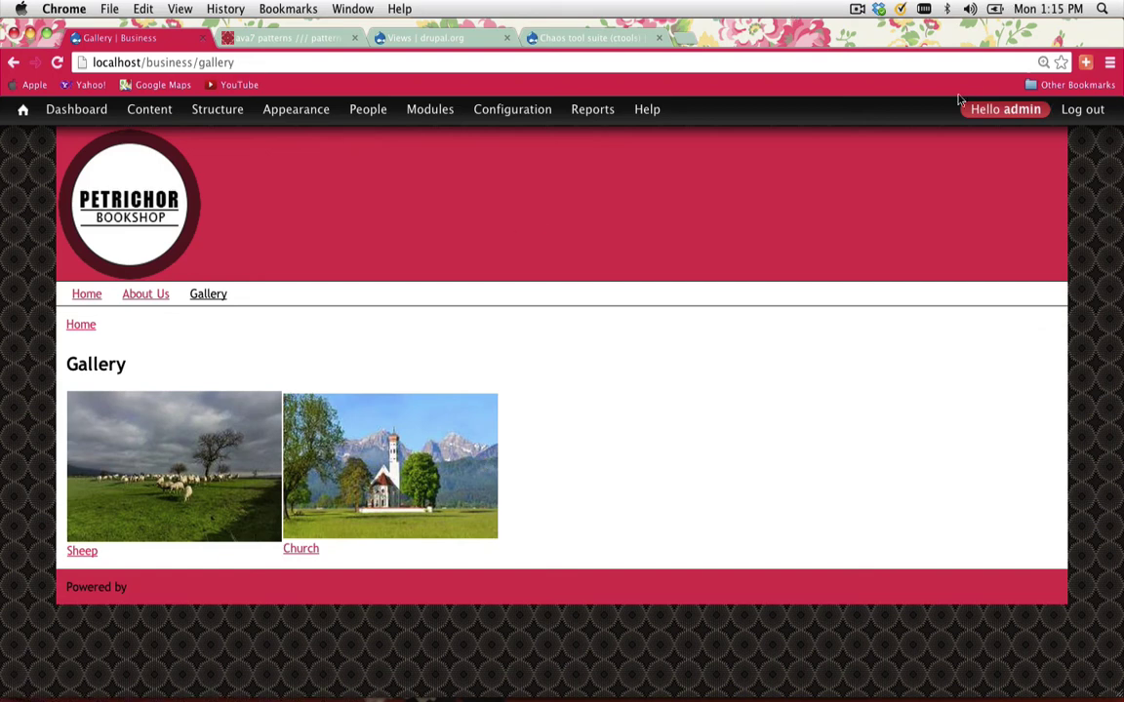
- Find the Taxonomy module in the module list, open its configuration and review the existing vocabulary
{"action": "left_click", "coordinate": [437, 113]}
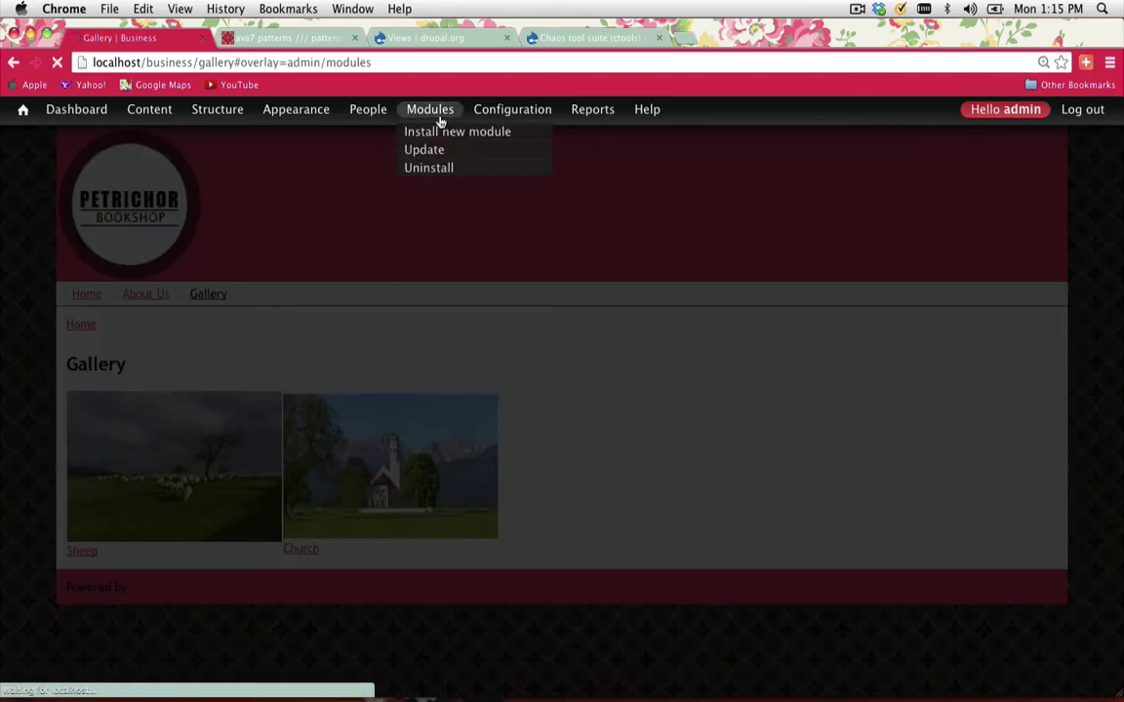
{"action": "scroll", "coordinate": [299, 526], "scroll_direction": "down", "scroll_amount": 12}
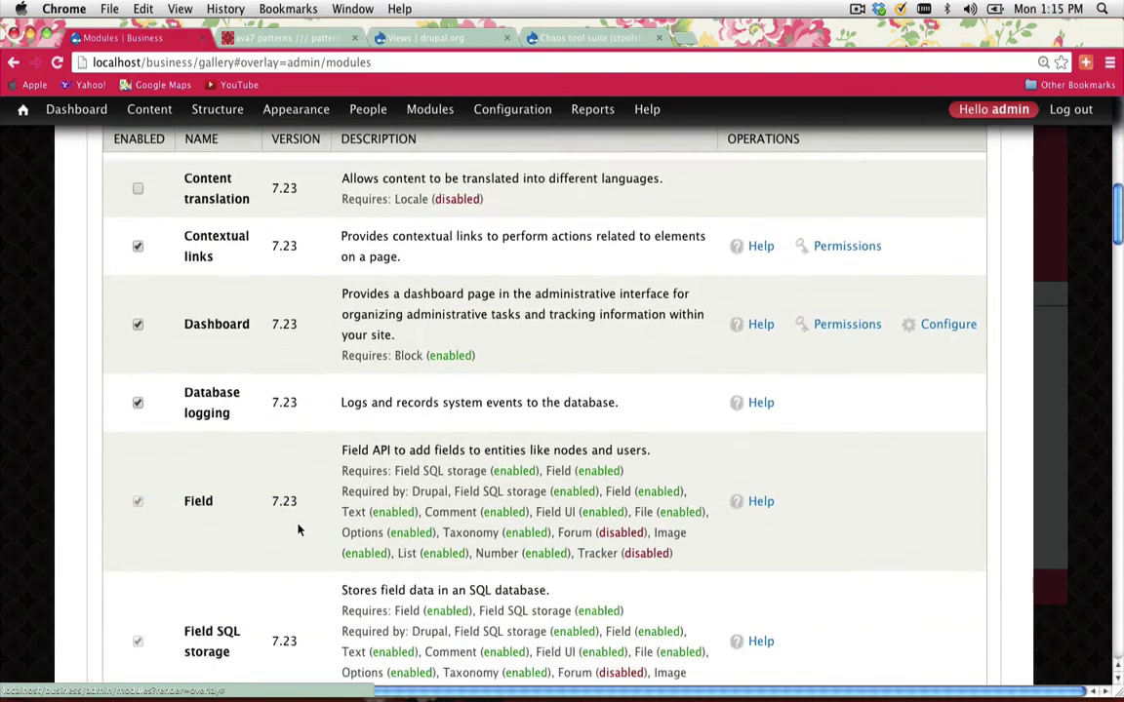
{"action": "scroll", "coordinate": [299, 526], "scroll_direction": "down", "scroll_amount": 15}
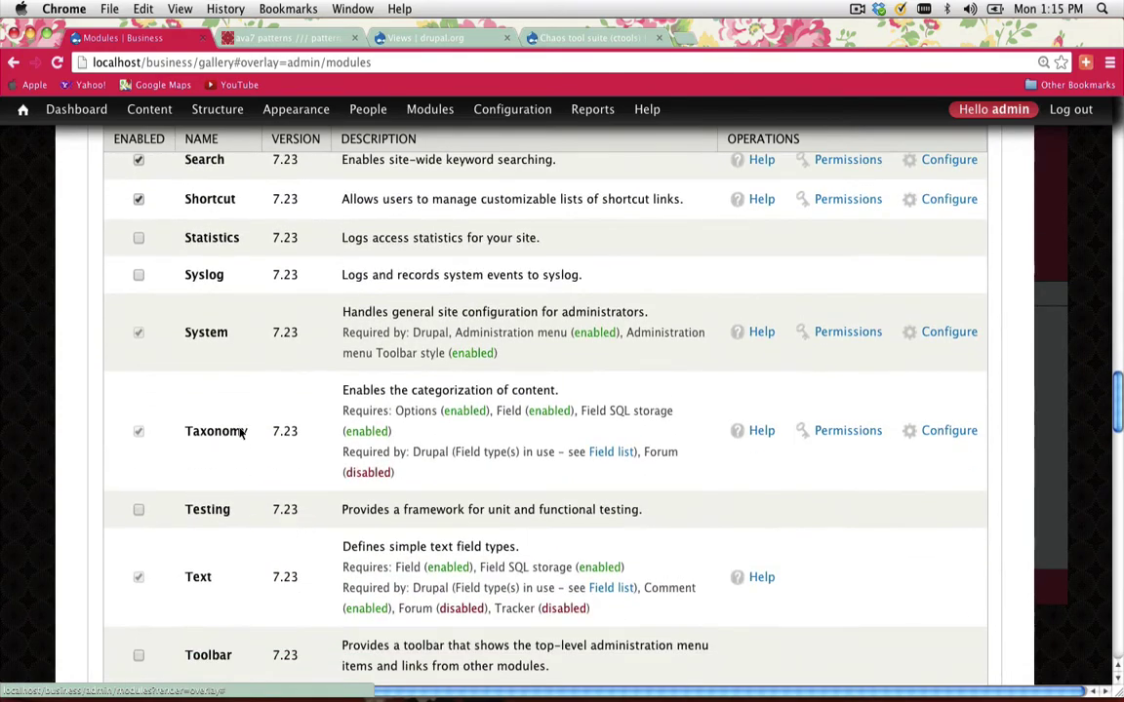
{"action": "left_click_drag", "start_coordinate": [248, 431], "coordinate": [182, 434]}
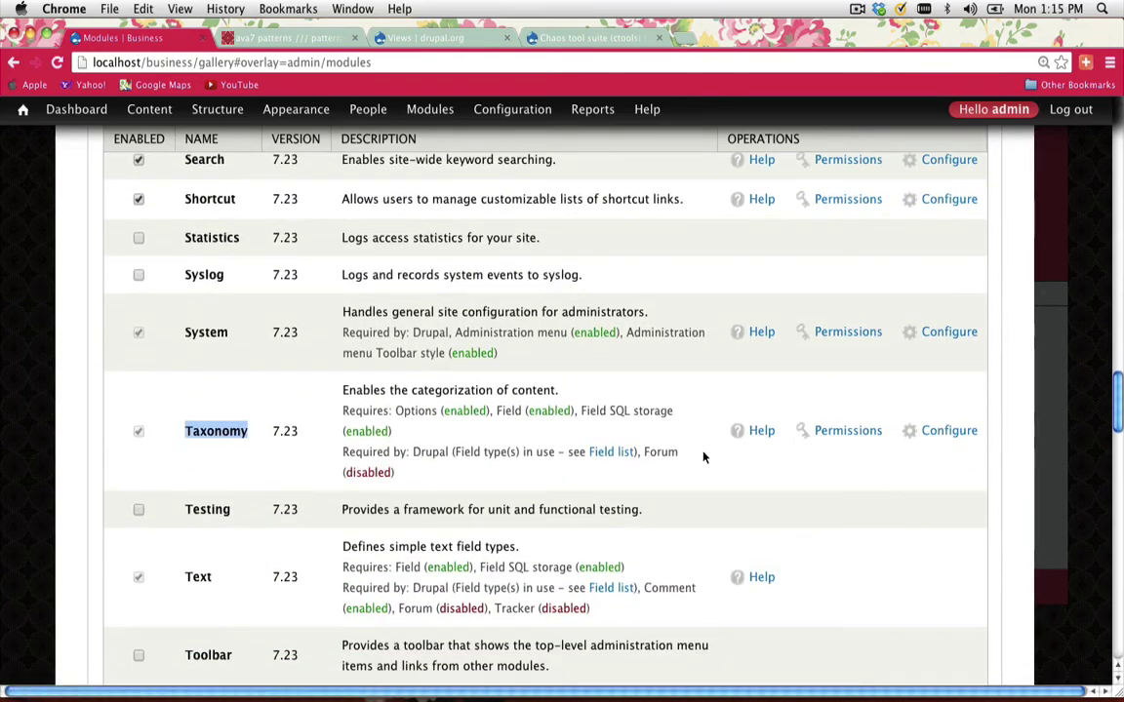
{"action": "left_click", "coordinate": [951, 434]}
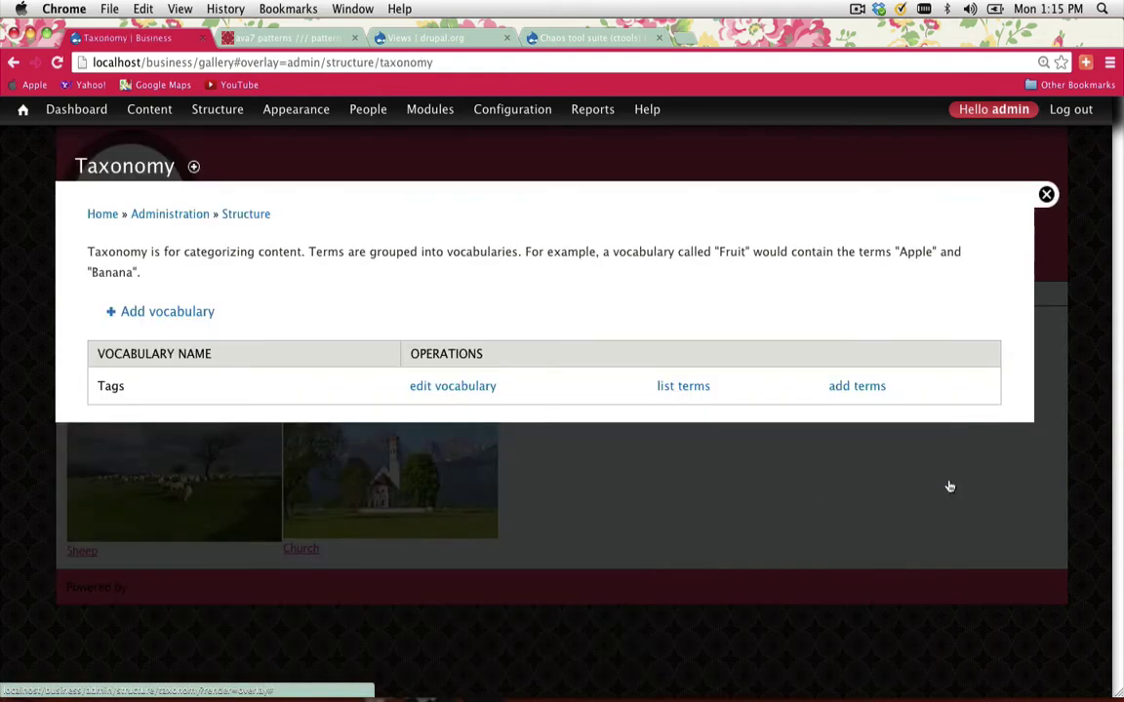
{"action": "left_click_drag", "start_coordinate": [166, 386], "coordinate": [92, 386]}
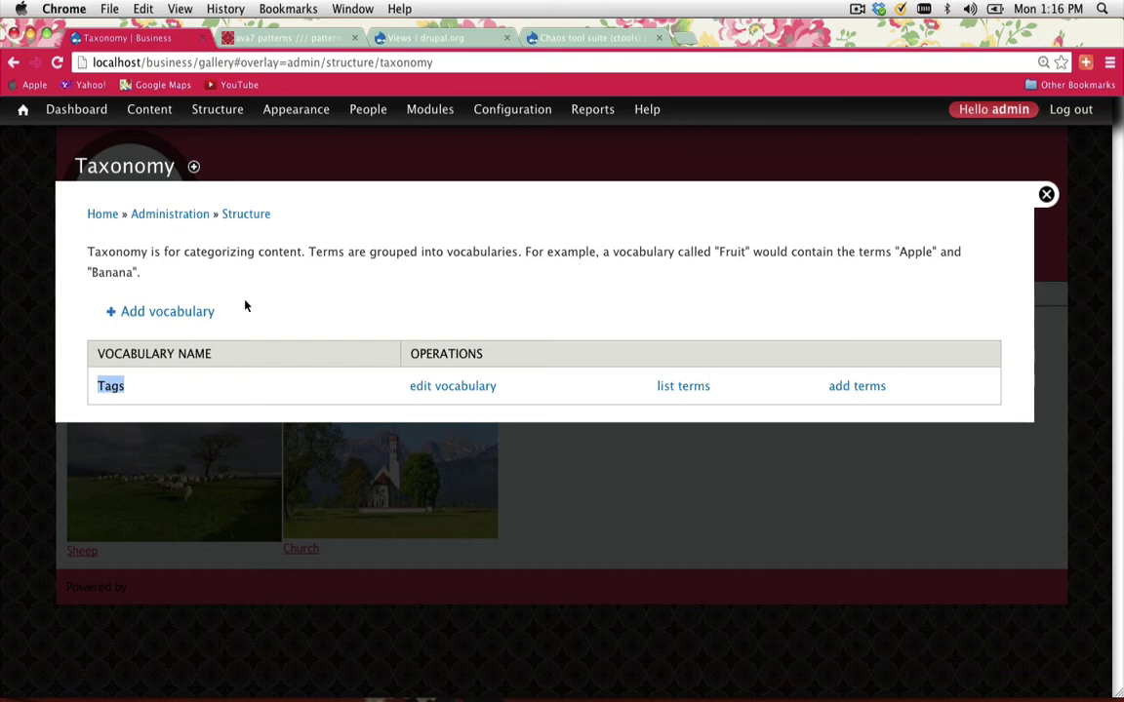
- Add a taxonomy vocabulary named Gallery without a description and save it
{"action": "left_click", "coordinate": [186, 312]}
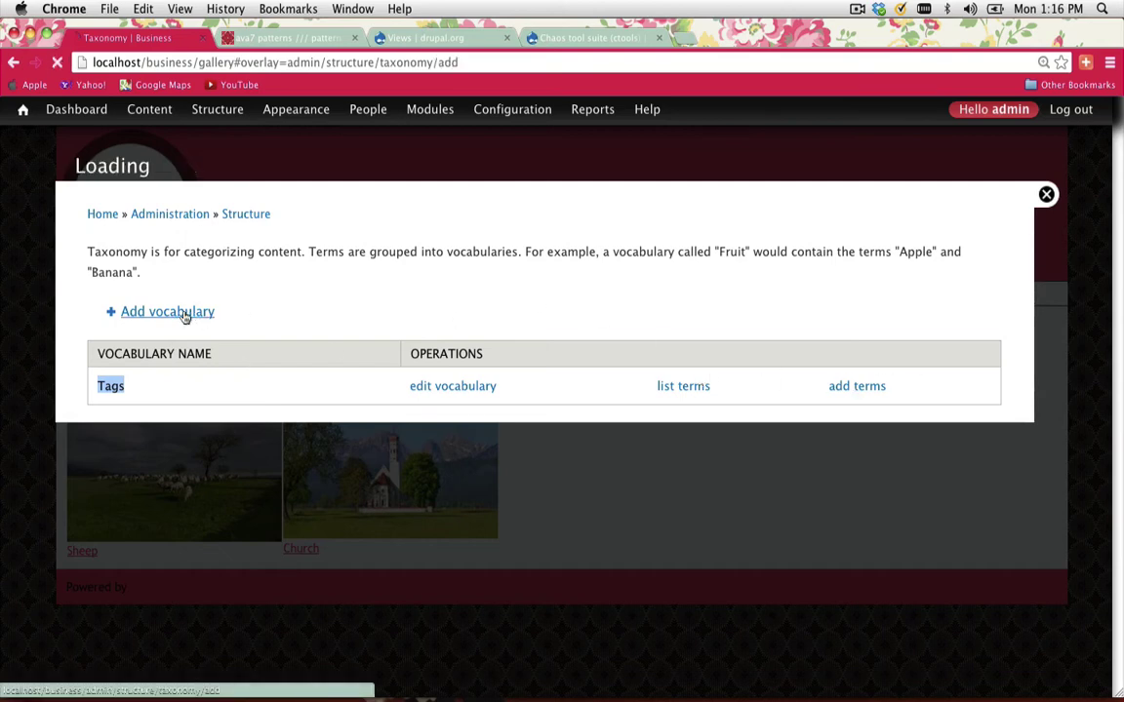
{"action": "left_click", "coordinate": [137, 269]}
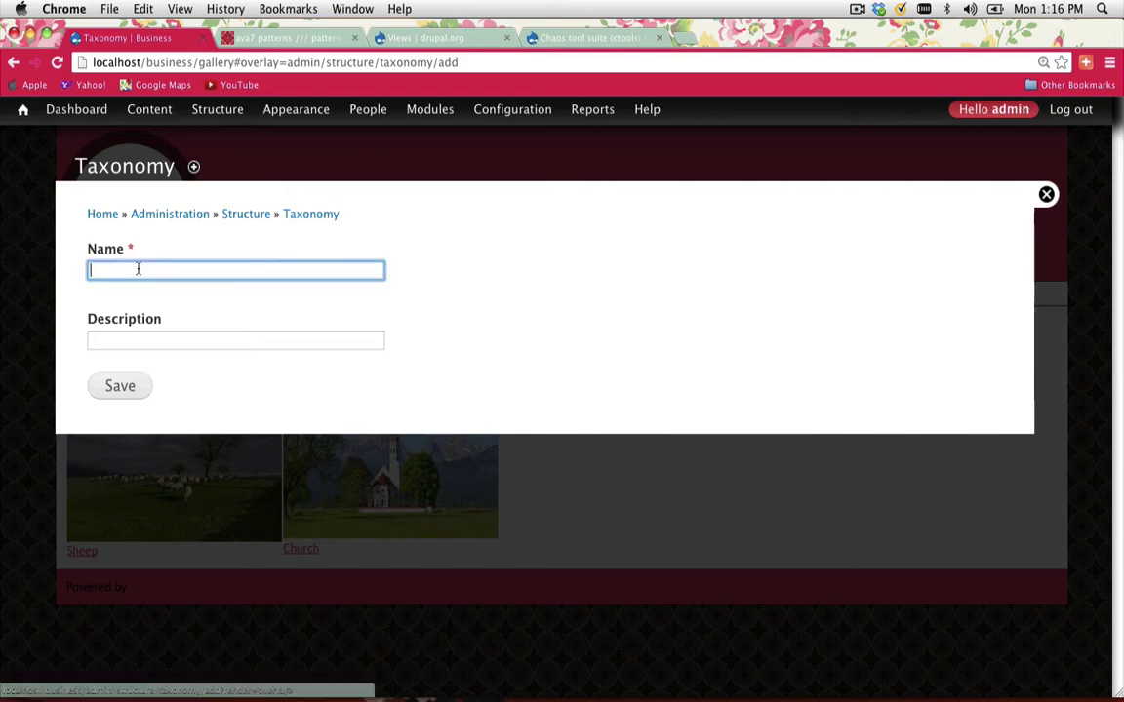
{"action": "type", "text": "Gallery"}
{"action": "key", "text": "Tab"}
{"action": "key", "text": "Tab"}
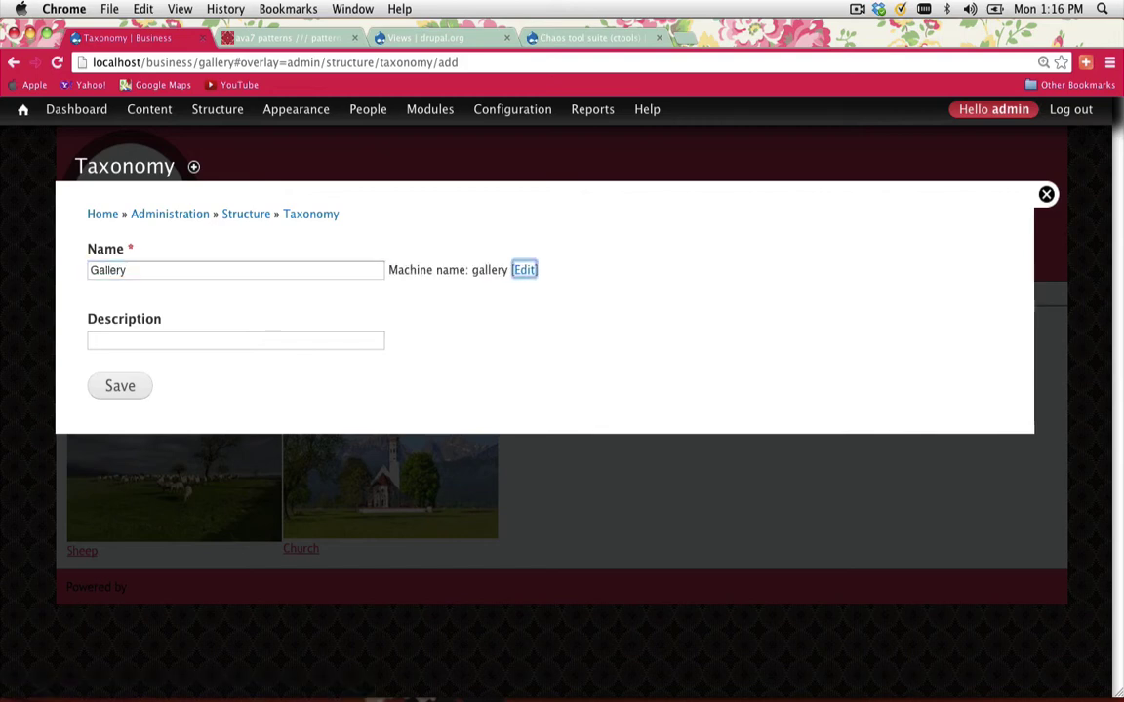
{"action": "left_click", "coordinate": [139, 384]}
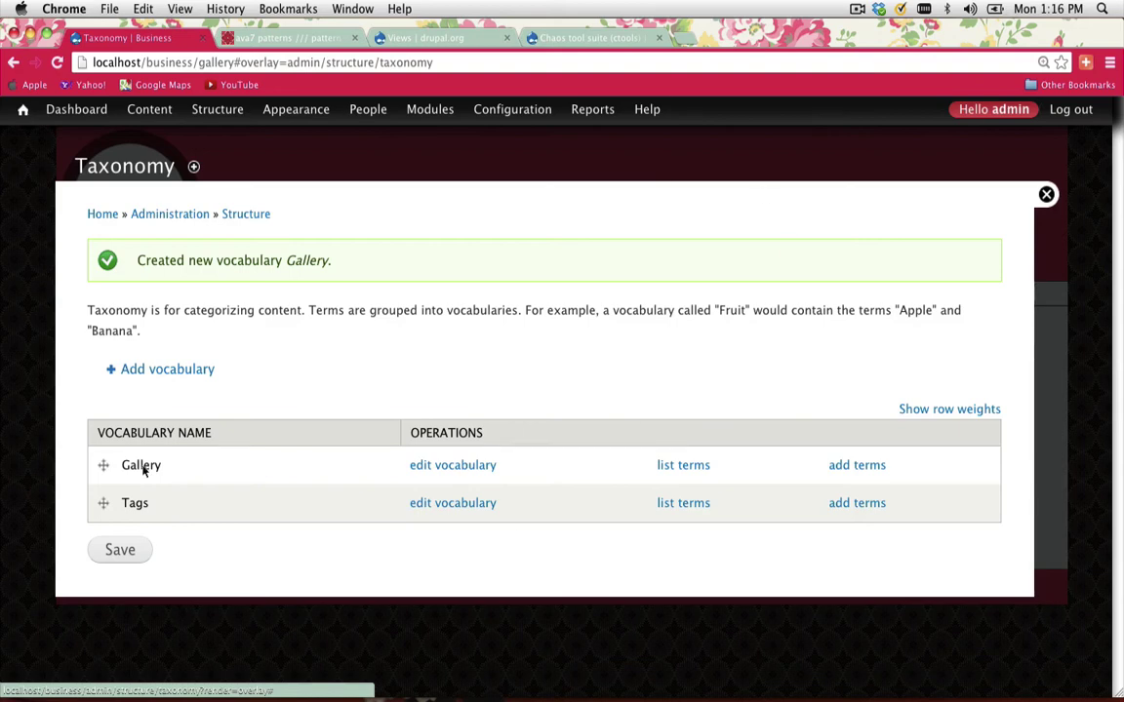
- Add the term House to the Gallery vocabulary and save it
{"action": "left_click_drag", "start_coordinate": [166, 466], "coordinate": [136, 465]}
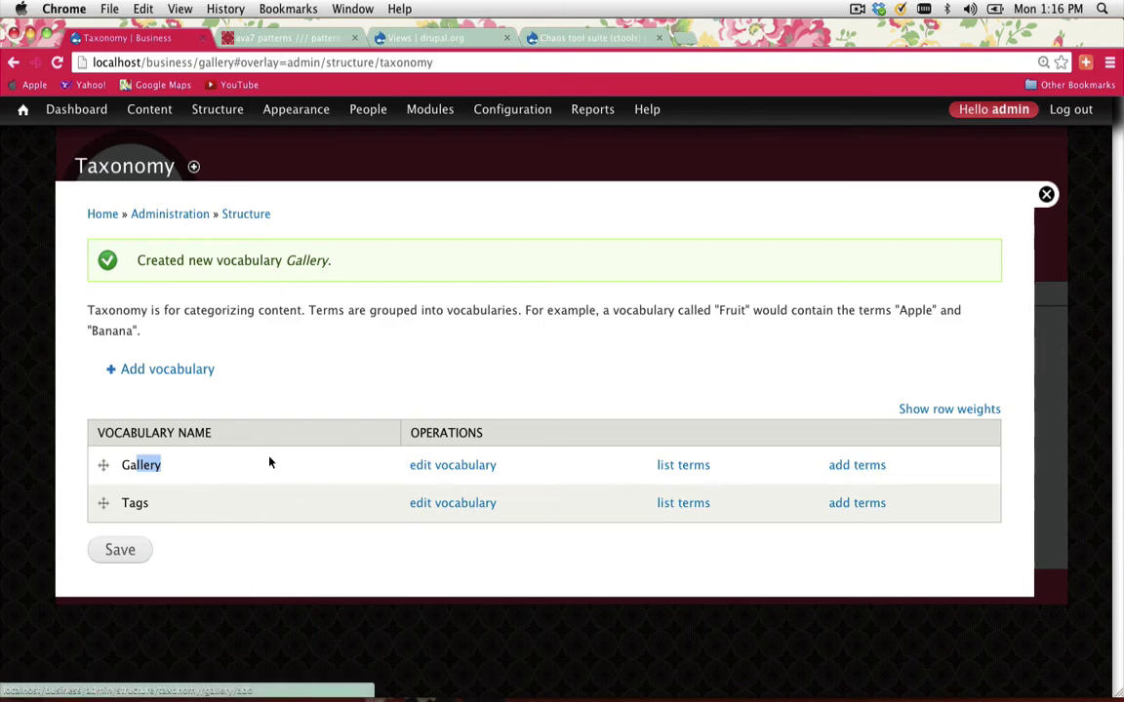
{"action": "left_click", "coordinate": [853, 466]}
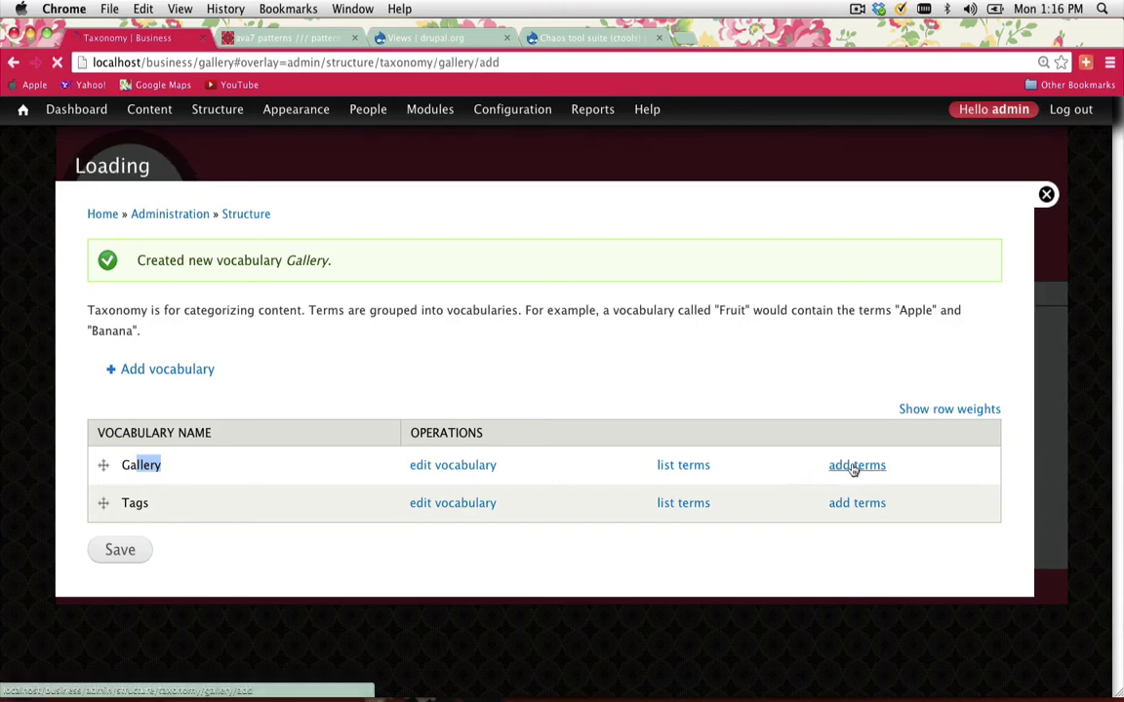
{"action": "left_click", "coordinate": [231, 266]}
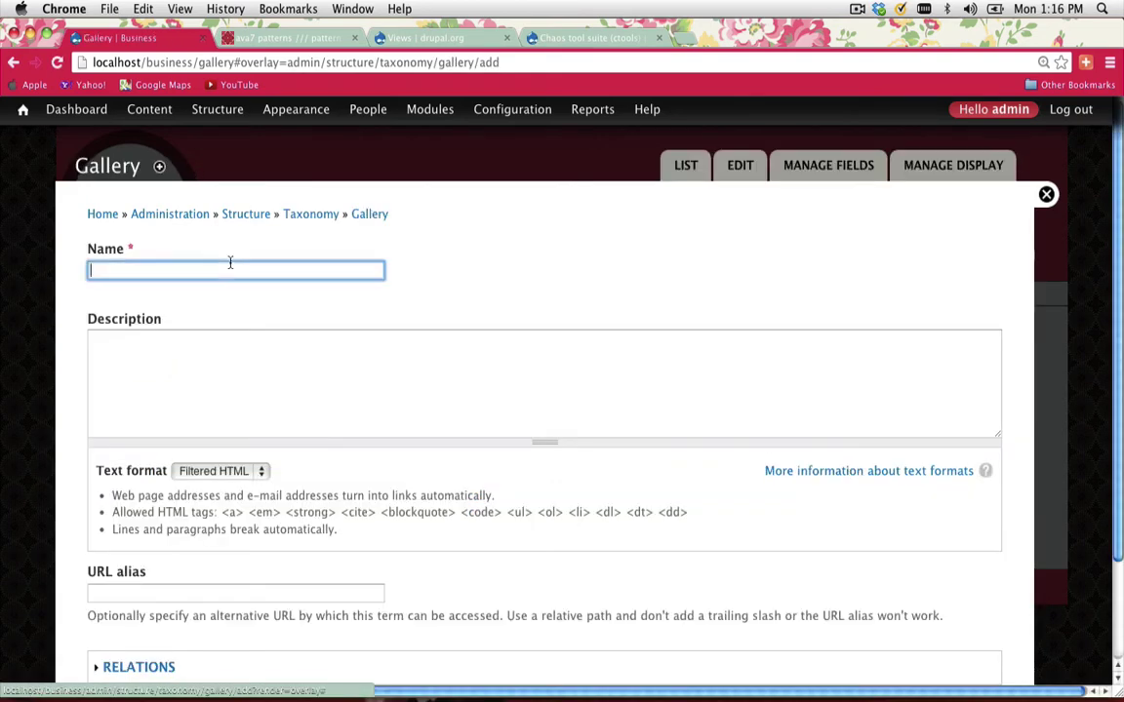
{"action": "type", "text": "House"}
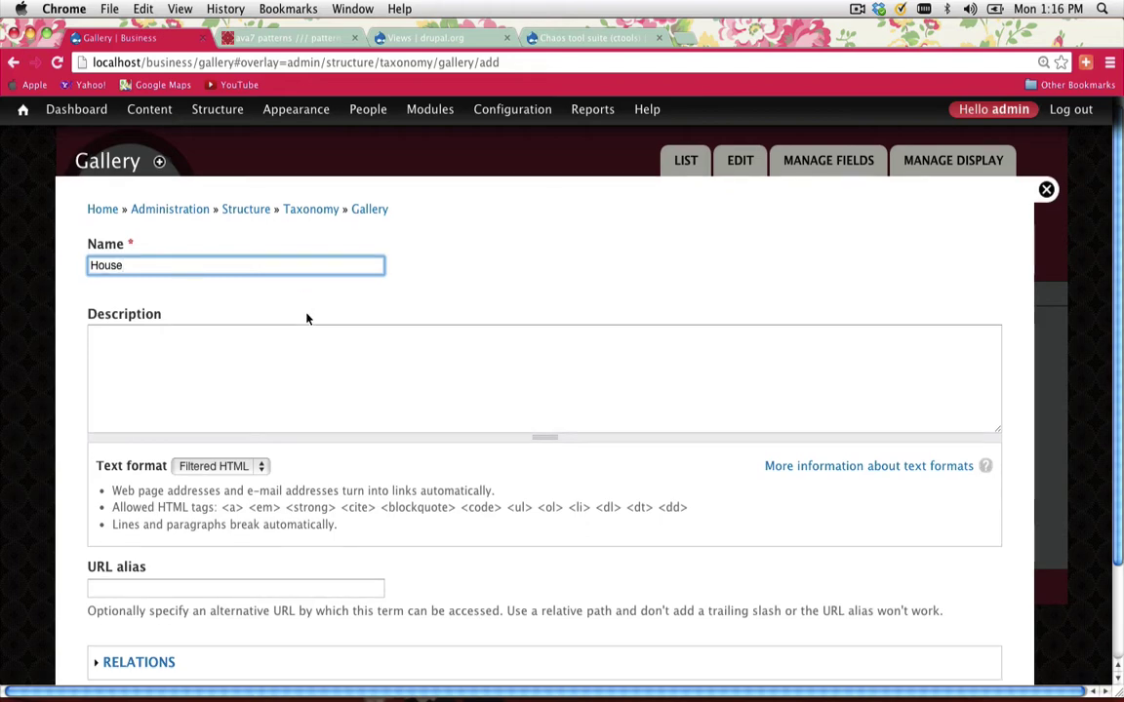
{"action": "scroll", "coordinate": [306, 318], "scroll_direction": "down", "scroll_amount": 1}
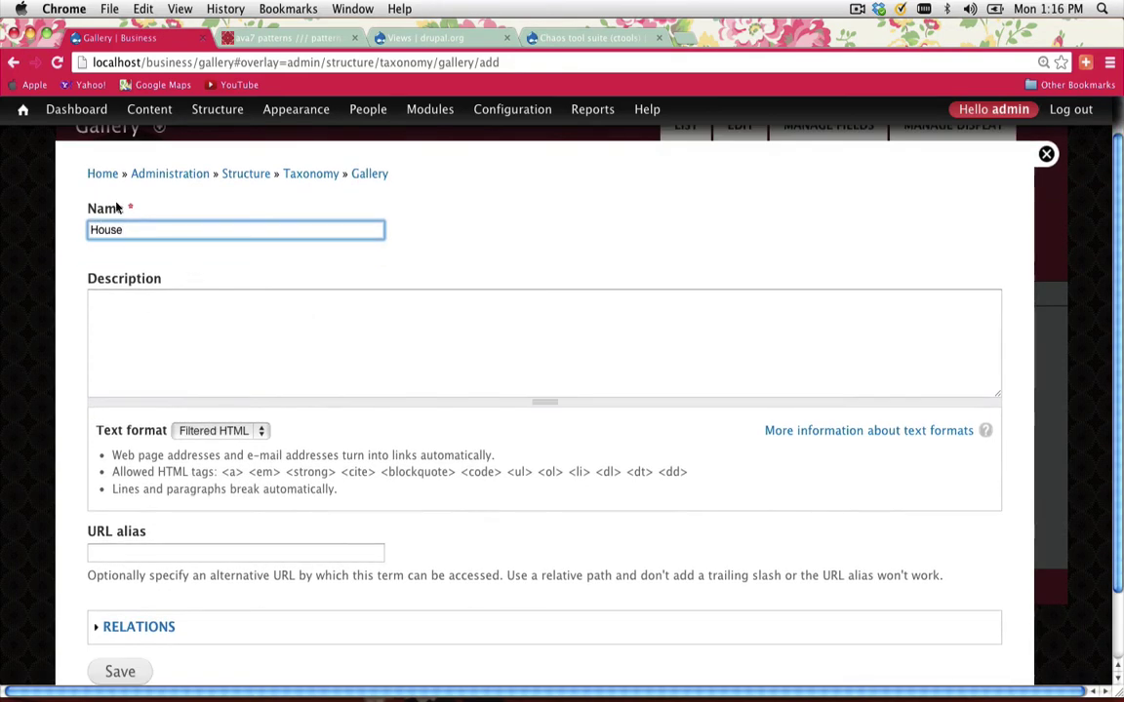
{"action": "scroll", "coordinate": [115, 209], "scroll_direction": "down", "scroll_amount": 2}
{"action": "left_click", "coordinate": [120, 592]}
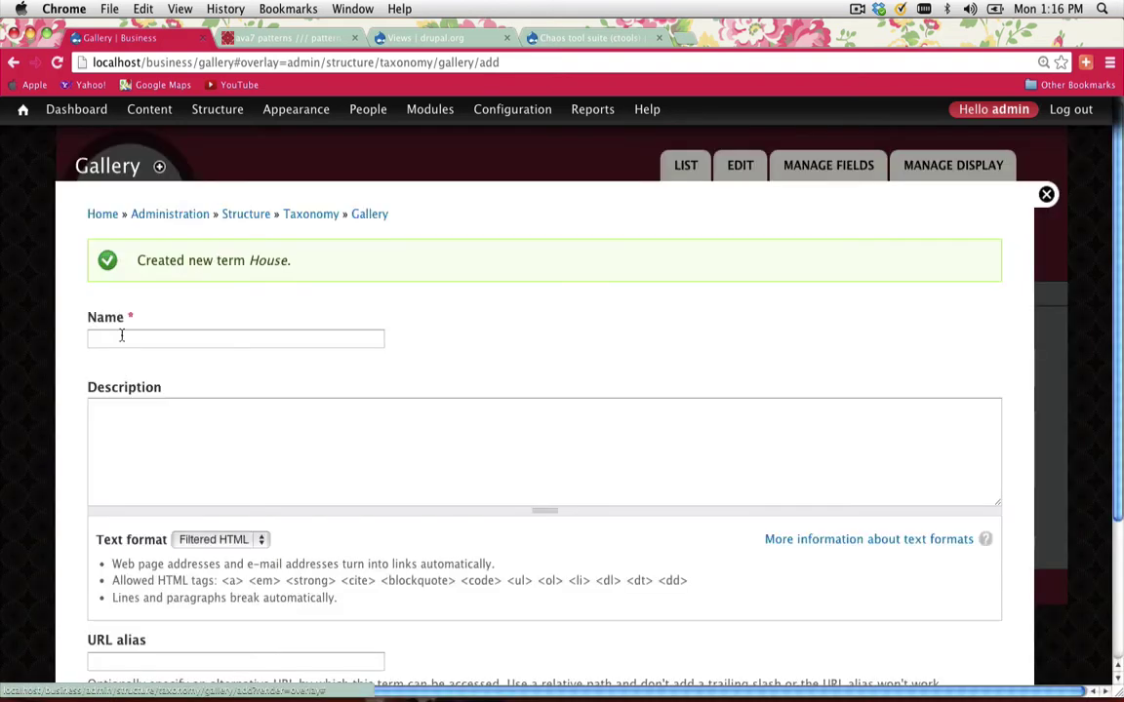
- Add the term Farm to the Gallery vocabulary and save it
{"action": "left_click", "coordinate": [121, 337]}
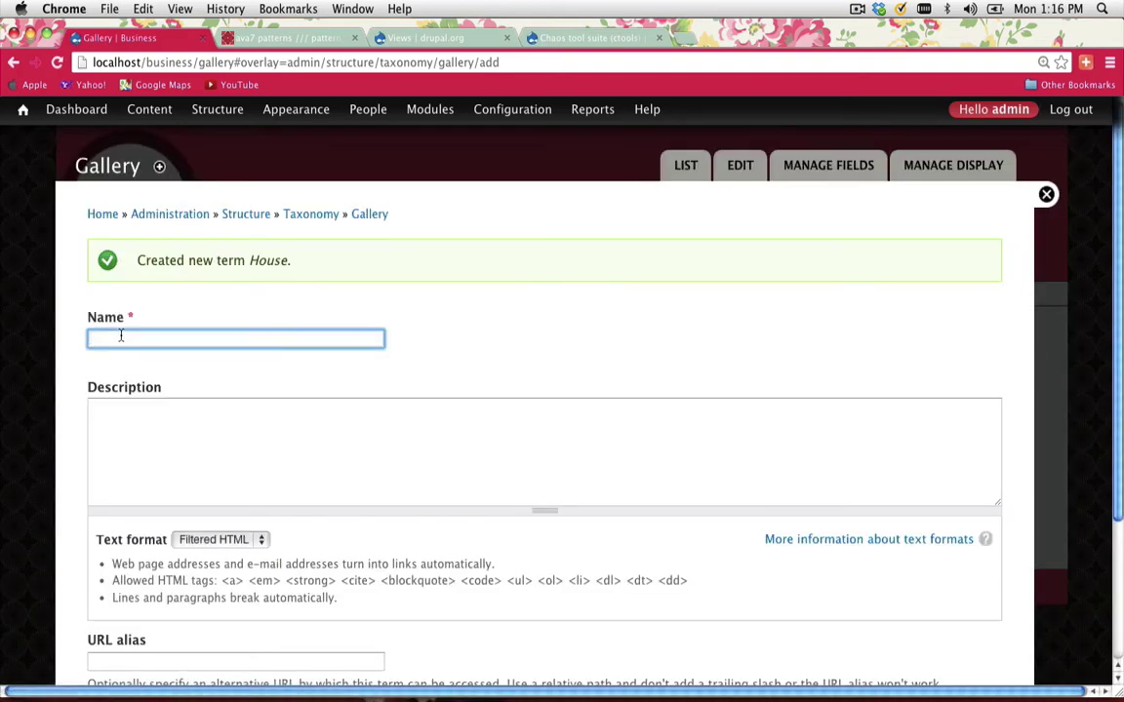
{"action": "scroll", "coordinate": [118, 364], "scroll_direction": "down", "scroll_amount": 5}
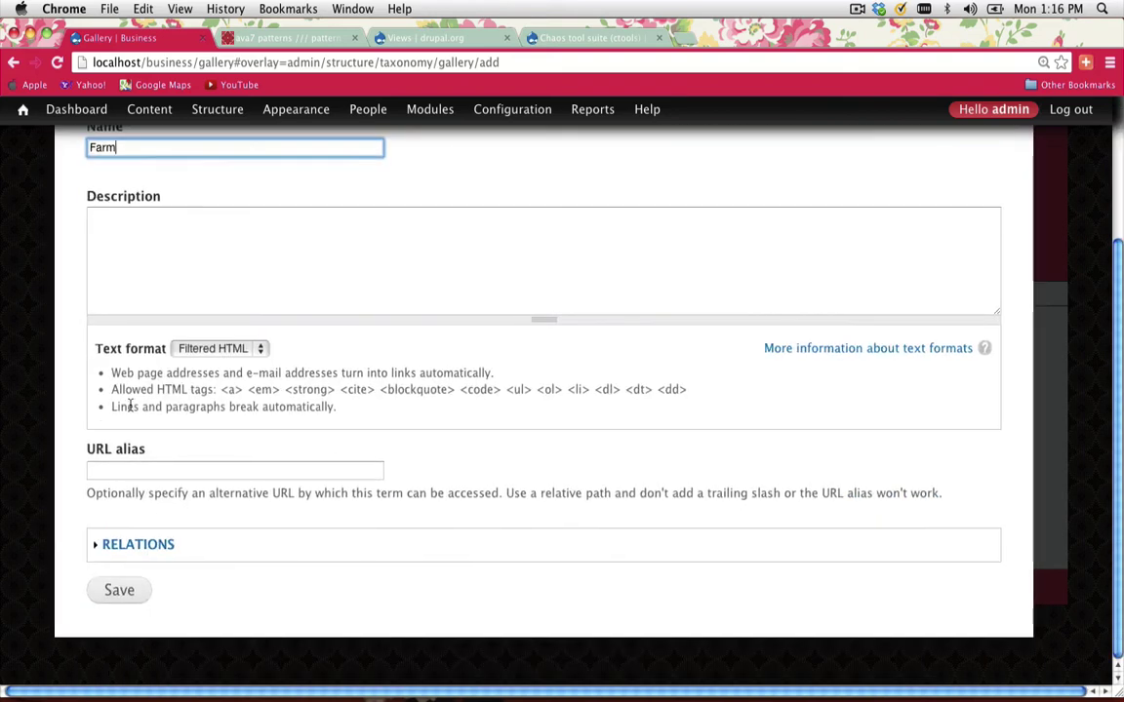
{"action": "left_click", "coordinate": [128, 594]}
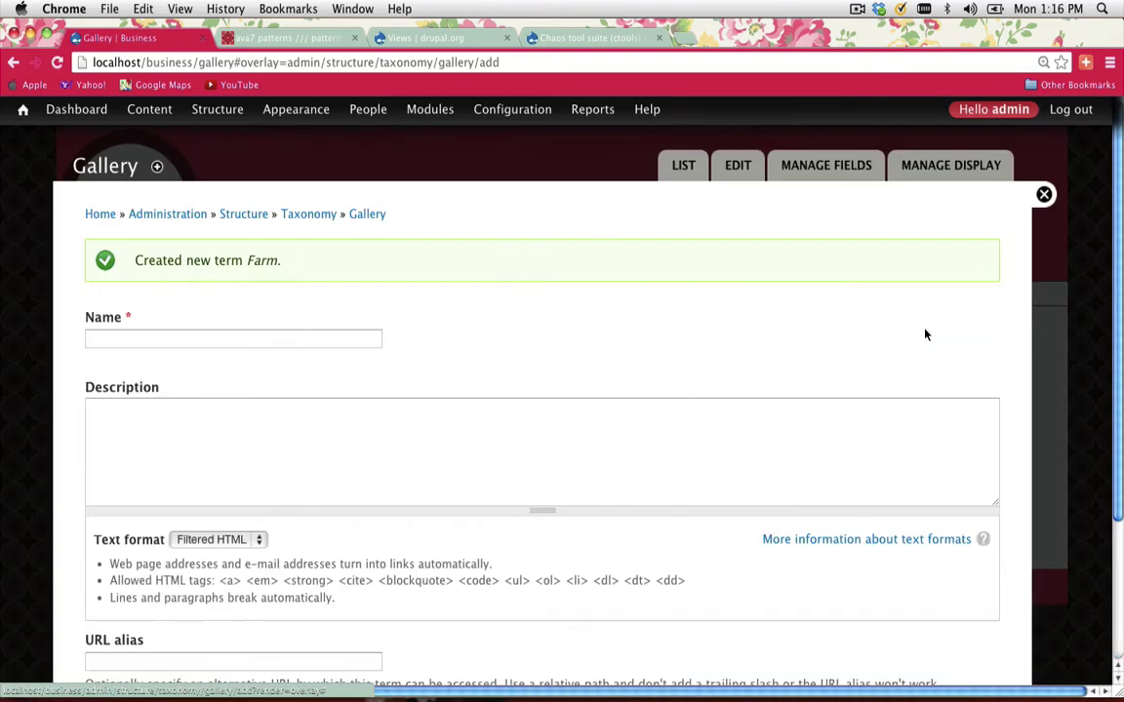
- List the Gallery vocabulary's terms, save their order and close the overlay
{"action": "left_click", "coordinate": [684, 166]}
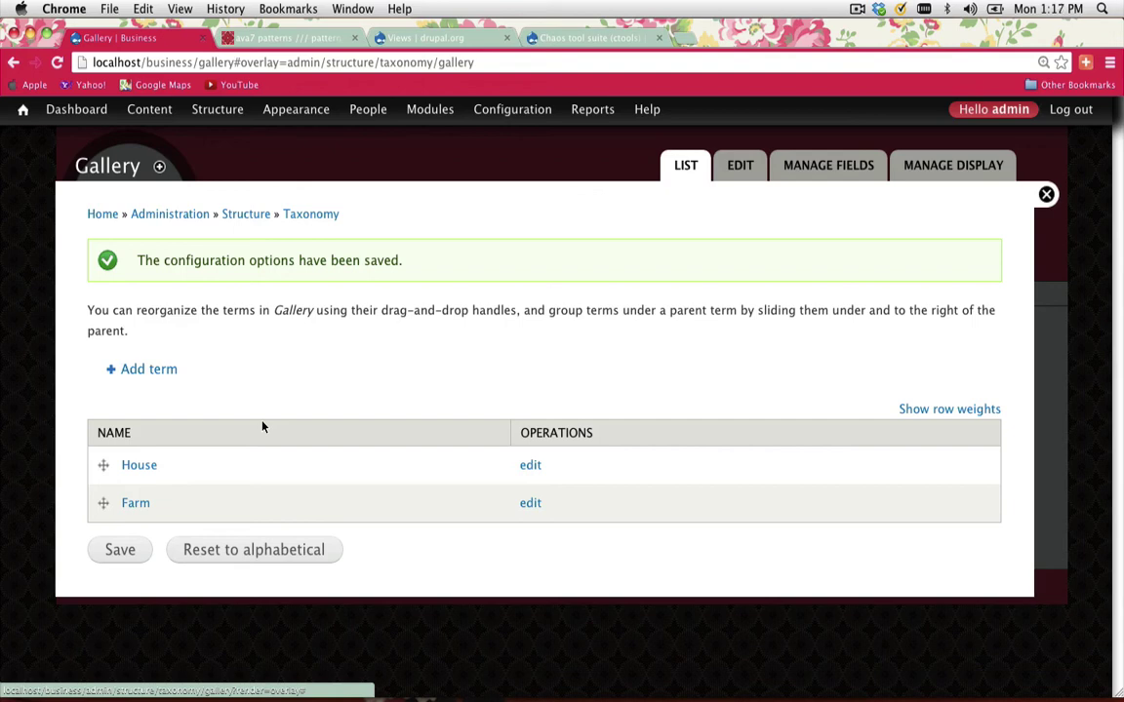
{"action": "left_click", "coordinate": [120, 550]}
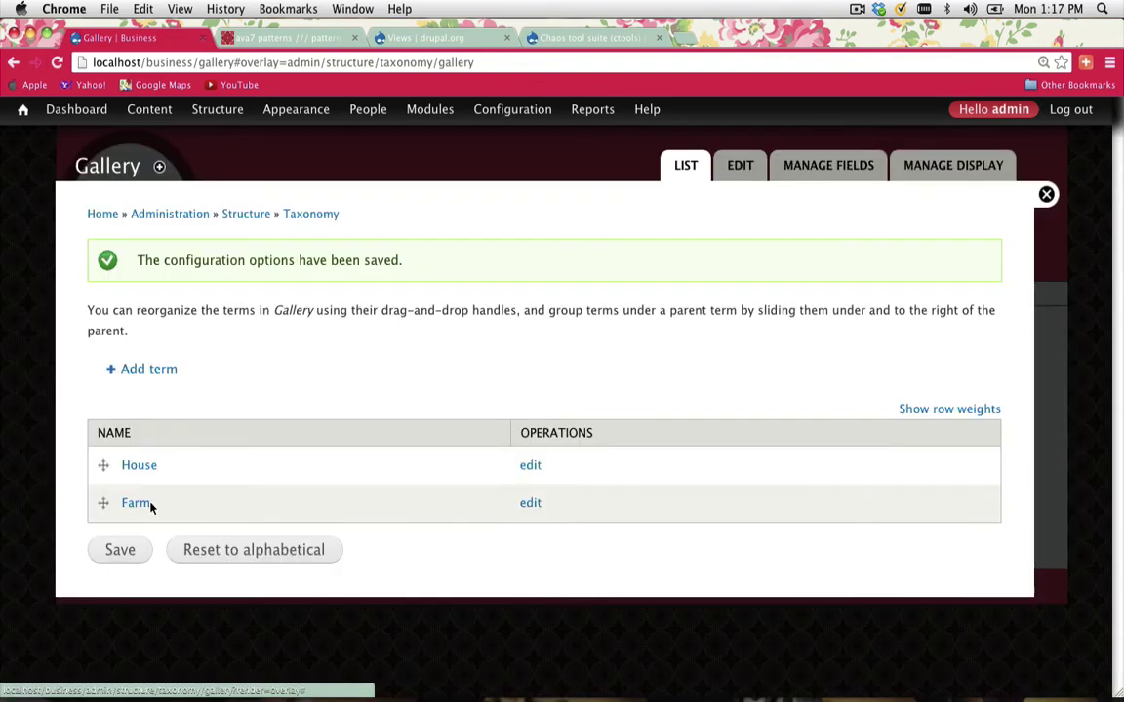
{"action": "left_click", "coordinate": [1046, 194]}
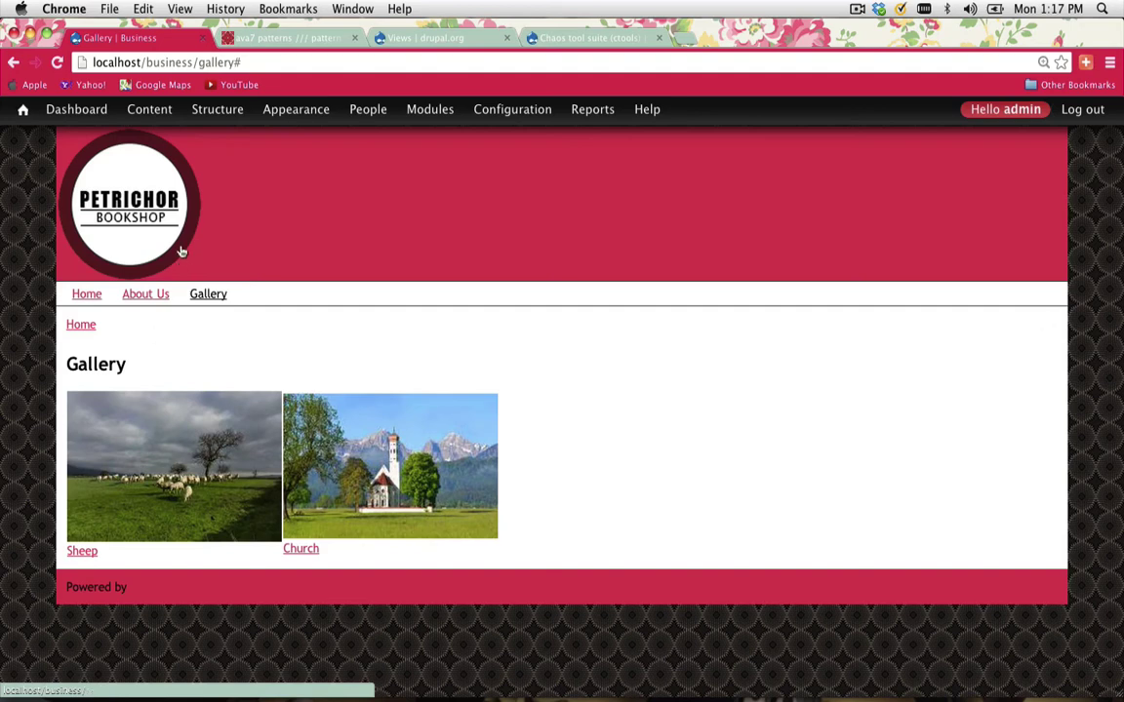
- In the Image content type's fields, start a new field labelled taxo with the field type Term reference
{"action": "mouse_move", "coordinate": [216, 171]}
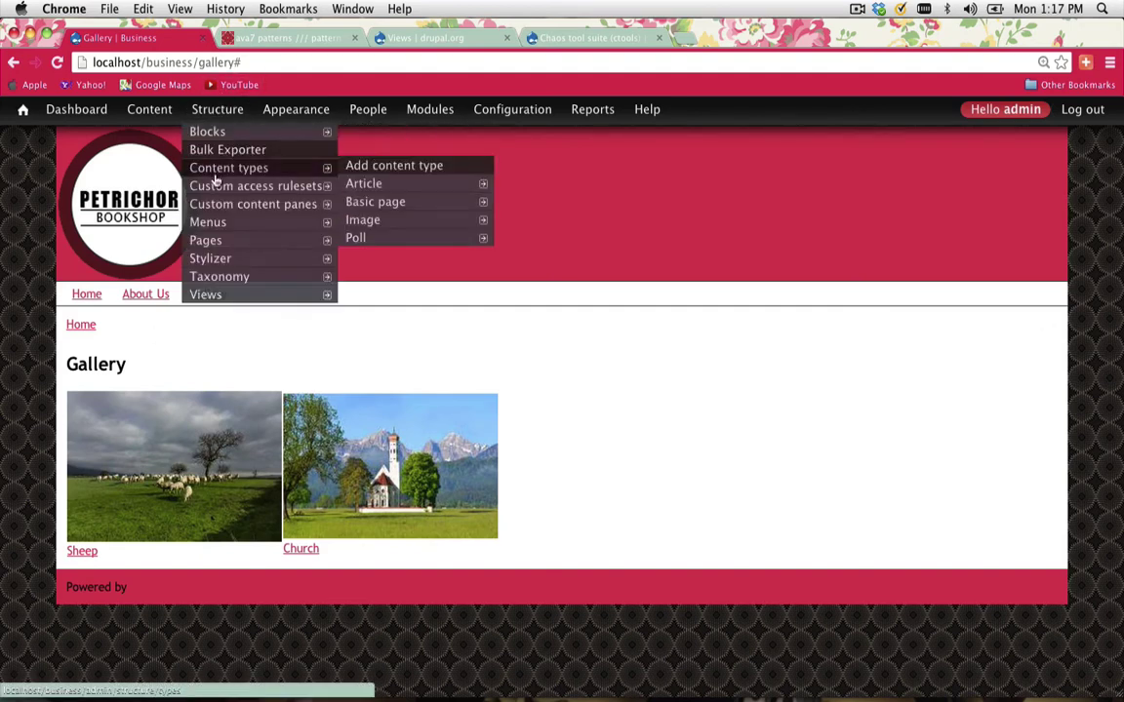
{"action": "mouse_move", "coordinate": [409, 224]}
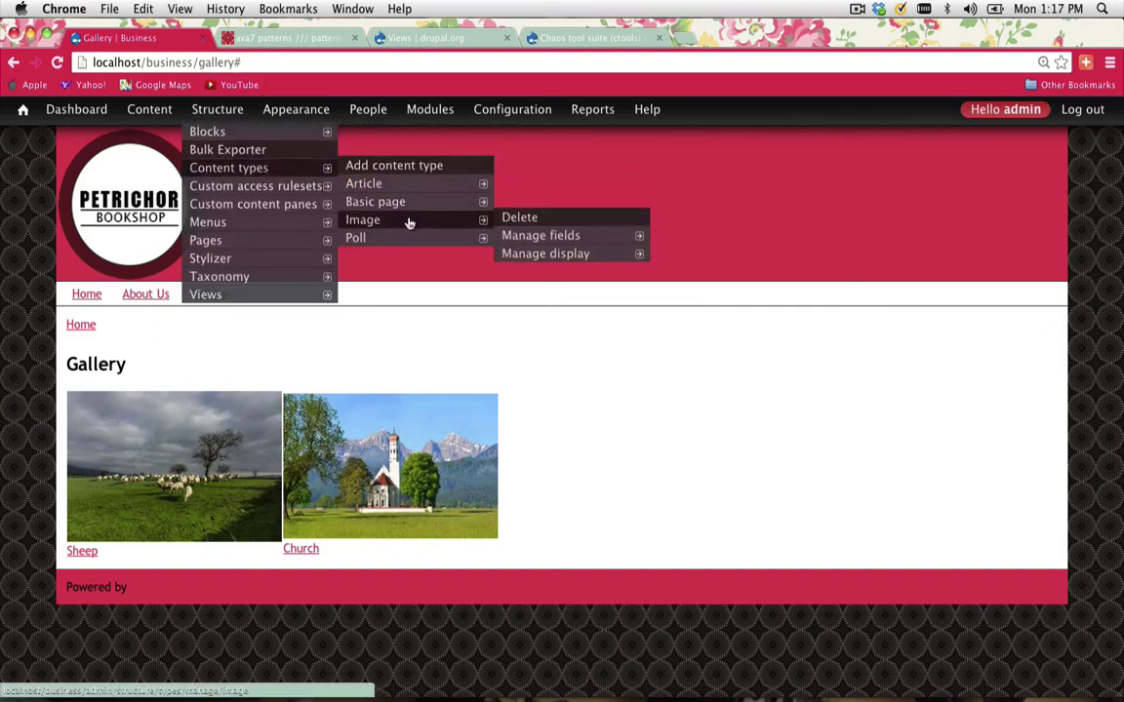
{"action": "left_click", "coordinate": [551, 243]}
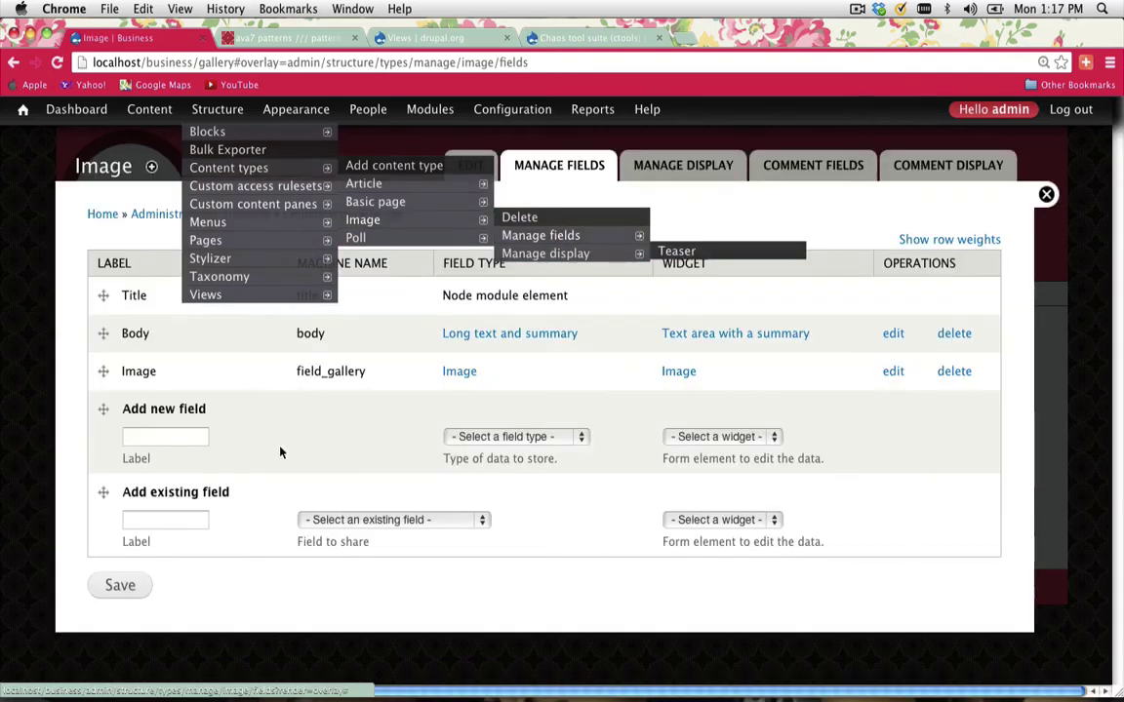
{"action": "left_click", "coordinate": [192, 440]}
{"action": "type", "text": "taxo"}
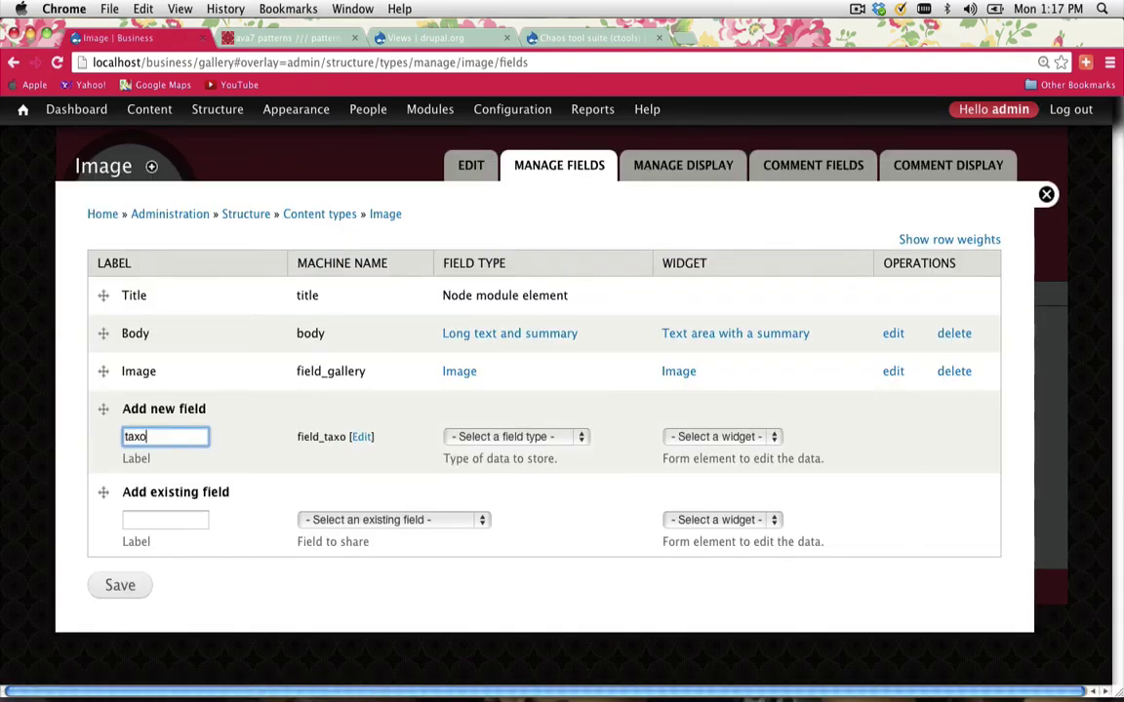
{"action": "key", "text": "Tab"}
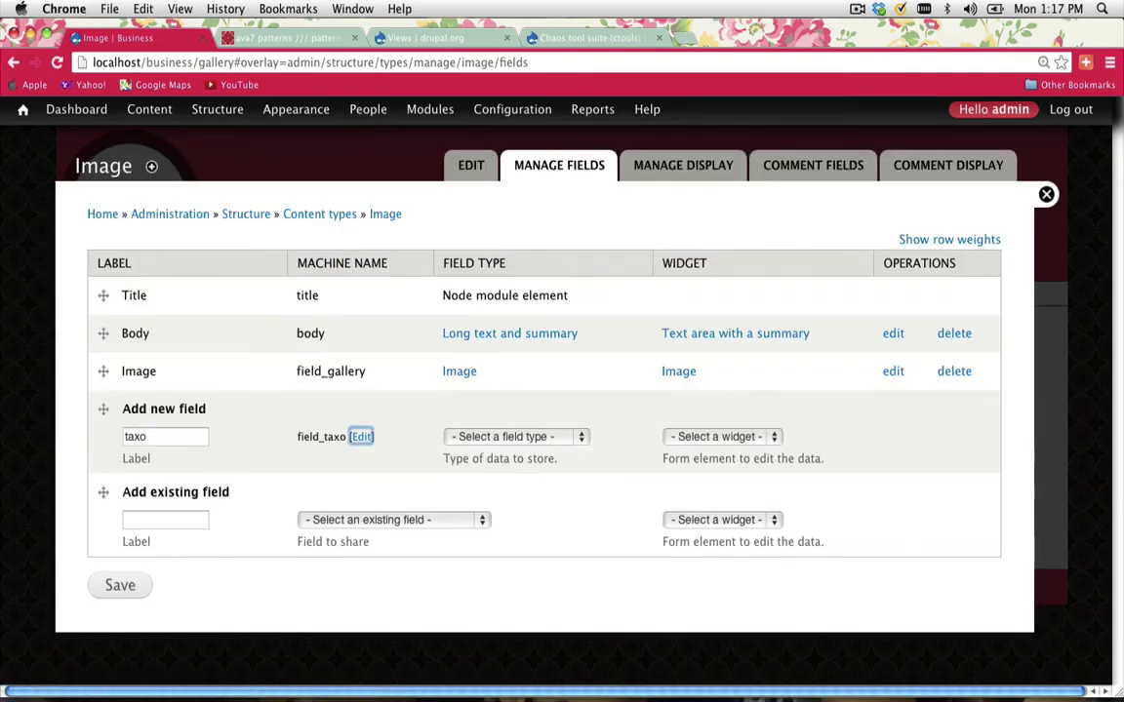
{"action": "left_click", "coordinate": [524, 439]}
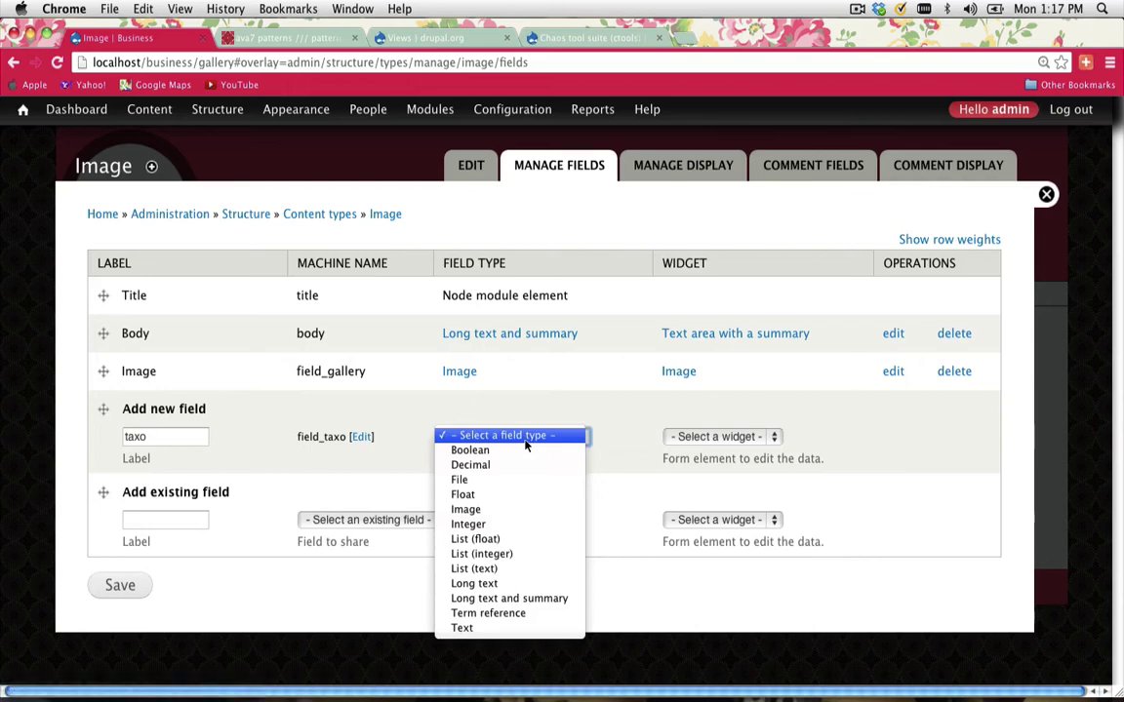
{"action": "left_click", "coordinate": [485, 613]}
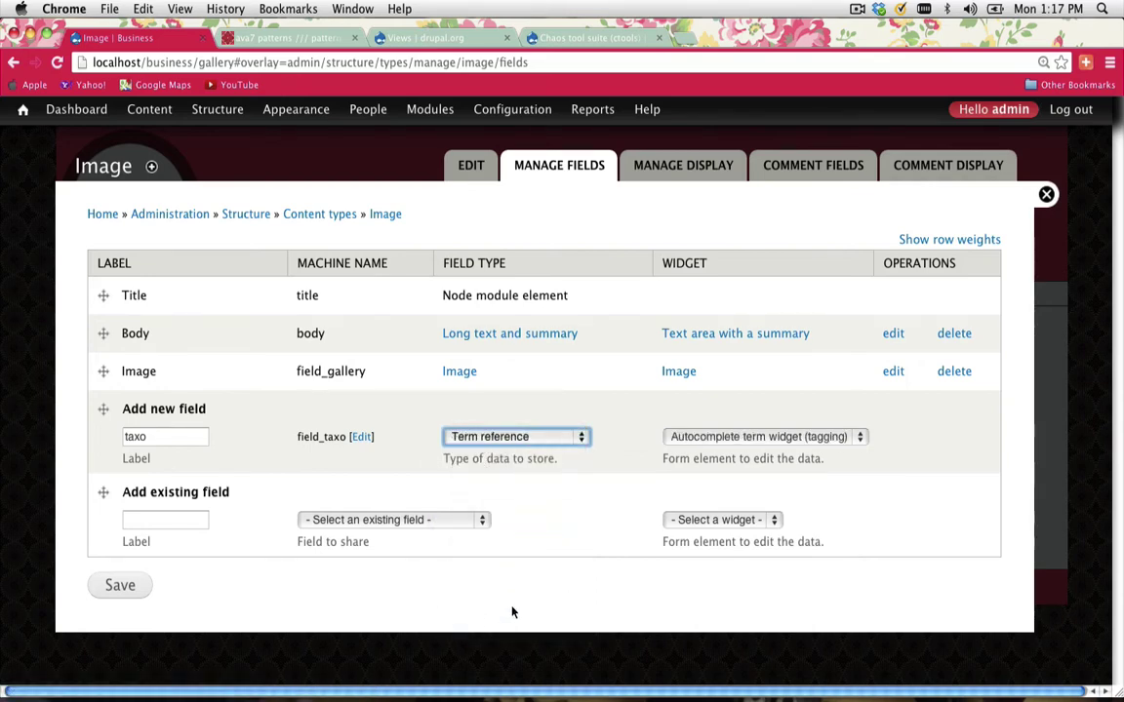
- Set the taxo field's widget to Check boxes/radio buttons and save the new field
{"action": "left_click", "coordinate": [748, 438]}
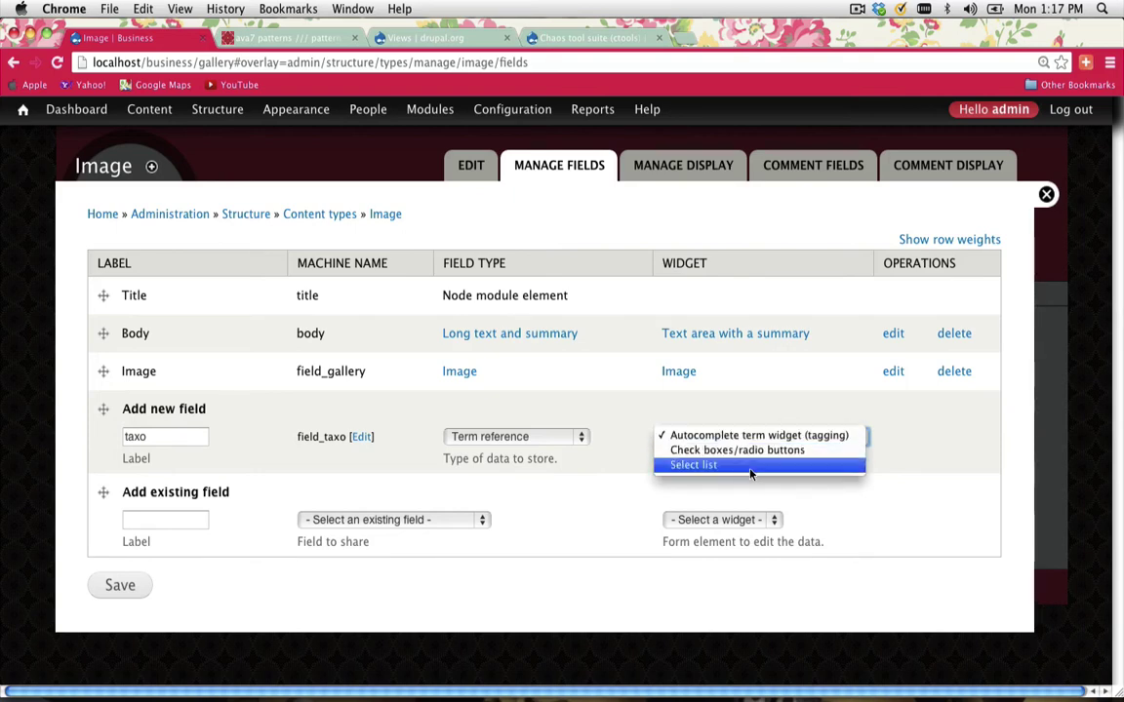
{"action": "left_click", "coordinate": [750, 437]}
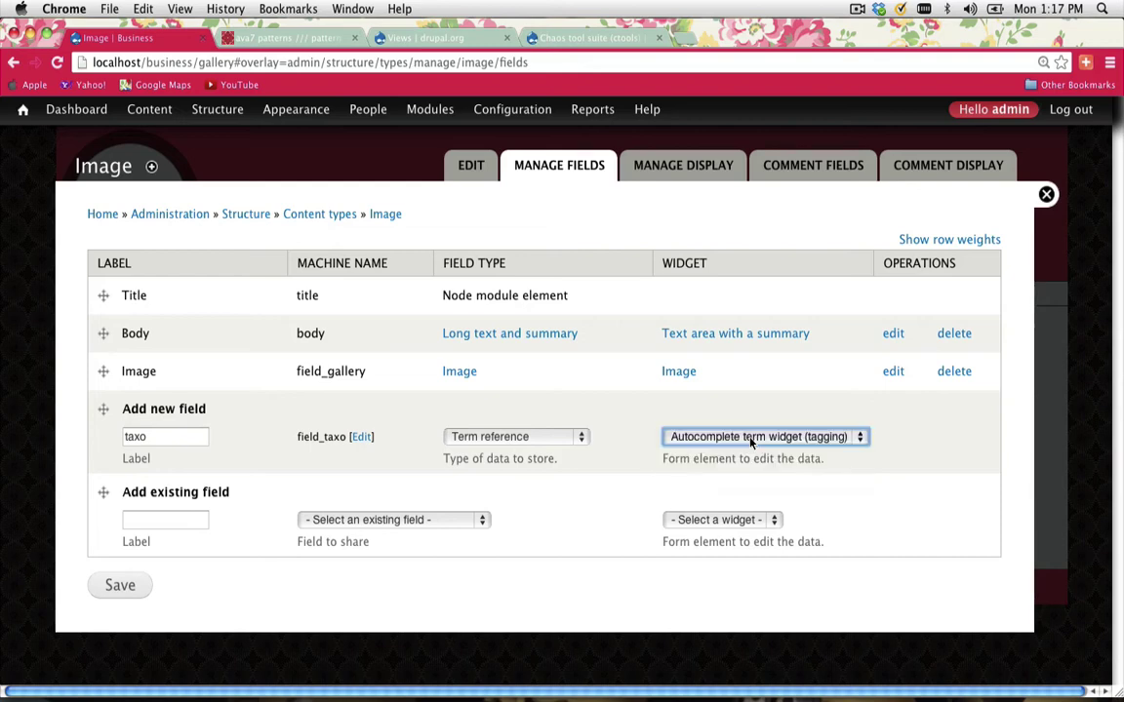
{"action": "left_click", "coordinate": [750, 441]}
{"action": "left_click", "coordinate": [746, 453]}
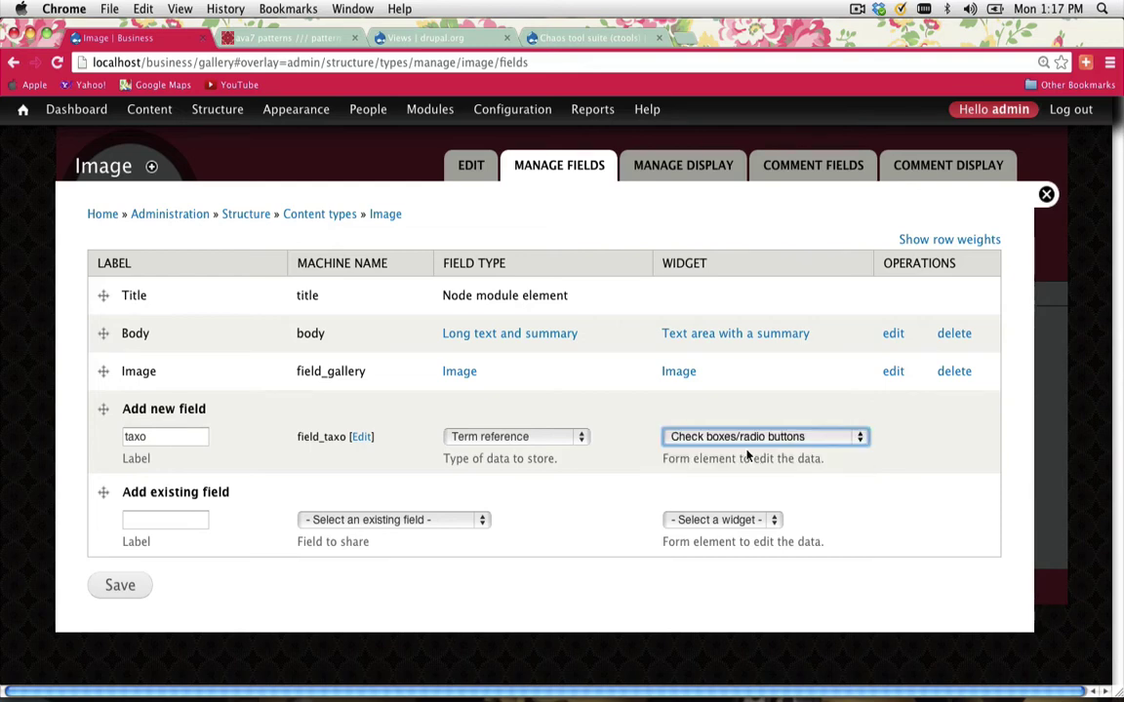
{"action": "left_click", "coordinate": [120, 585]}
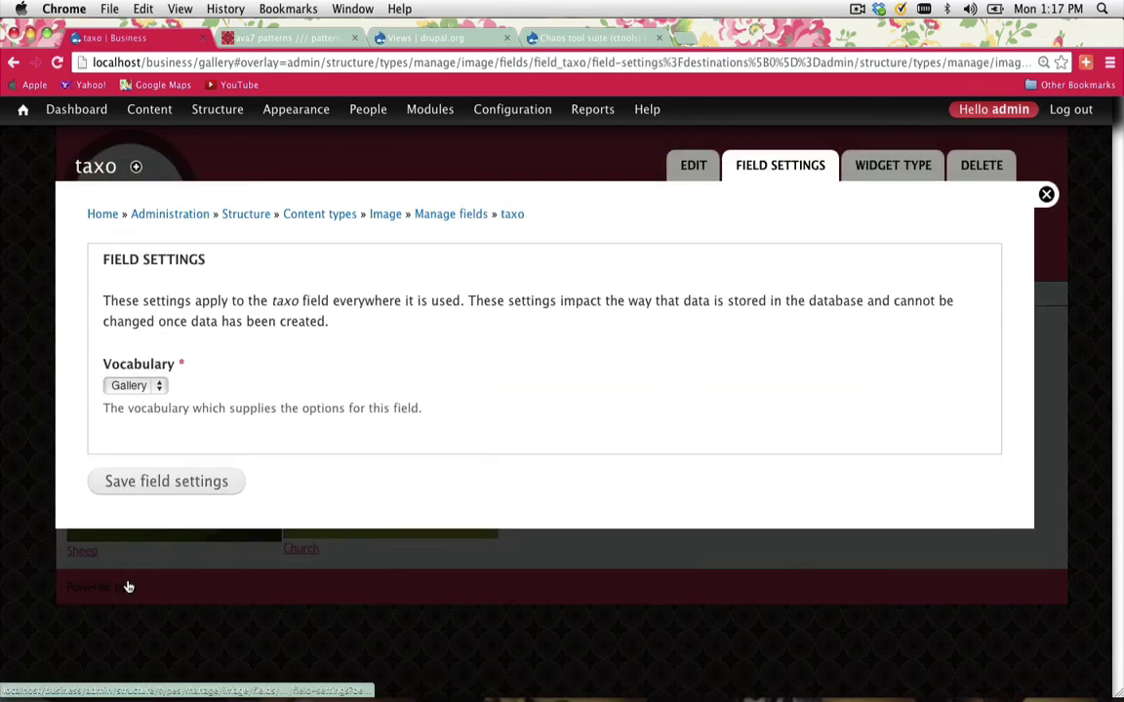
- Use Gallery as the taxo field's vocabulary and save the field settings
{"action": "left_click_drag", "start_coordinate": [173, 363], "coordinate": [103, 364]}
{"action": "left_click", "coordinate": [103, 364]}
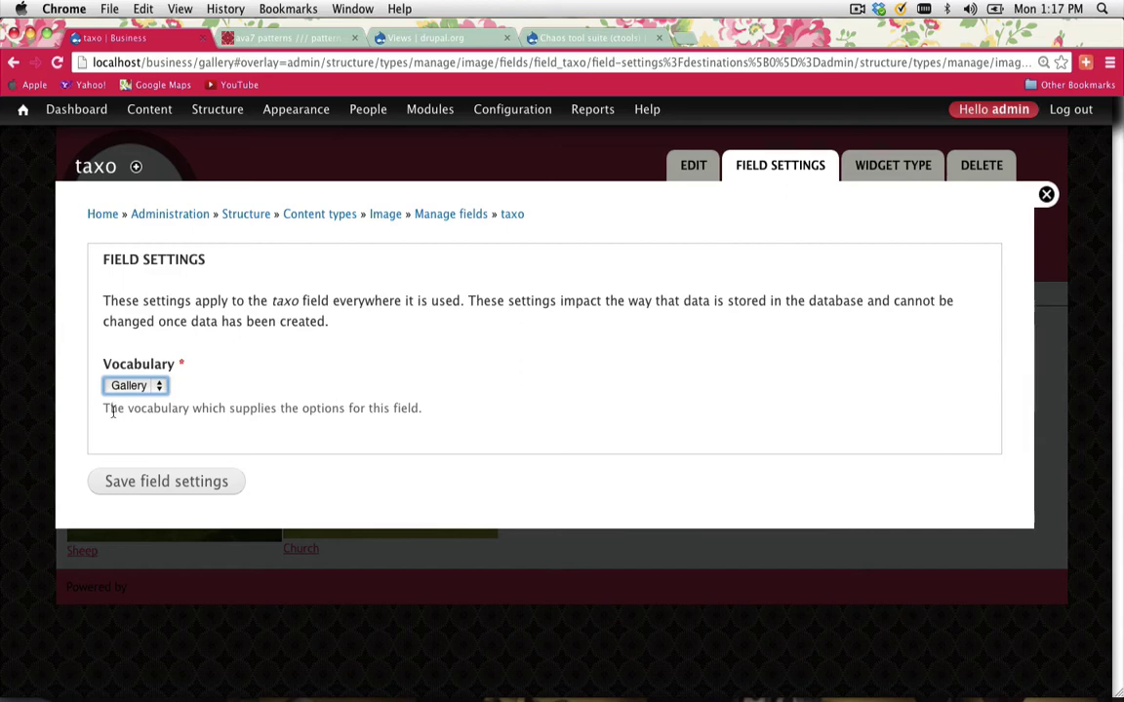
{"action": "left_click", "coordinate": [125, 387]}
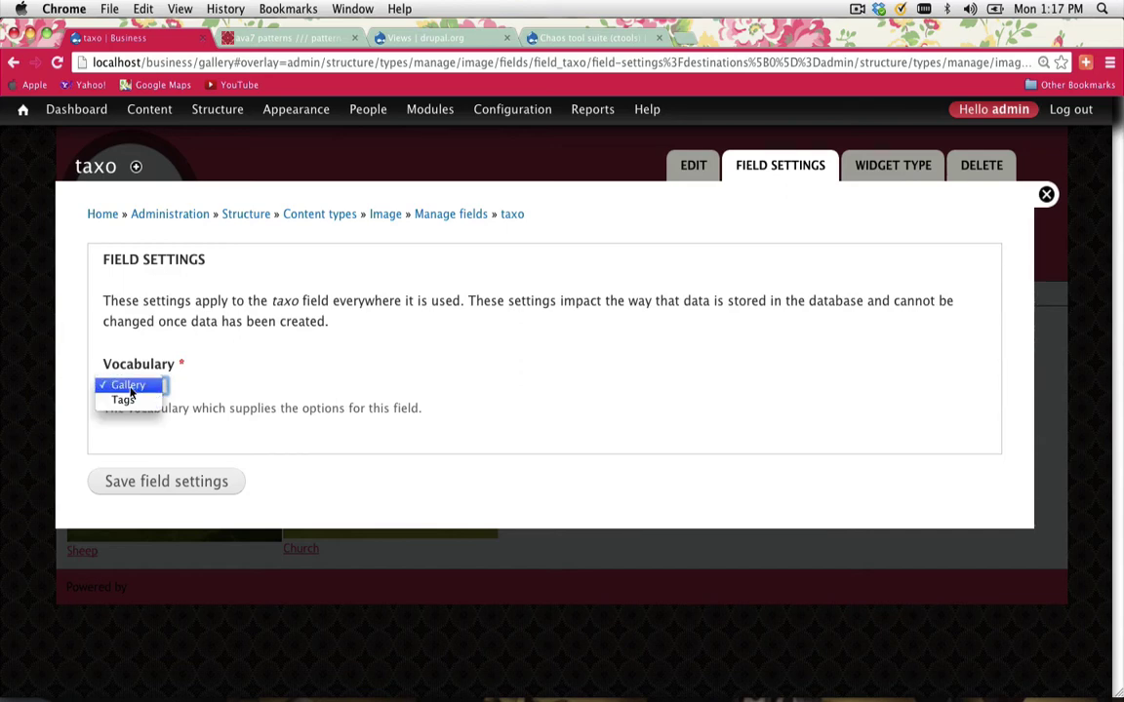
{"action": "left_click", "coordinate": [130, 387]}
{"action": "left_click", "coordinate": [153, 491]}
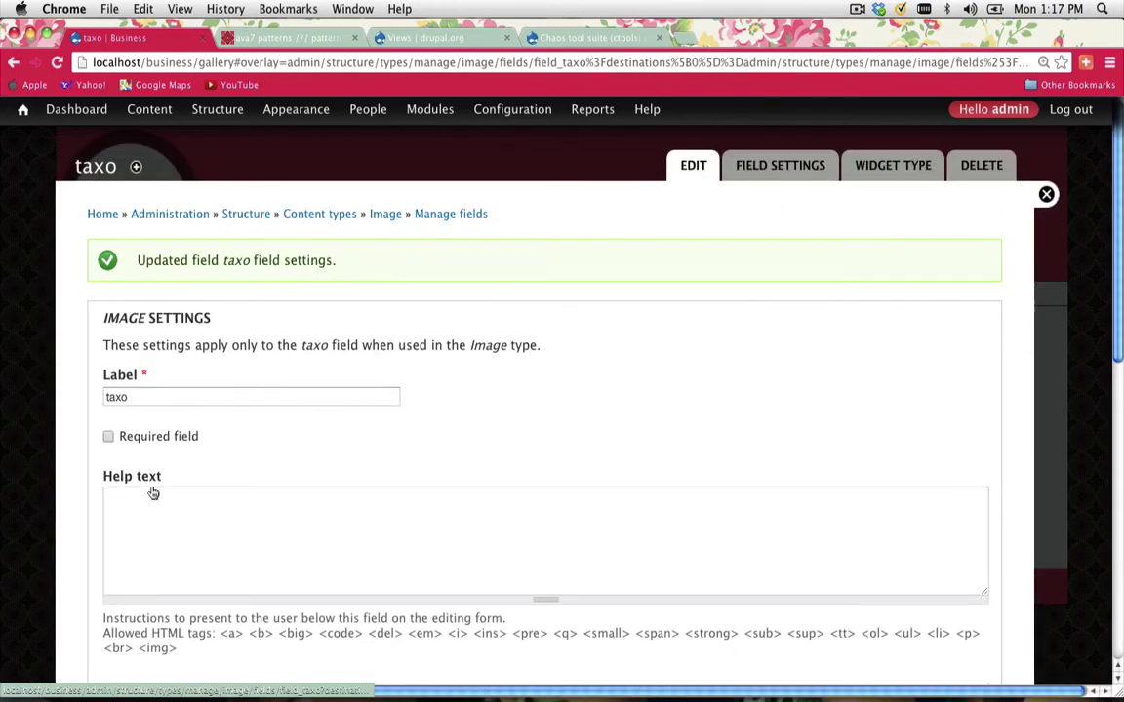
- Review the taxo field's default value and number of values, then save its settings without changes
{"action": "scroll", "coordinate": [258, 439], "scroll_direction": "down", "scroll_amount": 10}
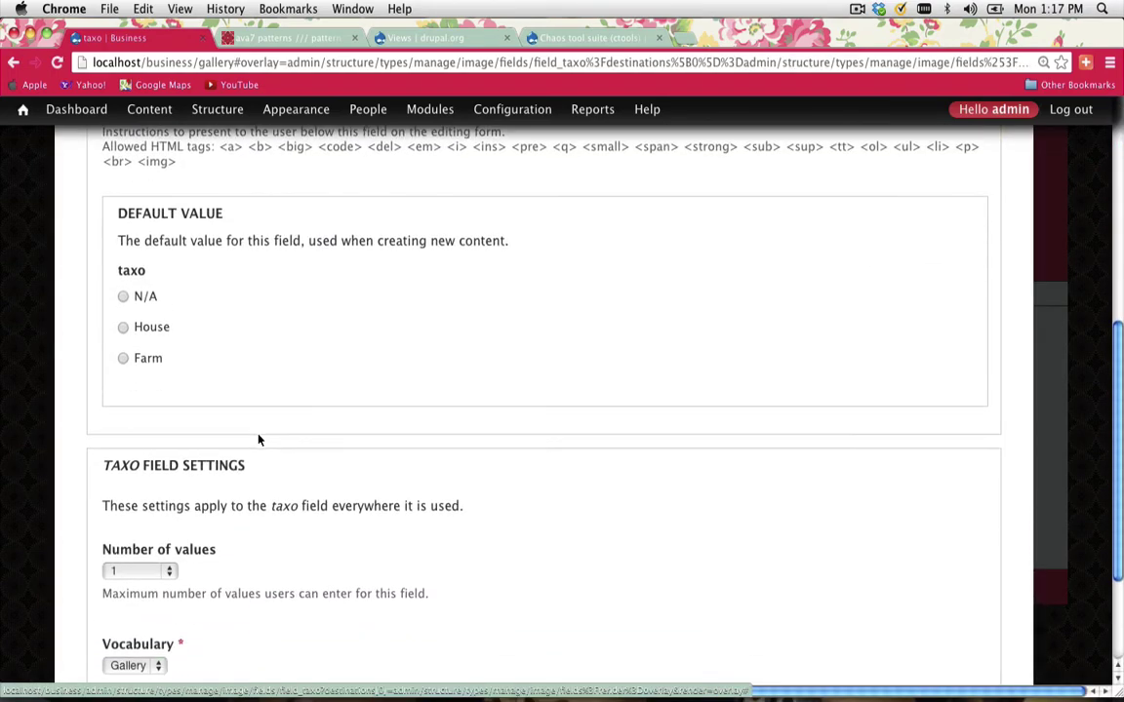
{"action": "scroll", "coordinate": [156, 329], "scroll_direction": "up", "scroll_amount": 1}
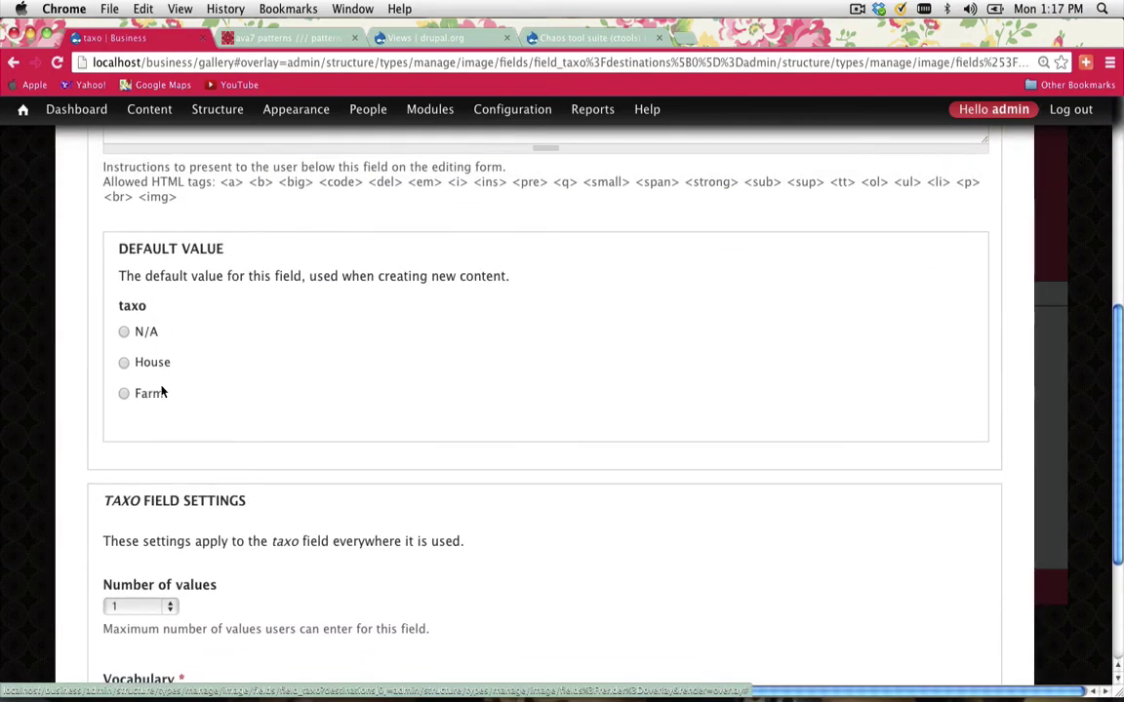
{"action": "scroll", "coordinate": [162, 390], "scroll_direction": "down", "scroll_amount": 4}
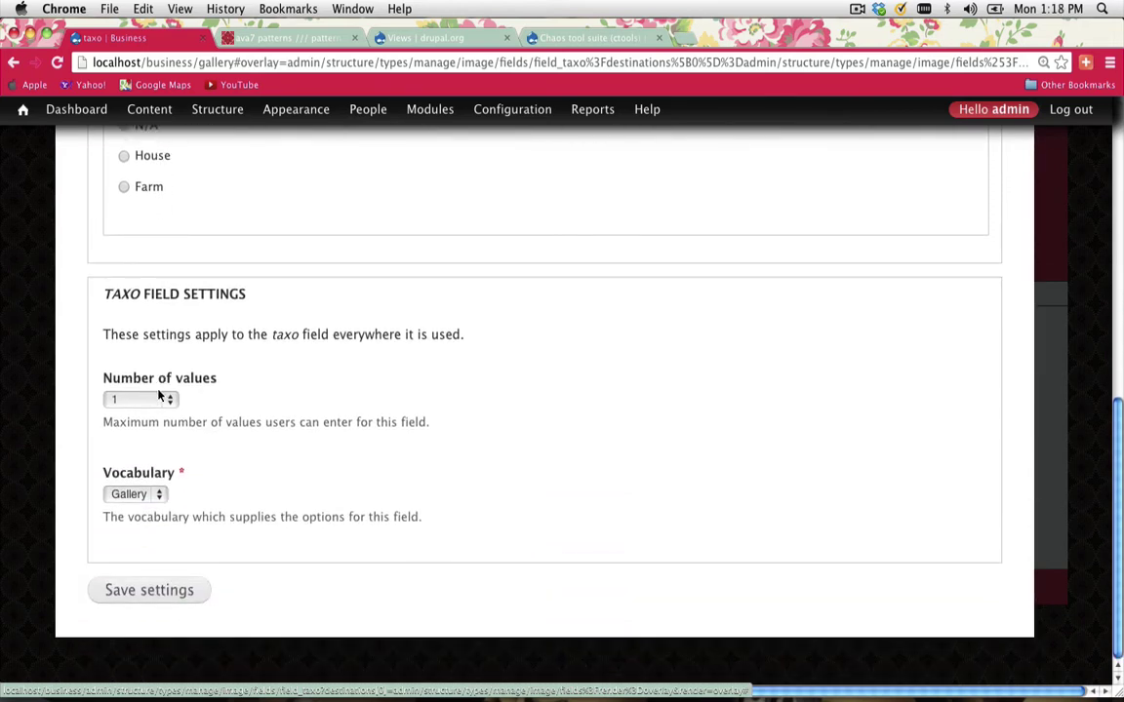
{"action": "left_click", "coordinate": [144, 600]}
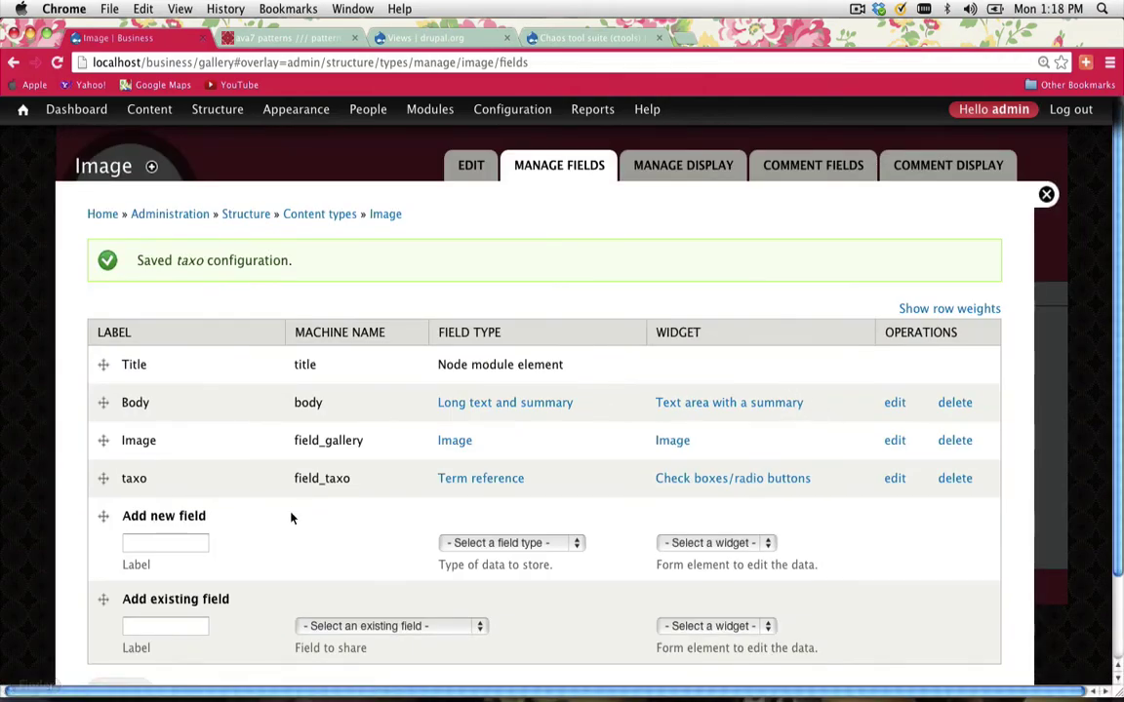
- Save the Image content type's field list and close the overlay
{"action": "scroll", "coordinate": [293, 516], "scroll_direction": "down", "scroll_amount": 2}
{"action": "left_click", "coordinate": [118, 597]}
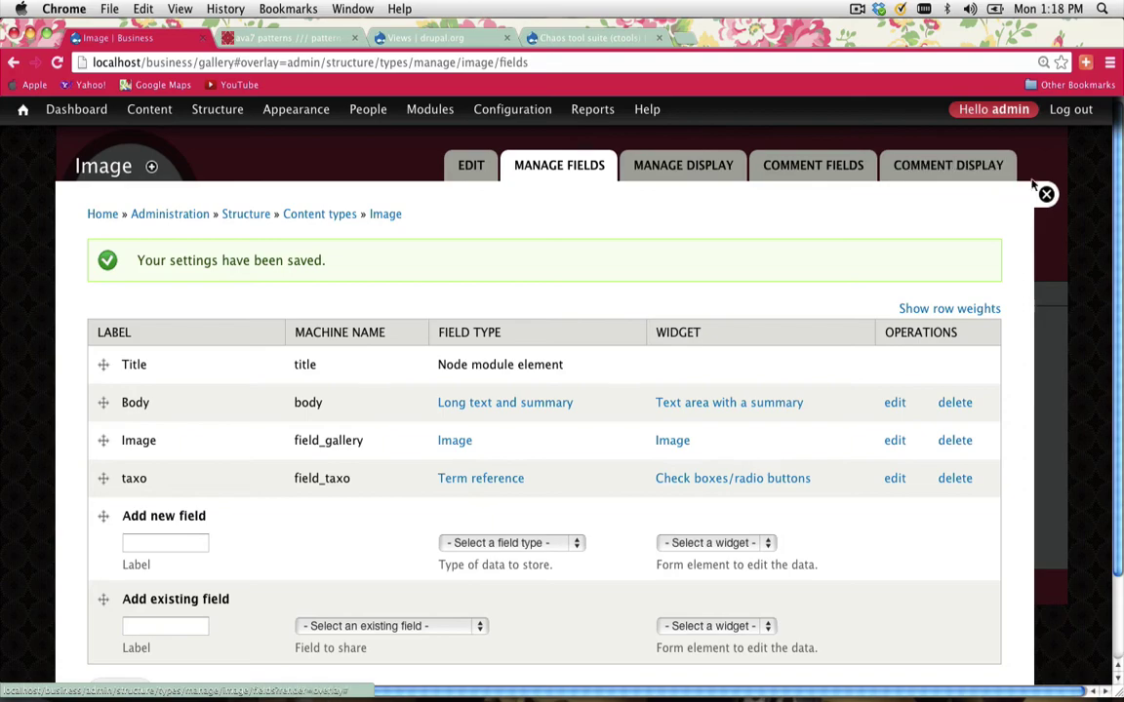
{"action": "left_click", "coordinate": [1045, 194]}
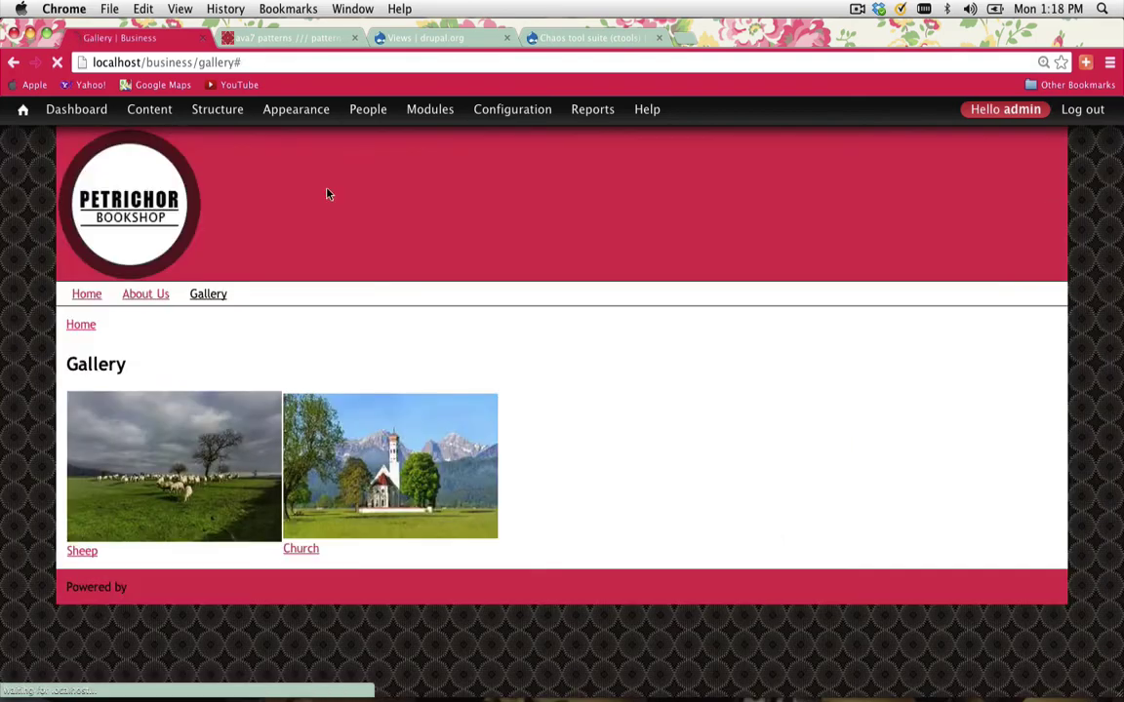
- Edit the Church image in the site's content, assign it the taxo term House and save it
{"action": "left_click", "coordinate": [152, 110]}
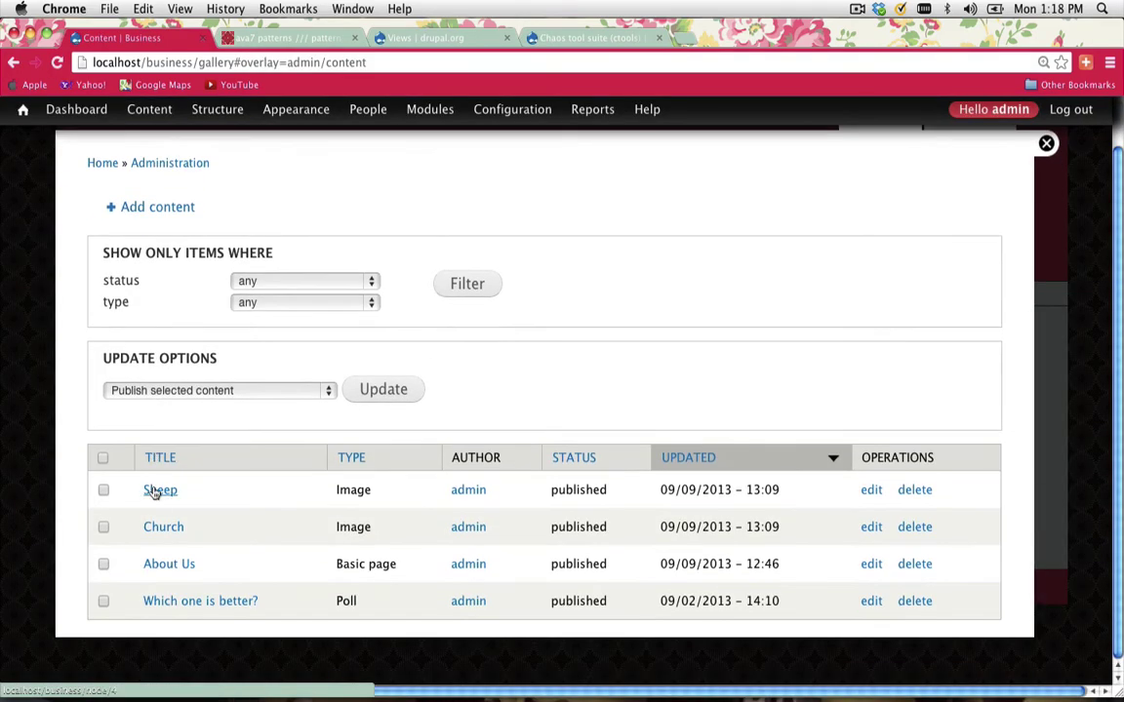
{"action": "left_click", "coordinate": [870, 527]}
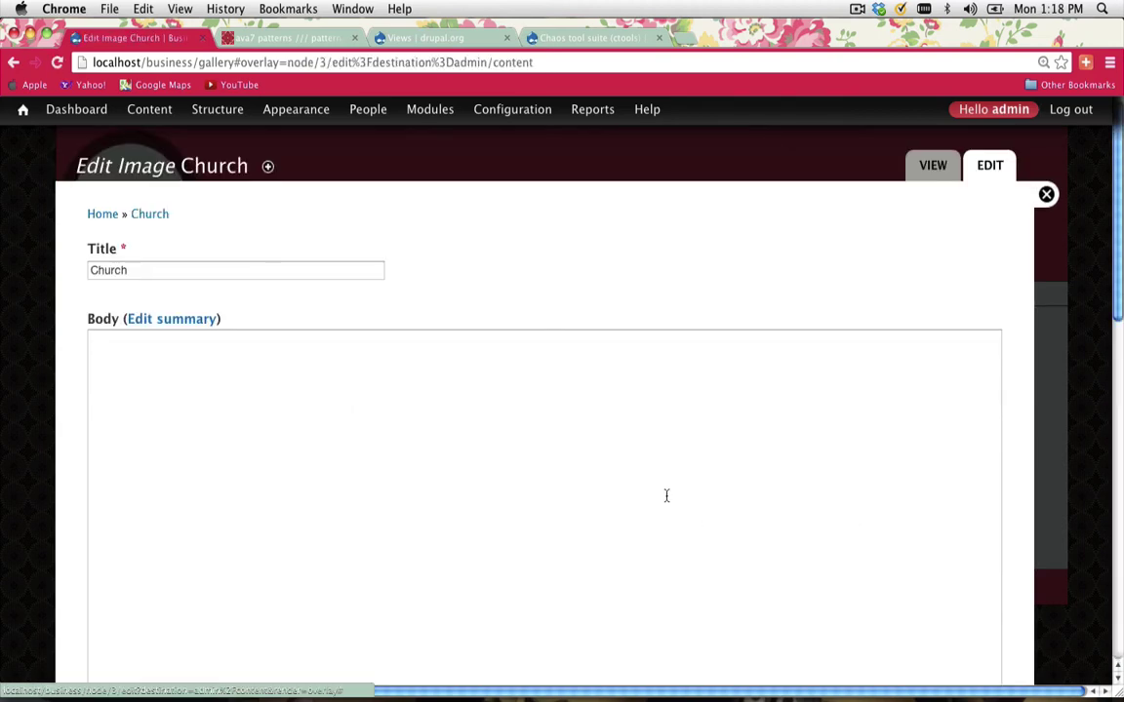
{"action": "scroll", "coordinate": [646, 469], "scroll_direction": "down", "scroll_amount": 3}
{"action": "scroll", "coordinate": [647, 469], "scroll_direction": "down", "scroll_amount": 5}
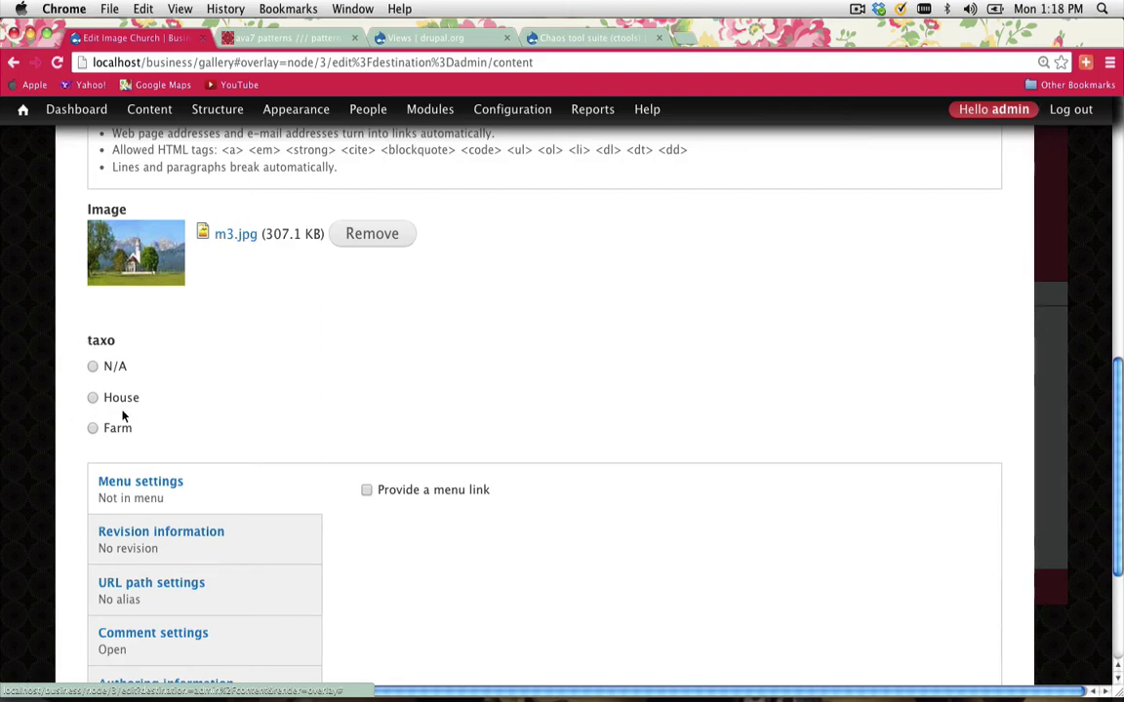
{"action": "left_click", "coordinate": [93, 397]}
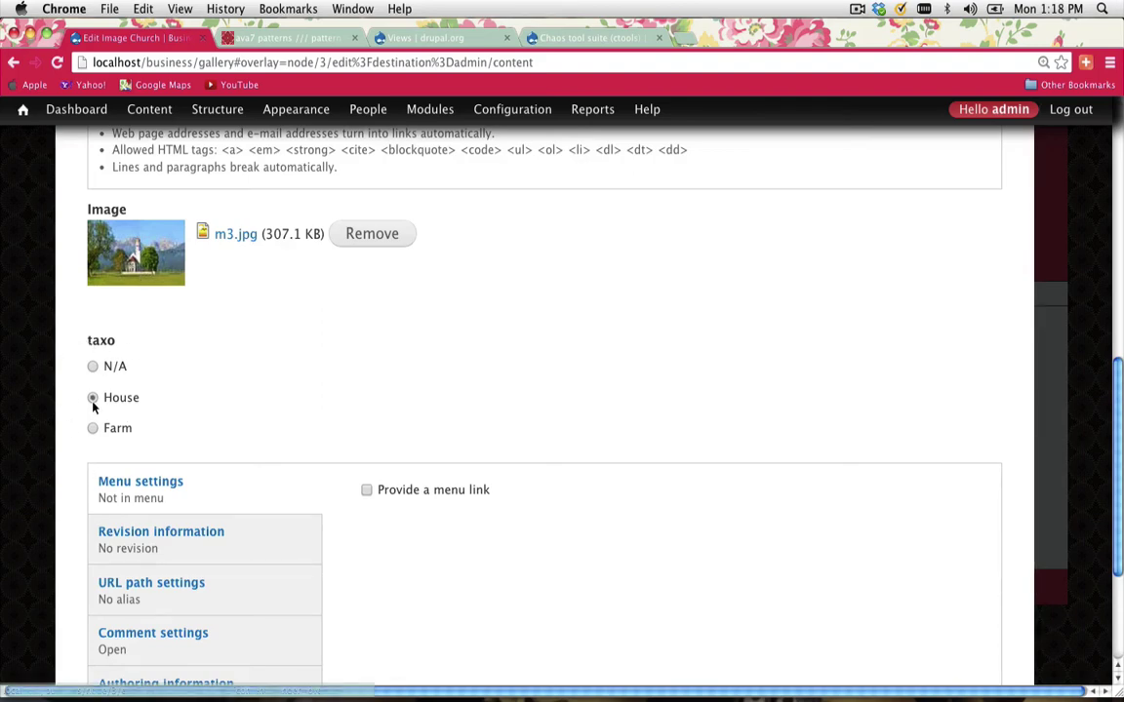
{"action": "scroll", "coordinate": [232, 426], "scroll_direction": "down", "scroll_amount": 3}
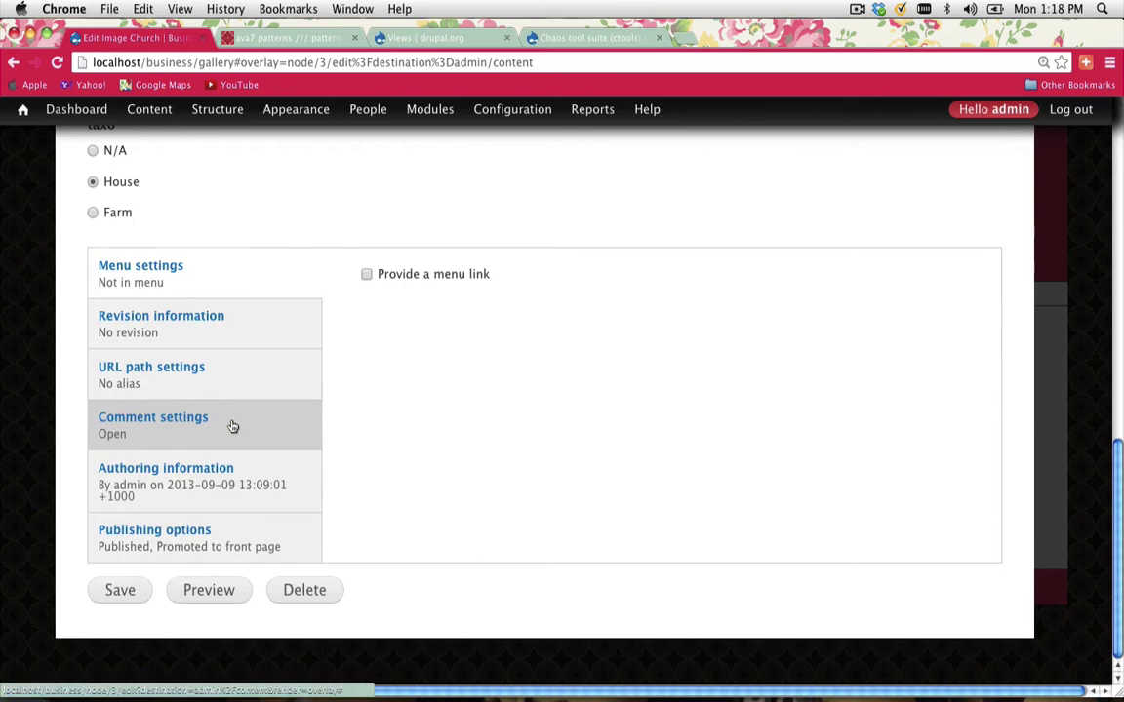
{"action": "left_click", "coordinate": [120, 591]}
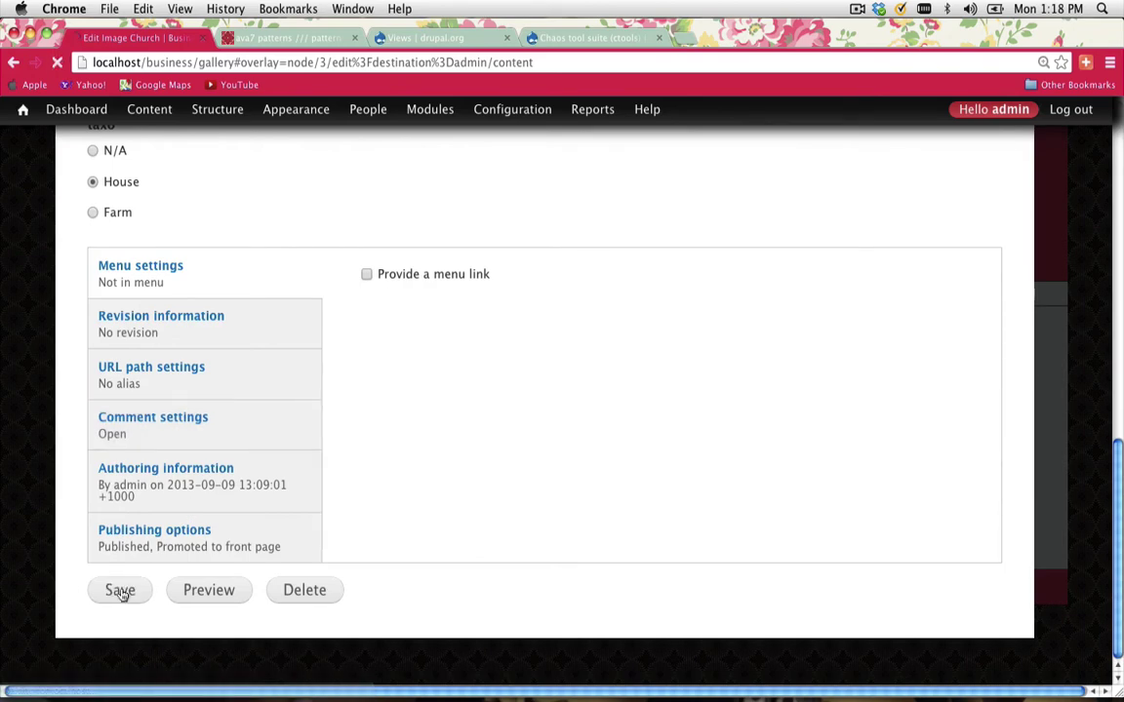
- Edit the Sheep image, assign it the taxo term Farm, save it and return to the site's Gallery page
{"action": "scroll", "coordinate": [175, 583], "scroll_direction": "down", "scroll_amount": 2}
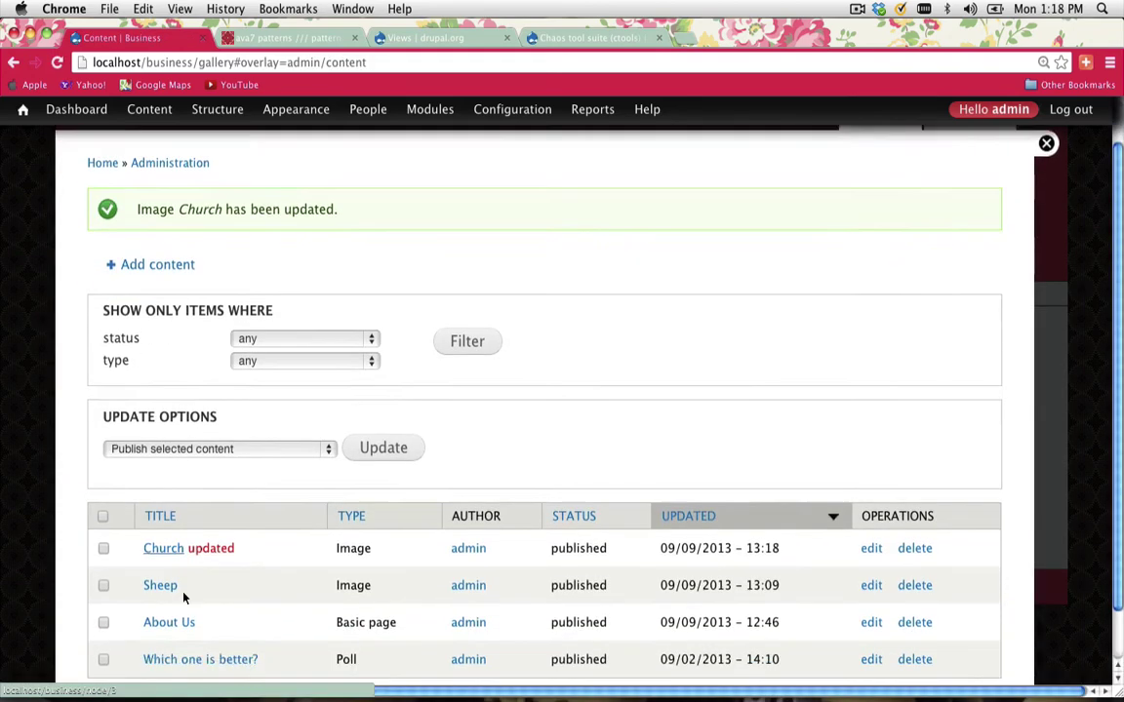
{"action": "left_click", "coordinate": [872, 529]}
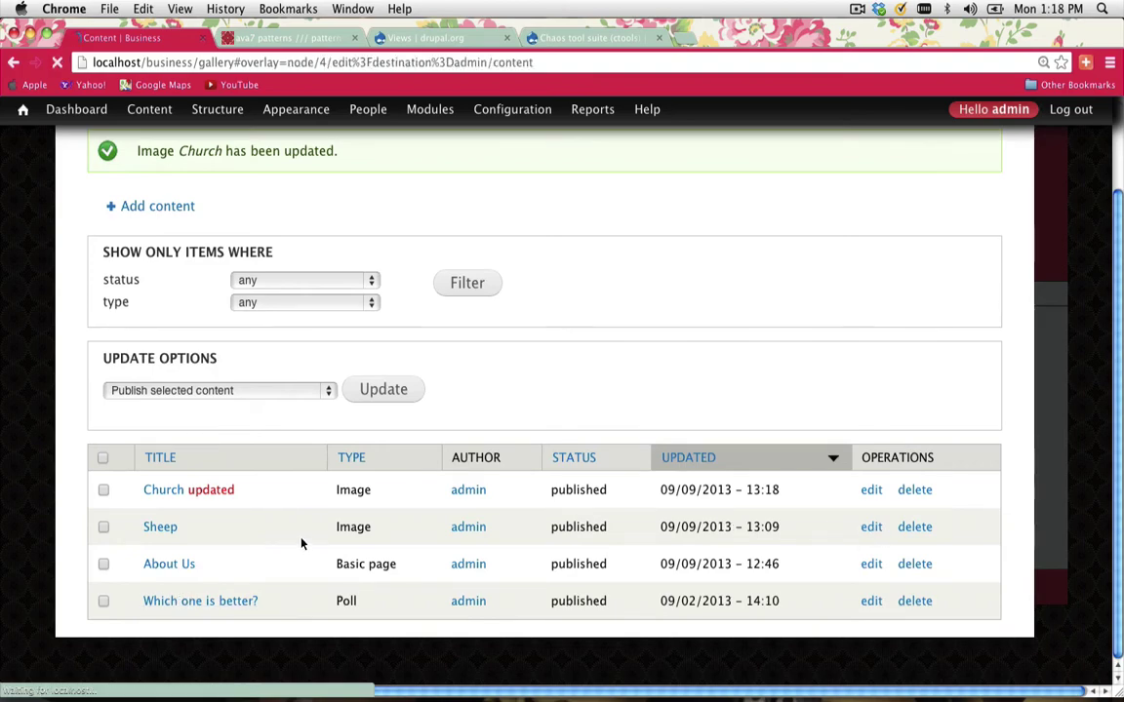
{"action": "scroll", "coordinate": [198, 319], "scroll_direction": "down", "scroll_amount": 5}
{"action": "scroll", "coordinate": [198, 318], "scroll_direction": "down", "scroll_amount": 5}
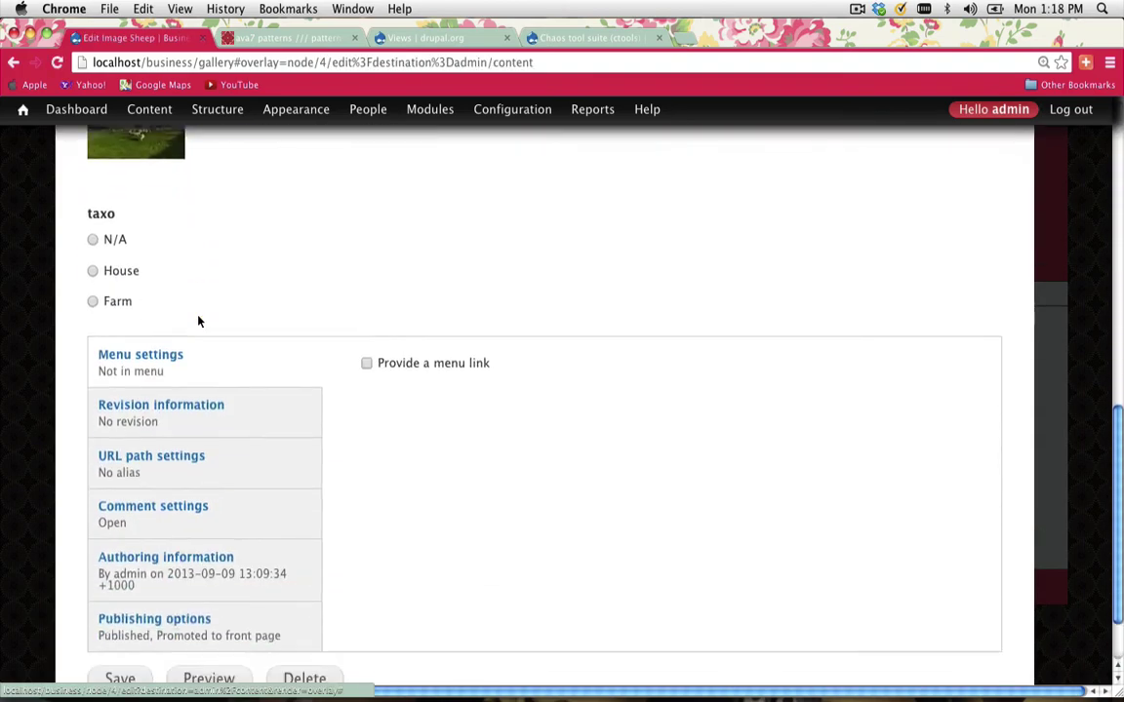
{"action": "left_click", "coordinate": [113, 310]}
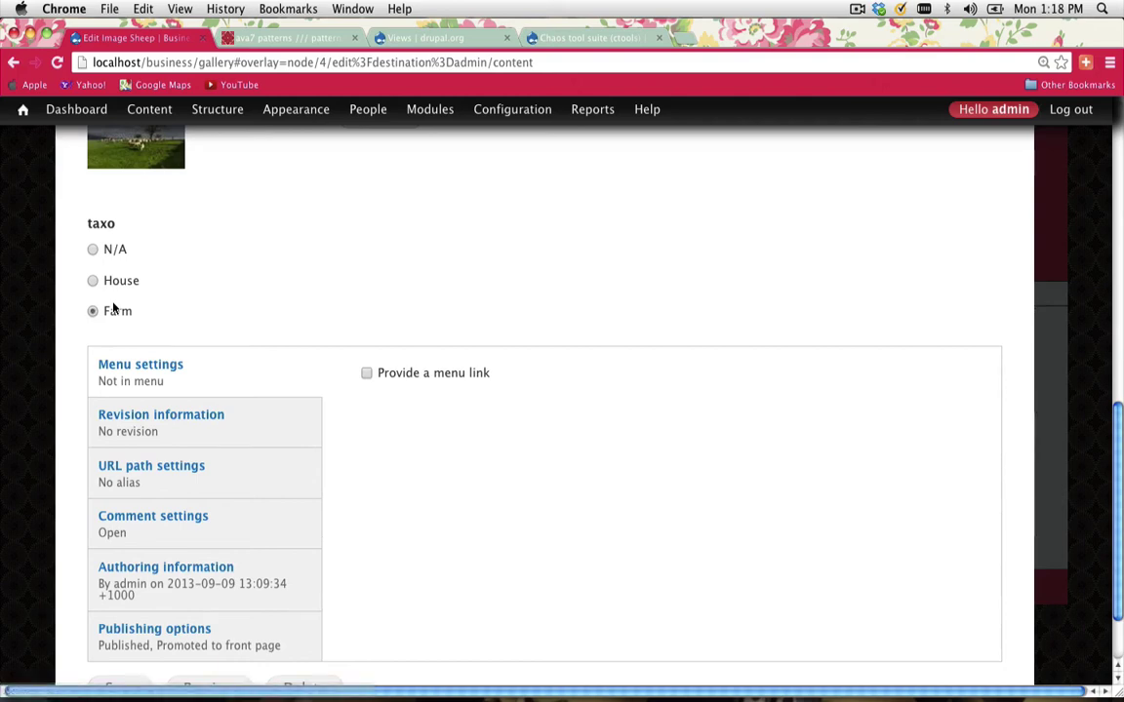
{"action": "scroll", "coordinate": [113, 320], "scroll_direction": "down", "scroll_amount": 2}
{"action": "left_click", "coordinate": [125, 591]}
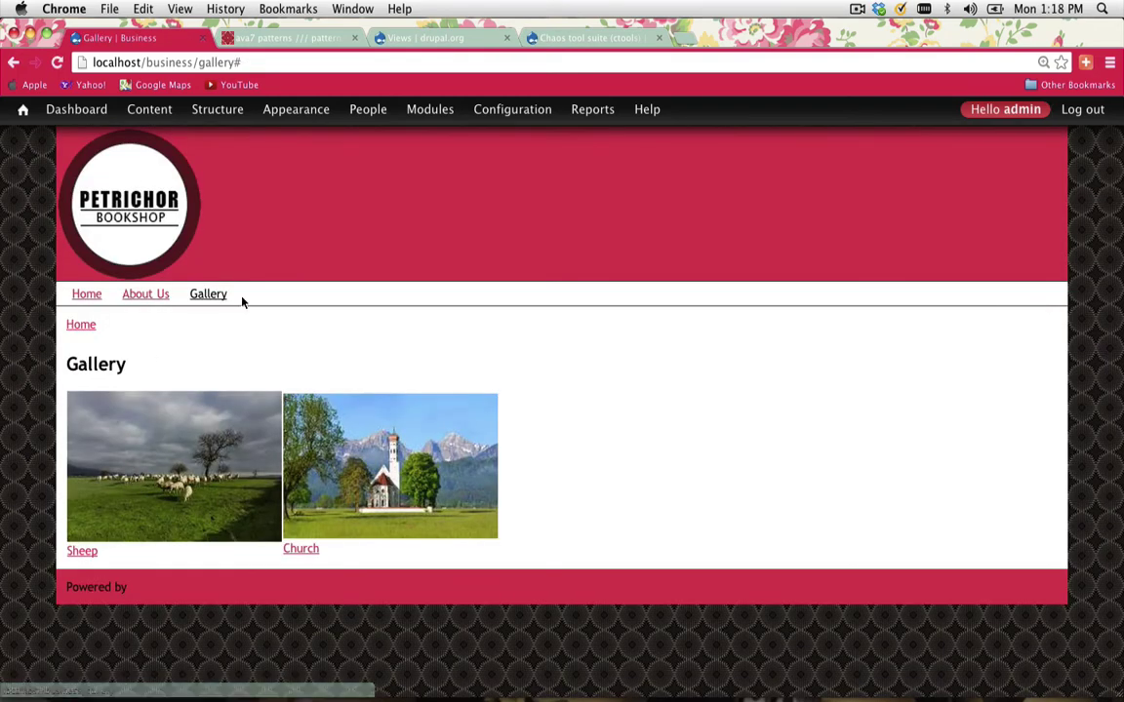
{"action": "left_click", "coordinate": [216, 295]}
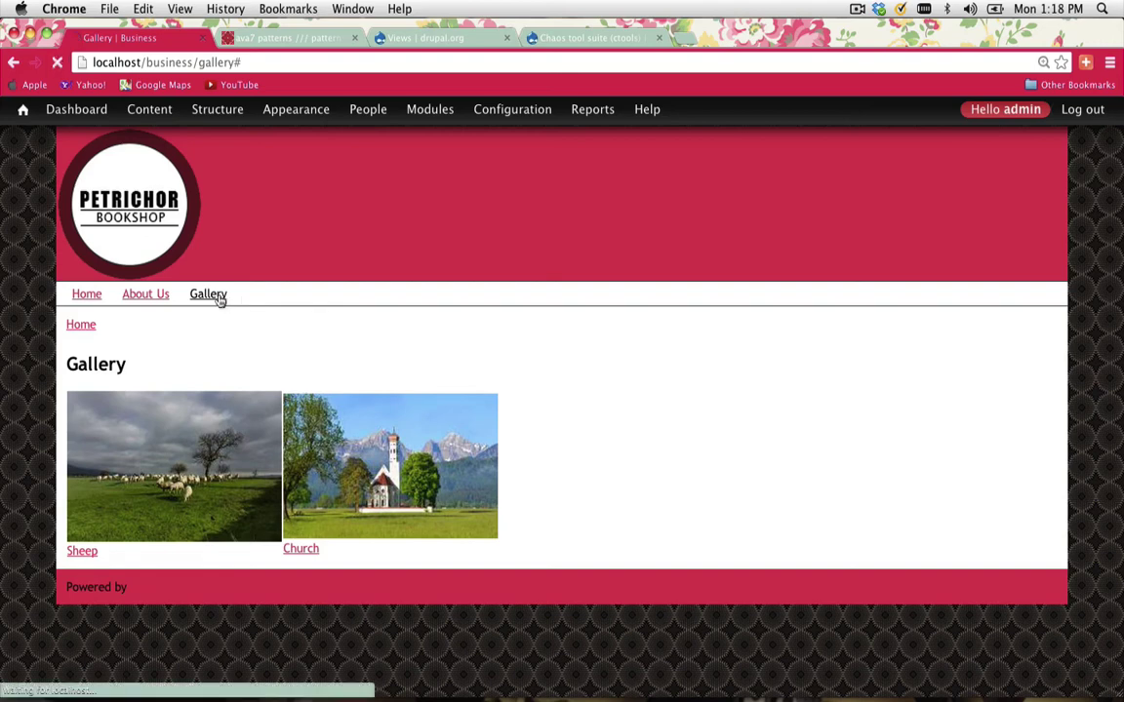
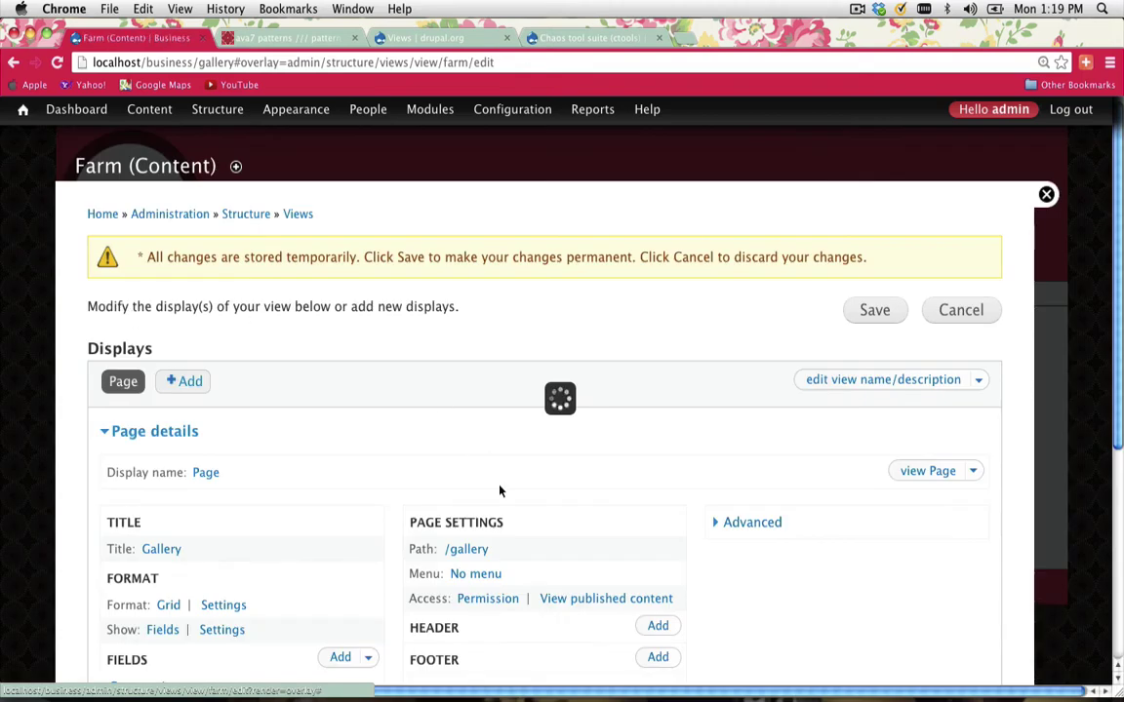
- Set the Farm view's page path to farm and apply it
{"action": "scroll", "coordinate": [499, 491], "scroll_direction": "down", "scroll_amount": 5}
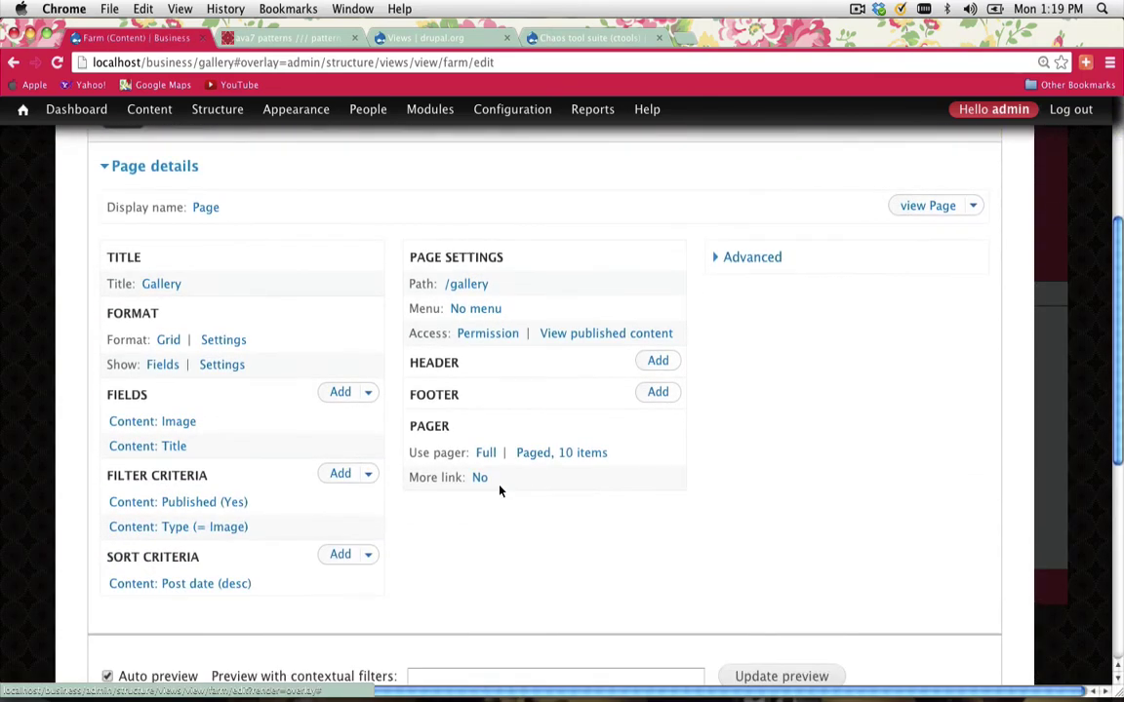
{"action": "left_click", "coordinate": [467, 285]}
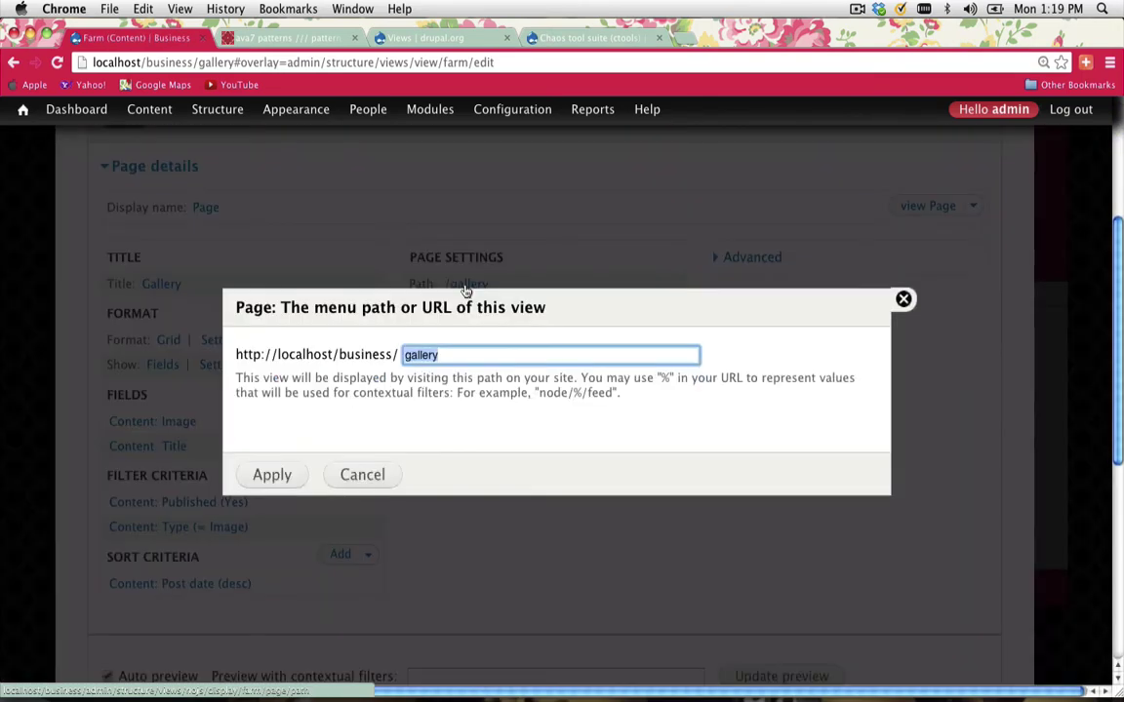
{"action": "type", "text": "farm"}
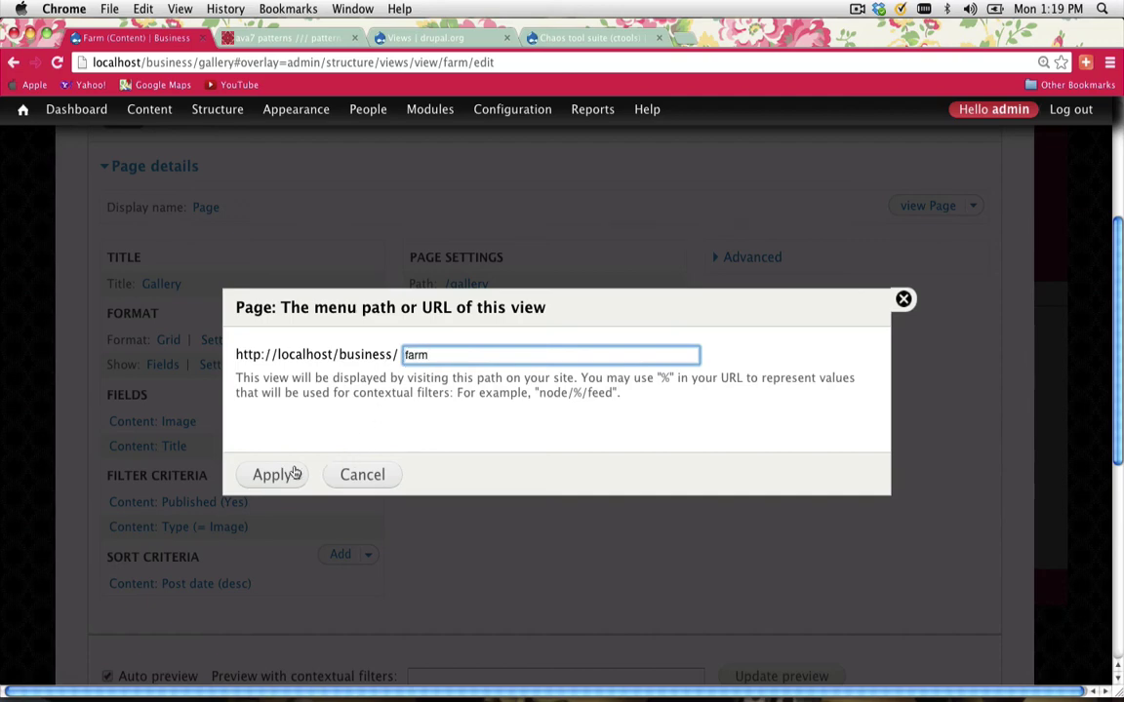
{"action": "left_click", "coordinate": [291, 474]}
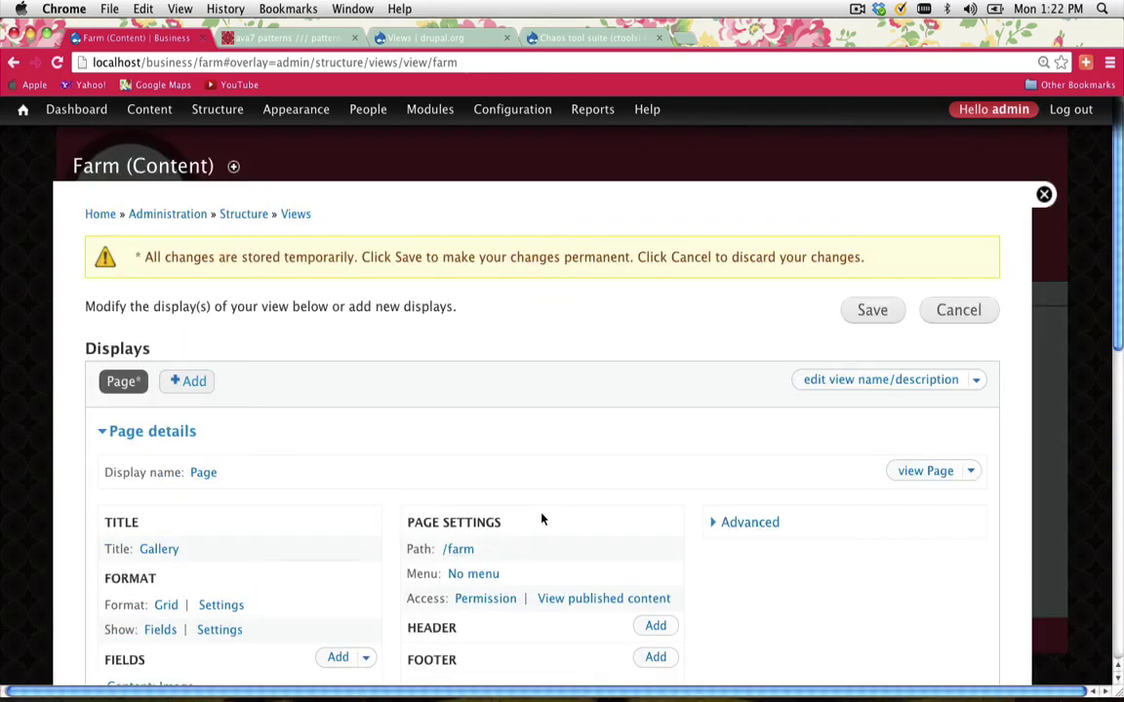
- Add the filter criterion Content: taxo (field_taxo) to the Farm view for all displays, keeping Autocomplete as its selection type
{"action": "scroll", "coordinate": [408, 496], "scroll_direction": "down", "scroll_amount": 10}
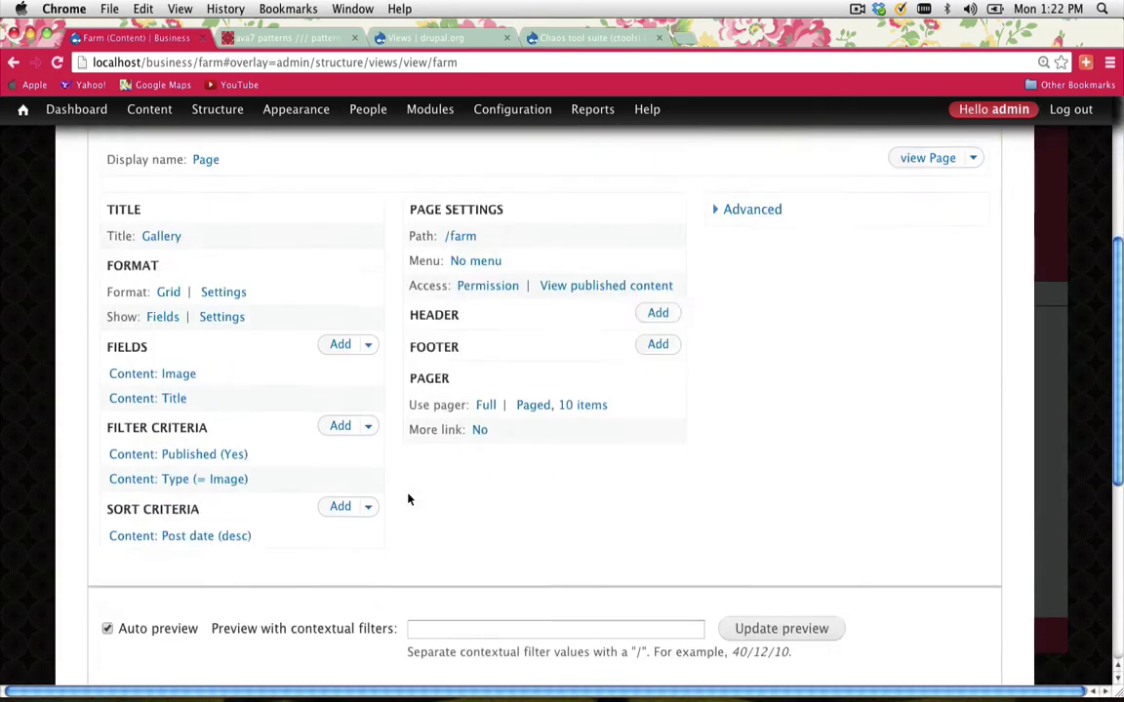
{"action": "scroll", "coordinate": [408, 500], "scroll_direction": "down", "scroll_amount": 2}
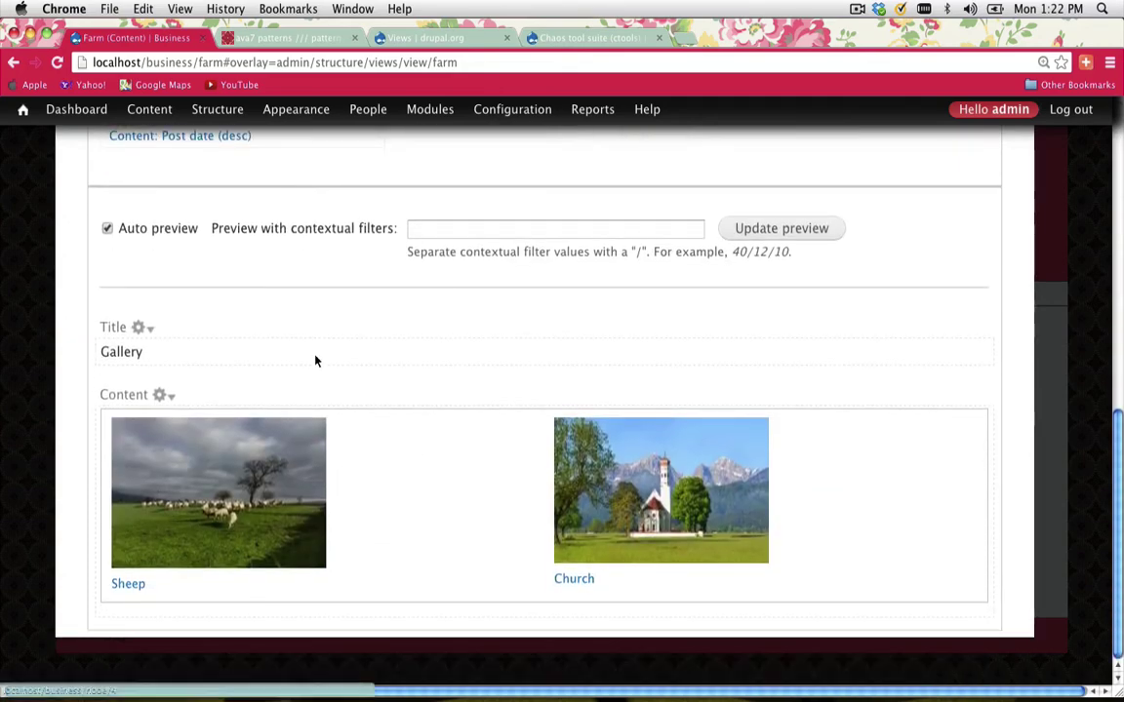
{"action": "scroll", "coordinate": [407, 443], "scroll_direction": "up", "scroll_amount": 12}
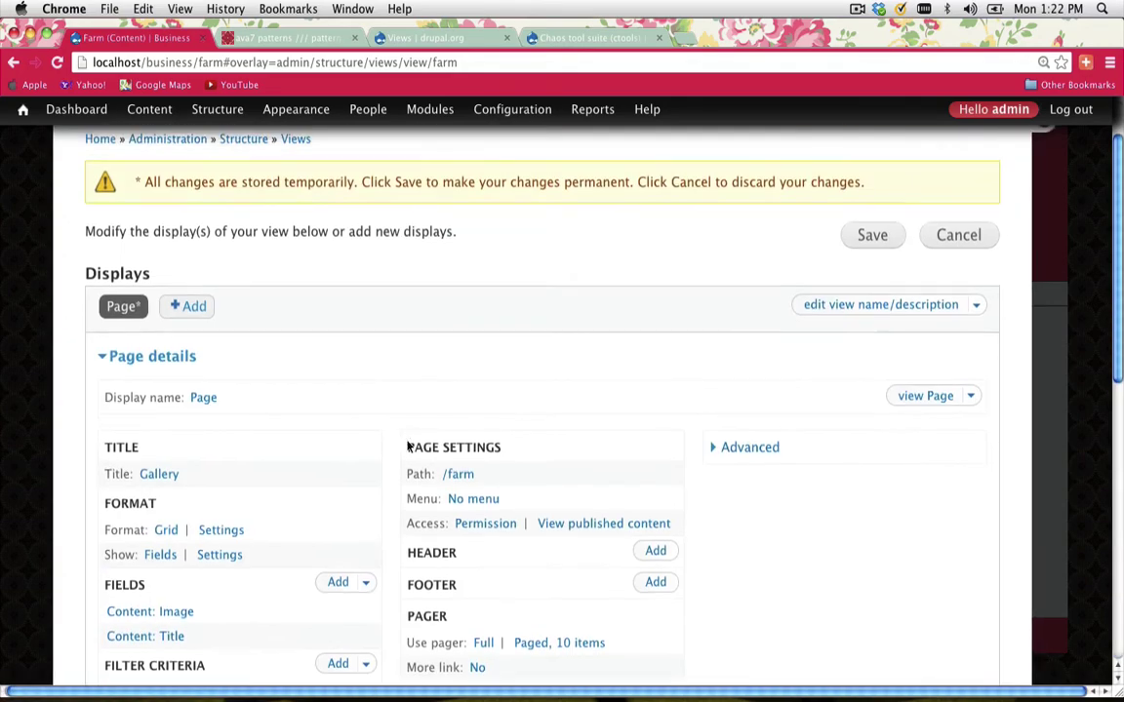
{"action": "scroll", "coordinate": [527, 545], "scroll_direction": "down", "scroll_amount": 15}
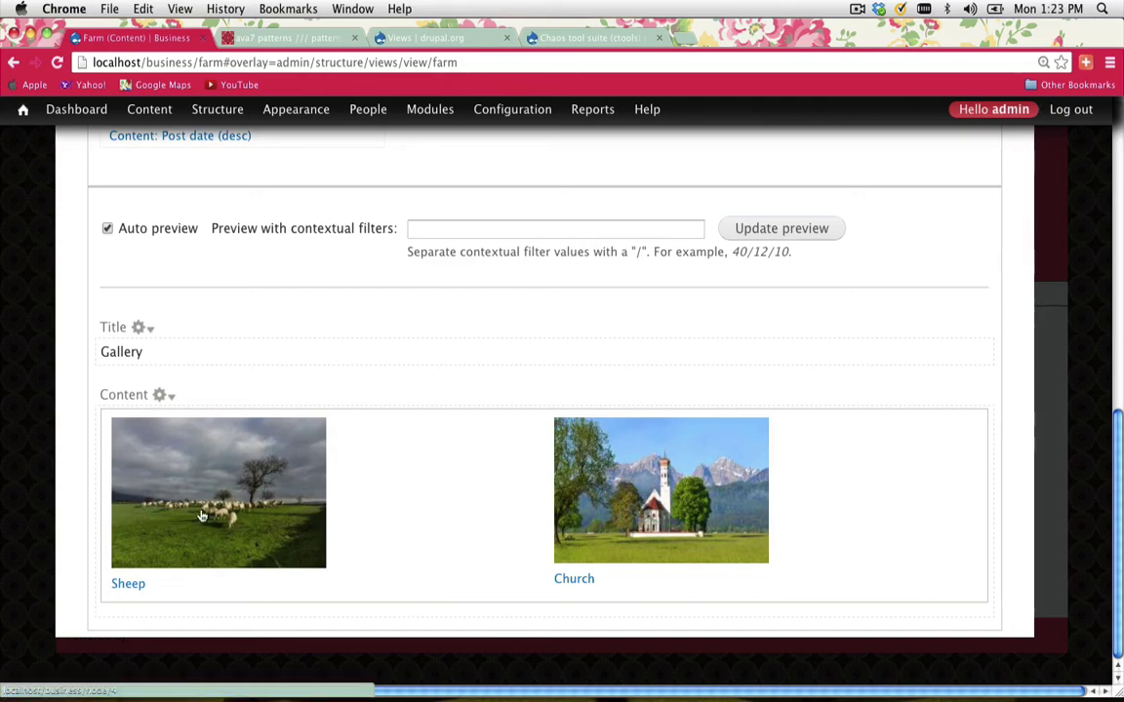
{"action": "scroll", "coordinate": [200, 514], "scroll_direction": "up", "scroll_amount": 5}
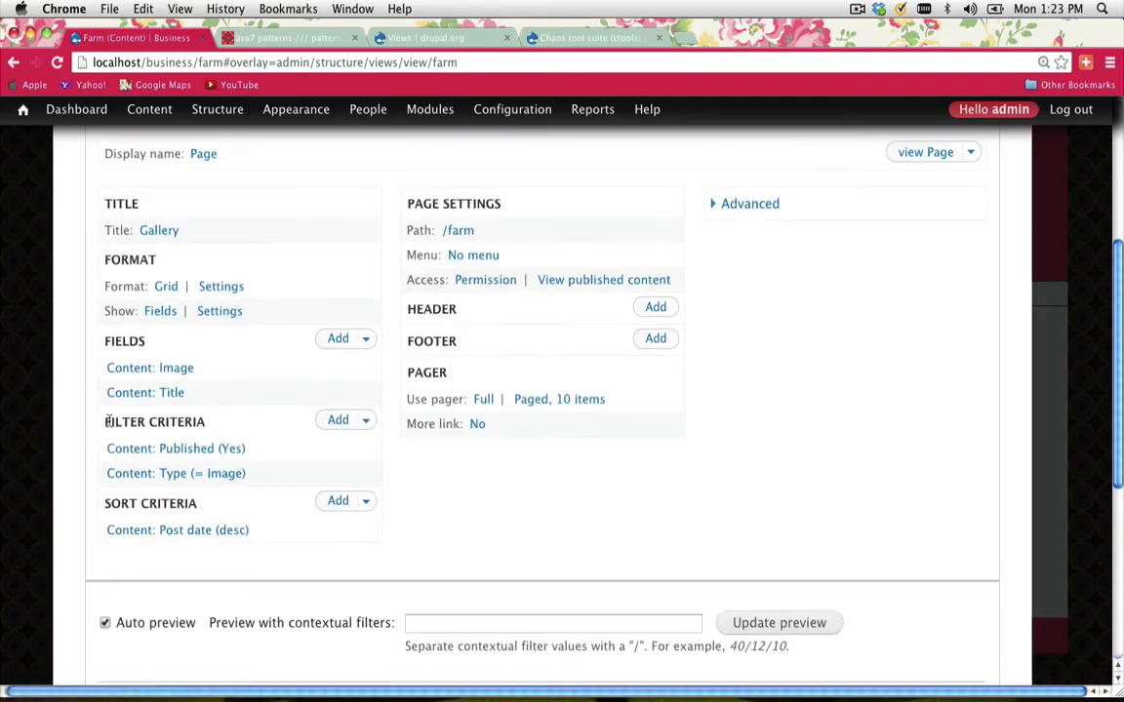
{"action": "left_click", "coordinate": [337, 421]}
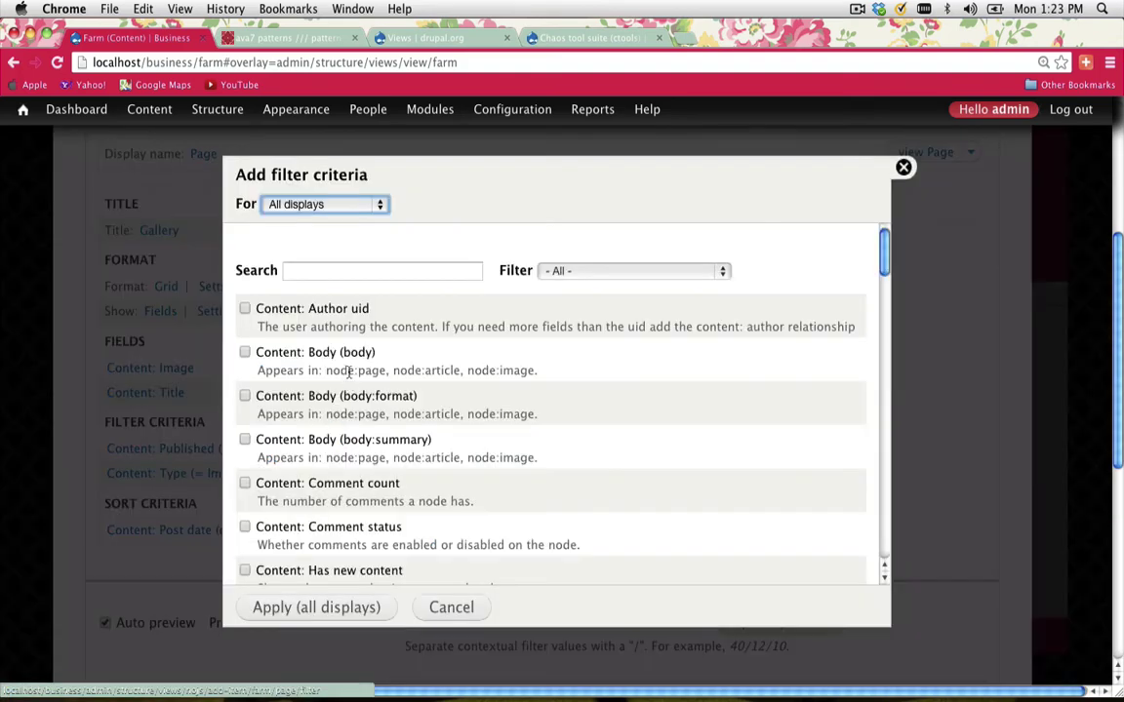
{"action": "scroll", "coordinate": [348, 372], "scroll_direction": "down", "scroll_amount": 8}
{"action": "scroll", "coordinate": [348, 372], "scroll_direction": "down", "scroll_amount": 6}
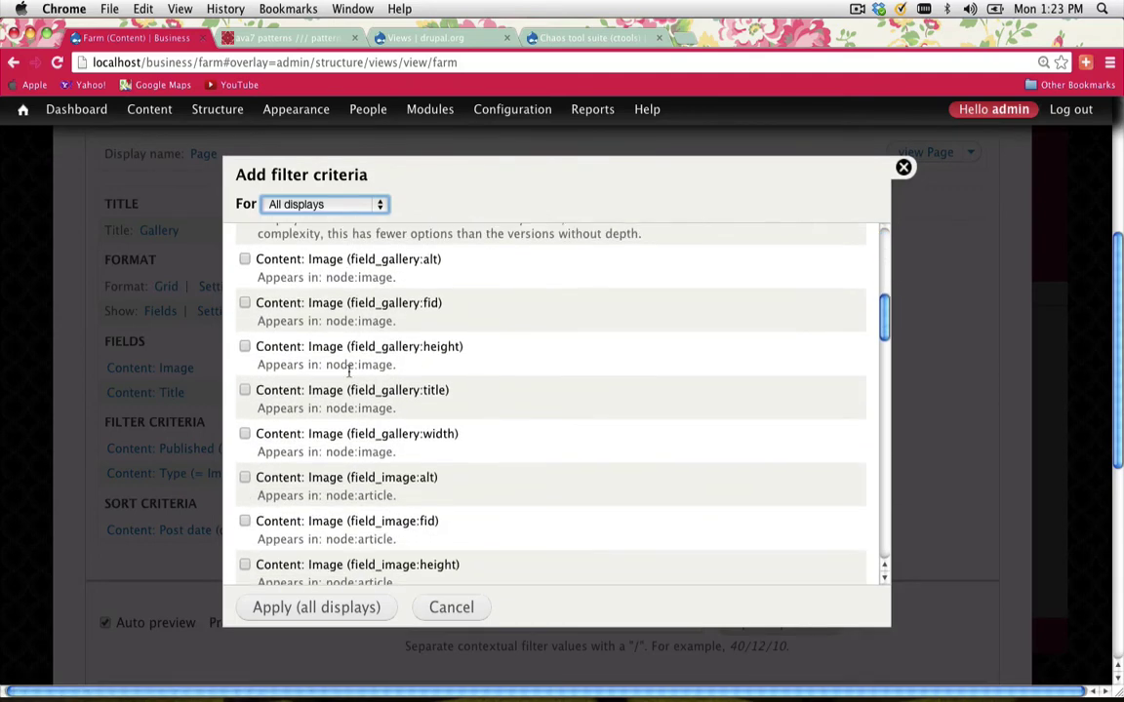
{"action": "scroll", "coordinate": [349, 372], "scroll_direction": "down", "scroll_amount": 10}
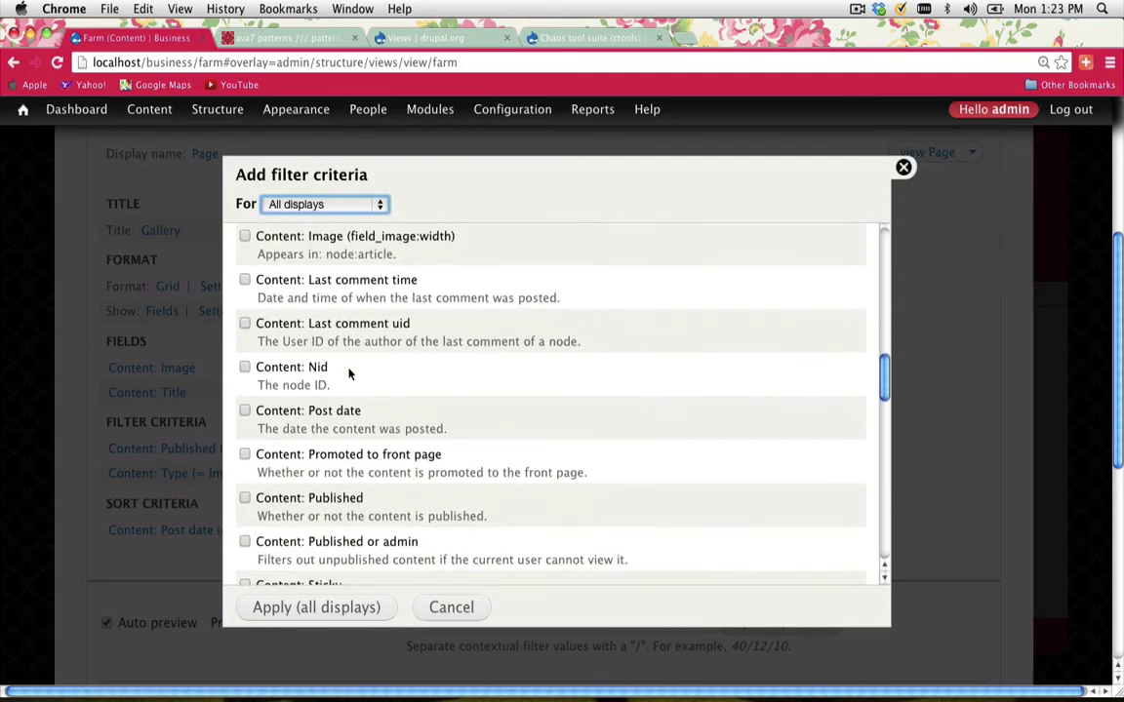
{"action": "scroll", "coordinate": [348, 372], "scroll_direction": "down", "scroll_amount": 1}
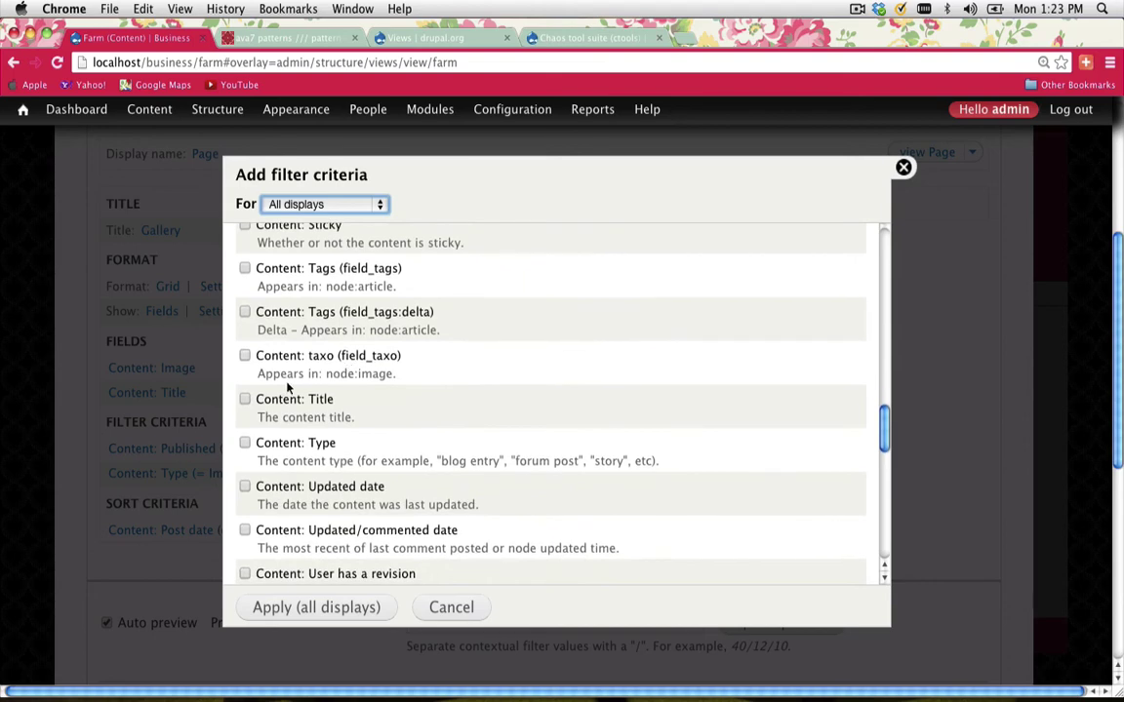
{"action": "left_click", "coordinate": [245, 356]}
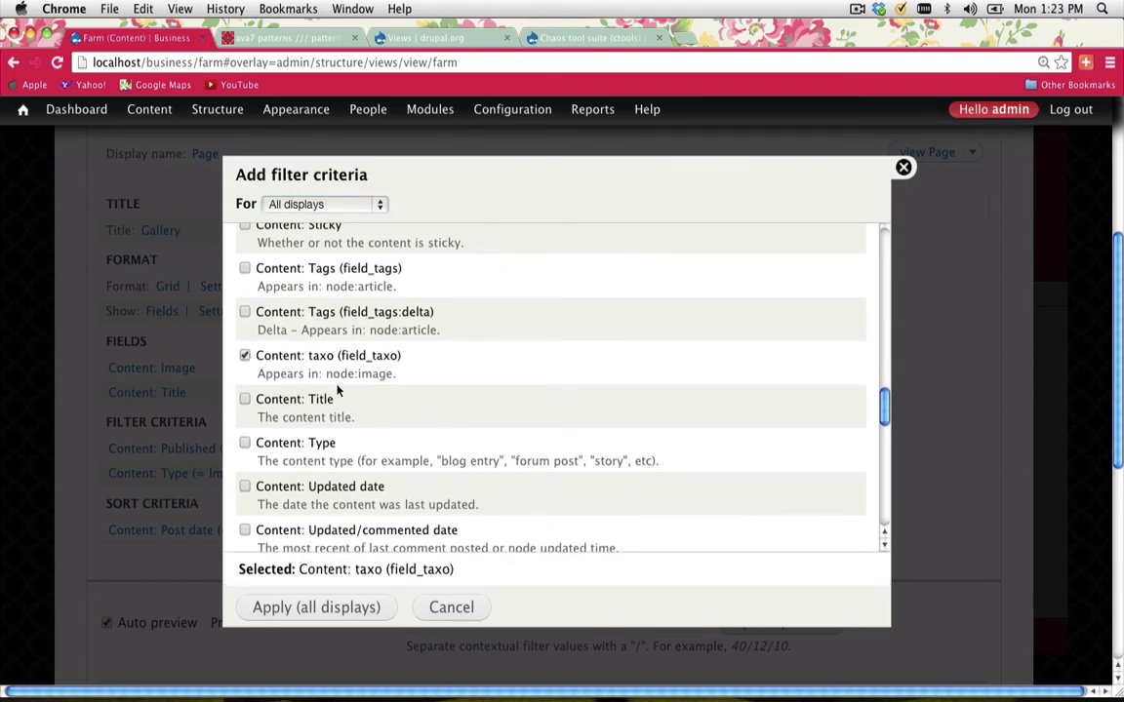
{"action": "left_click_drag", "start_coordinate": [368, 376], "coordinate": [396, 375]}
{"action": "left_click", "coordinate": [313, 609]}
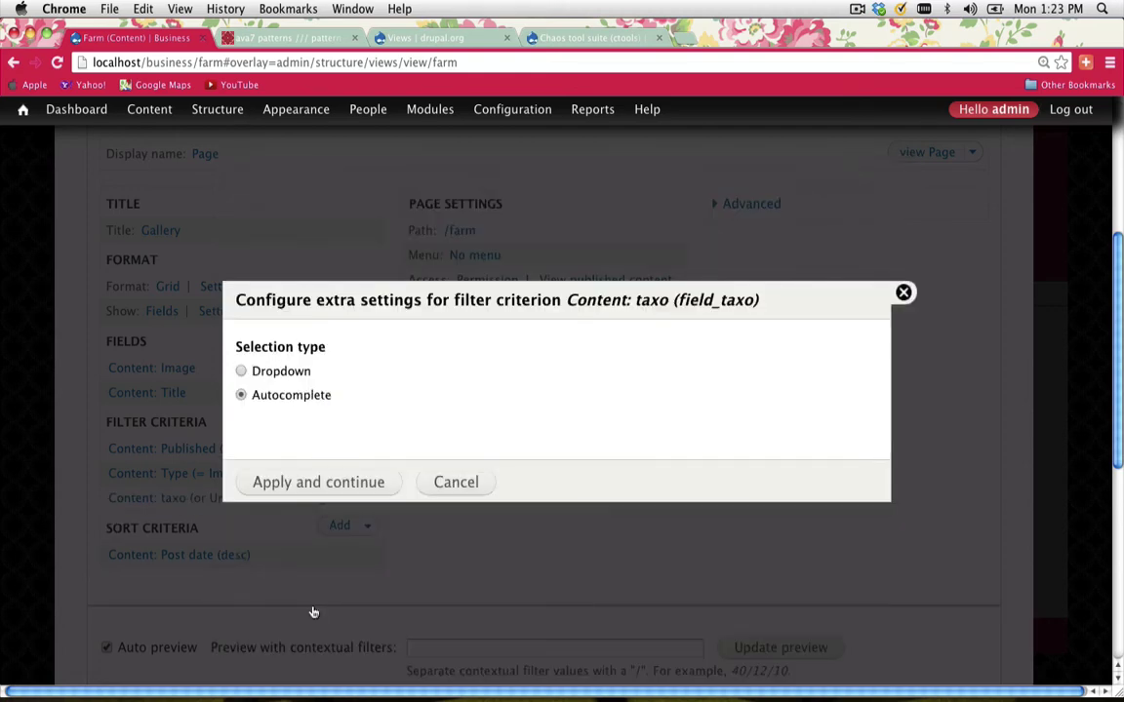
{"action": "left_click", "coordinate": [281, 483]}
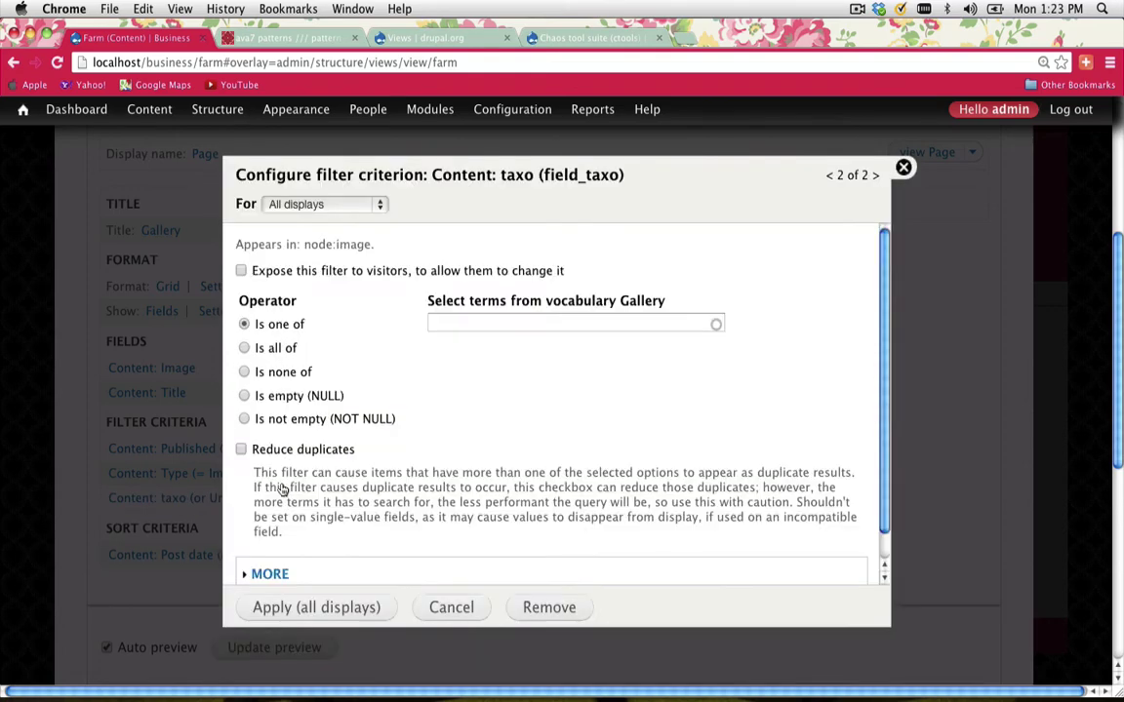
- Keep the taxo filter on all displays with the Is one of operator and select the Gallery term Farm
{"action": "left_click", "coordinate": [319, 203]}
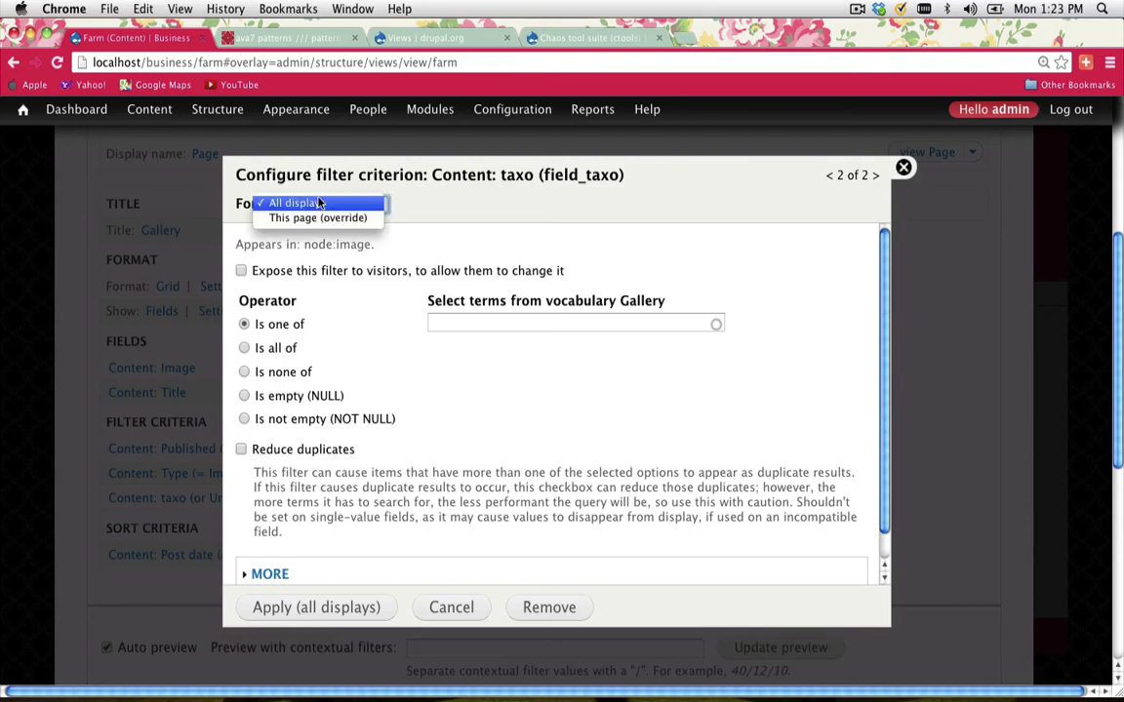
{"action": "left_click", "coordinate": [319, 203]}
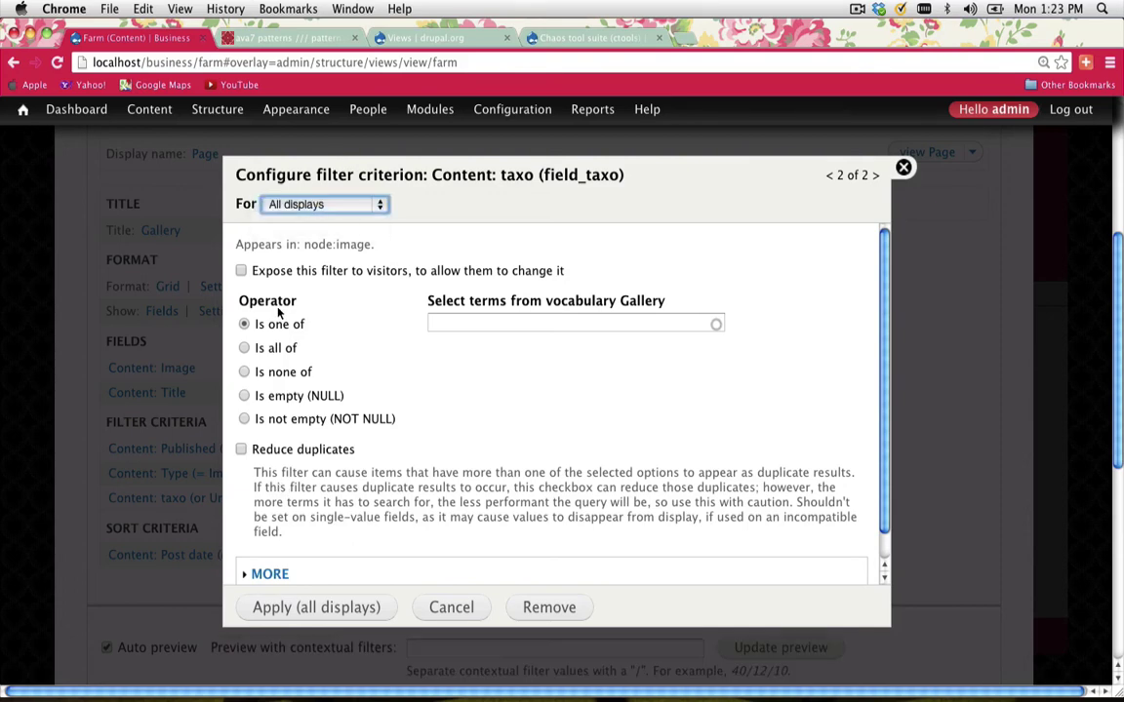
{"action": "left_click", "coordinate": [453, 324]}
{"action": "type", "text": "farm"}
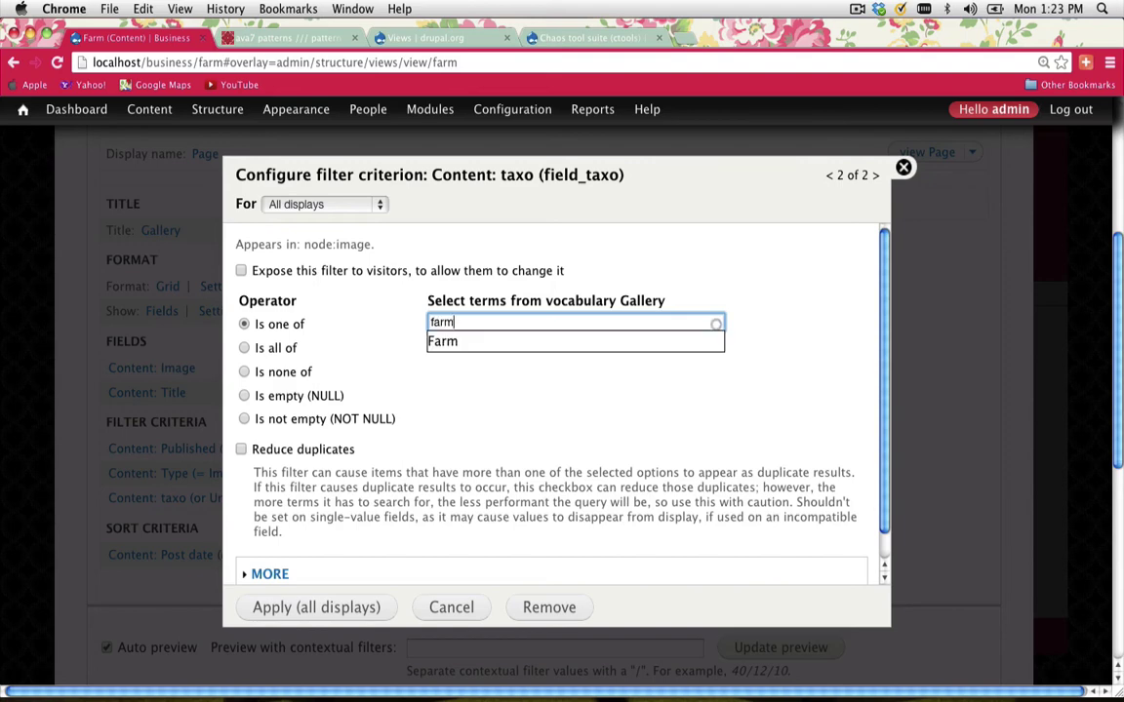
{"action": "key", "text": "Down"}
{"action": "key", "text": "Return"}
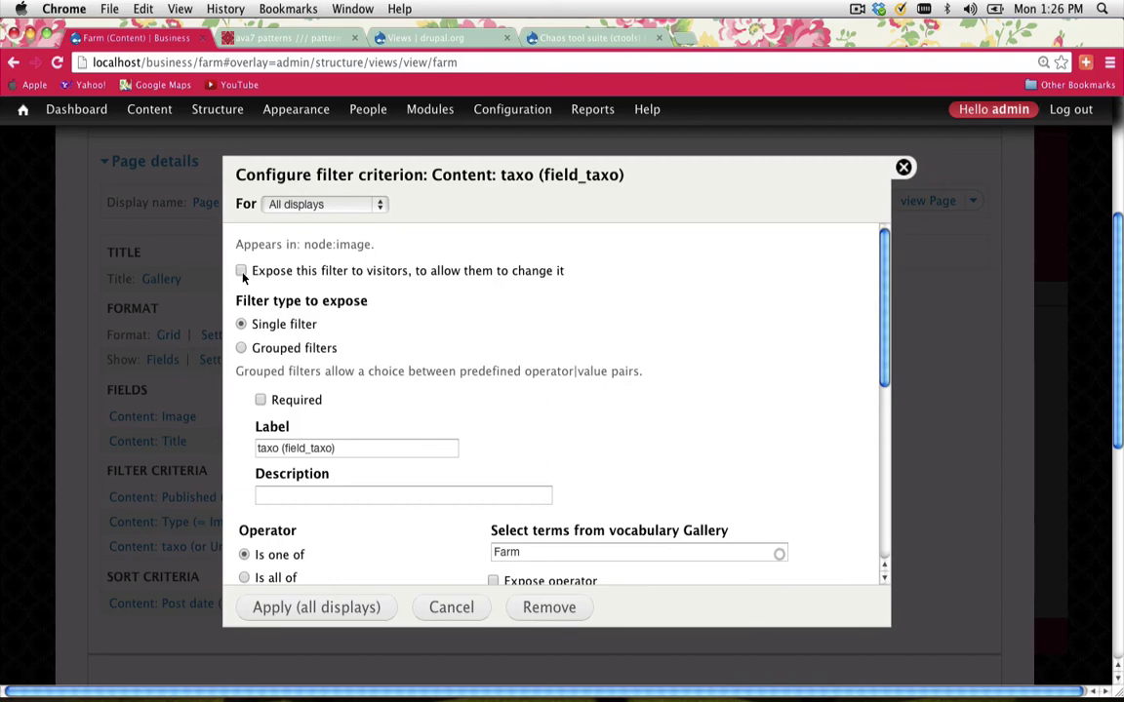
- Tick the option to expose the taxo filter to visitors and apply the filter to all displays
{"action": "left_click", "coordinate": [242, 273]}
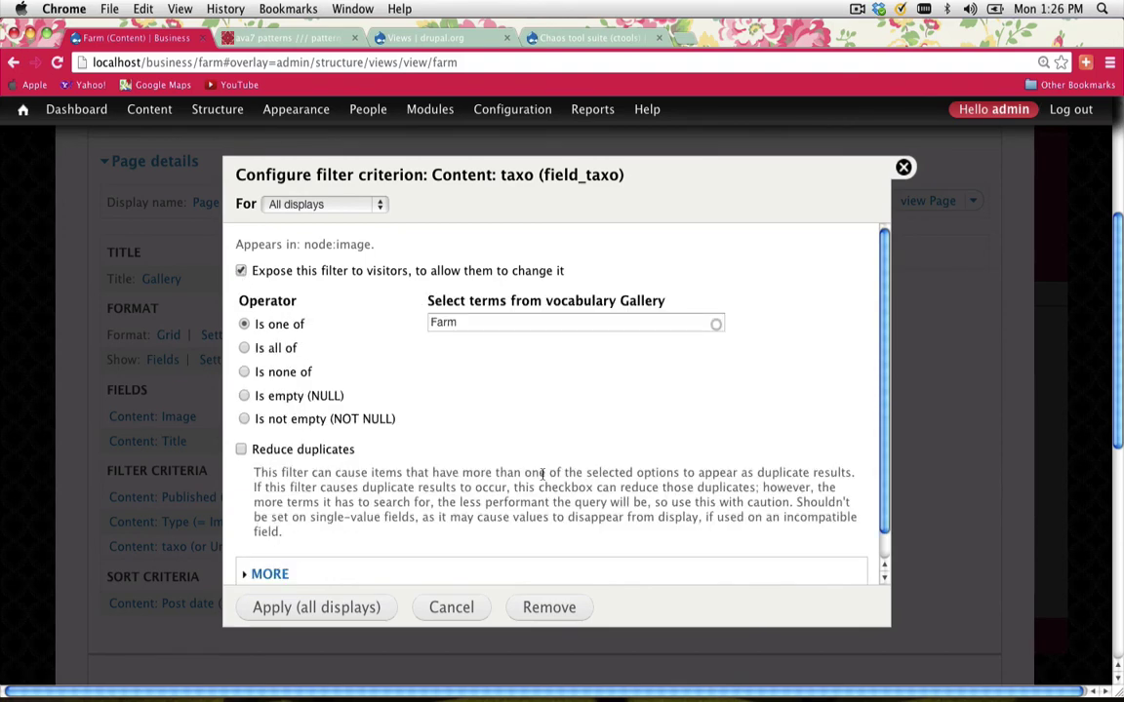
{"action": "scroll", "coordinate": [543, 474], "scroll_direction": "down", "scroll_amount": 5}
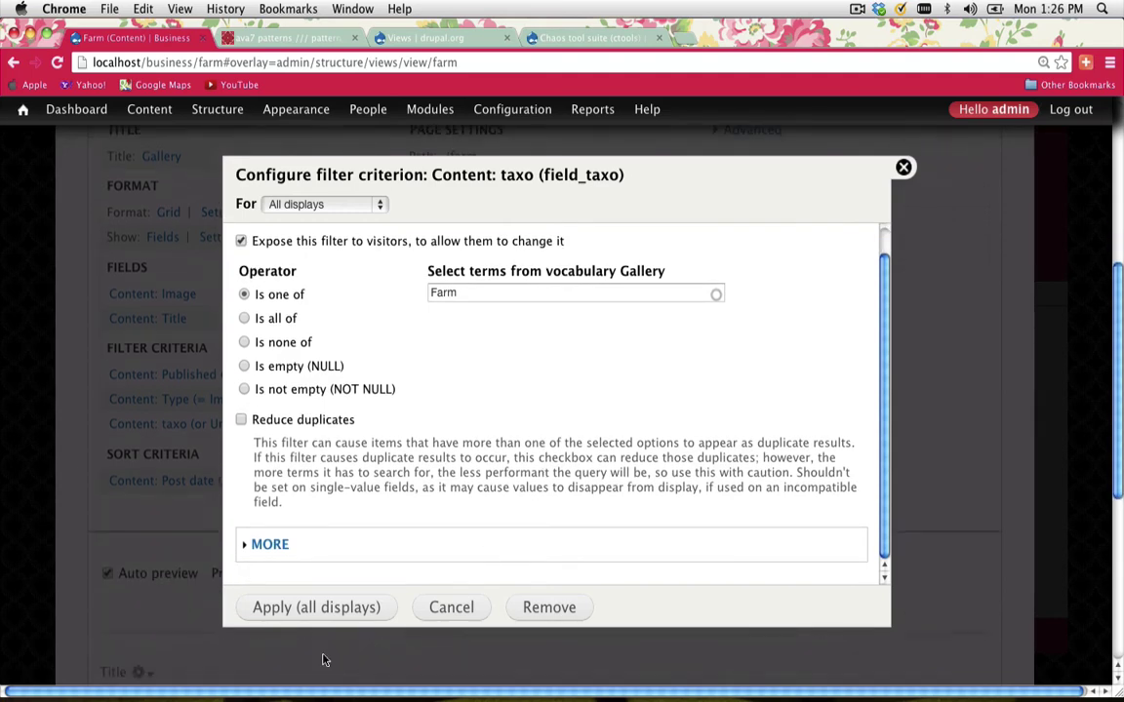
{"action": "left_click", "coordinate": [303, 608]}
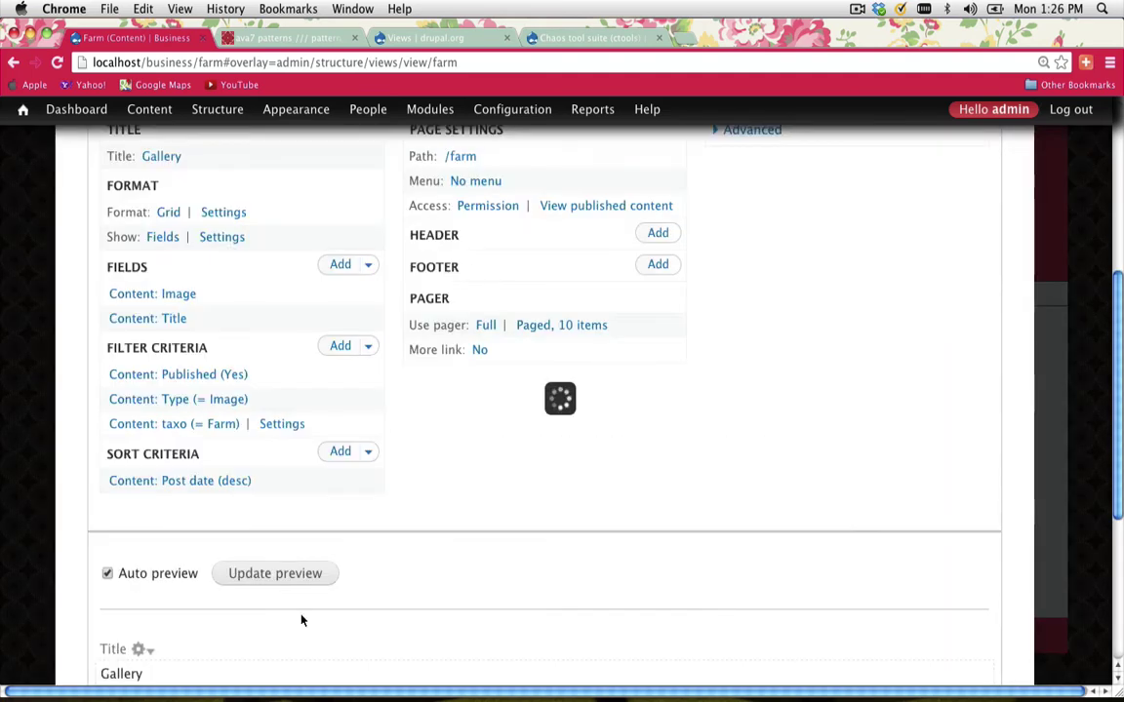
- Check the filtered content in the Farm view's preview and open the site's Farm page
{"action": "scroll", "coordinate": [302, 621], "scroll_direction": "down", "scroll_amount": 5}
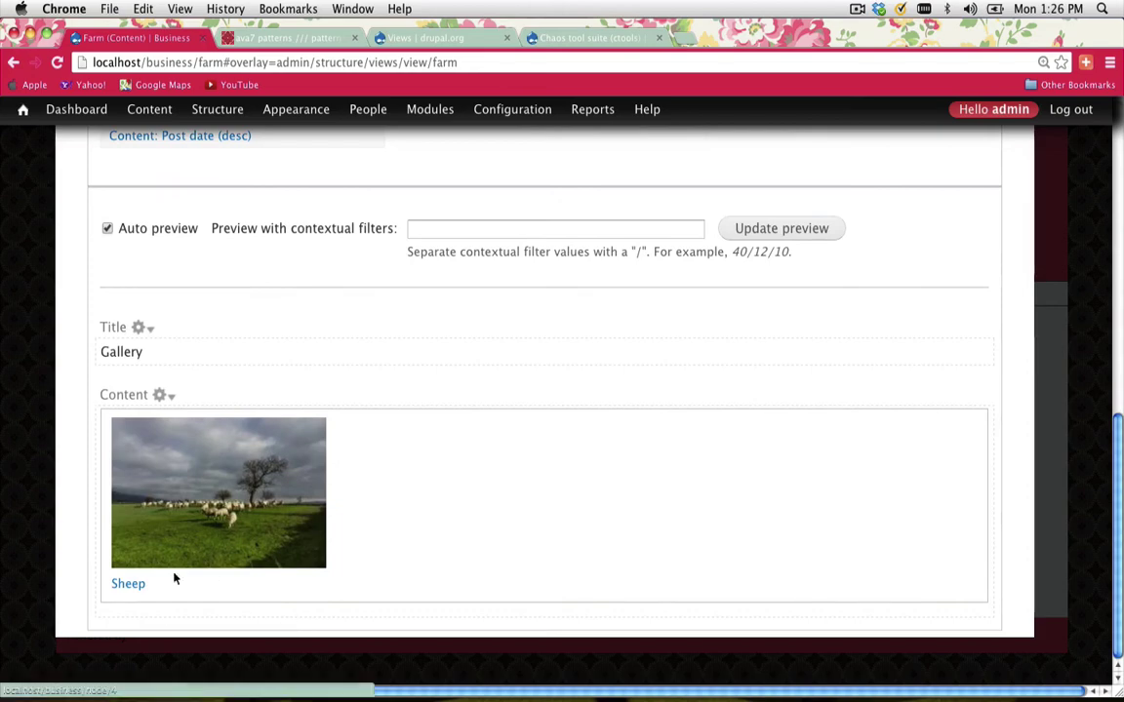
{"action": "scroll", "coordinate": [713, 267], "scroll_direction": "up", "scroll_amount": 15}
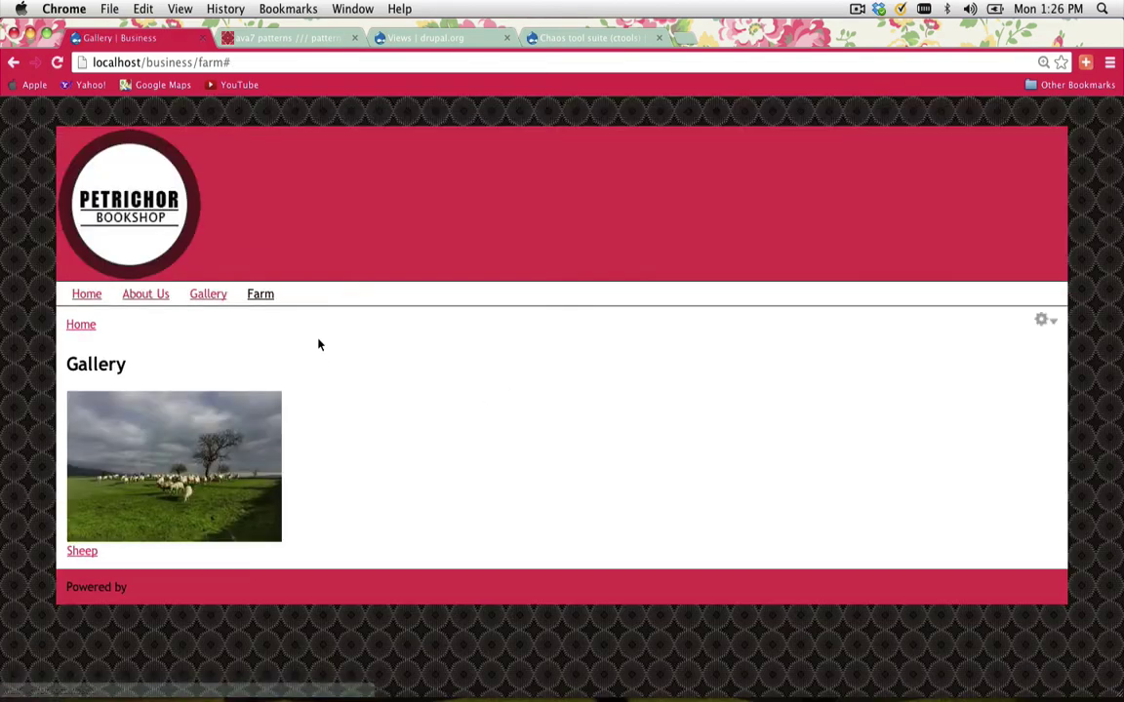
{"action": "left_click", "coordinate": [260, 295]}
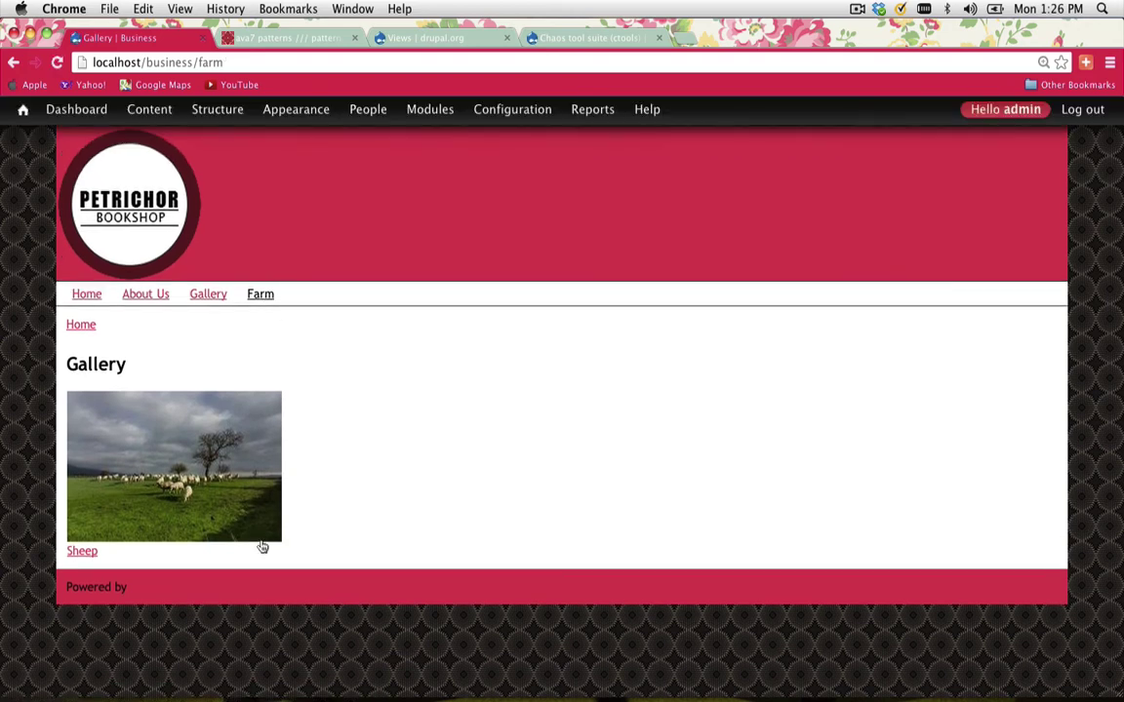
- Clone the Gallery view and name the copy House
{"action": "mouse_move", "coordinate": [217, 115]}
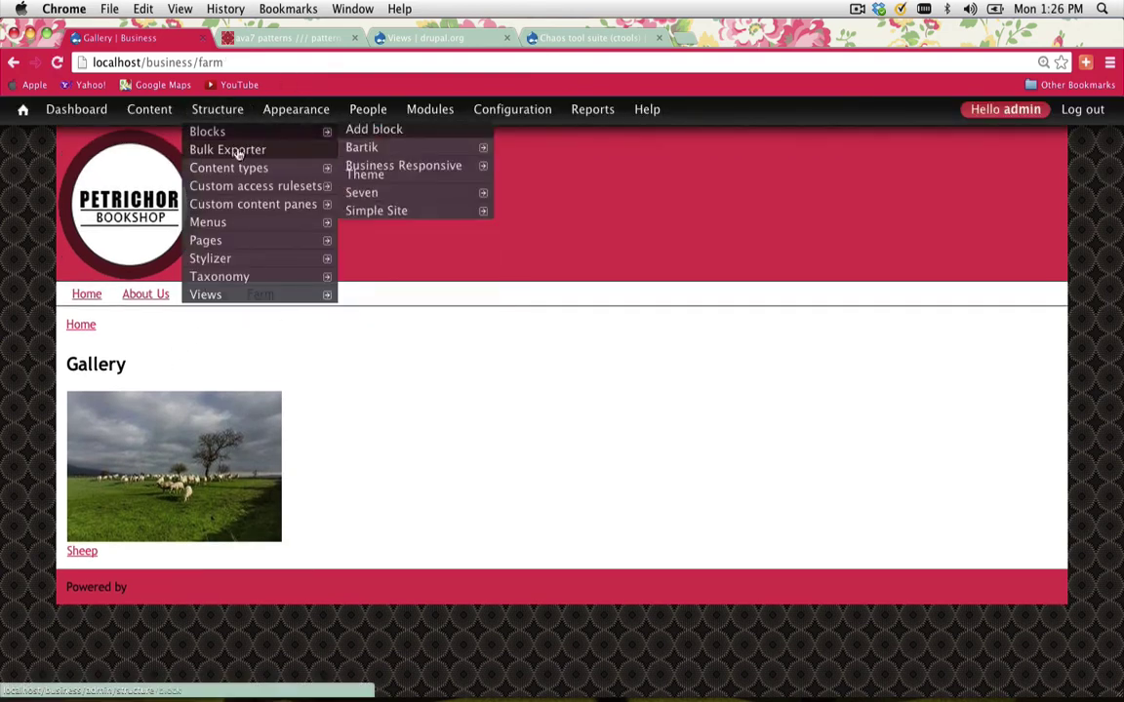
{"action": "left_click", "coordinate": [251, 293]}
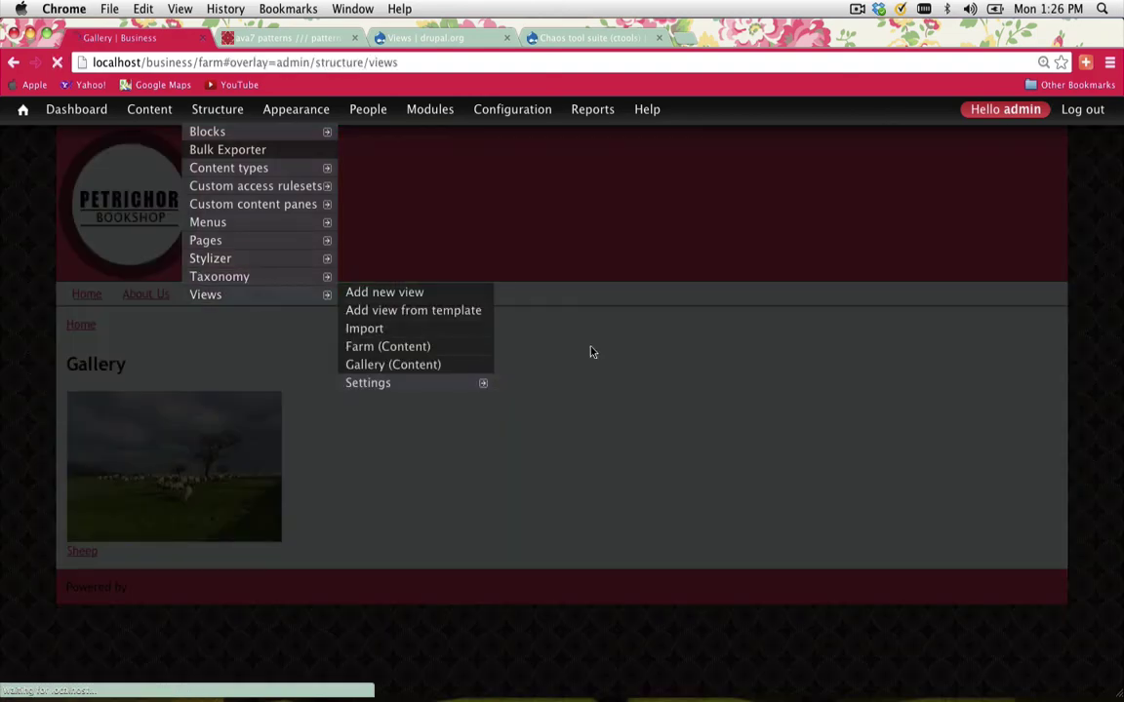
{"action": "scroll", "coordinate": [382, 450], "scroll_direction": "down", "scroll_amount": 3}
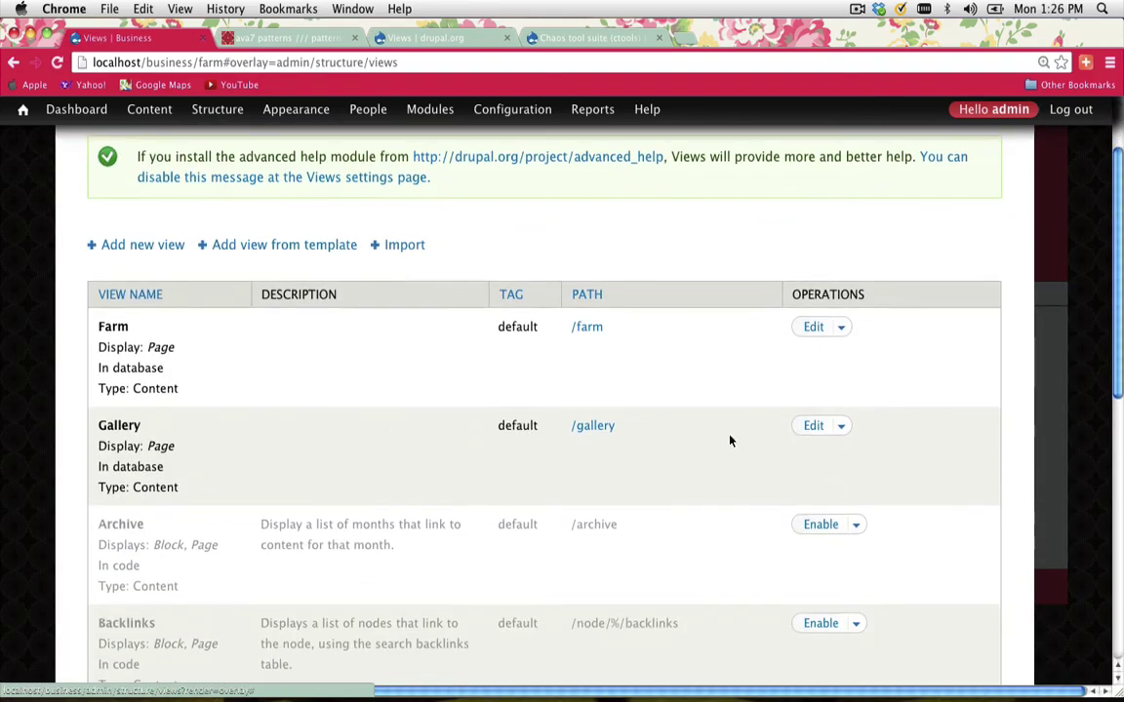
{"action": "left_click", "coordinate": [848, 429]}
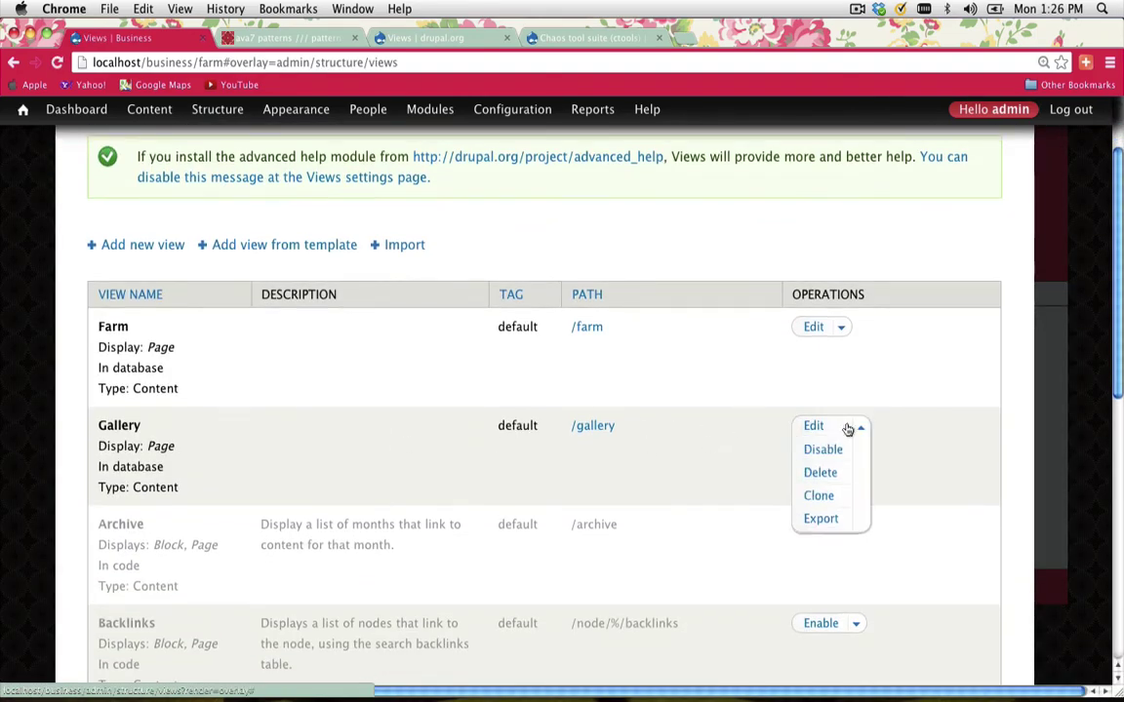
{"action": "left_click", "coordinate": [820, 497]}
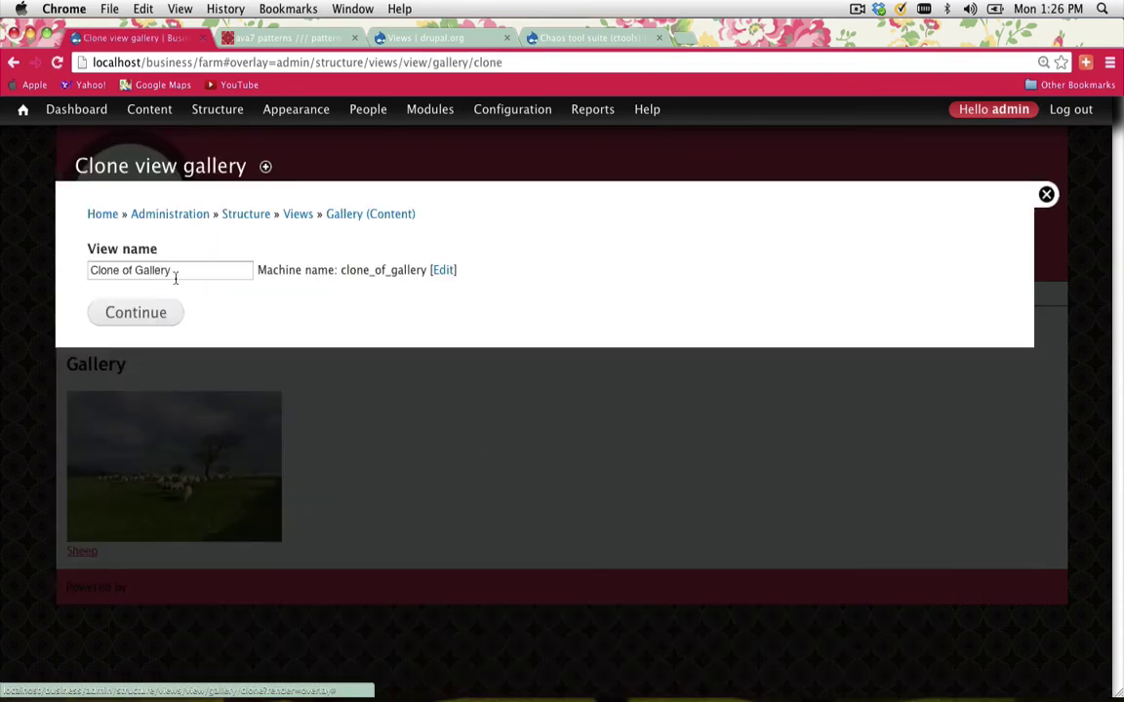
{"action": "triple_click", "coordinate": [175, 278]}
{"action": "type", "text": "House"}
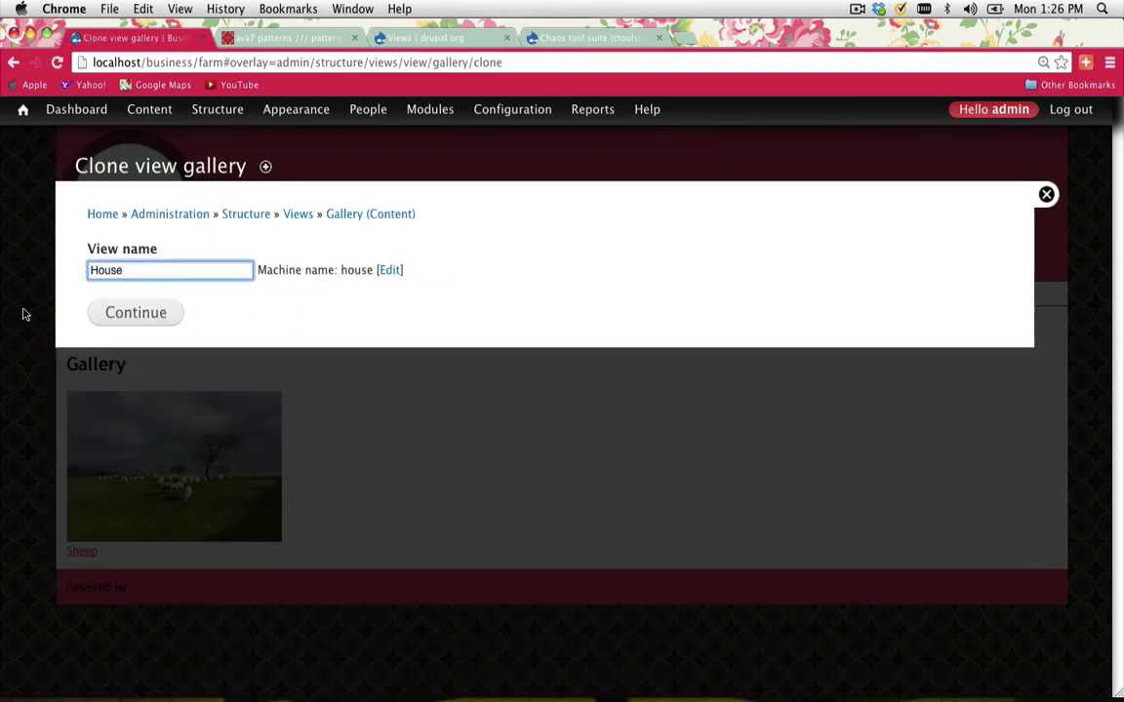
{"action": "left_click", "coordinate": [150, 323]}
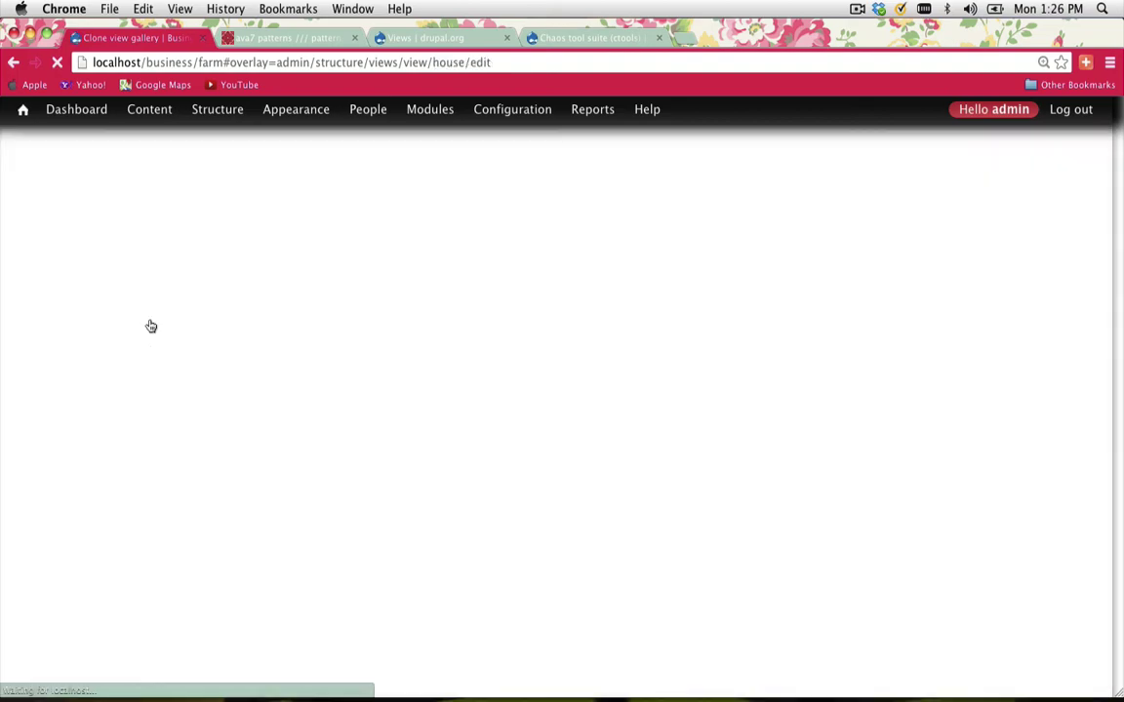
- Set the House view's page path to house
{"action": "scroll", "coordinate": [150, 325], "scroll_direction": "down", "scroll_amount": 5}
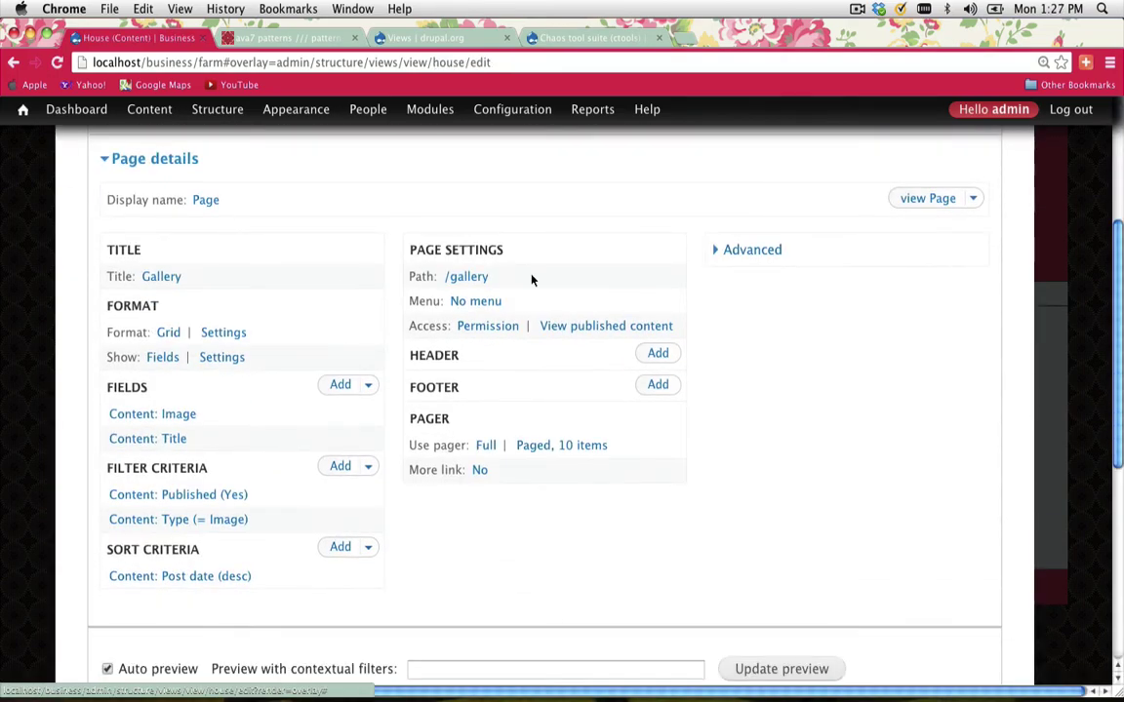
{"action": "left_click", "coordinate": [478, 276]}
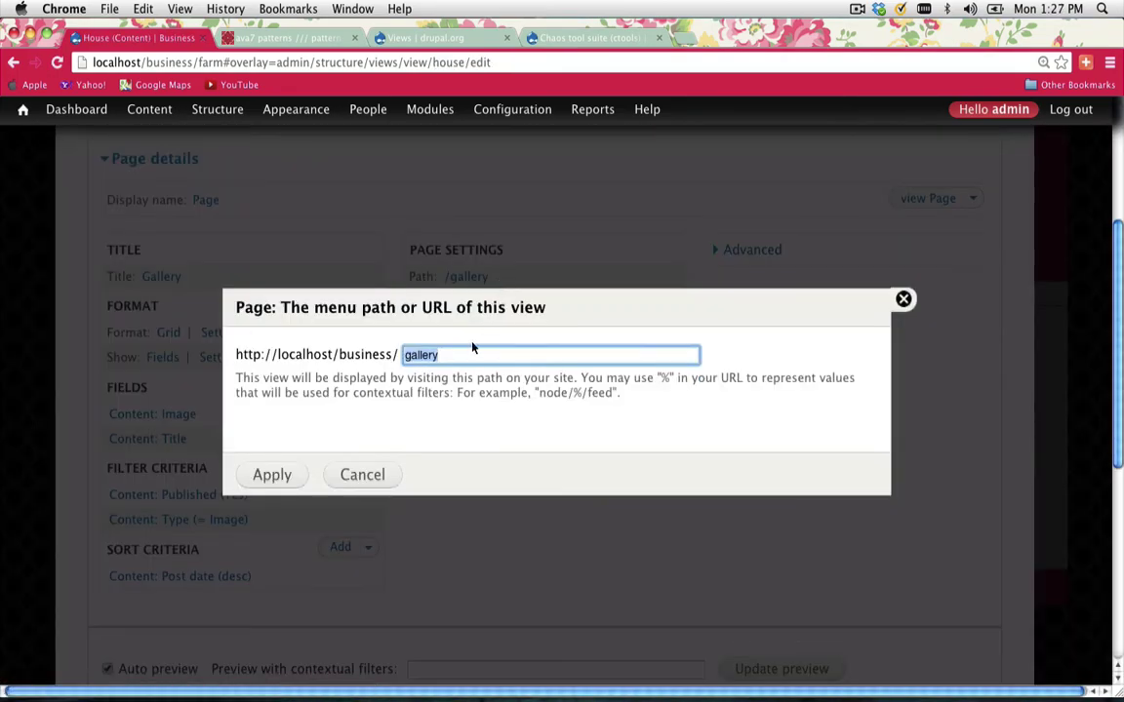
{"action": "type", "text": "house"}
{"action": "left_click", "coordinate": [272, 475]}
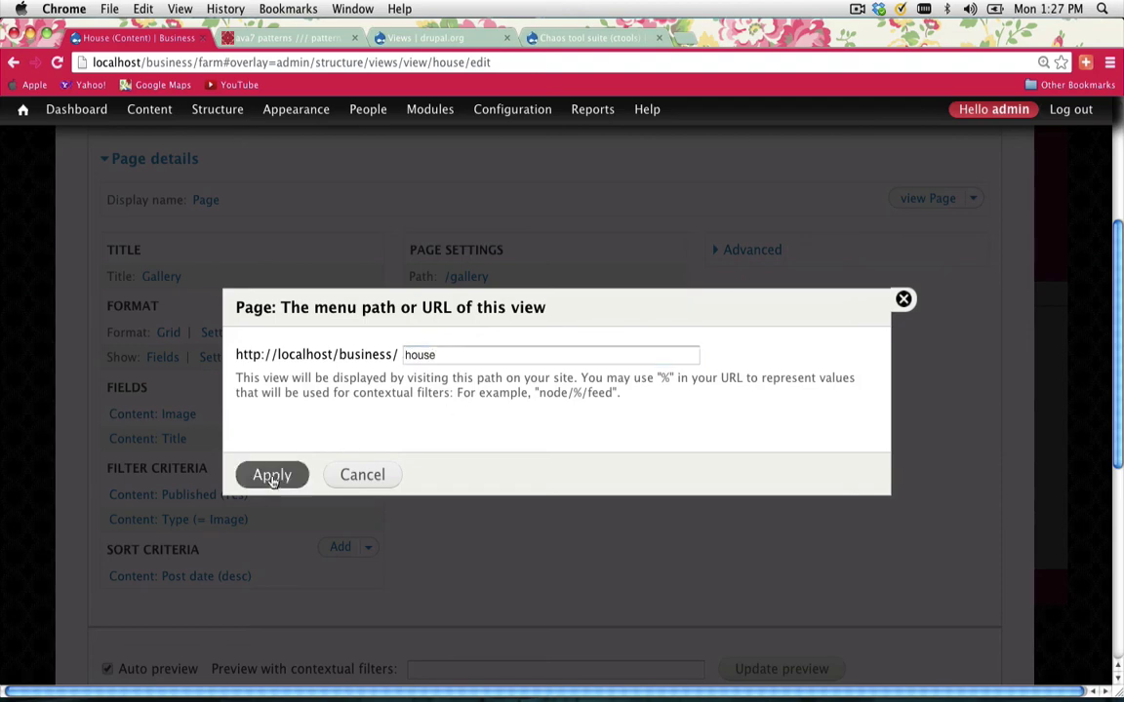
- Add the filter criterion Content: taxo (field_taxo) to the House view for all displays, keeping Autocomplete as its selection type
{"action": "scroll", "coordinate": [273, 482], "scroll_direction": "down", "scroll_amount": 2}
{"action": "scroll", "coordinate": [272, 481], "scroll_direction": "down", "scroll_amount": 4}
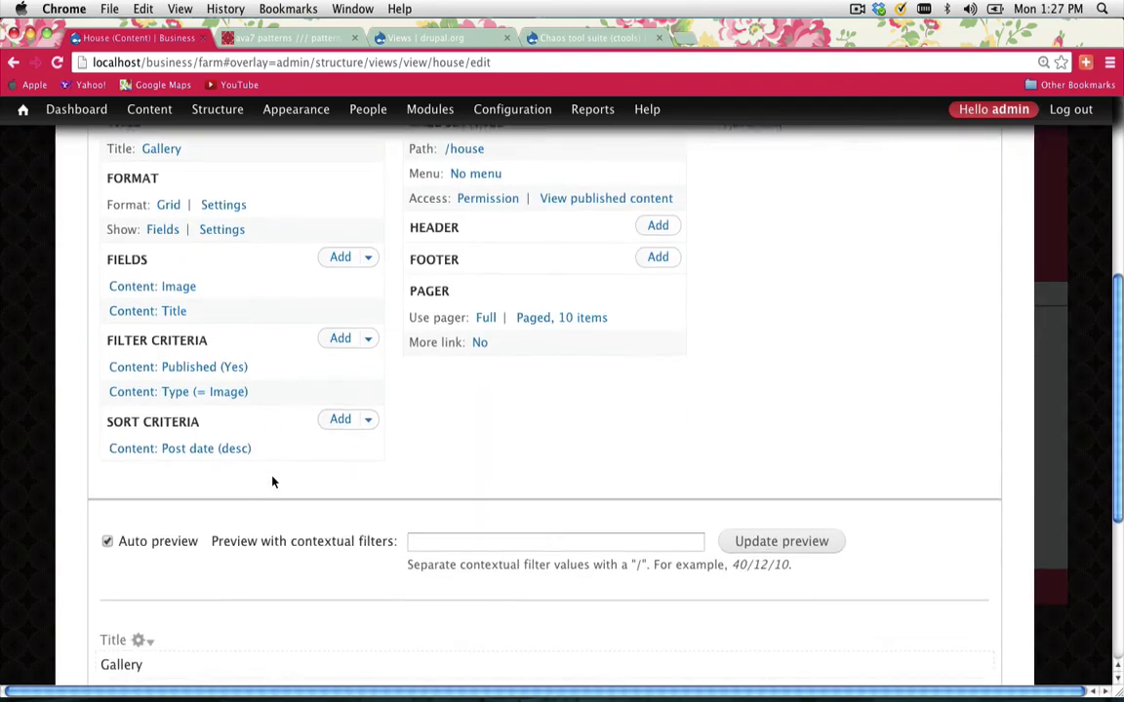
{"action": "scroll", "coordinate": [272, 481], "scroll_direction": "up", "scroll_amount": 3}
{"action": "scroll", "coordinate": [273, 482], "scroll_direction": "down", "scroll_amount": 5}
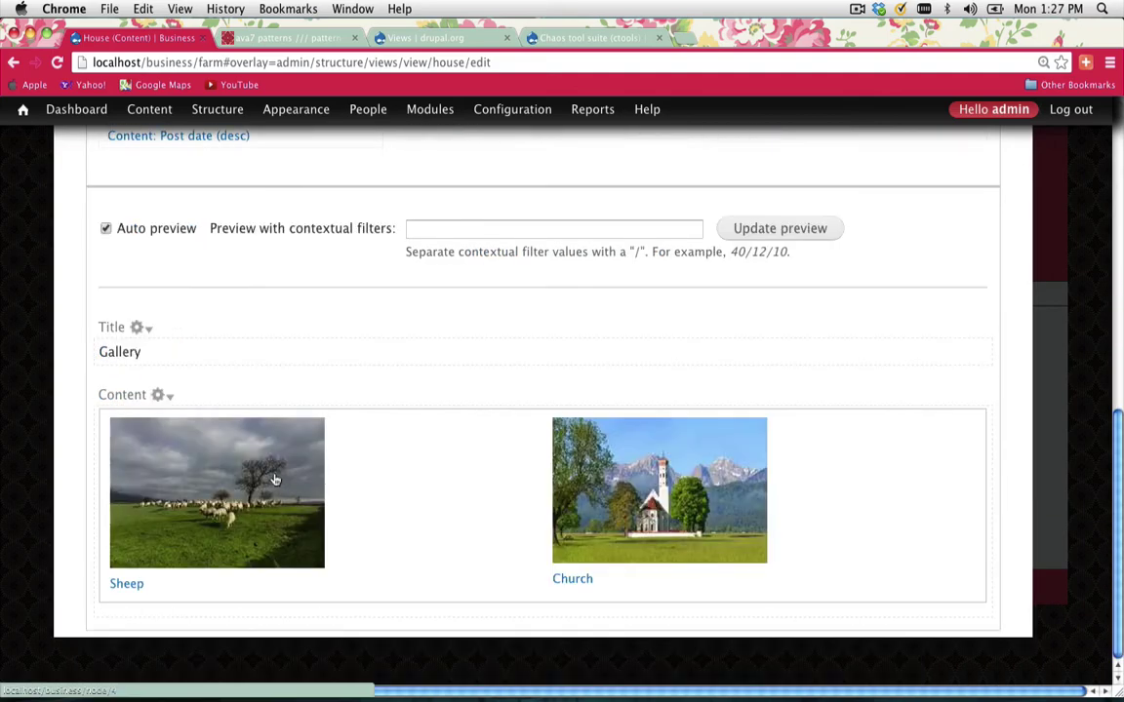
{"action": "scroll", "coordinate": [458, 535], "scroll_direction": "up", "scroll_amount": 7}
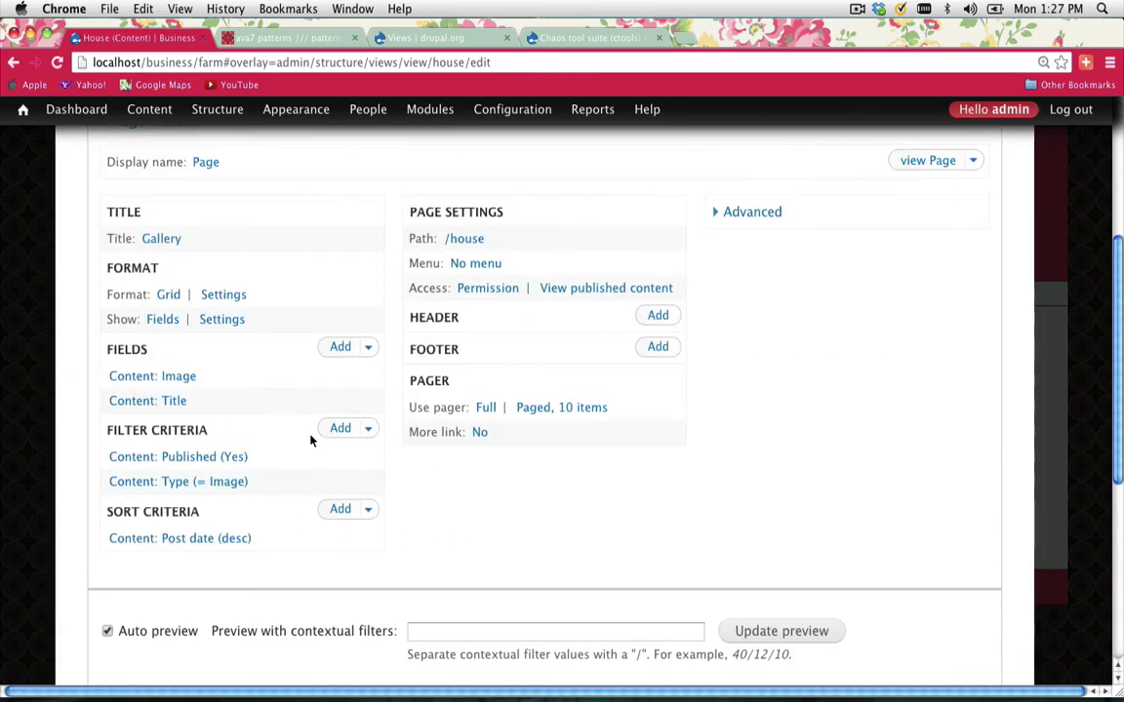
{"action": "left_click", "coordinate": [340, 430]}
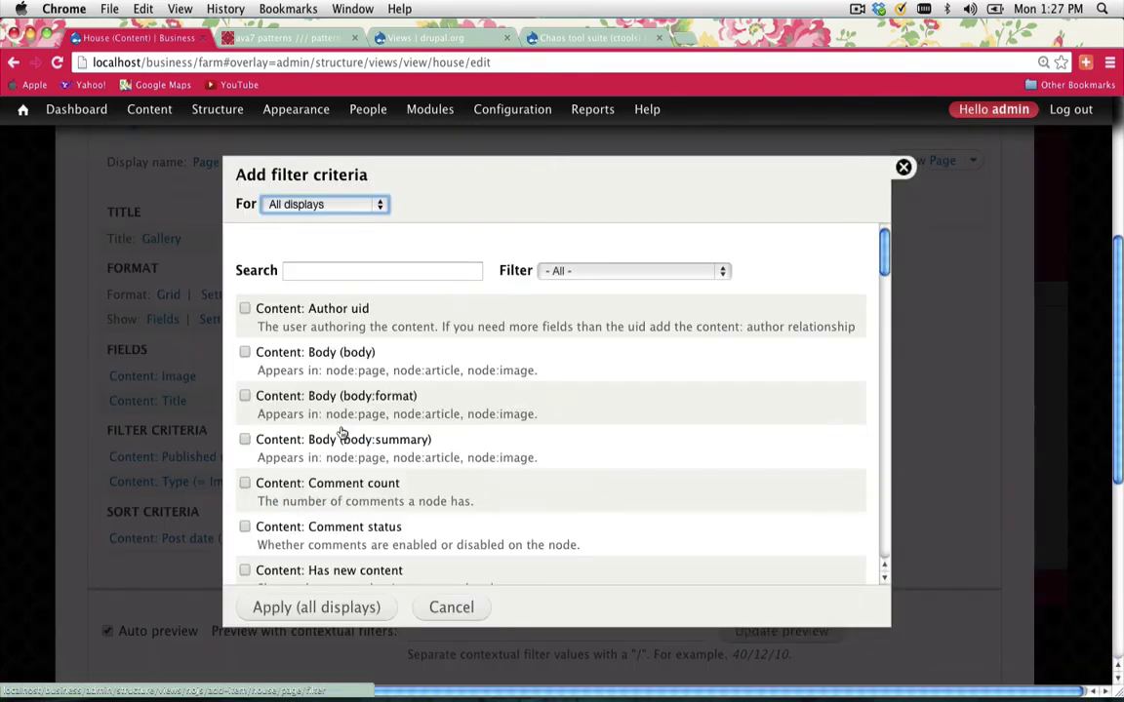
{"action": "scroll", "coordinate": [340, 434], "scroll_direction": "down", "scroll_amount": 10}
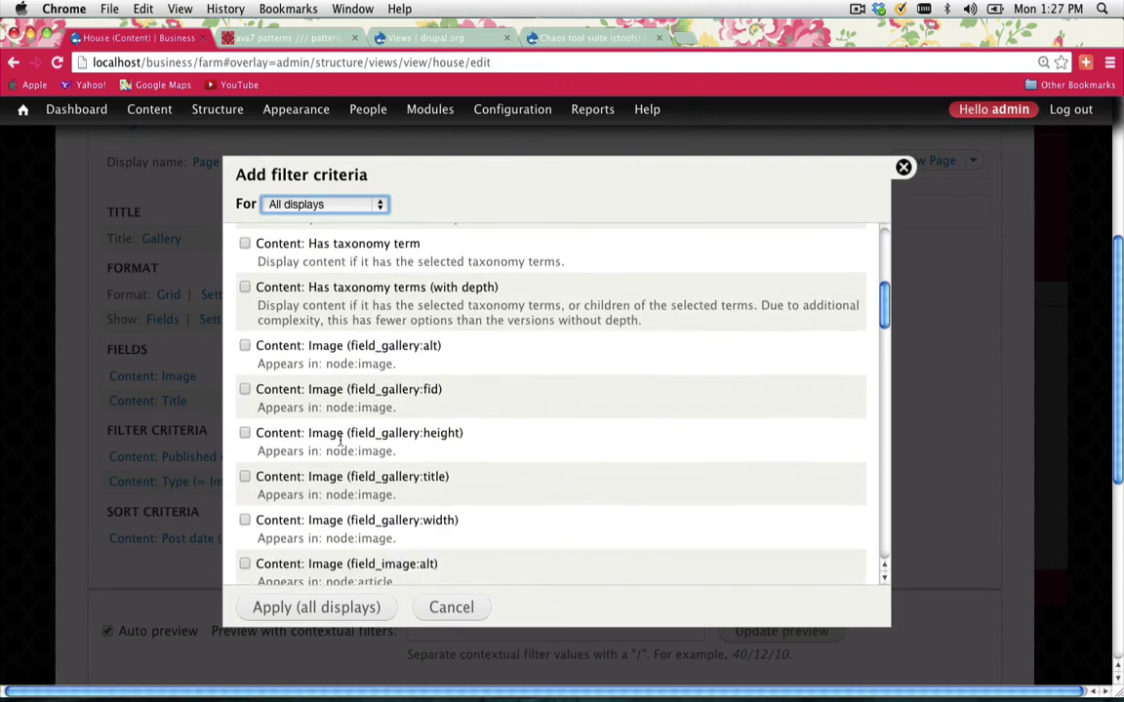
{"action": "scroll", "coordinate": [340, 441], "scroll_direction": "down", "scroll_amount": 10}
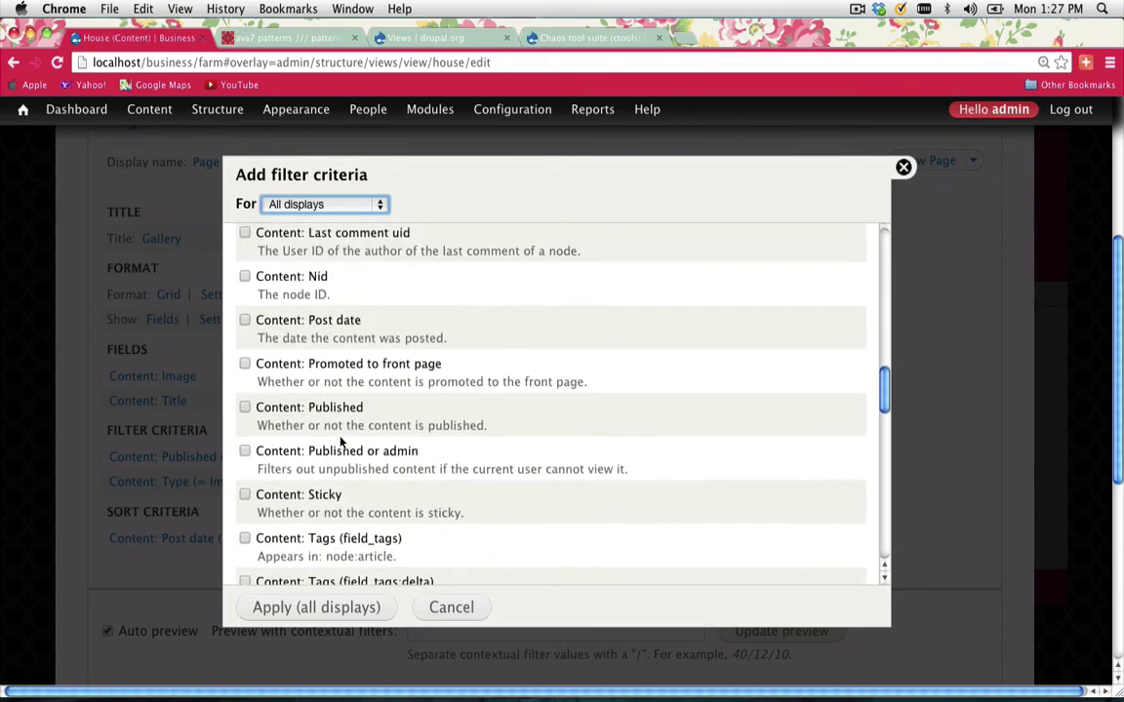
{"action": "scroll", "coordinate": [340, 441], "scroll_direction": "down", "scroll_amount": 2}
{"action": "left_click", "coordinate": [292, 447]}
{"action": "left_click", "coordinate": [303, 537]}
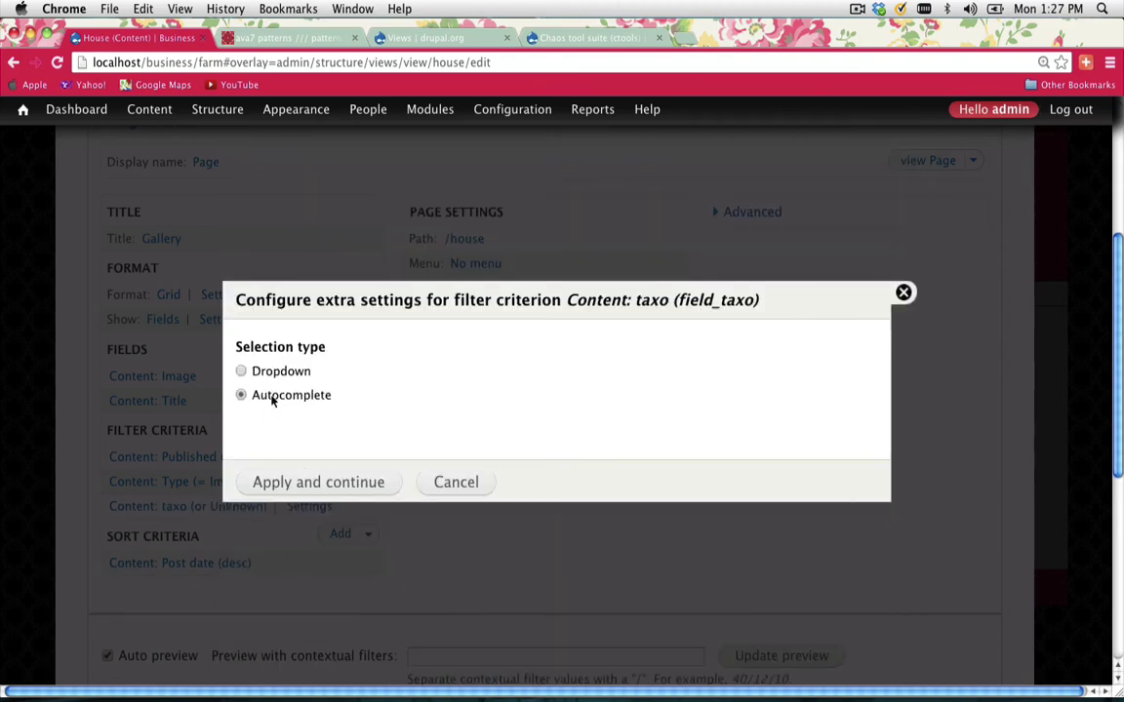
{"action": "left_click", "coordinate": [331, 484]}
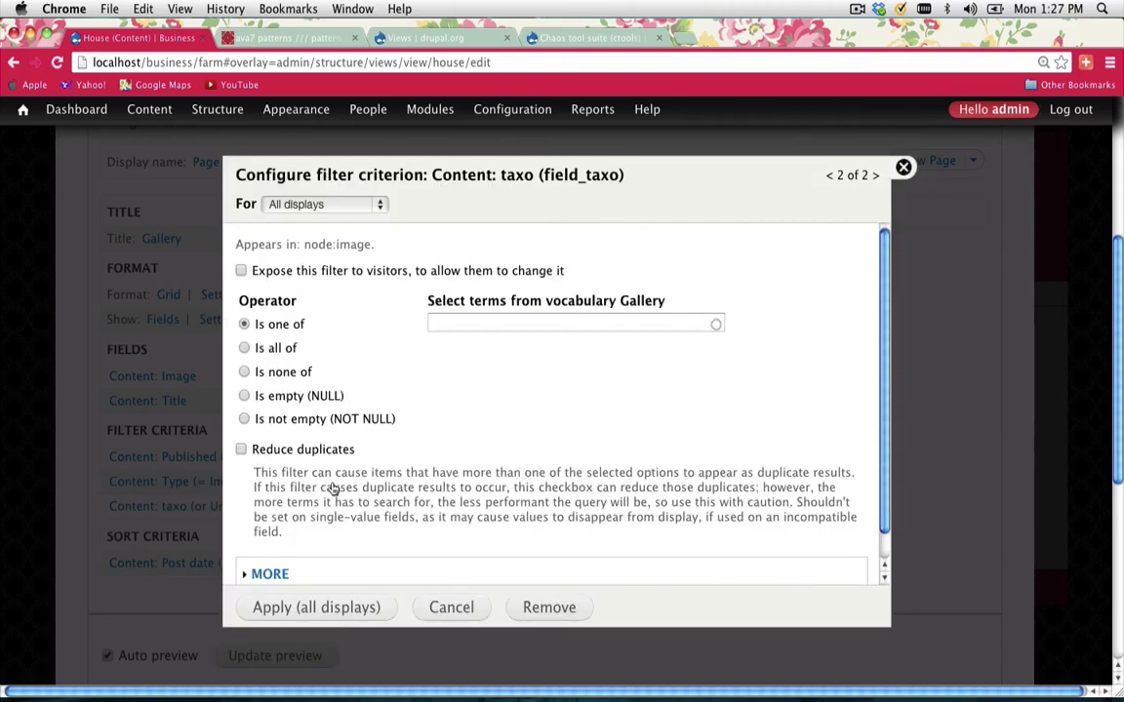
- Keep the taxo filter's Is one of operator and select the term House from the Gallery vocabulary
{"action": "left_click", "coordinate": [242, 271]}
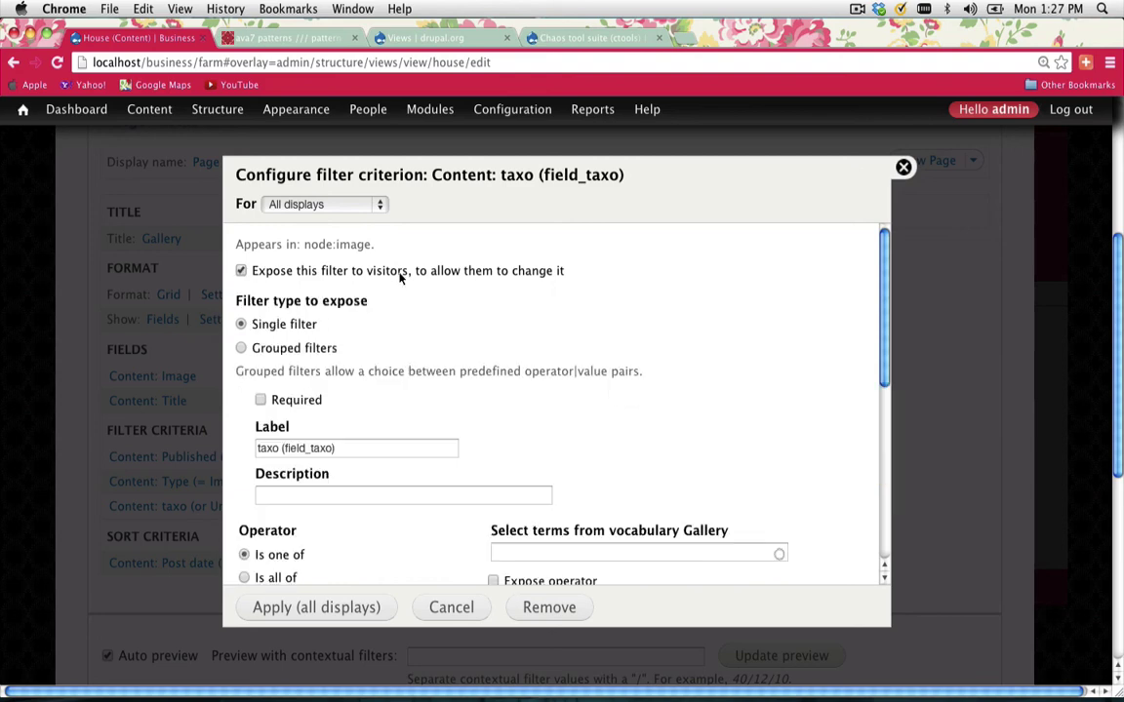
{"action": "left_click", "coordinate": [241, 271]}
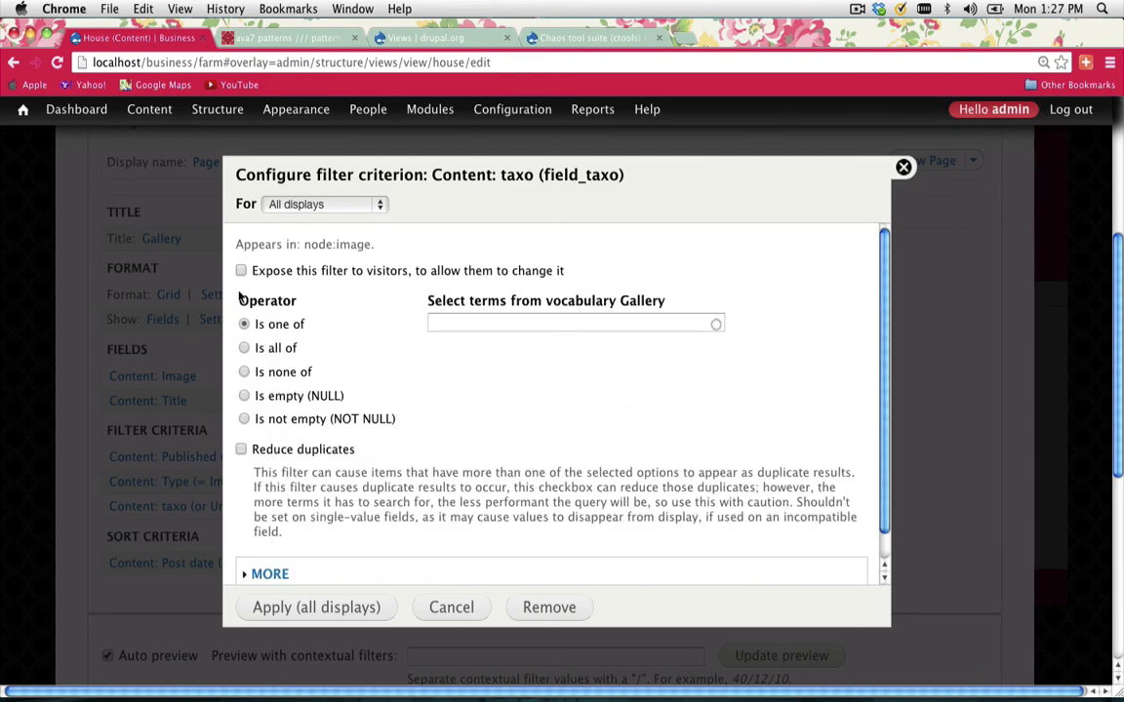
{"action": "left_click", "coordinate": [450, 322]}
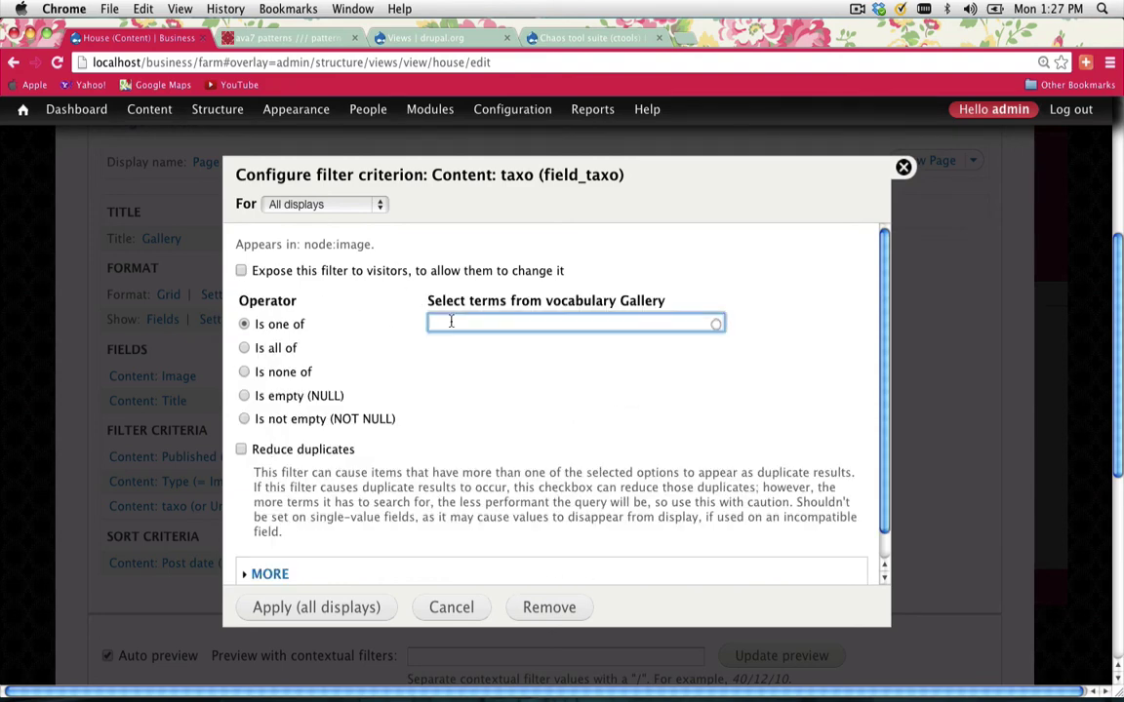
{"action": "type", "text": "hous"}
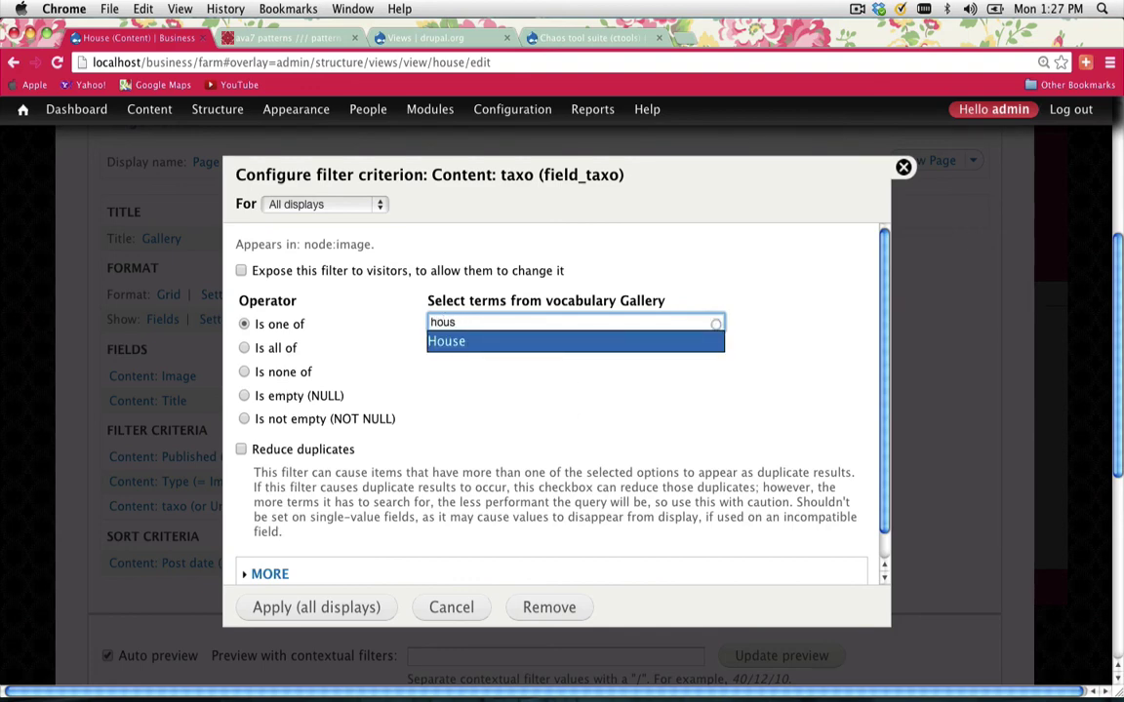
{"action": "key", "text": "Return"}
- Expose the House view's taxo filter to visitors and apply the filter settings to all displays
{"action": "scroll", "coordinate": [276, 410], "scroll_direction": "down", "scroll_amount": 4}
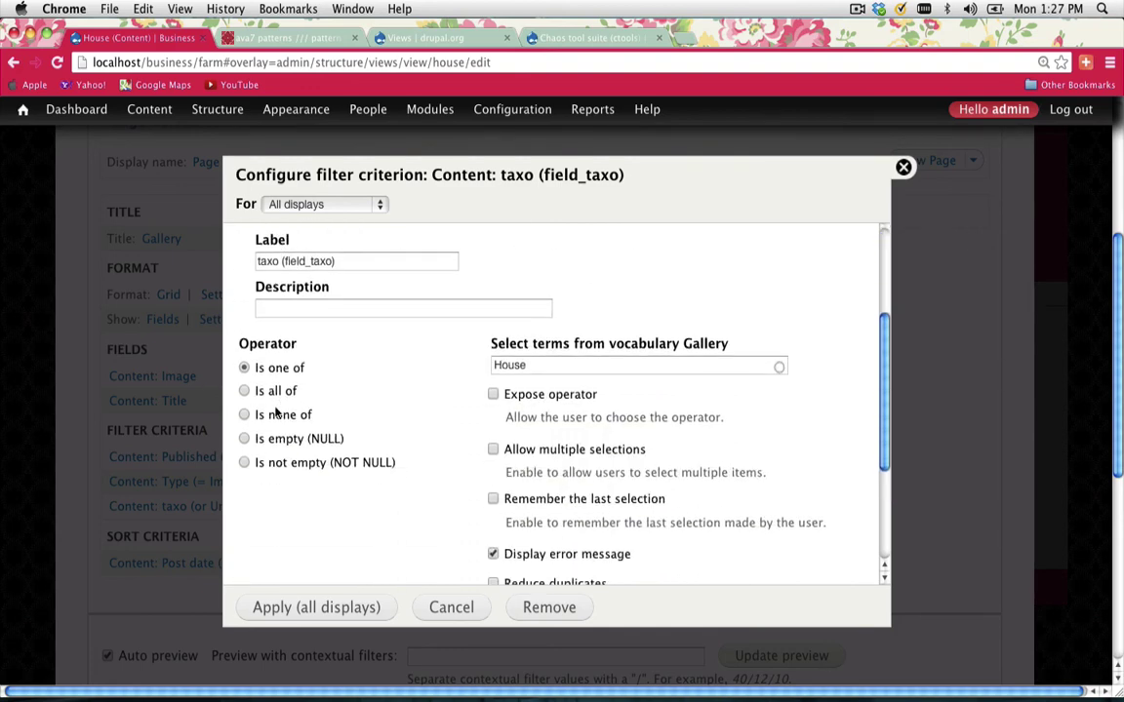
{"action": "scroll", "coordinate": [526, 365], "scroll_direction": "up", "scroll_amount": 4}
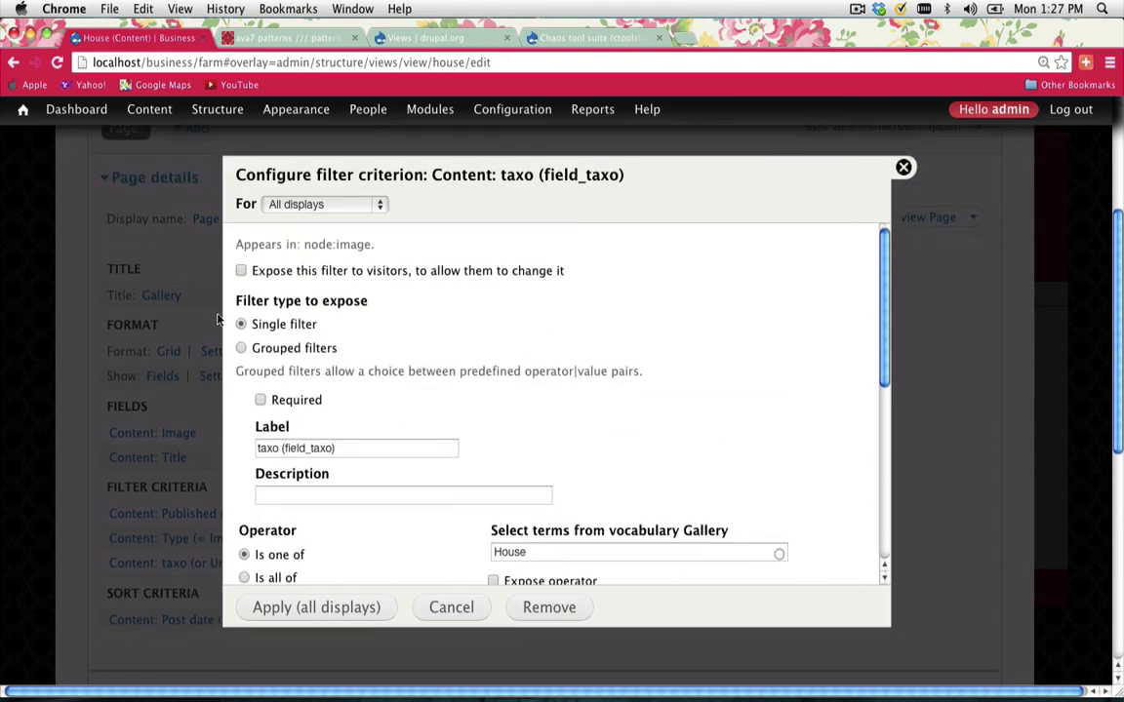
{"action": "left_click", "coordinate": [241, 271]}
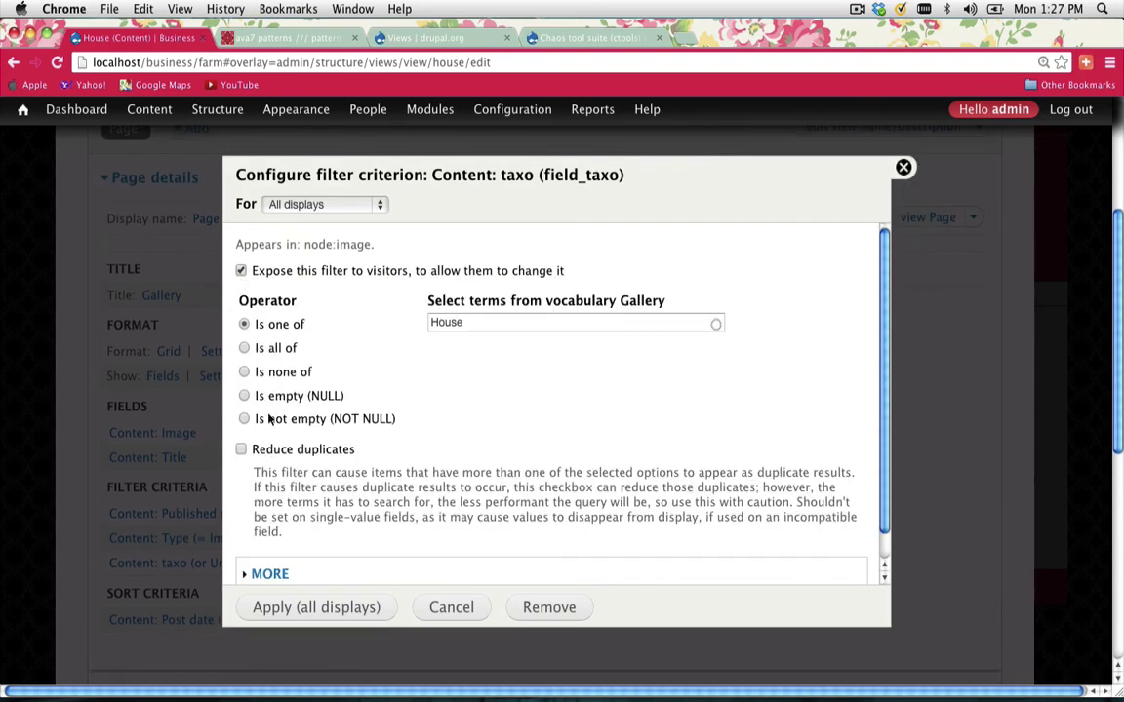
{"action": "scroll", "coordinate": [244, 378], "scroll_direction": "down", "scroll_amount": 2}
{"action": "left_click", "coordinate": [302, 613]}
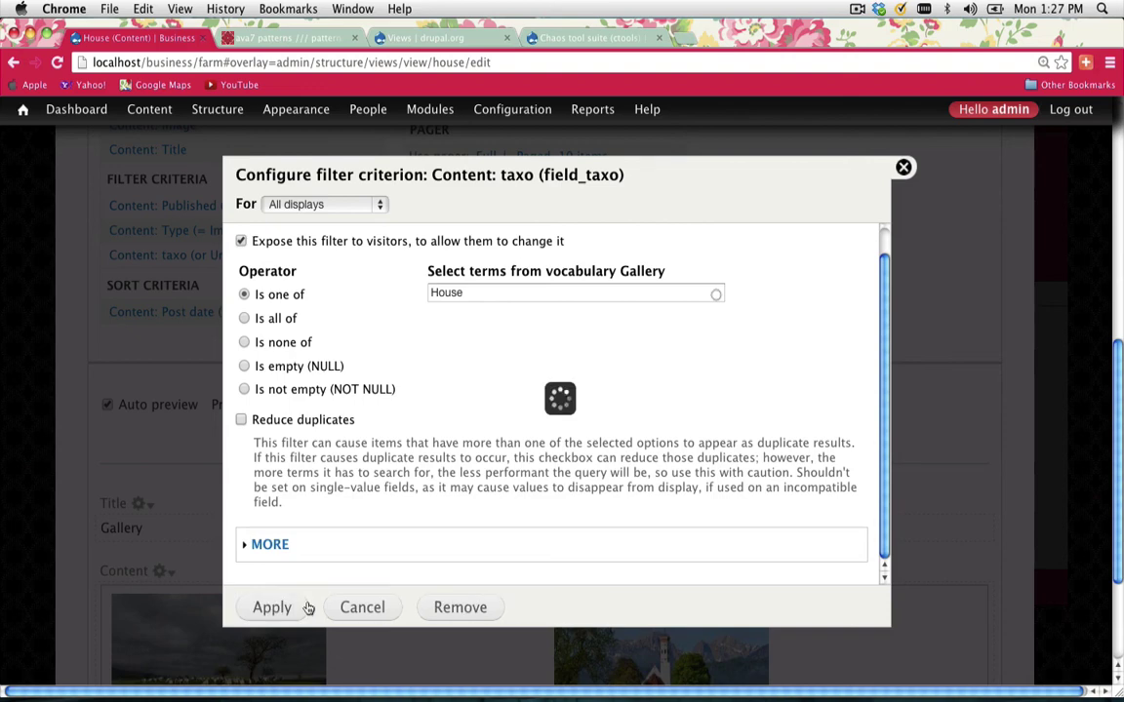
- Check the filtered content in the House view's preview, save the view and return to the site
{"action": "scroll", "coordinate": [339, 532], "scroll_direction": "down", "scroll_amount": 3}
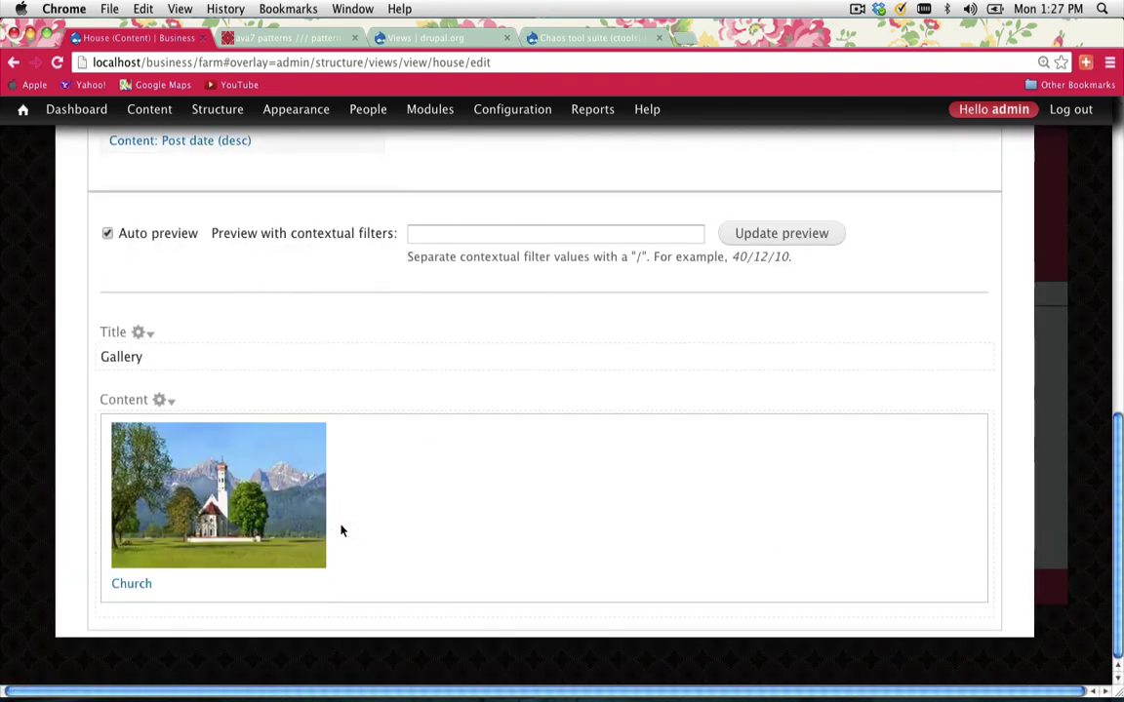
{"action": "scroll", "coordinate": [341, 529], "scroll_direction": "up", "scroll_amount": 10}
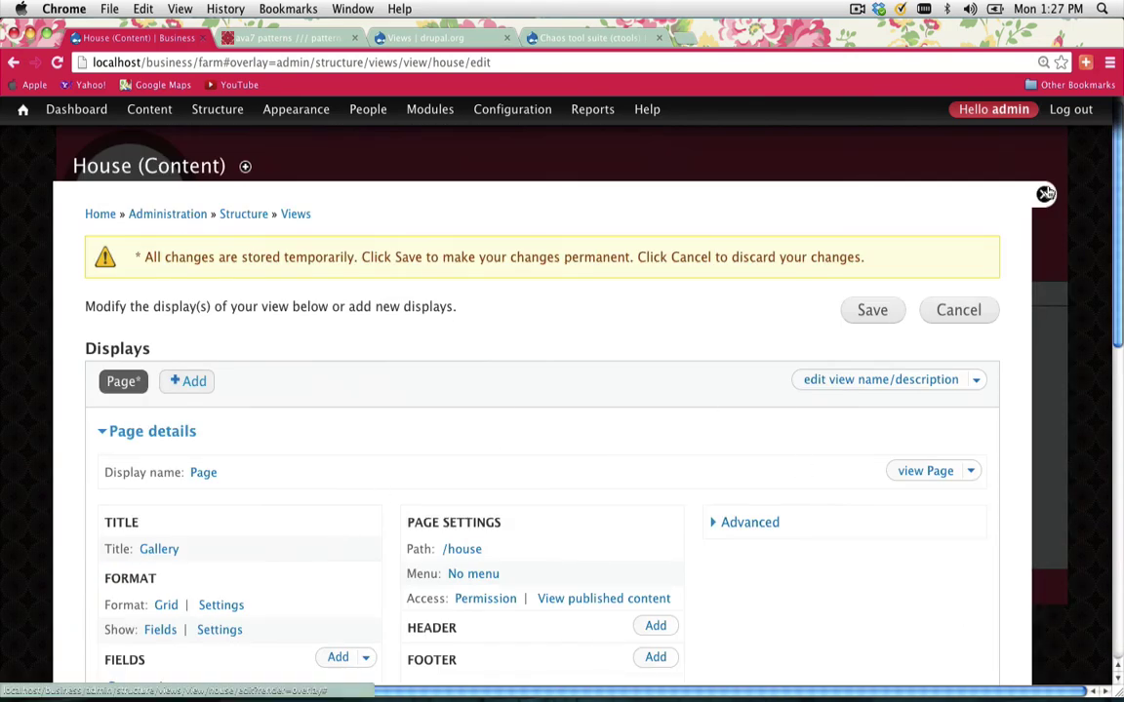
{"action": "left_click", "coordinate": [870, 325]}
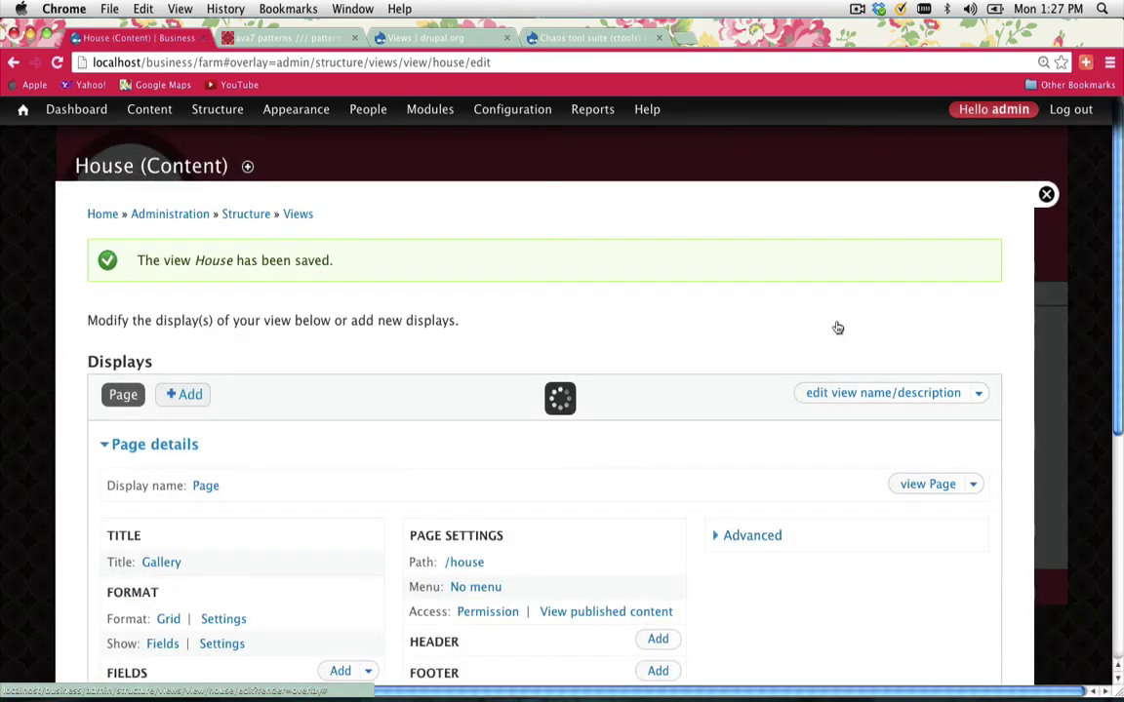
{"action": "left_click", "coordinate": [1045, 194]}
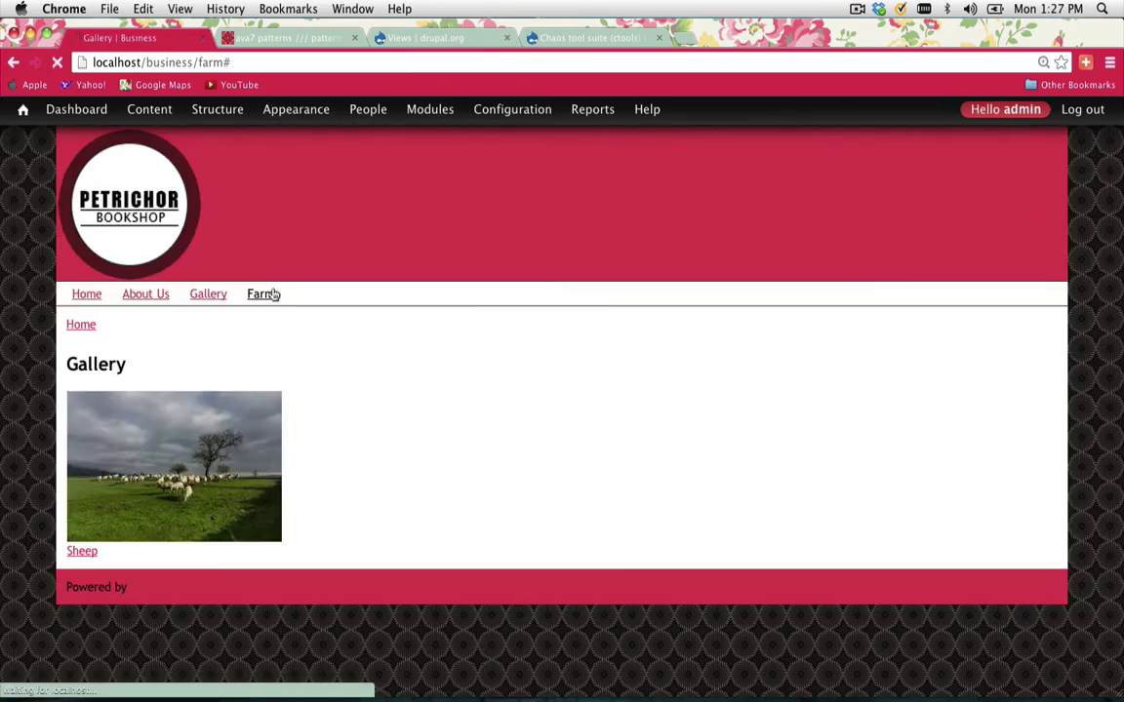
- Add a new link to the Main menu with the title House and the path house
{"action": "mouse_move", "coordinate": [156, 114]}
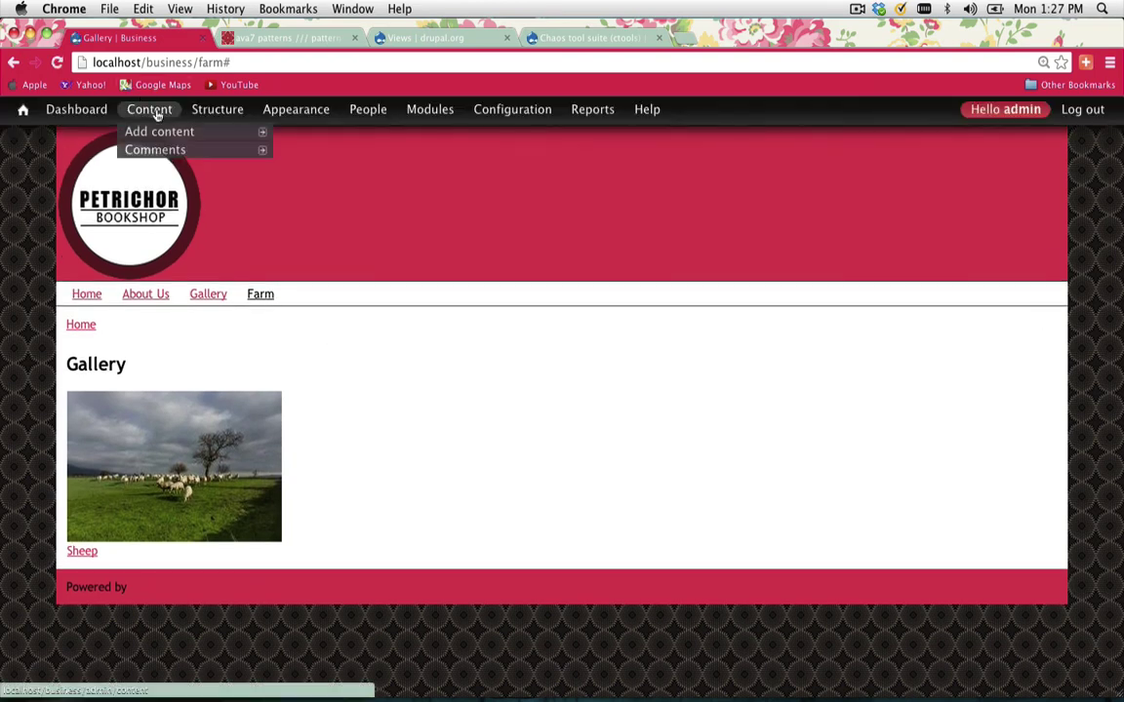
{"action": "mouse_move", "coordinate": [220, 110]}
{"action": "mouse_move", "coordinate": [228, 229]}
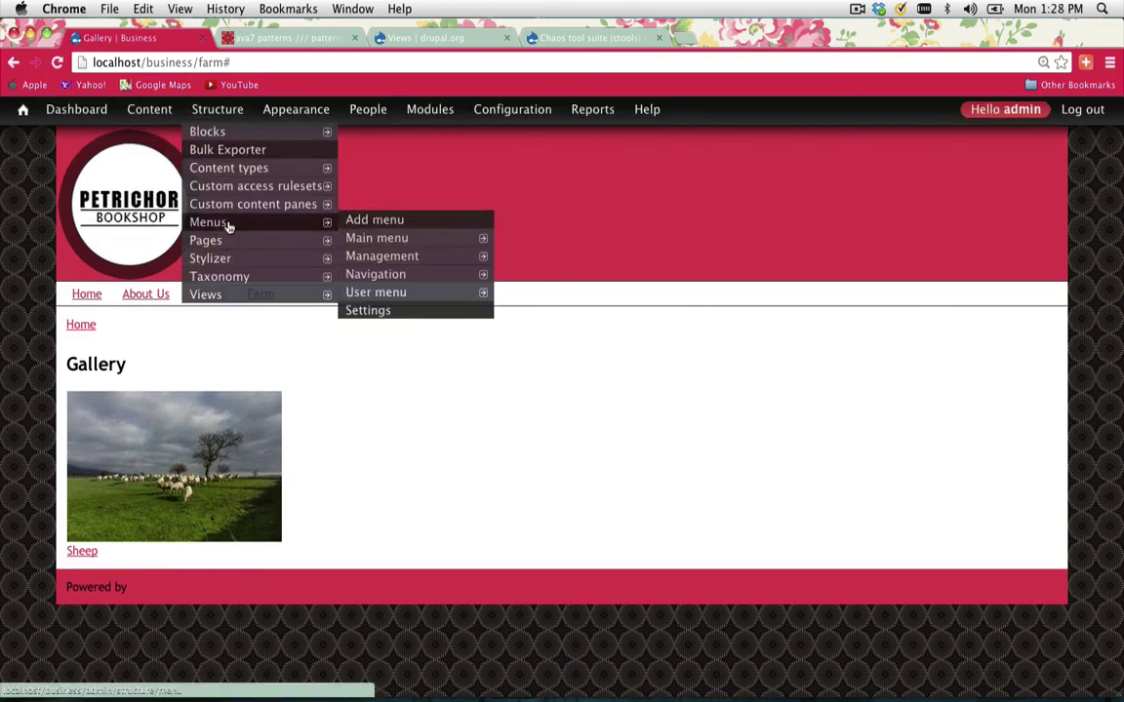
{"action": "mouse_move", "coordinate": [428, 240]}
{"action": "left_click", "coordinate": [529, 236]}
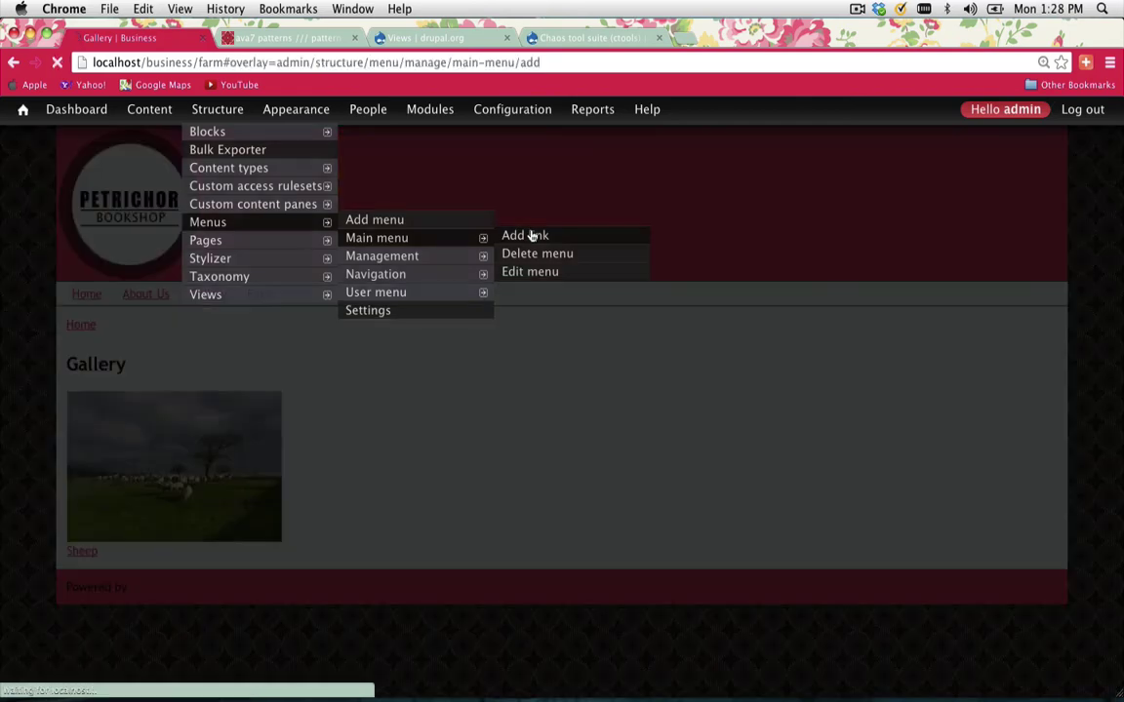
{"action": "left_click", "coordinate": [92, 247]}
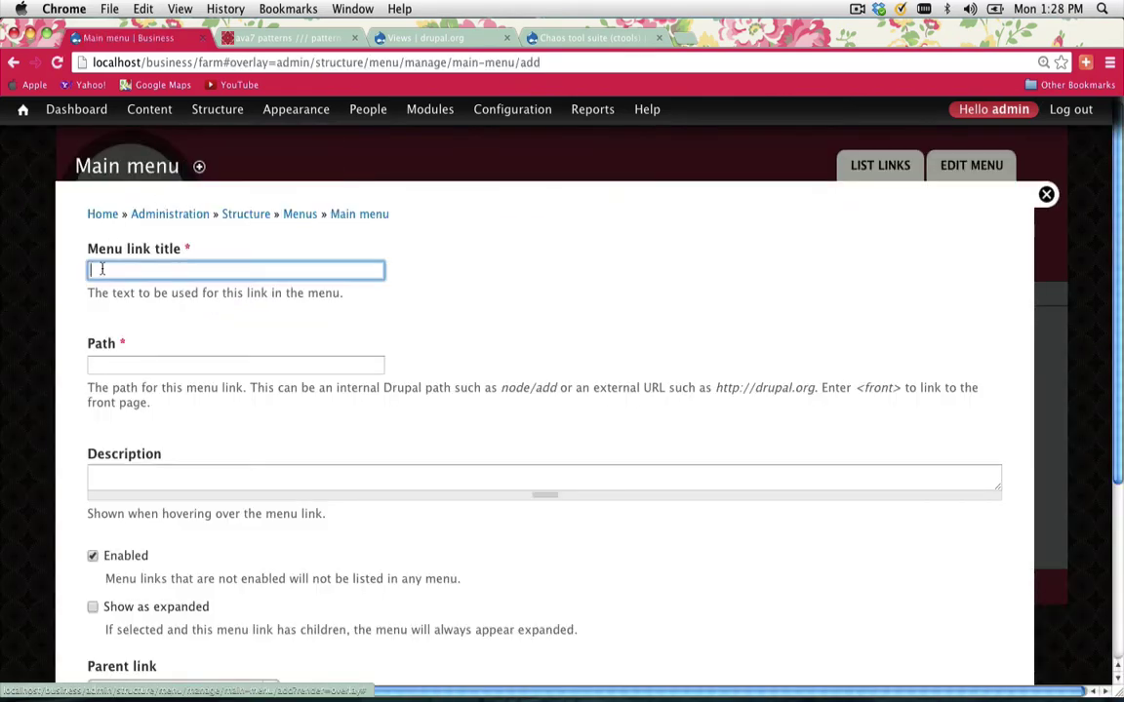
{"action": "type", "text": "house"}
{"action": "key", "text": "BackSpace"}
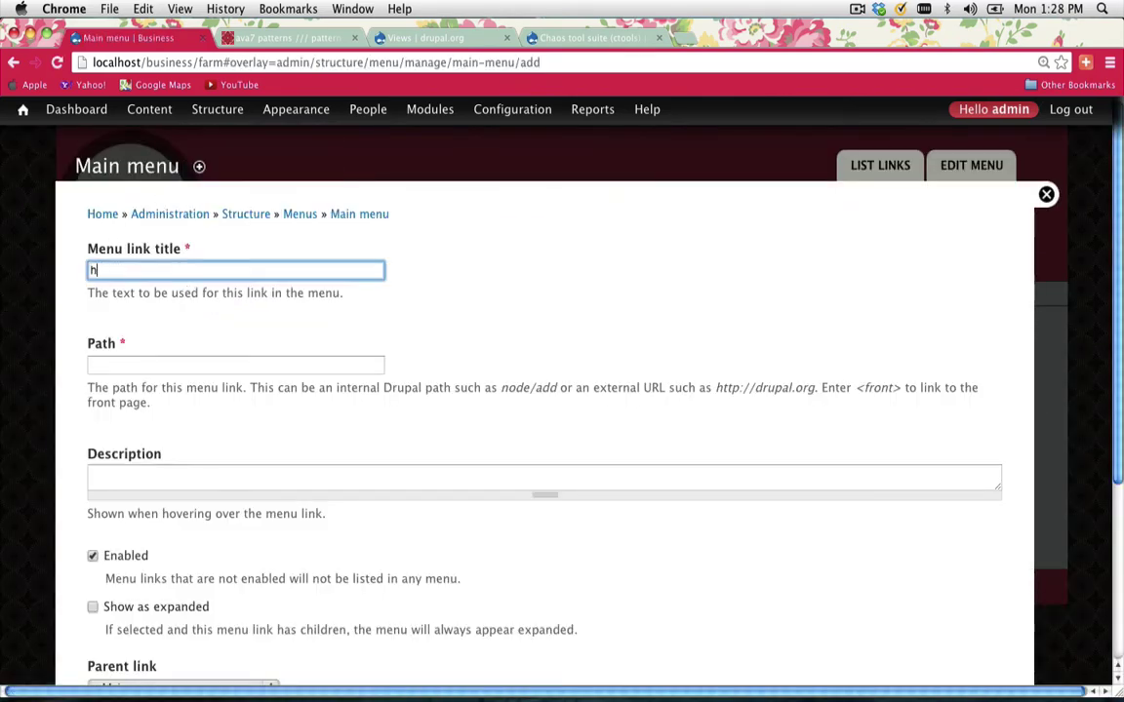
{"action": "type", "text": "House"}
{"action": "key", "text": "Tab"}
{"action": "type", "text": "ho"}
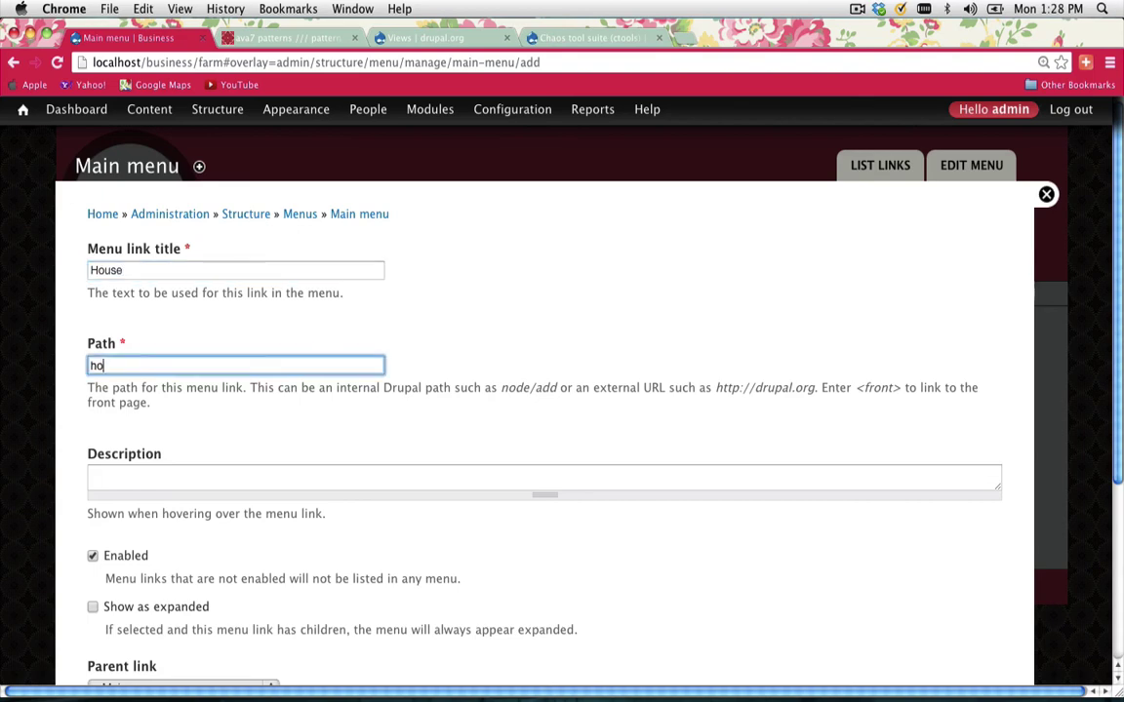
{"action": "type", "text": "use"}
- Set the House link's weight to 6, save the link and the Main menu configuration, and return to the site
{"action": "scroll", "coordinate": [131, 425], "scroll_direction": "down", "scroll_amount": 5}
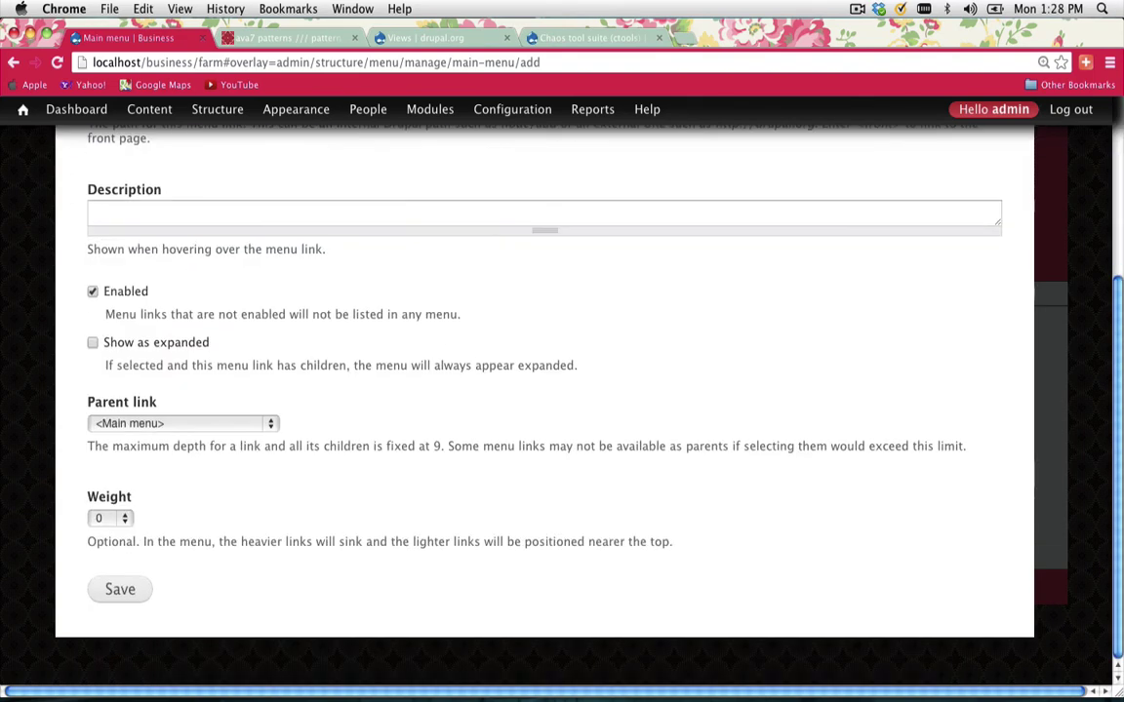
{"action": "left_click", "coordinate": [105, 524]}
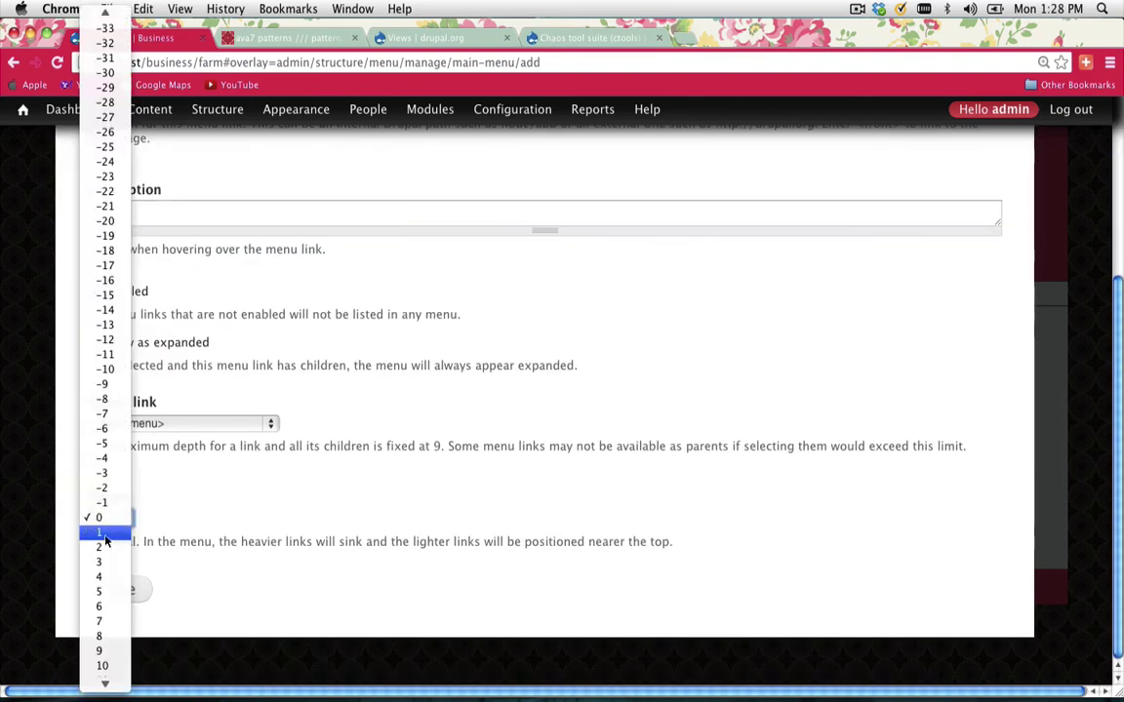
{"action": "left_click", "coordinate": [101, 606]}
{"action": "left_click", "coordinate": [118, 588]}
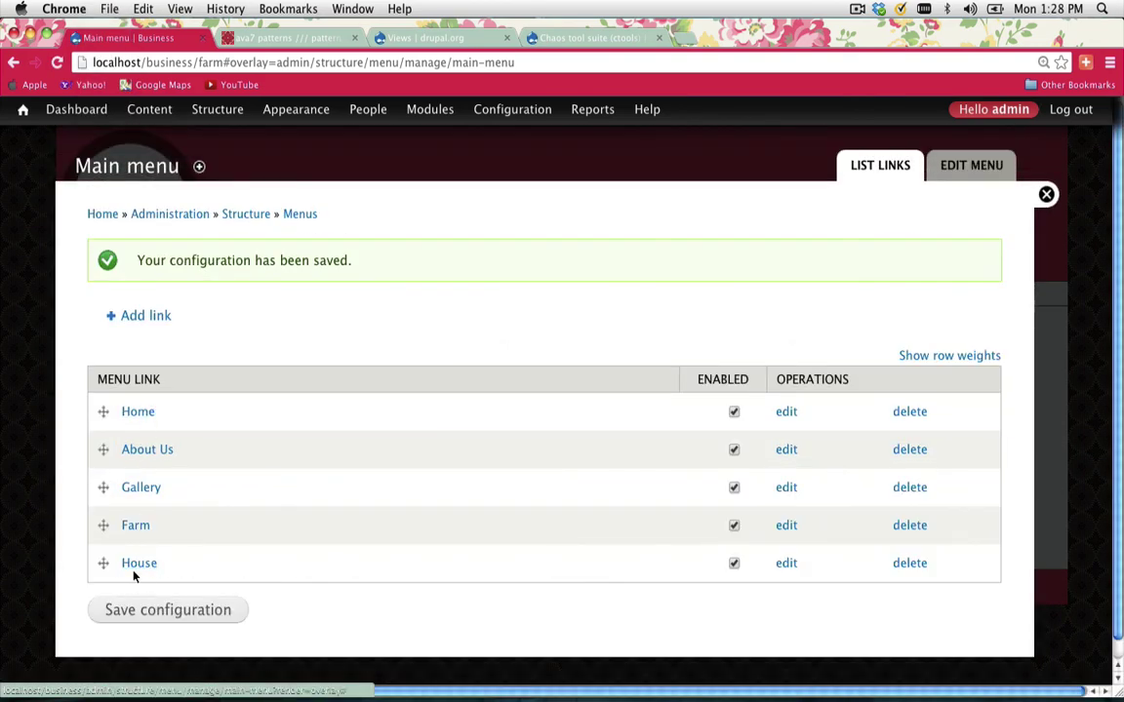
{"action": "left_click", "coordinate": [142, 610]}
{"action": "left_click", "coordinate": [1046, 194]}
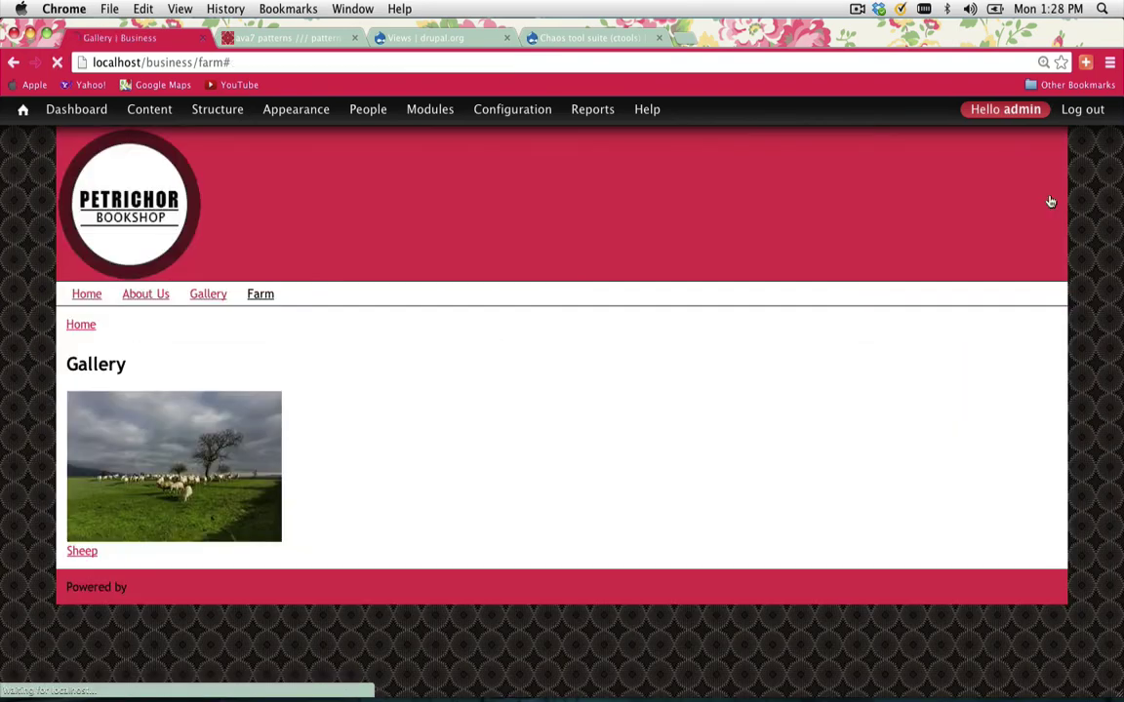
- Visit the House, Farm and Gallery pages through the site's menu to check the images each one shows
{"action": "left_click", "coordinate": [310, 296]}
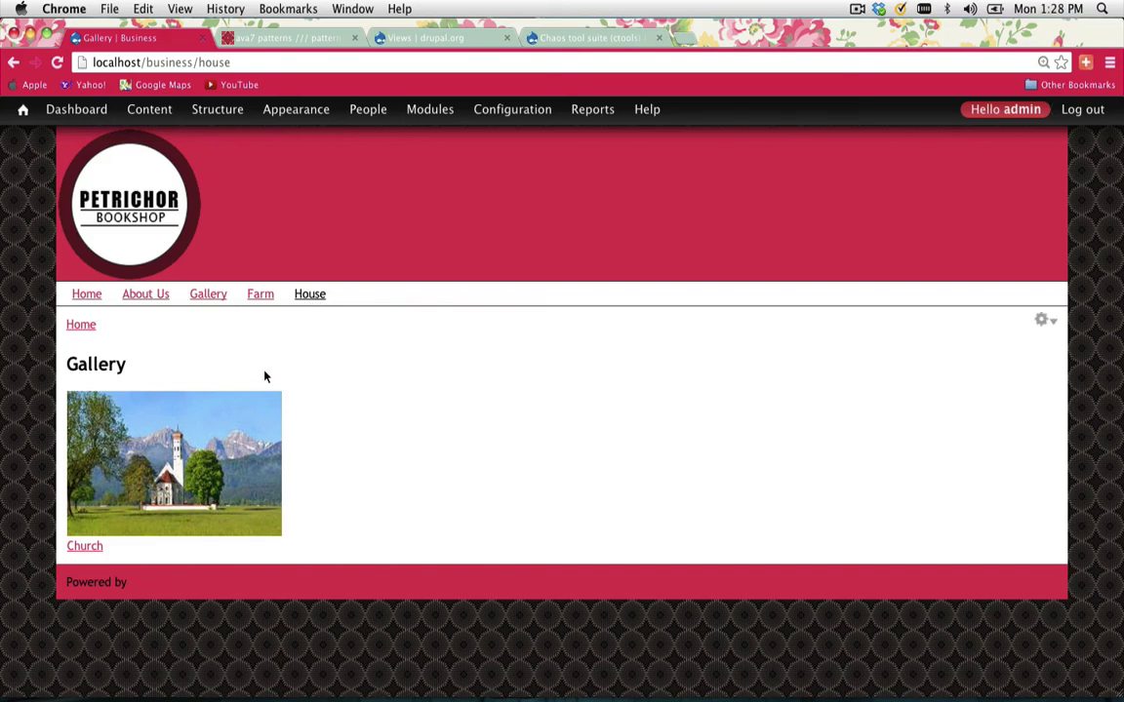
{"action": "left_click", "coordinate": [263, 296]}
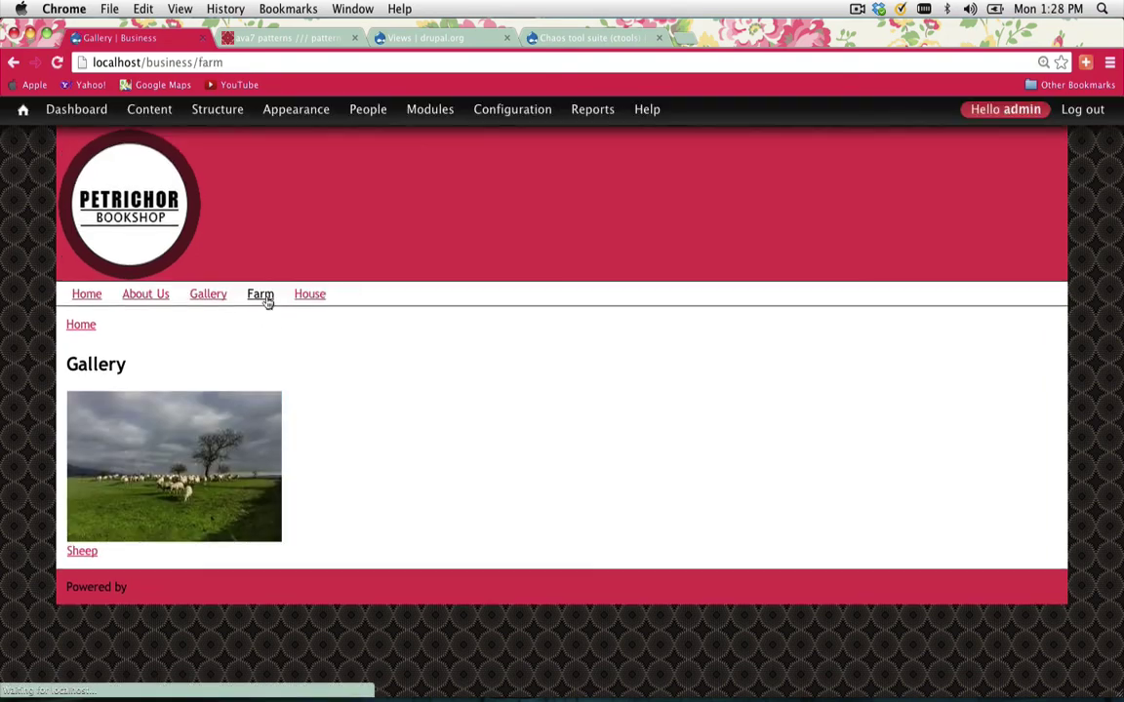
{"action": "left_click", "coordinate": [203, 295]}
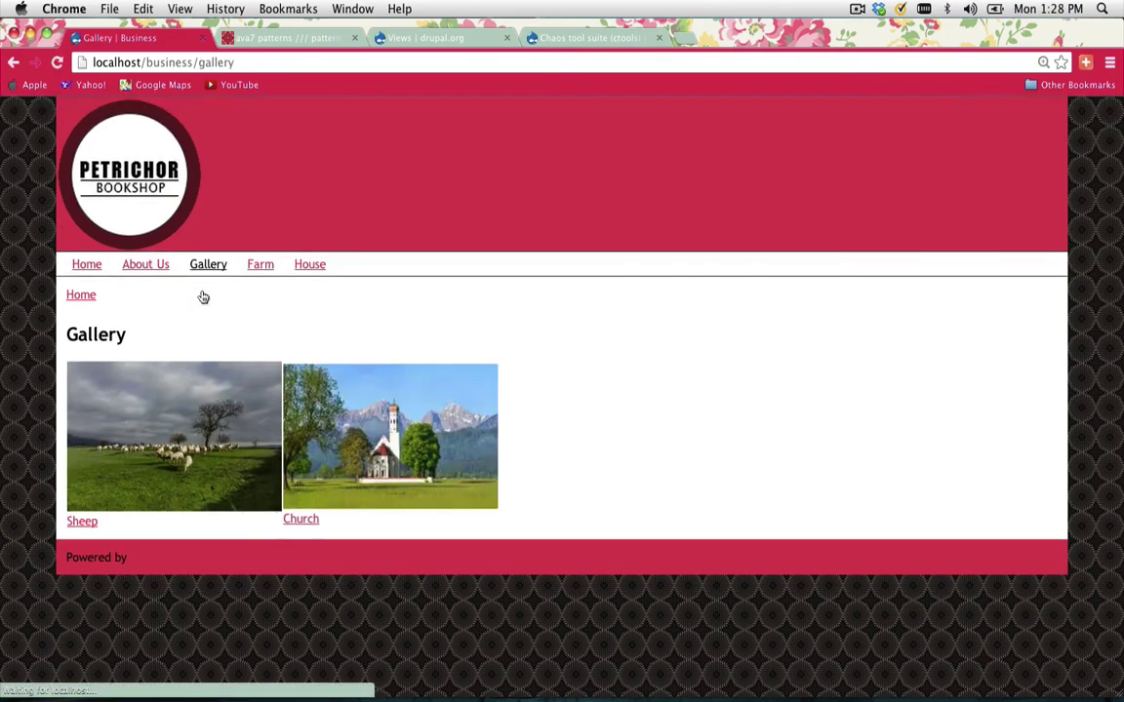